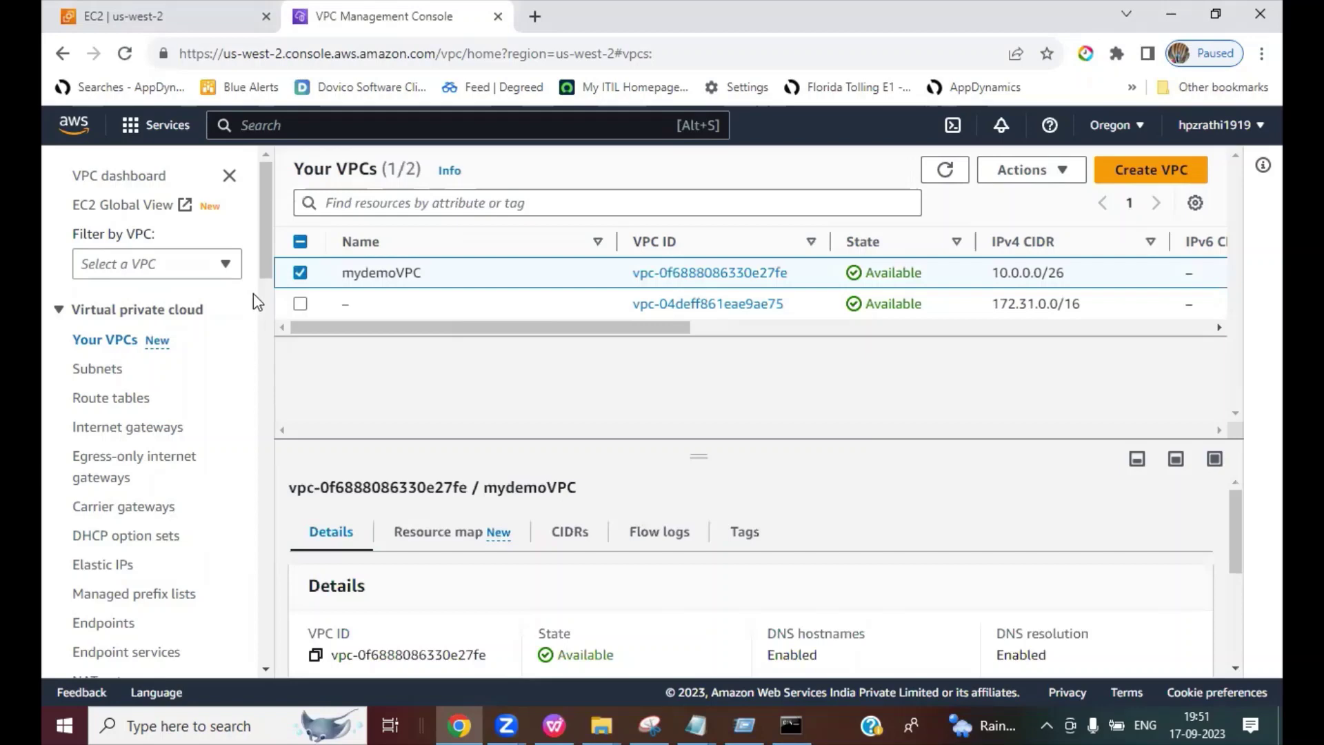
Step: Open the Subnets list, mark the Public Subnet (webserver) and Private Subnet (appserver, RDS), then clear the marks
{"action": "mouse_move", "coordinate": [265, 268]}
{"action": "left_mouse_down"}
{"action": "mouse_move", "coordinate": [274, 363]}
{"action": "mouse_move", "coordinate": [277, 282]}
{"action": "left_mouse_up"}
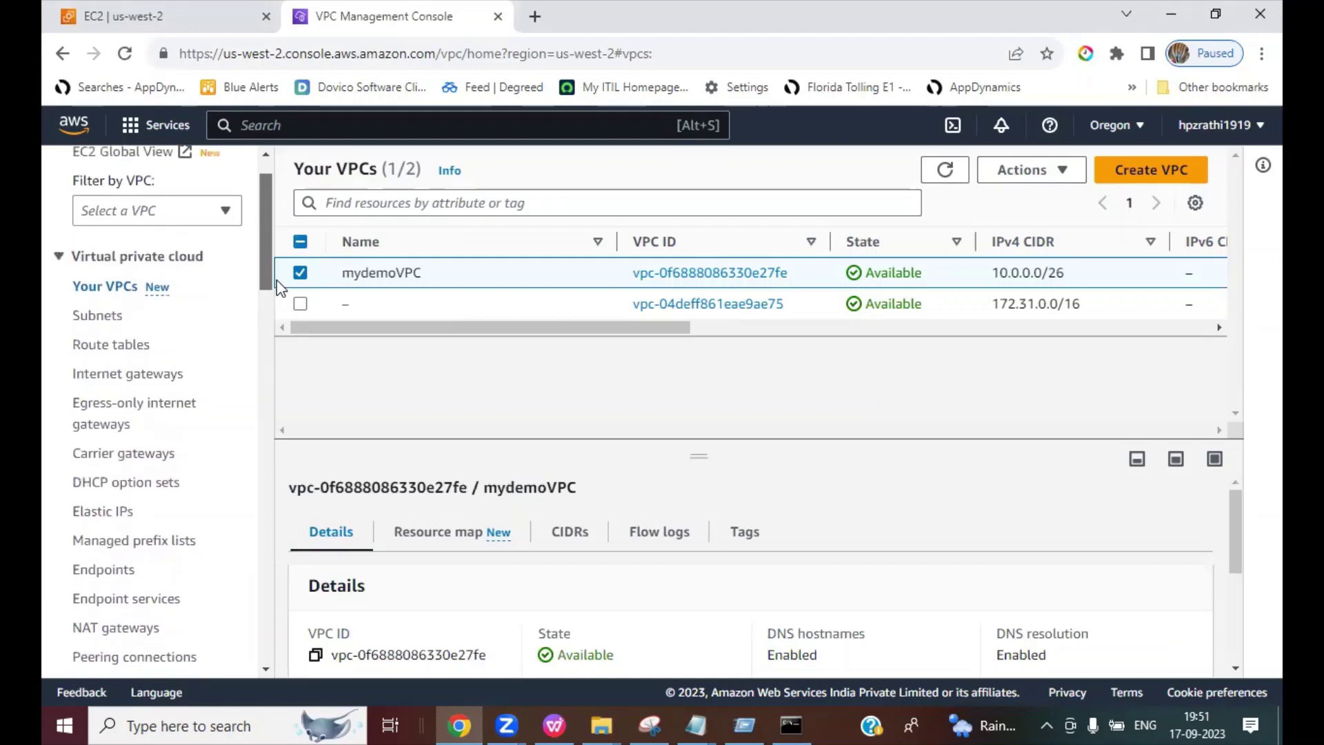
{"action": "left_click", "coordinate": [102, 319]}
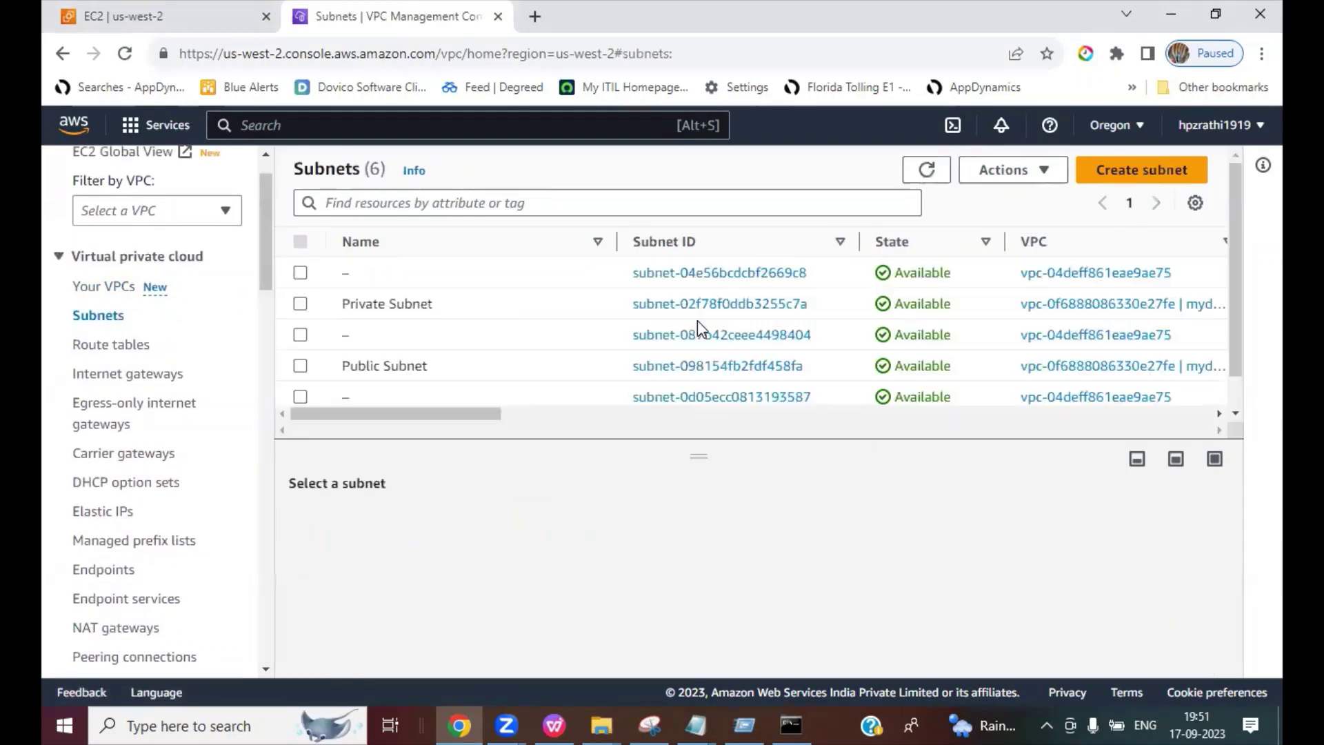
{"action": "left_click", "coordinate": [941, 99]}
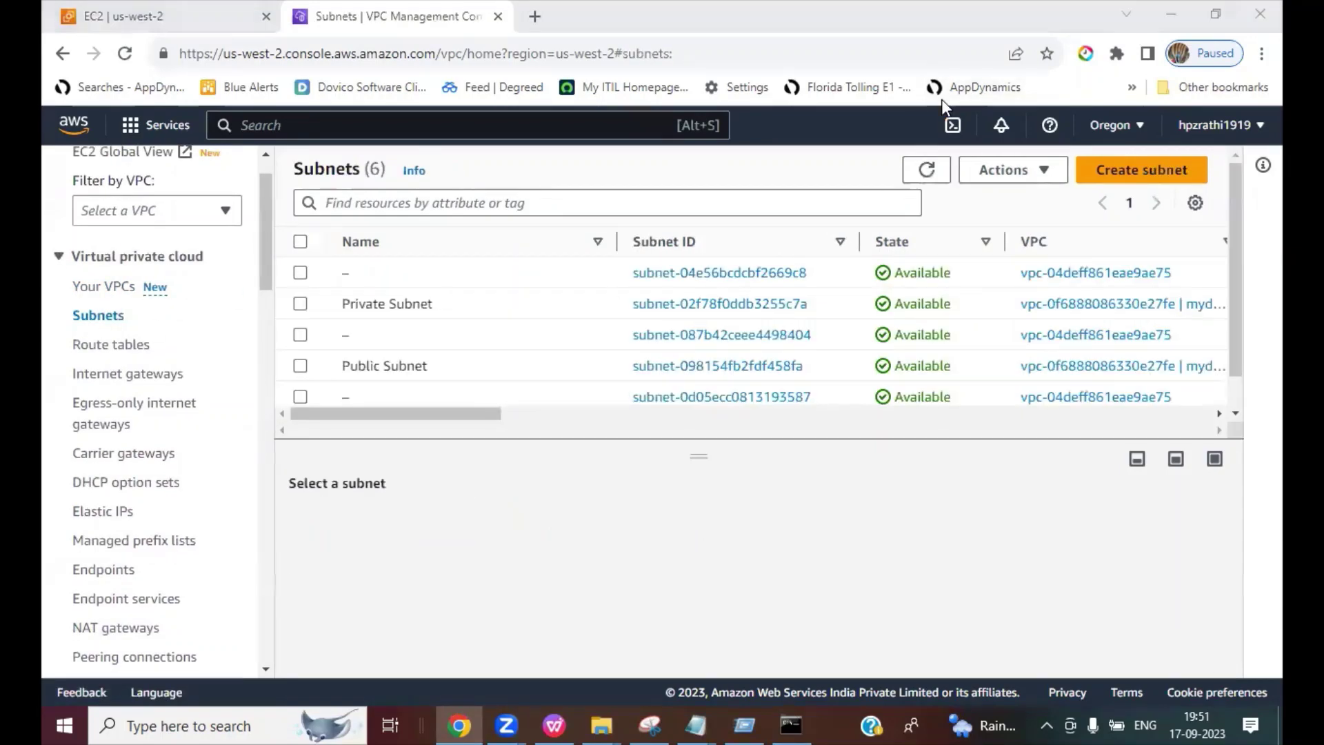
{"action": "mouse_move", "coordinate": [440, 373]}
{"action": "left_mouse_down"}
{"action": "mouse_move", "coordinate": [469, 336]}
{"action": "mouse_move", "coordinate": [481, 360]}
{"action": "mouse_move", "coordinate": [491, 353]}
{"action": "left_mouse_up"}
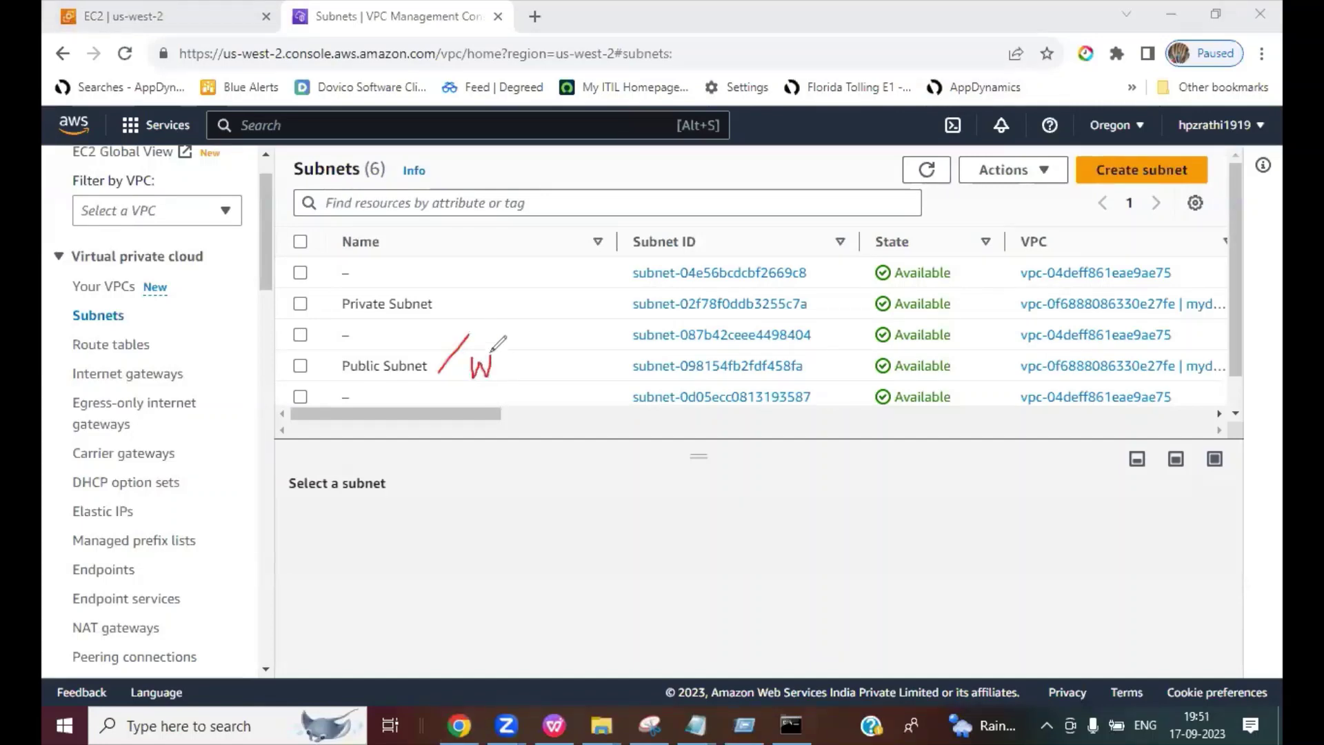
{"action": "mouse_move", "coordinate": [461, 292]}
{"action": "left_mouse_down"}
{"action": "mouse_move", "coordinate": [460, 312]}
{"action": "mouse_move", "coordinate": [471, 289]}
{"action": "mouse_move", "coordinate": [470, 312]}
{"action": "mouse_move", "coordinate": [471, 300]}
{"action": "left_mouse_up"}
{"action": "left_click_drag", "start_coordinate": [340, 318], "coordinate": [412, 311]}
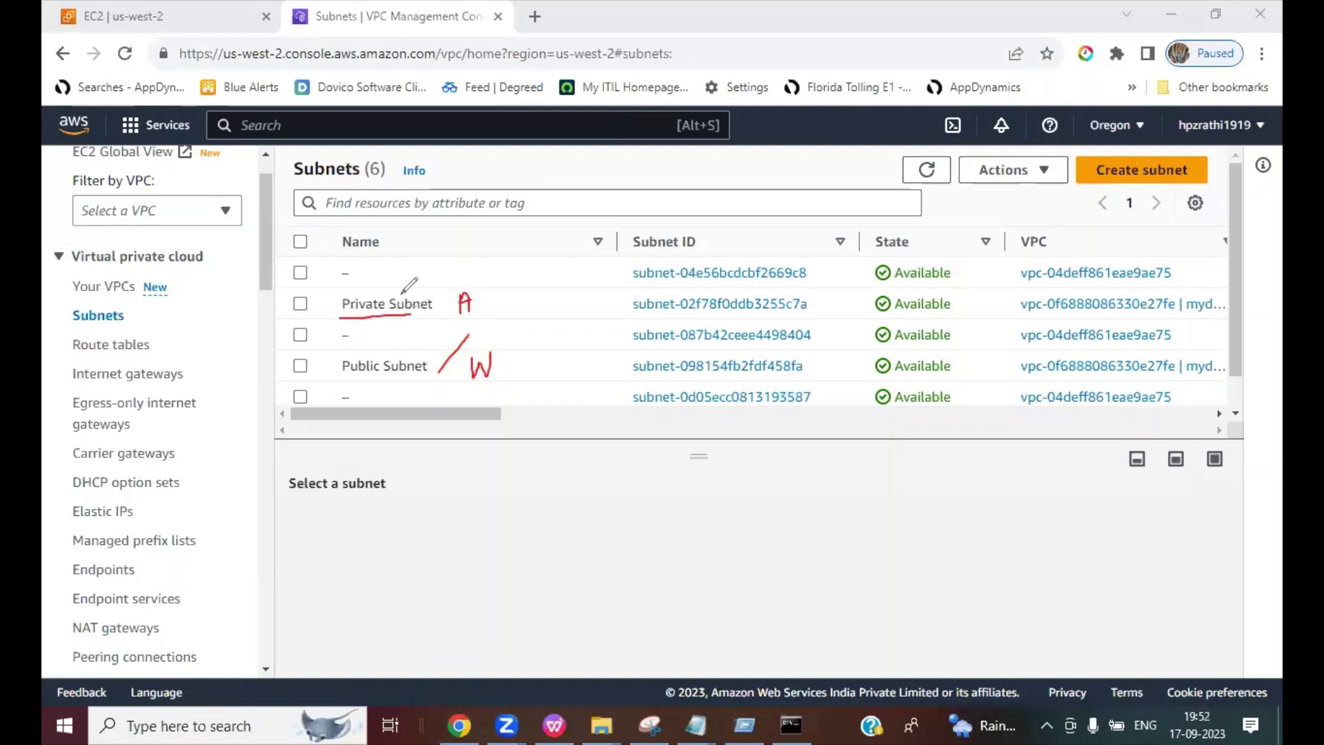
{"action": "mouse_move", "coordinate": [388, 250]}
{"action": "left_mouse_down"}
{"action": "mouse_move", "coordinate": [388, 296]}
{"action": "mouse_move", "coordinate": [398, 278]}
{"action": "mouse_move", "coordinate": [414, 286]}
{"action": "mouse_move", "coordinate": [443, 268]}
{"action": "left_mouse_up"}
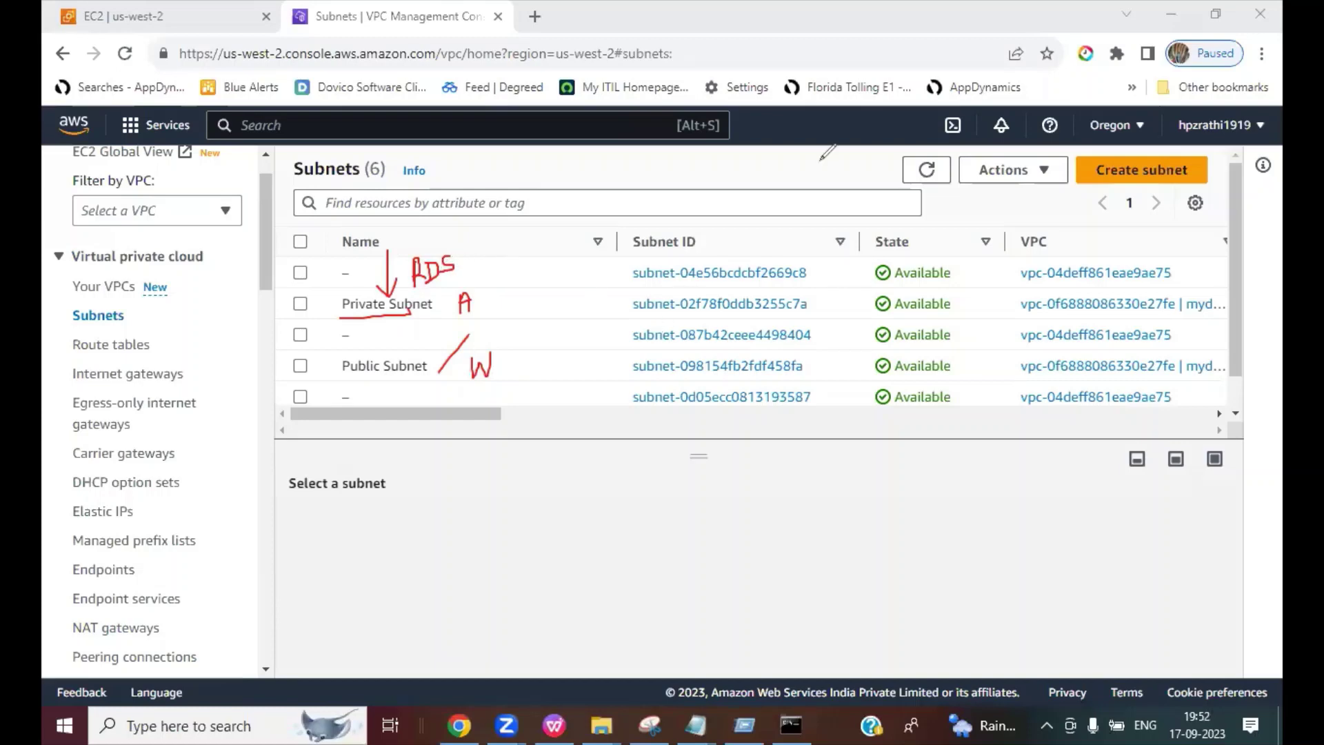
{"action": "key", "text": "e"}
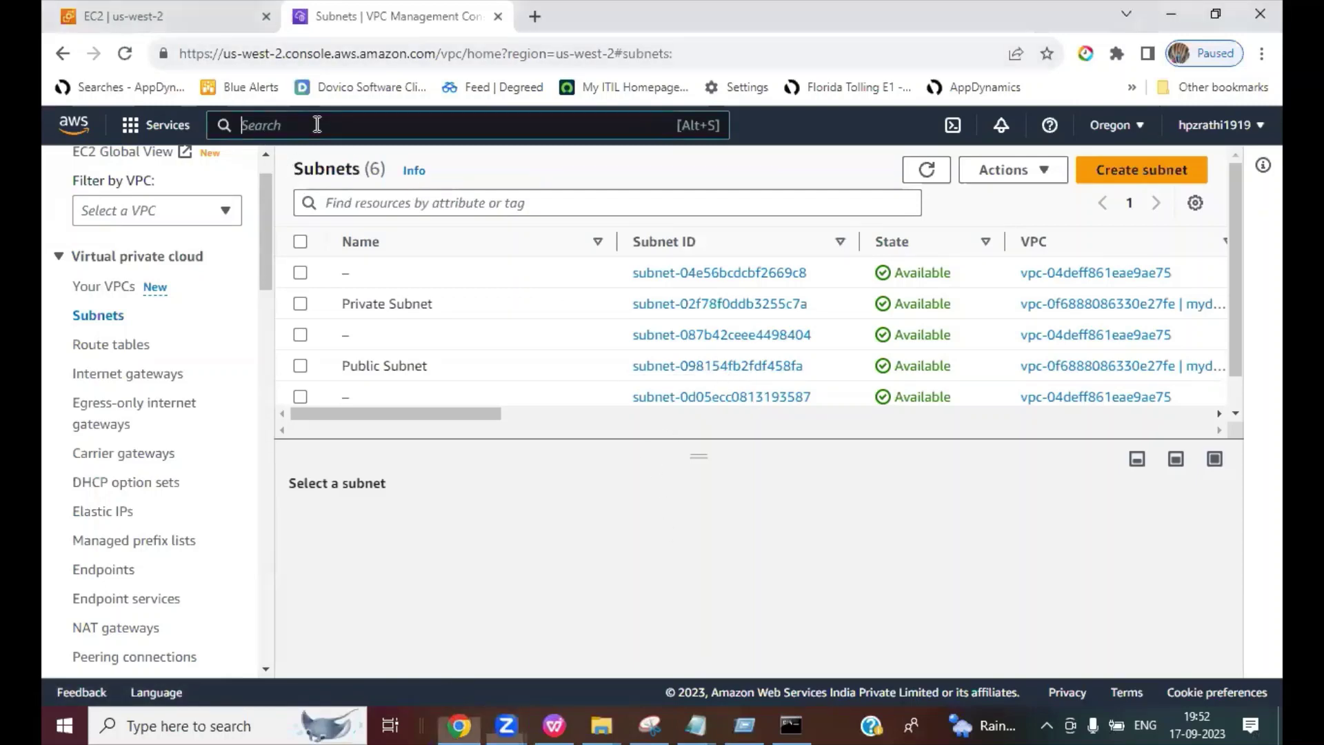
Step: Search for RDS, open the RDS service and go to its DB Instances list showing 0 databases
{"action": "left_click", "coordinate": [318, 124]}
{"action": "type", "text": "RDS"}
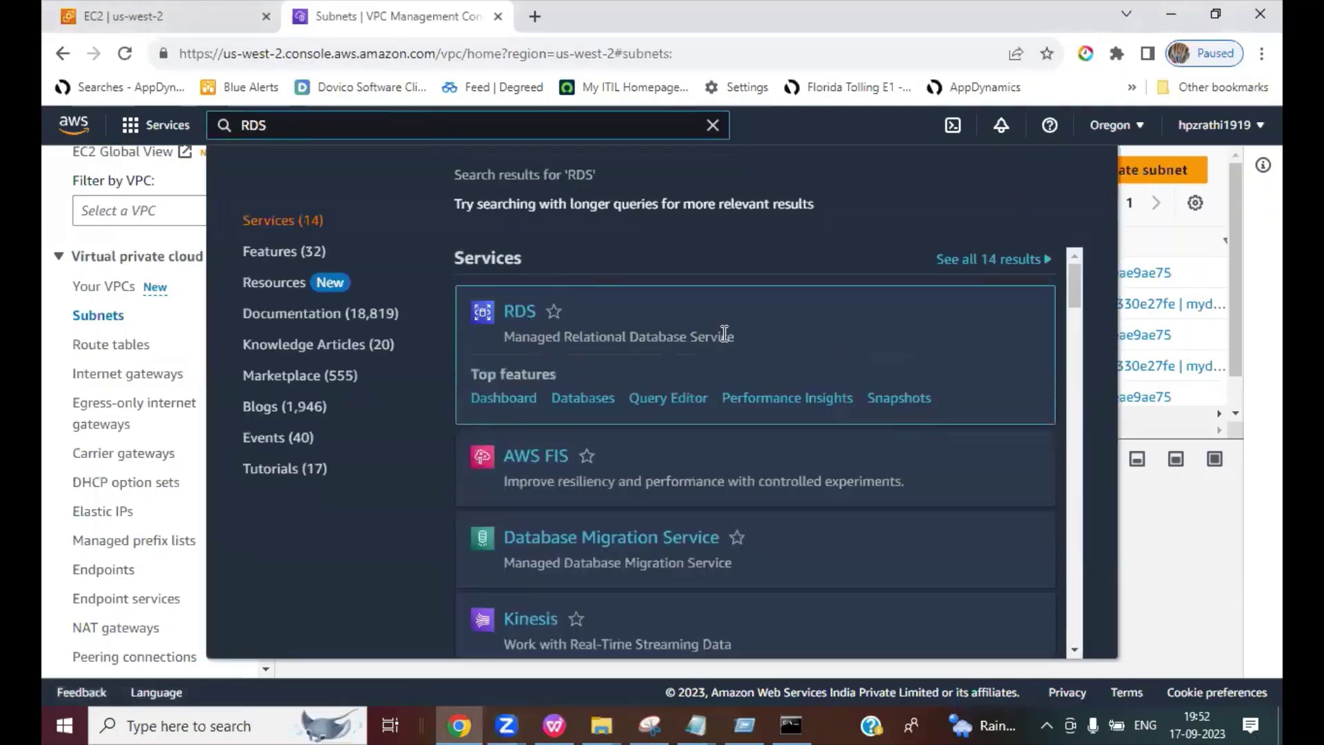
{"action": "left_click", "coordinate": [518, 314]}
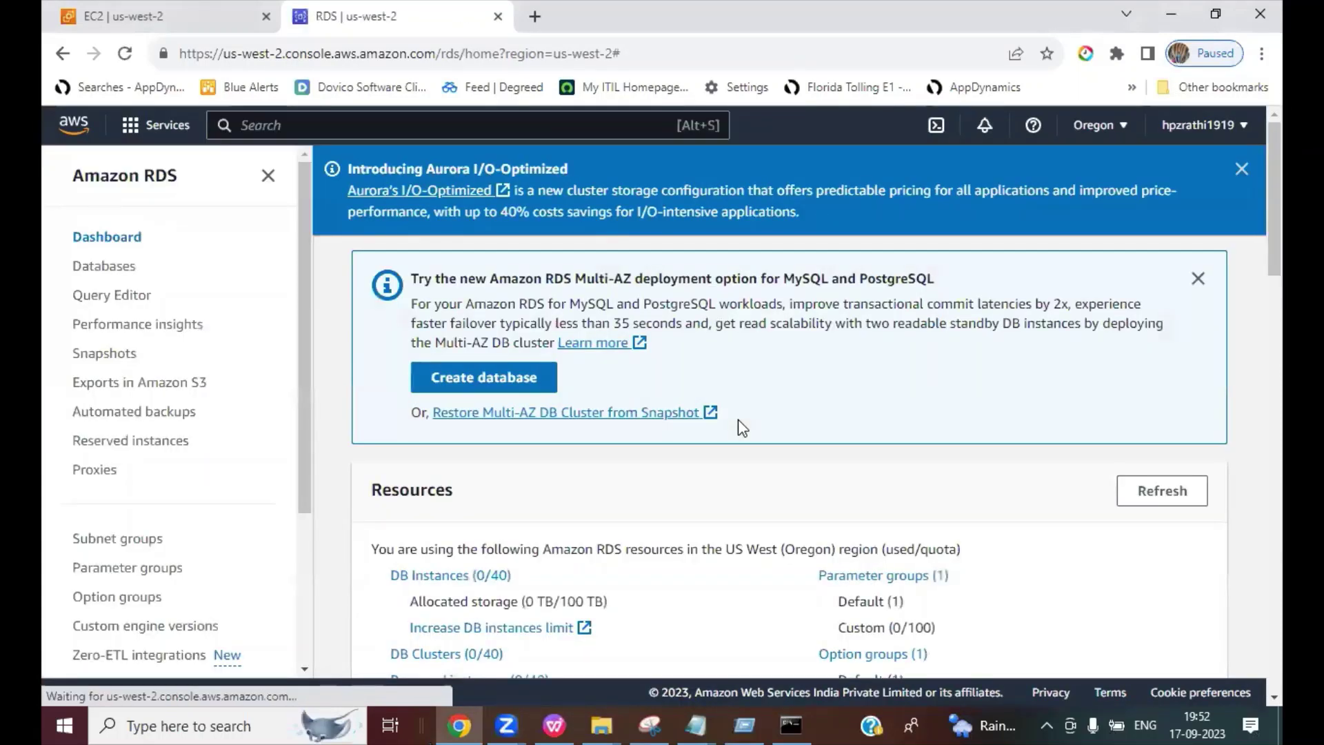
{"action": "scroll", "coordinate": [751, 487], "scroll_direction": "down", "scroll_amount": 2}
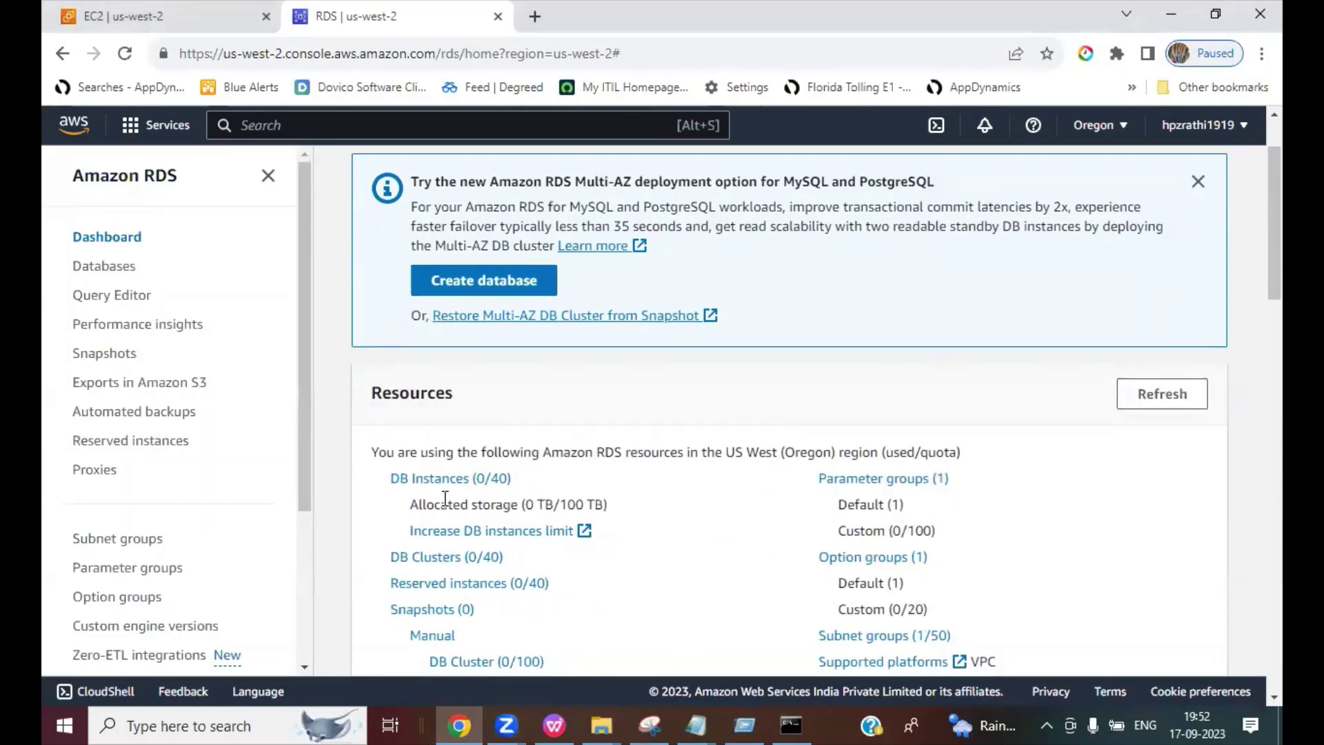
{"action": "left_click", "coordinate": [431, 478]}
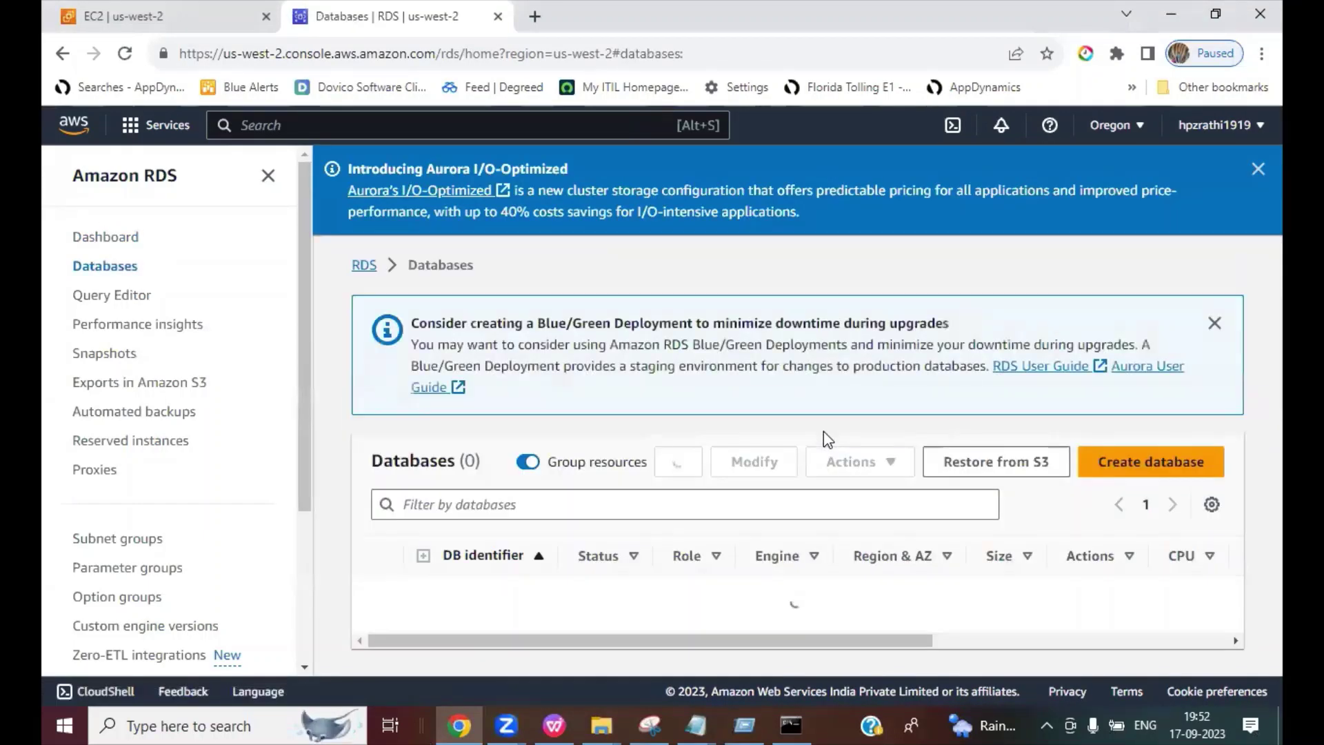
Step: Start a new database and scroll down to the Engine options
{"action": "left_click", "coordinate": [1131, 473]}
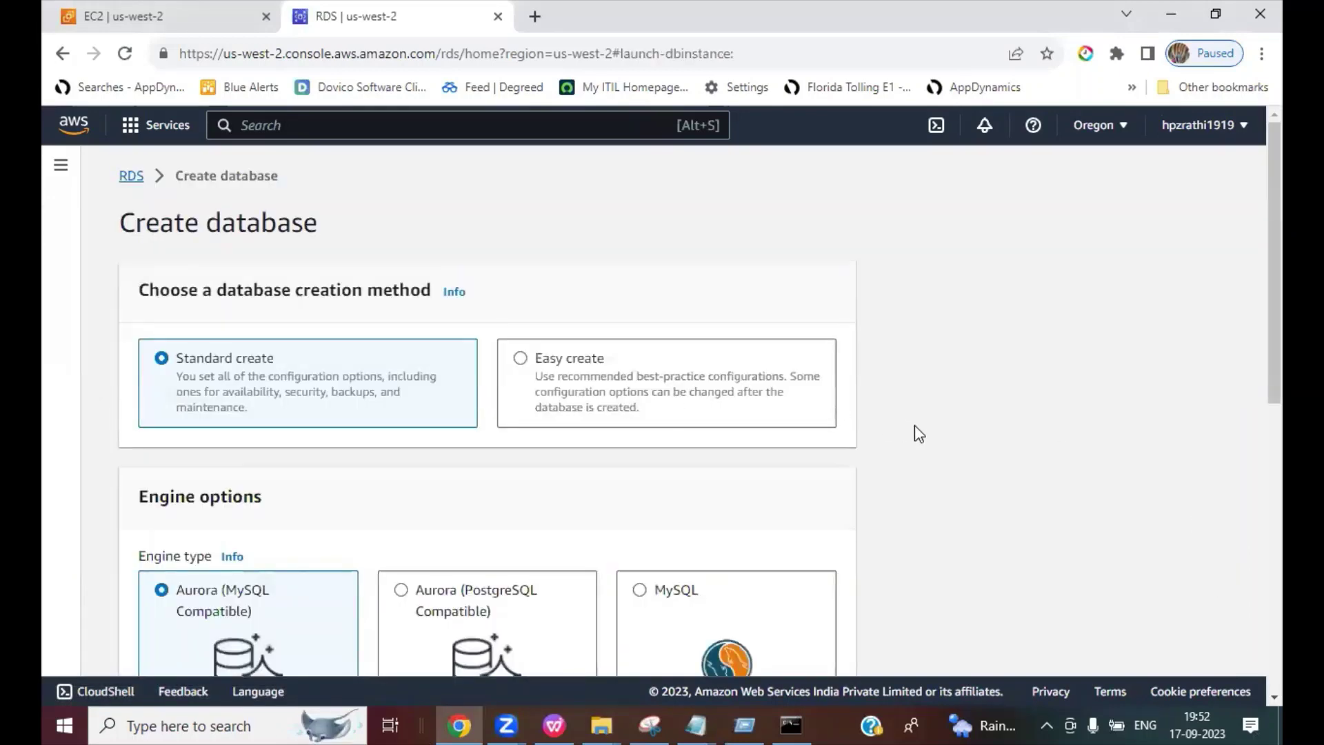
{"action": "scroll", "coordinate": [918, 434], "scroll_direction": "down", "scroll_amount": 2}
{"action": "scroll", "coordinate": [914, 428], "scroll_direction": "down", "scroll_amount": 1}
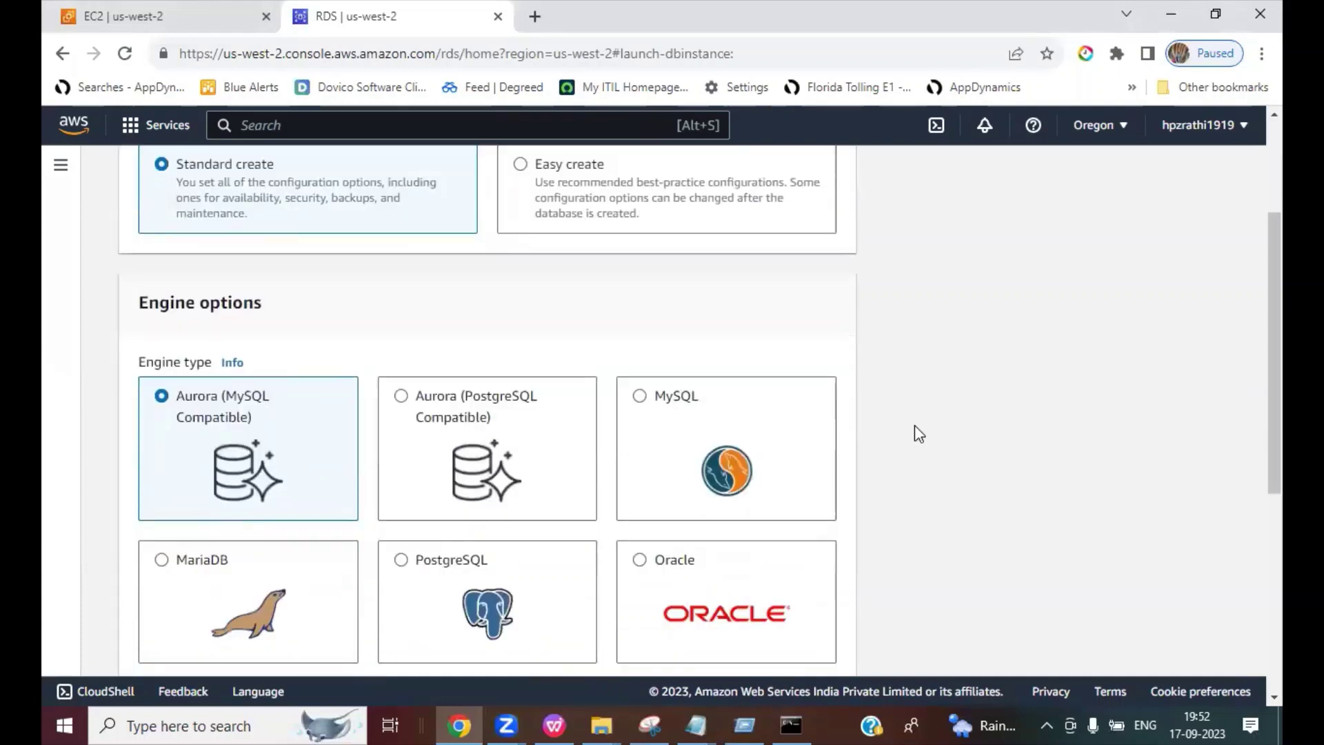
{"action": "scroll", "coordinate": [915, 425], "scroll_direction": "up", "scroll_amount": 1}
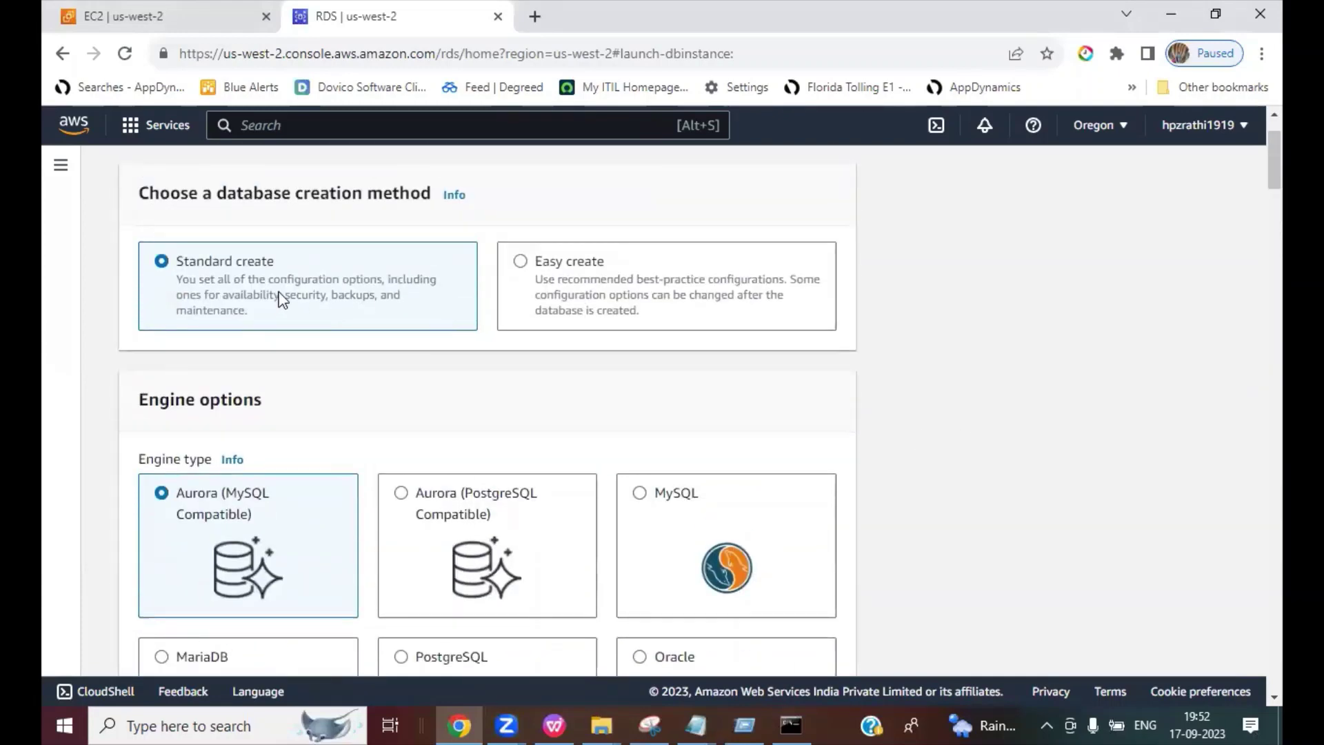
{"action": "scroll", "coordinate": [841, 380], "scroll_direction": "down", "scroll_amount": 2}
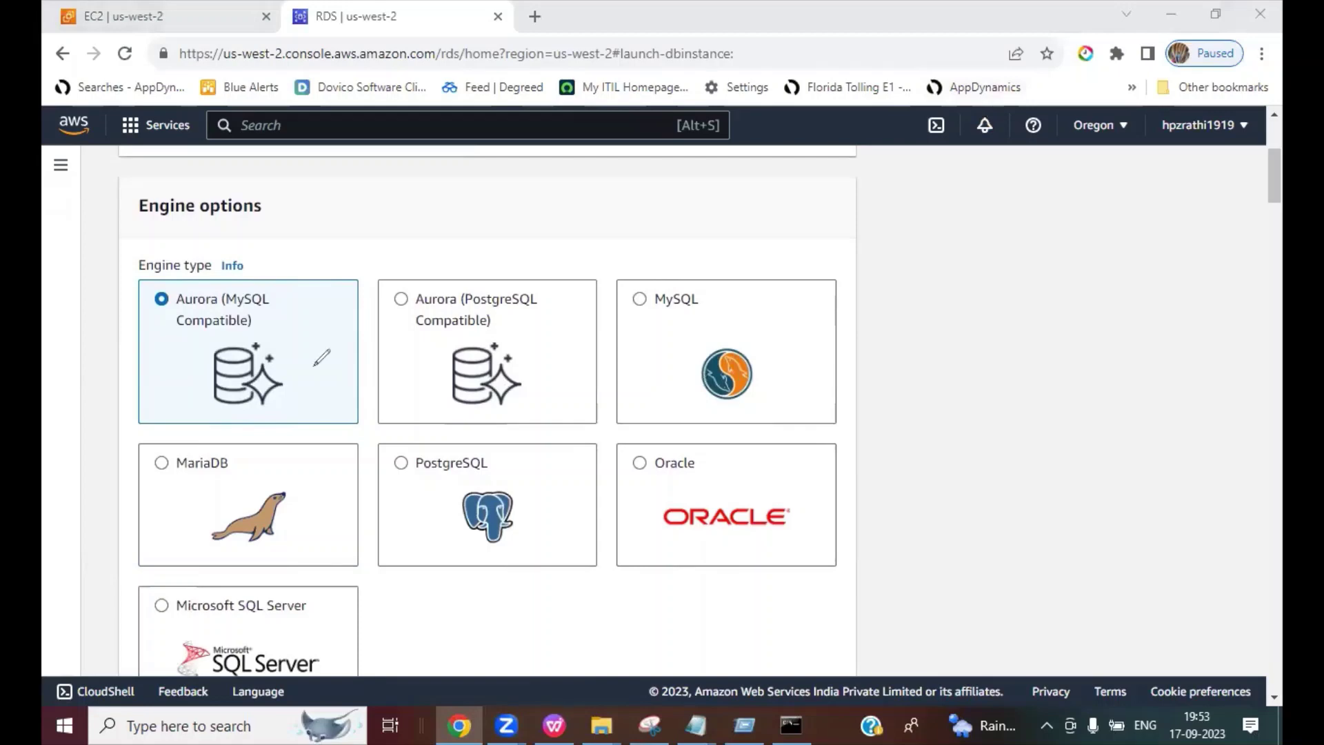
Step: Mark each engine type: Aurora MySQL, Aurora PostgreSQL, MySQL, MariaDB, PostgreSQL, Oracle, SQL Server, then clear the marks
{"action": "left_click_drag", "start_coordinate": [271, 318], "coordinate": [302, 290]}
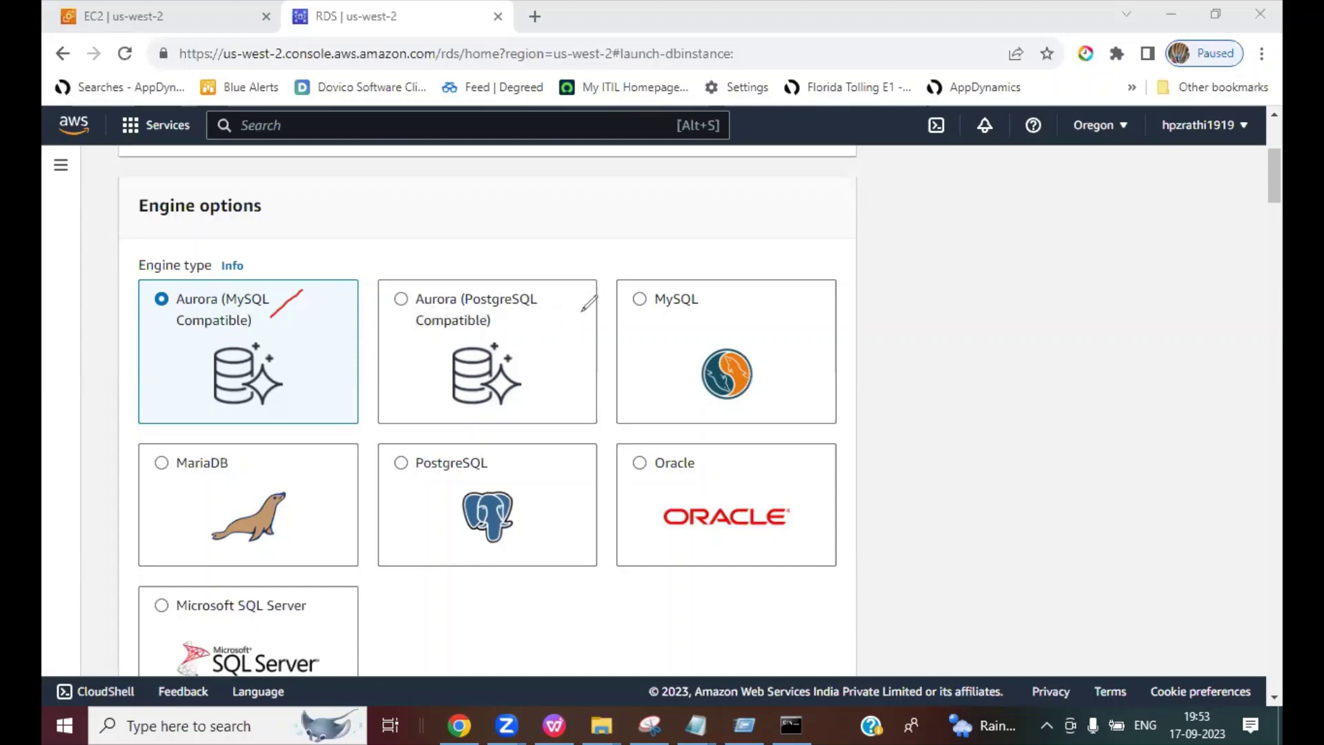
{"action": "left_click_drag", "start_coordinate": [529, 314], "coordinate": [599, 261]}
{"action": "left_click_drag", "start_coordinate": [704, 302], "coordinate": [744, 269]}
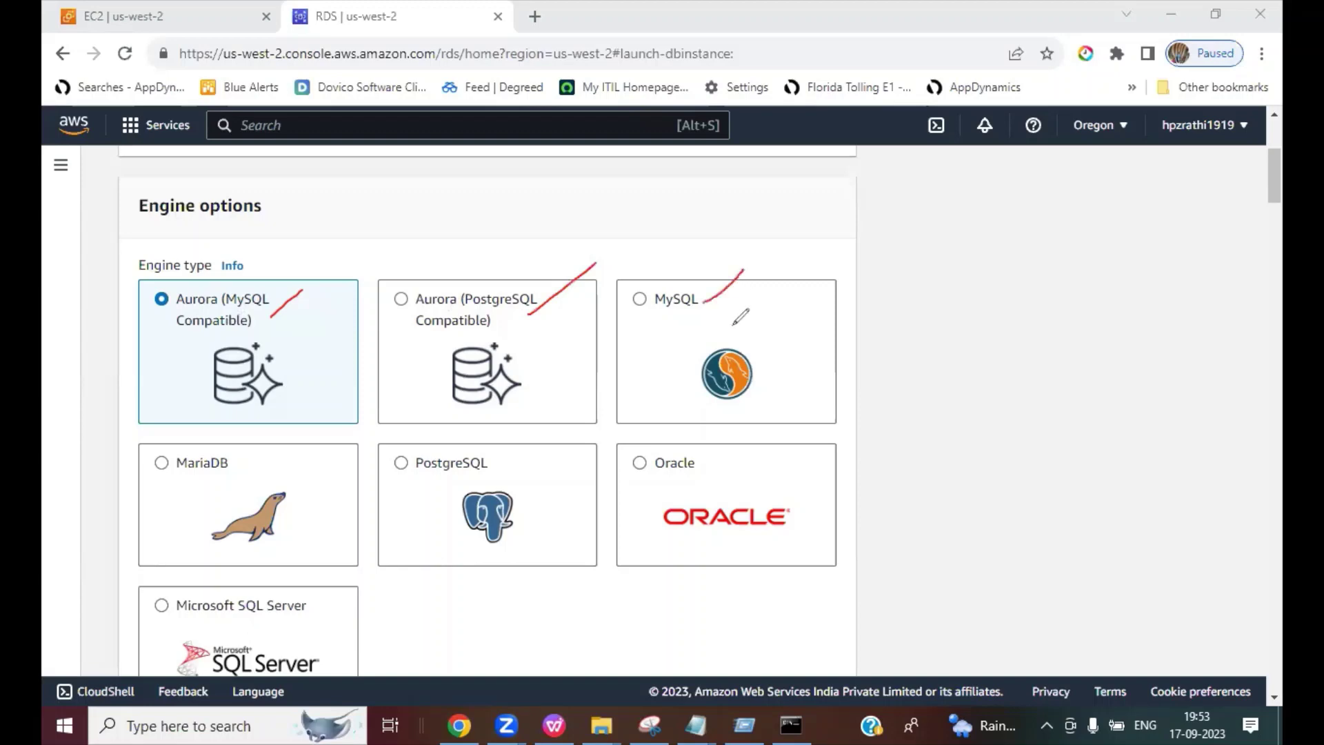
{"action": "left_click_drag", "start_coordinate": [240, 471], "coordinate": [270, 444]}
{"action": "left_click_drag", "start_coordinate": [498, 469], "coordinate": [529, 440]}
{"action": "left_click_drag", "start_coordinate": [704, 469], "coordinate": [718, 458]}
{"action": "left_click_drag", "start_coordinate": [335, 613], "coordinate": [373, 574]}
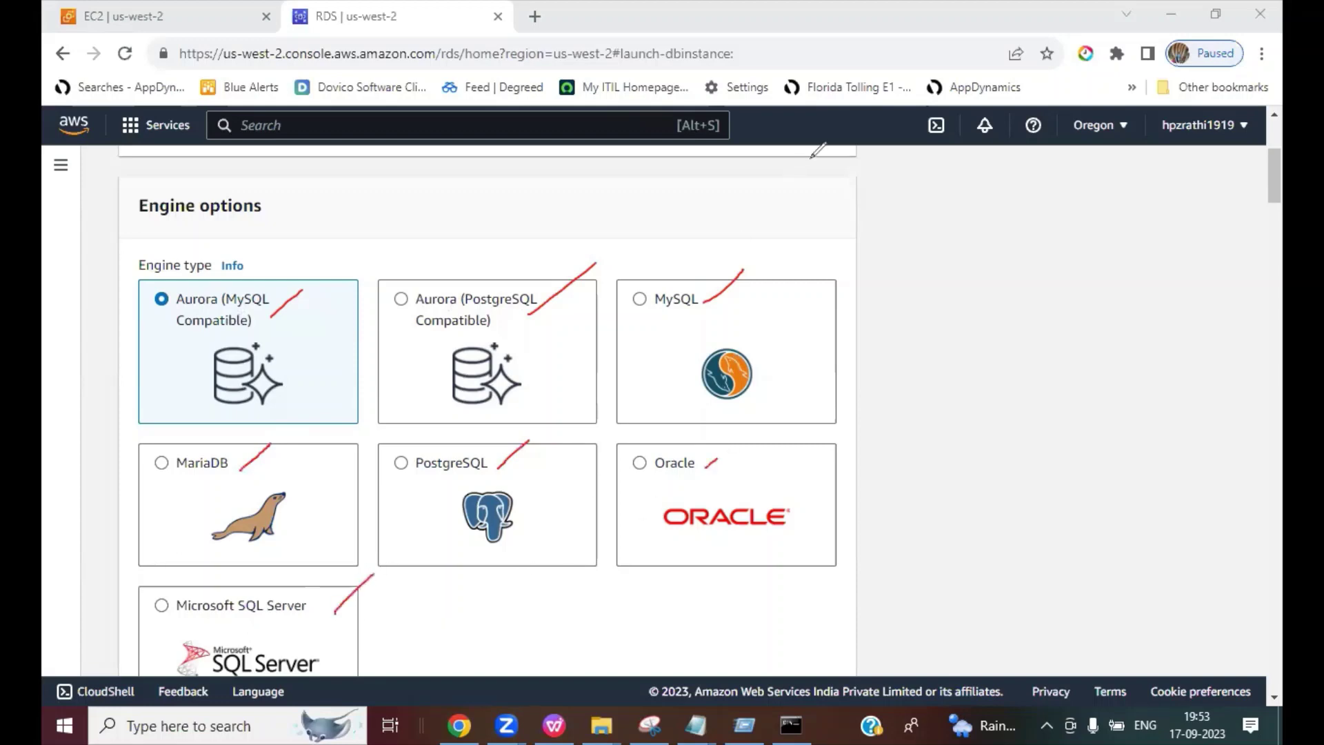
{"action": "key", "text": "Escape"}
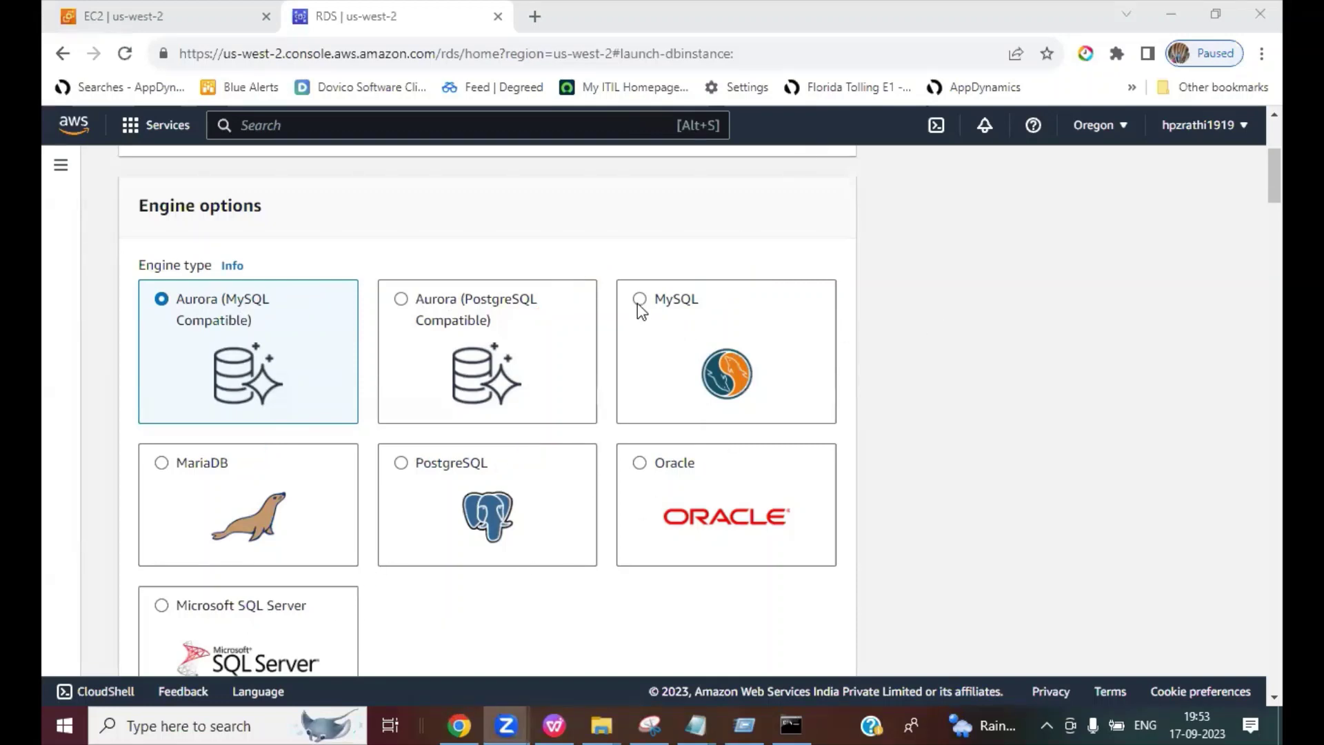
Step: Choose the MySQL engine, keeping the default version MySQL 8.0.33
{"action": "left_click", "coordinate": [640, 299]}
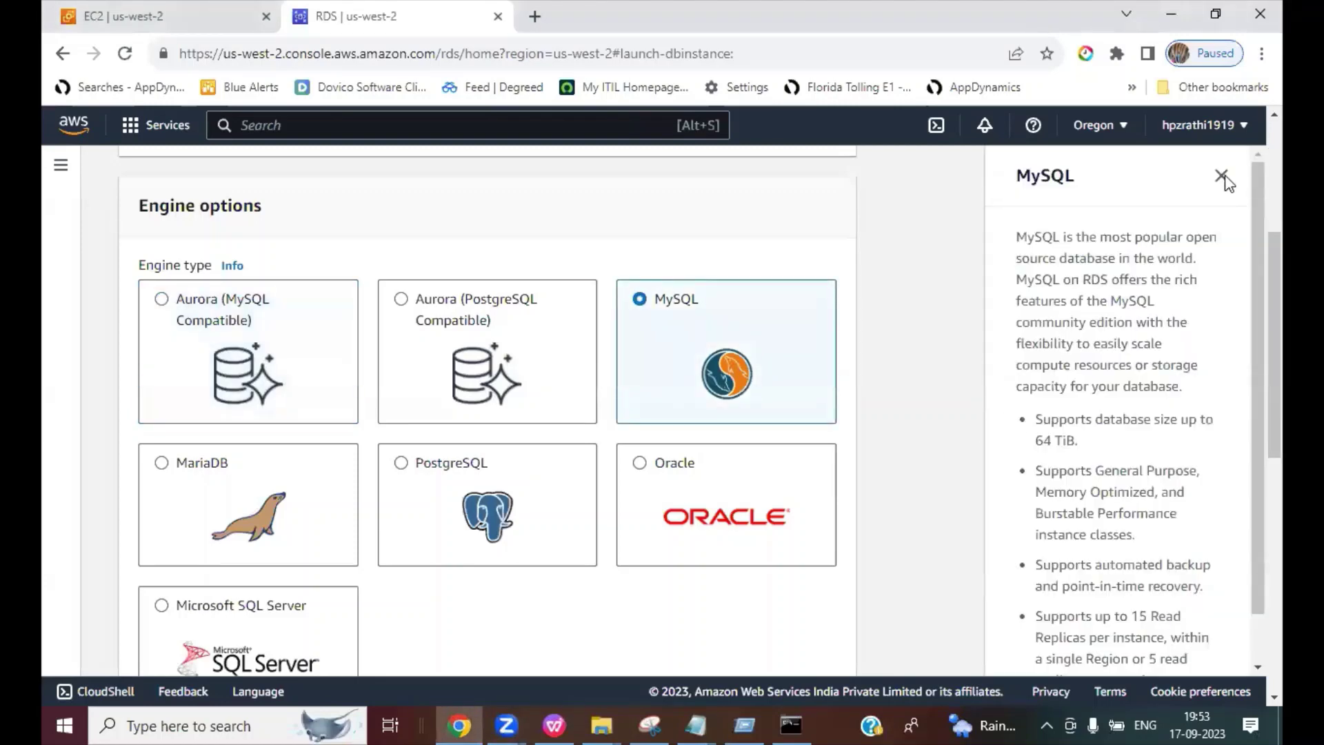
{"action": "left_click", "coordinate": [1222, 176]}
{"action": "scroll", "coordinate": [1127, 385], "scroll_direction": "down", "scroll_amount": 6}
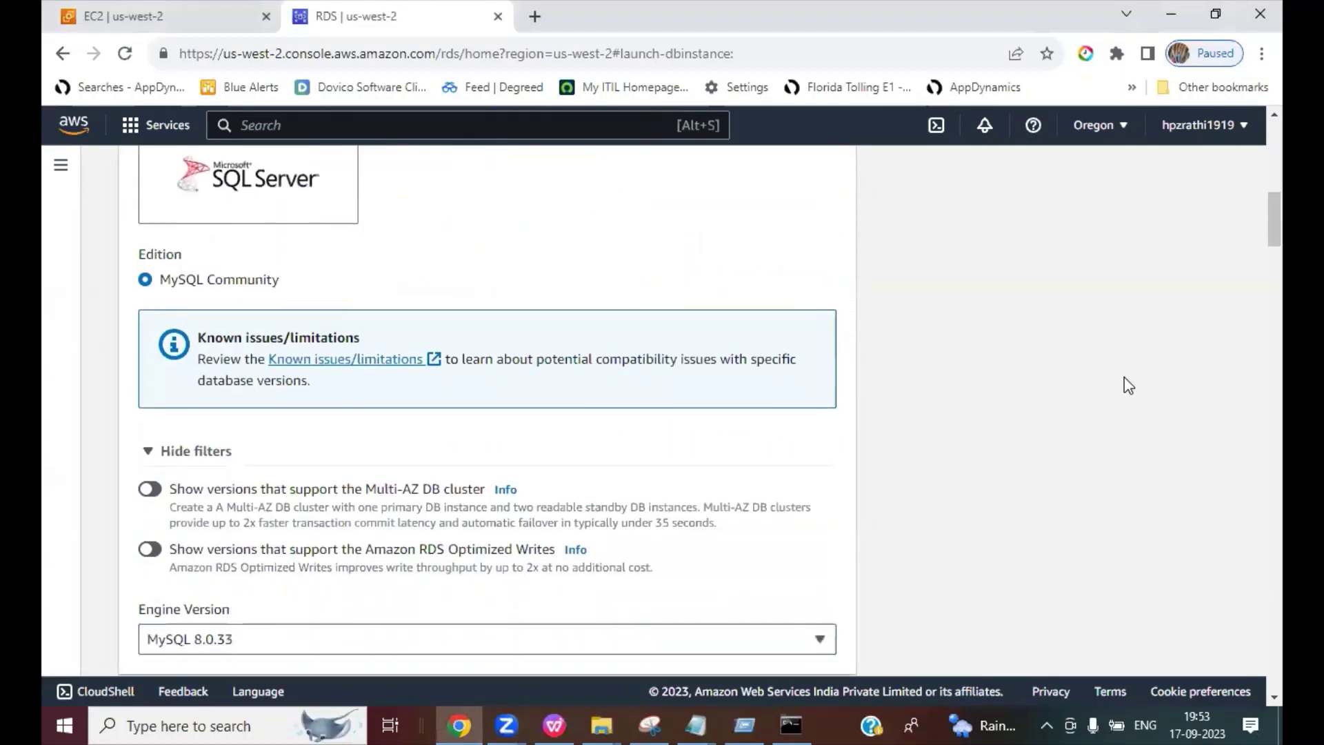
{"action": "scroll", "coordinate": [1129, 385], "scroll_direction": "down", "scroll_amount": 4}
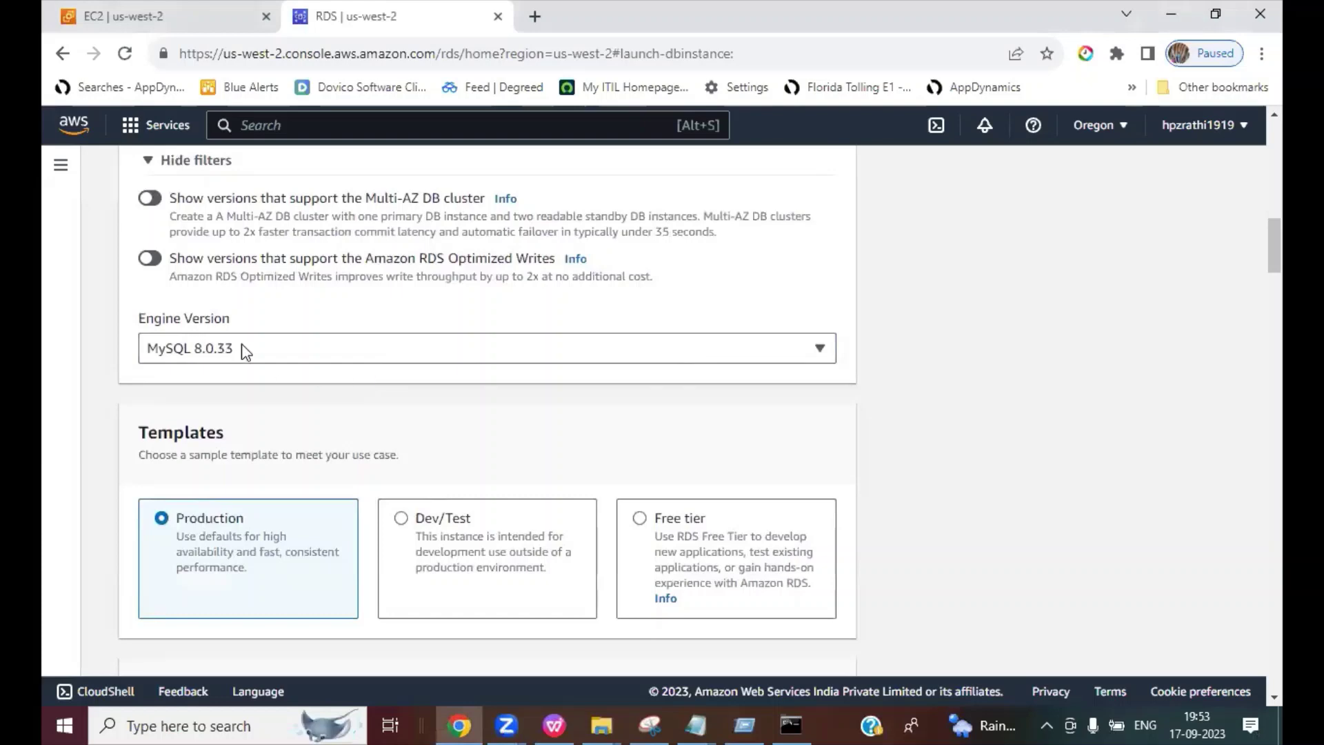
{"action": "left_click", "coordinate": [244, 349]}
{"action": "left_click", "coordinate": [936, 405]}
Step: Select the Dev/Test template for the database
{"action": "scroll", "coordinate": [934, 405], "scroll_direction": "down", "scroll_amount": 3}
{"action": "scroll", "coordinate": [935, 406], "scroll_direction": "down", "scroll_amount": 2}
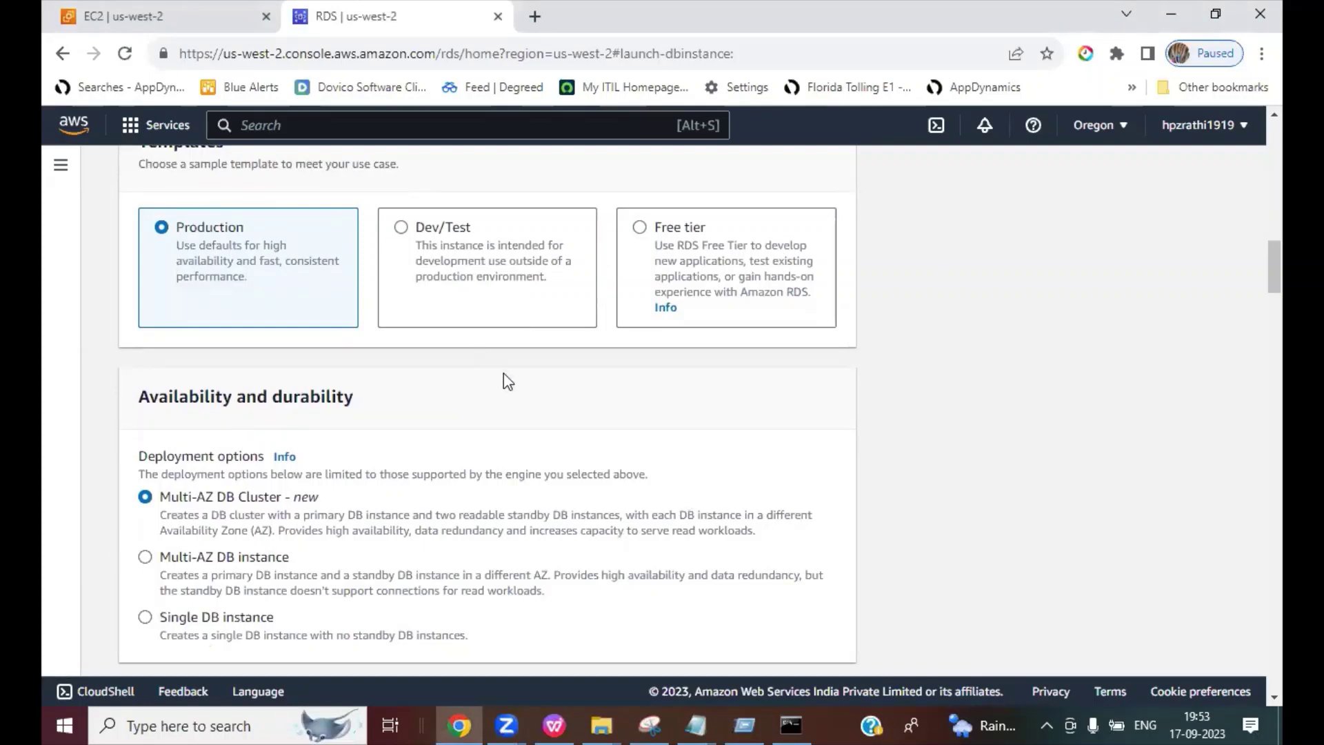
{"action": "scroll", "coordinate": [505, 379], "scroll_direction": "down", "scroll_amount": 2}
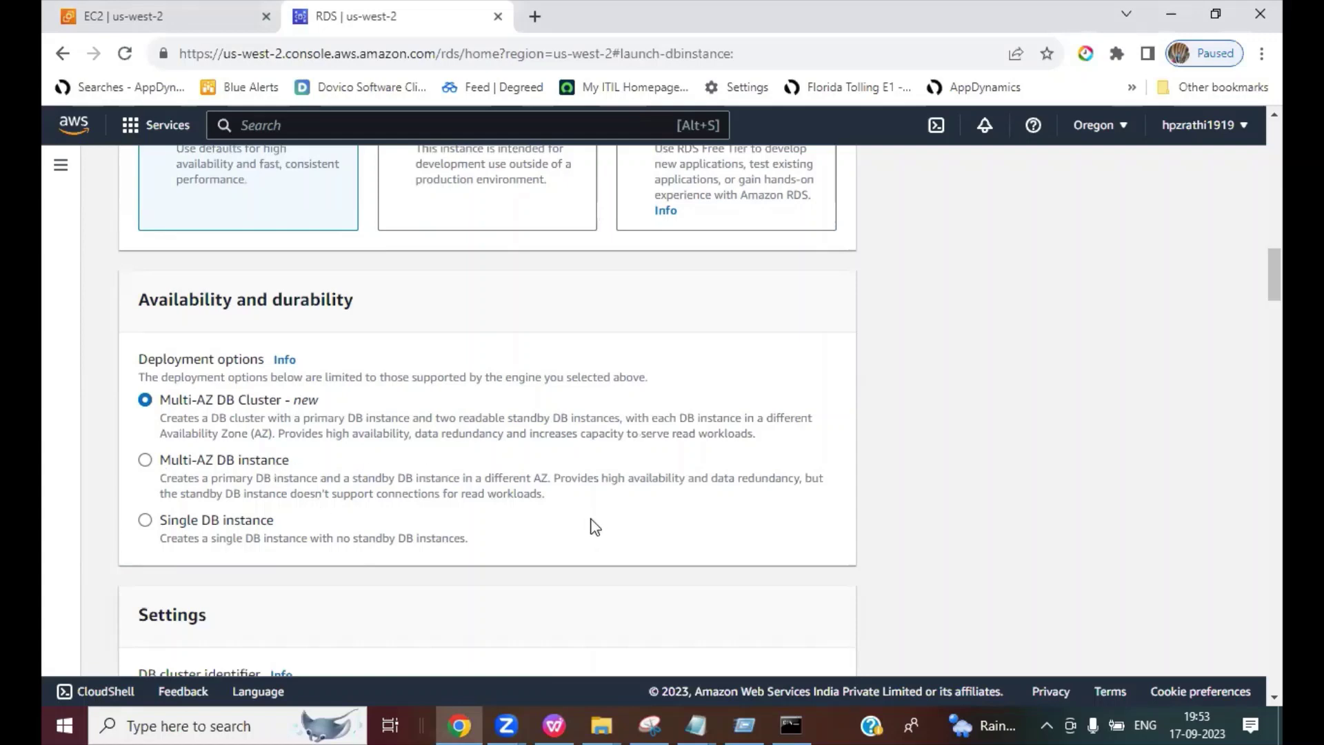
{"action": "scroll", "coordinate": [594, 521], "scroll_direction": "up", "scroll_amount": 2}
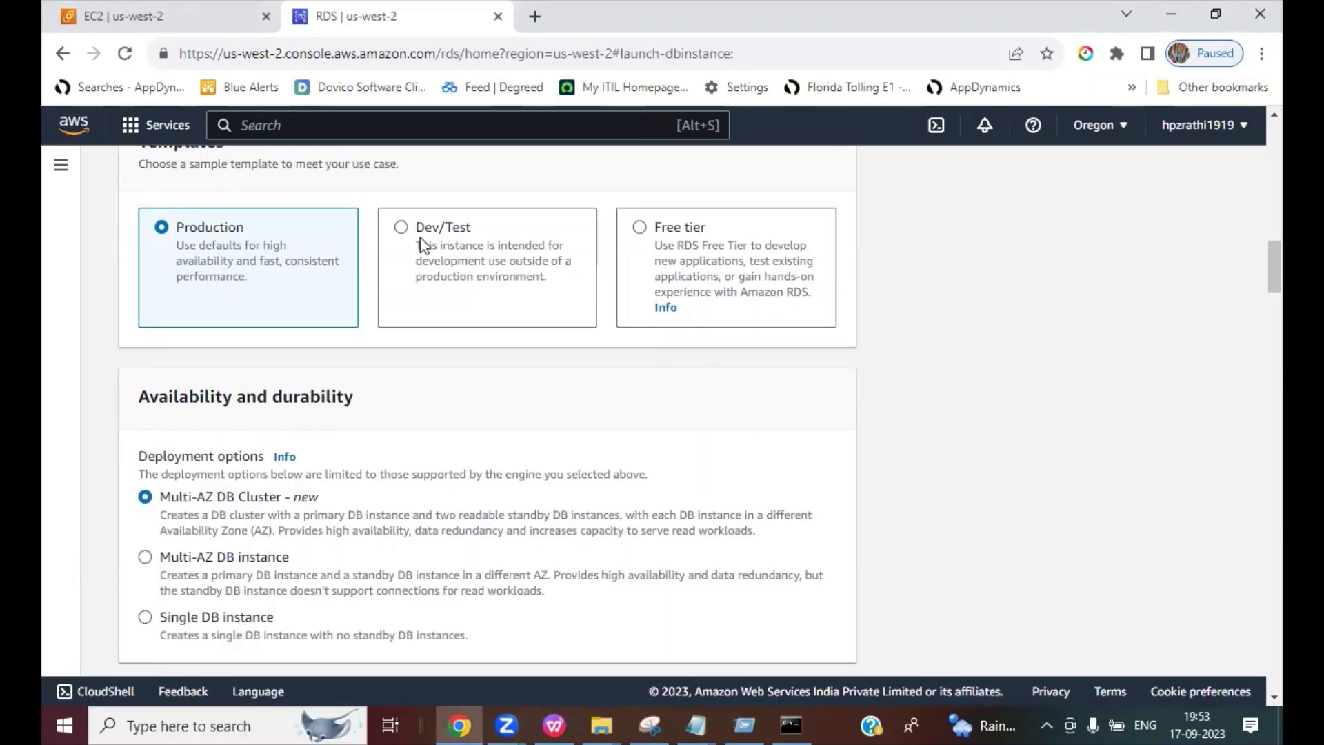
{"action": "left_click", "coordinate": [400, 228]}
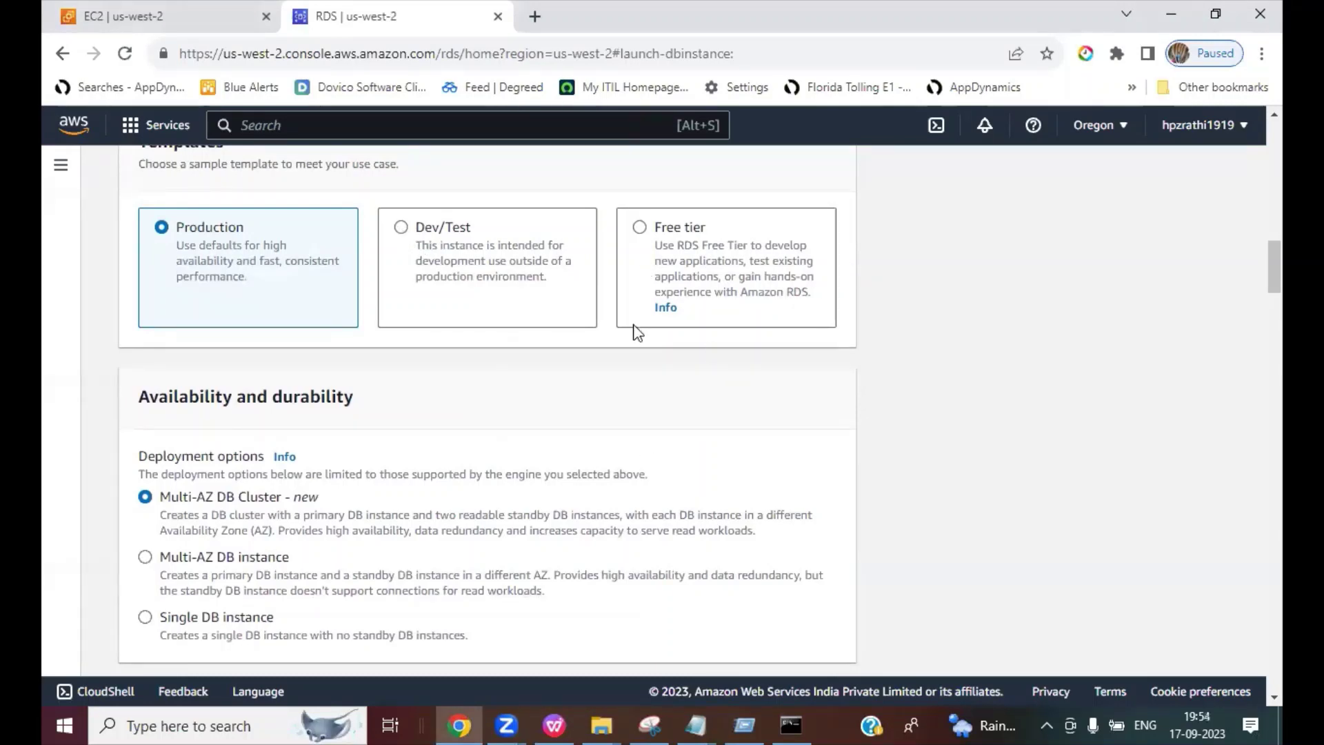
{"action": "scroll", "coordinate": [784, 407], "scroll_direction": "down", "scroll_amount": 3}
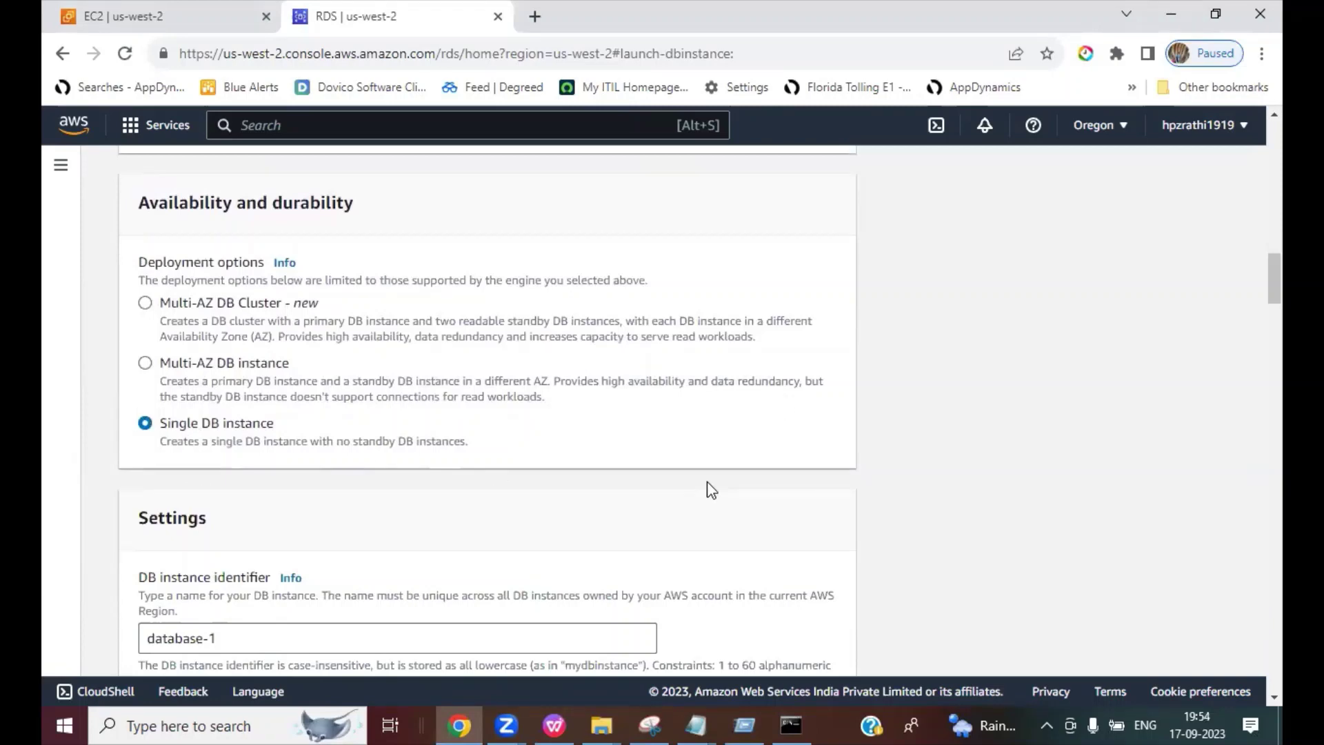
Step: Delete the default master username admin
{"action": "scroll", "coordinate": [707, 483], "scroll_direction": "down", "scroll_amount": 6}
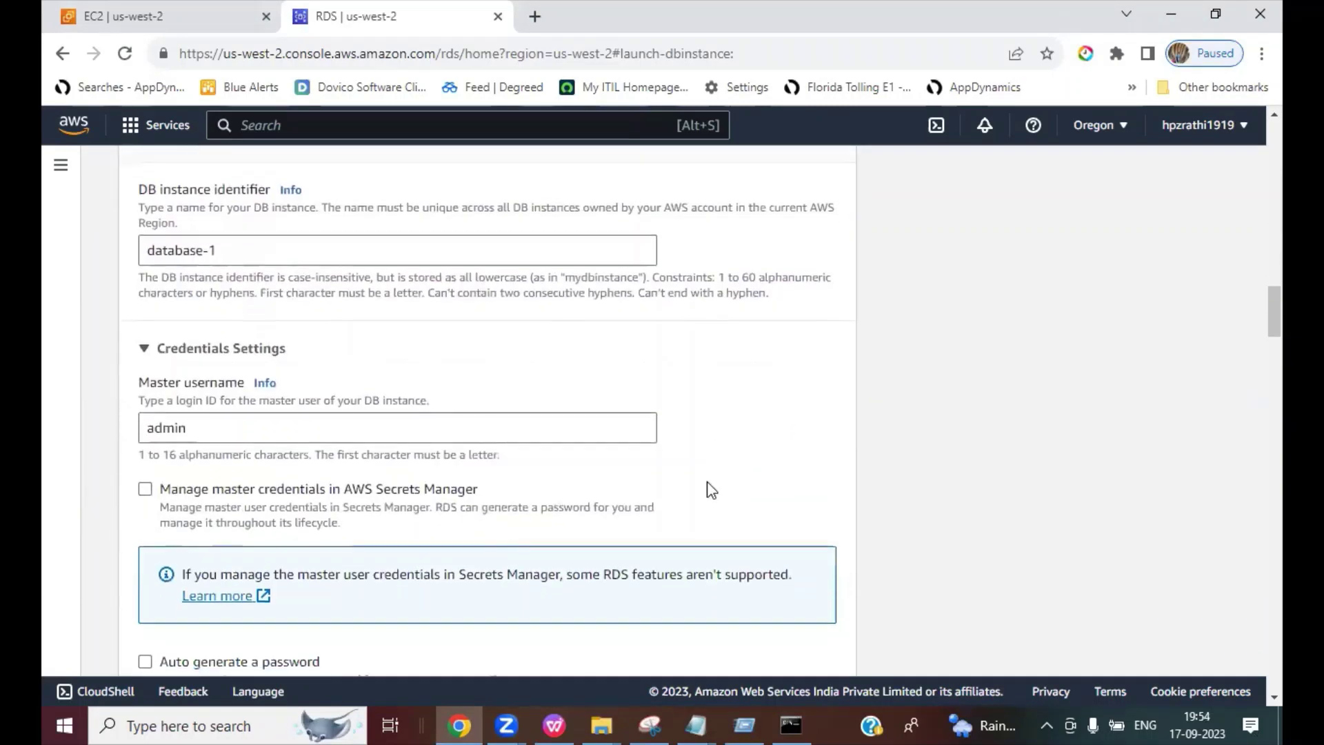
{"action": "scroll", "coordinate": [712, 490], "scroll_direction": "down", "scroll_amount": 2}
{"action": "left_click", "coordinate": [191, 331]}
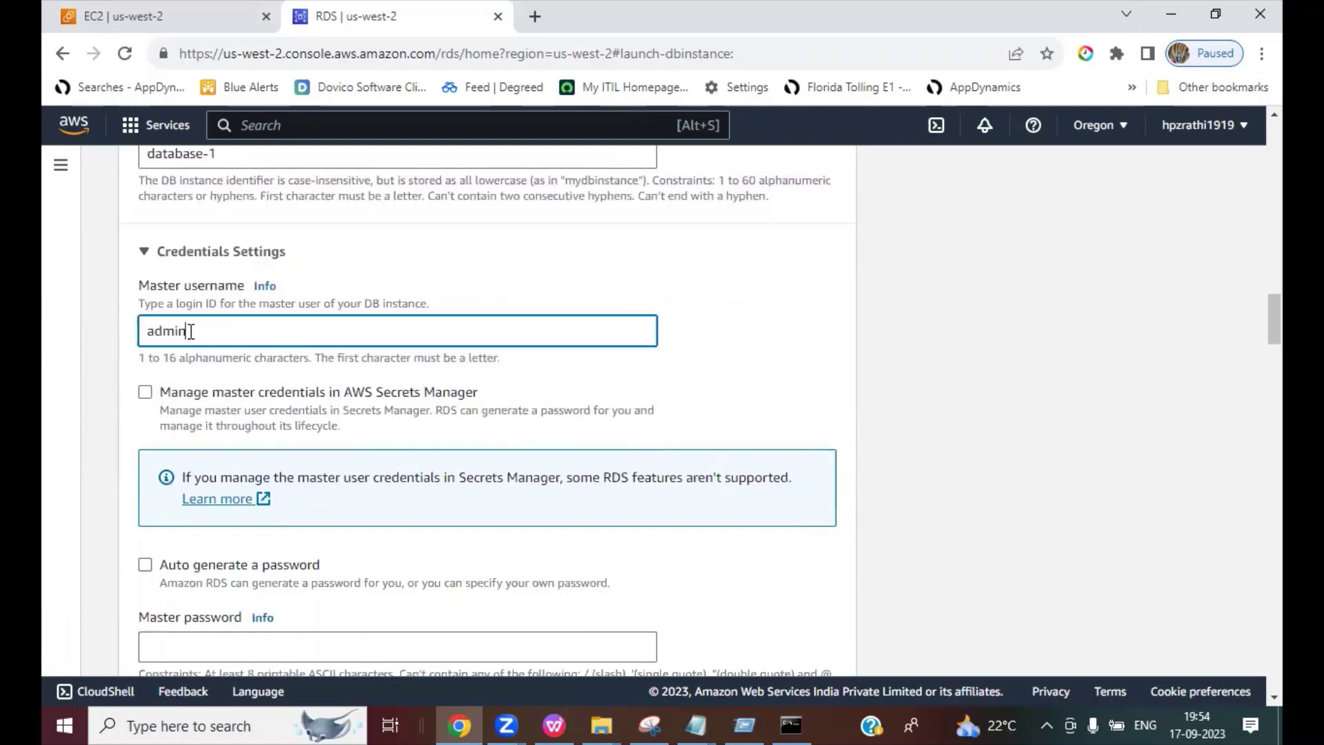
{"action": "double_click", "coordinate": [191, 331]}
{"action": "scroll", "coordinate": [1057, 472], "scroll_direction": "down", "scroll_amount": 3}
{"action": "key", "text": "BackSpace"}
Step: Enter the database master password, retyping it once to correct it
{"action": "left_click", "coordinate": [494, 454]}
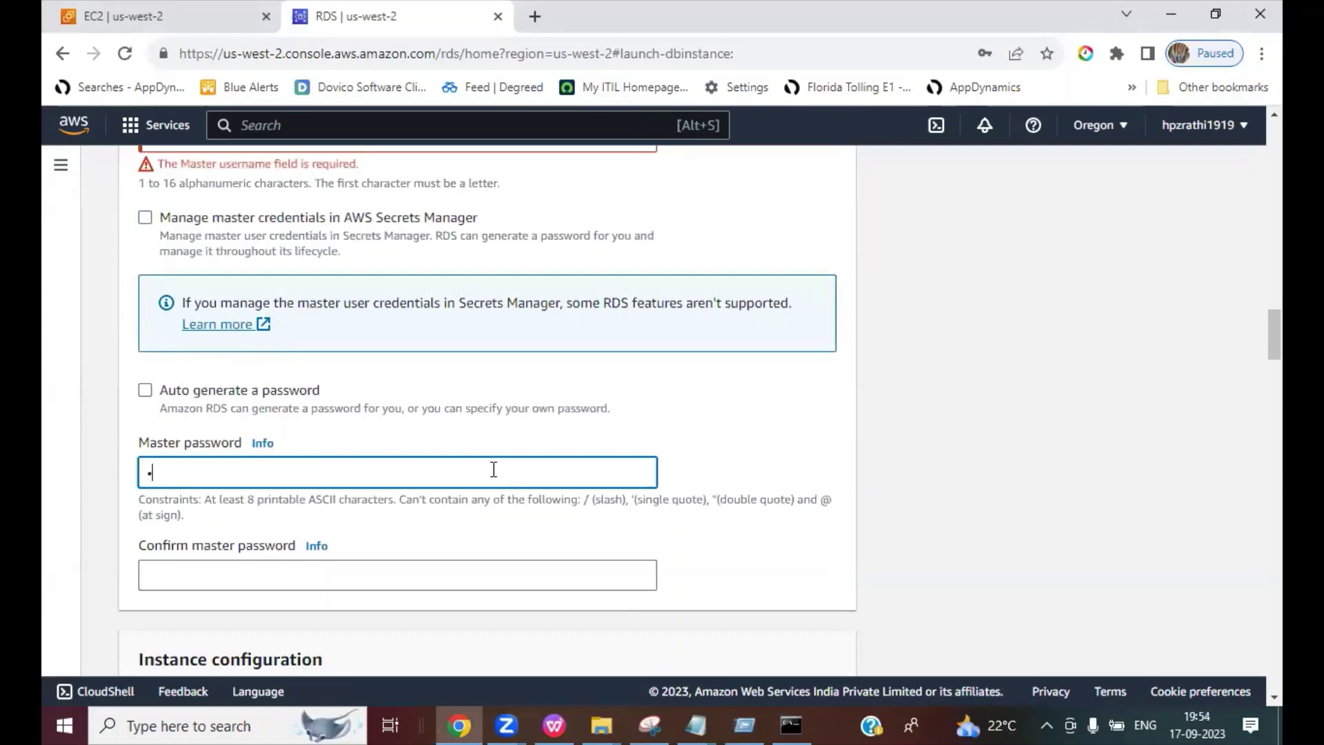
{"action": "type", "text": "•••••"}
{"action": "key", "text": "BackSpace"}
{"action": "type", "text": "••••"}
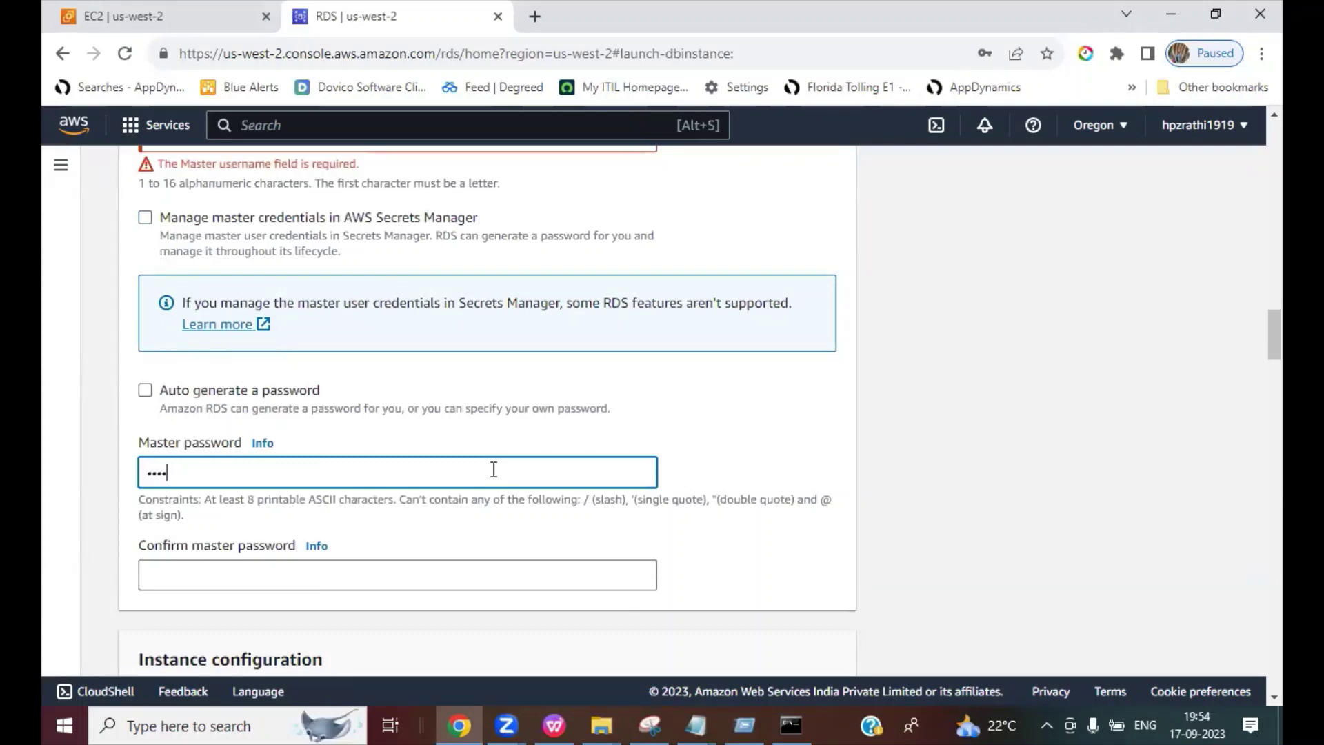
{"action": "key", "text": "Tab"}
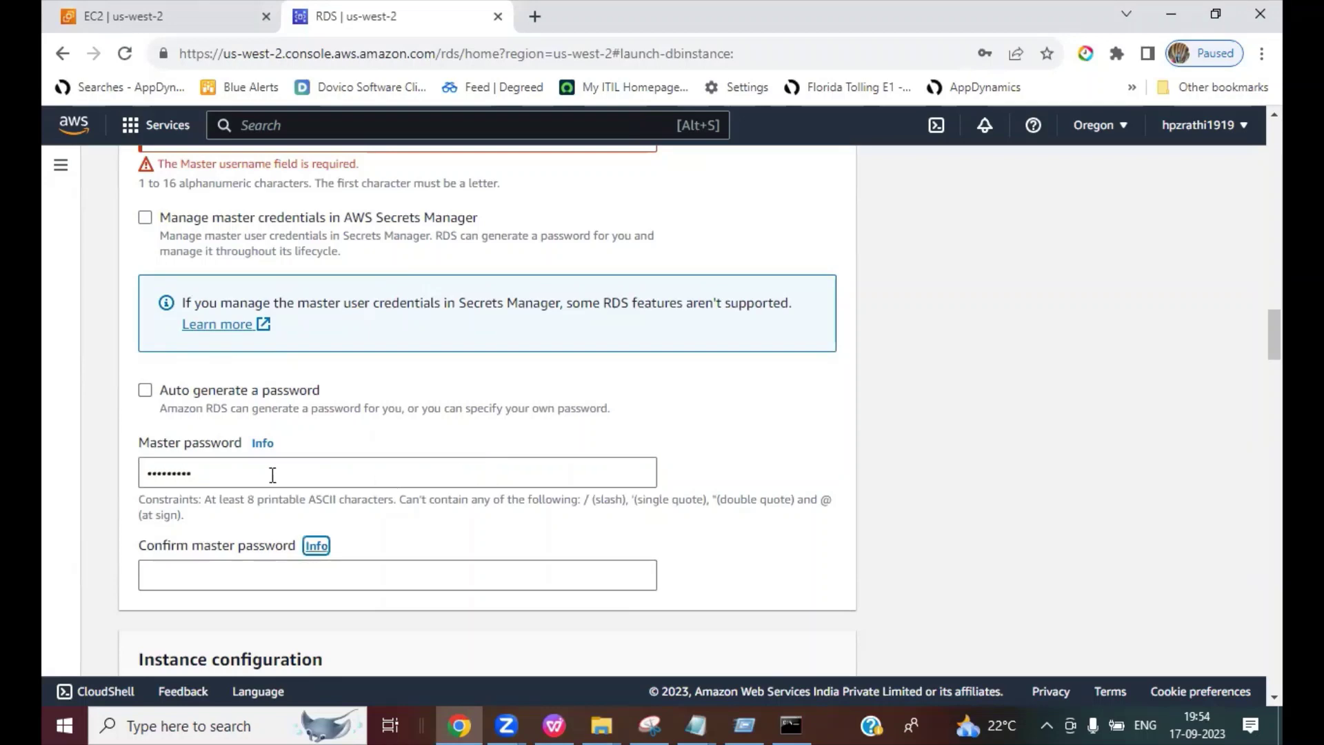
{"action": "left_click_drag", "start_coordinate": [229, 473], "coordinate": [100, 476]}
{"action": "type", "text": "•••••••••"}
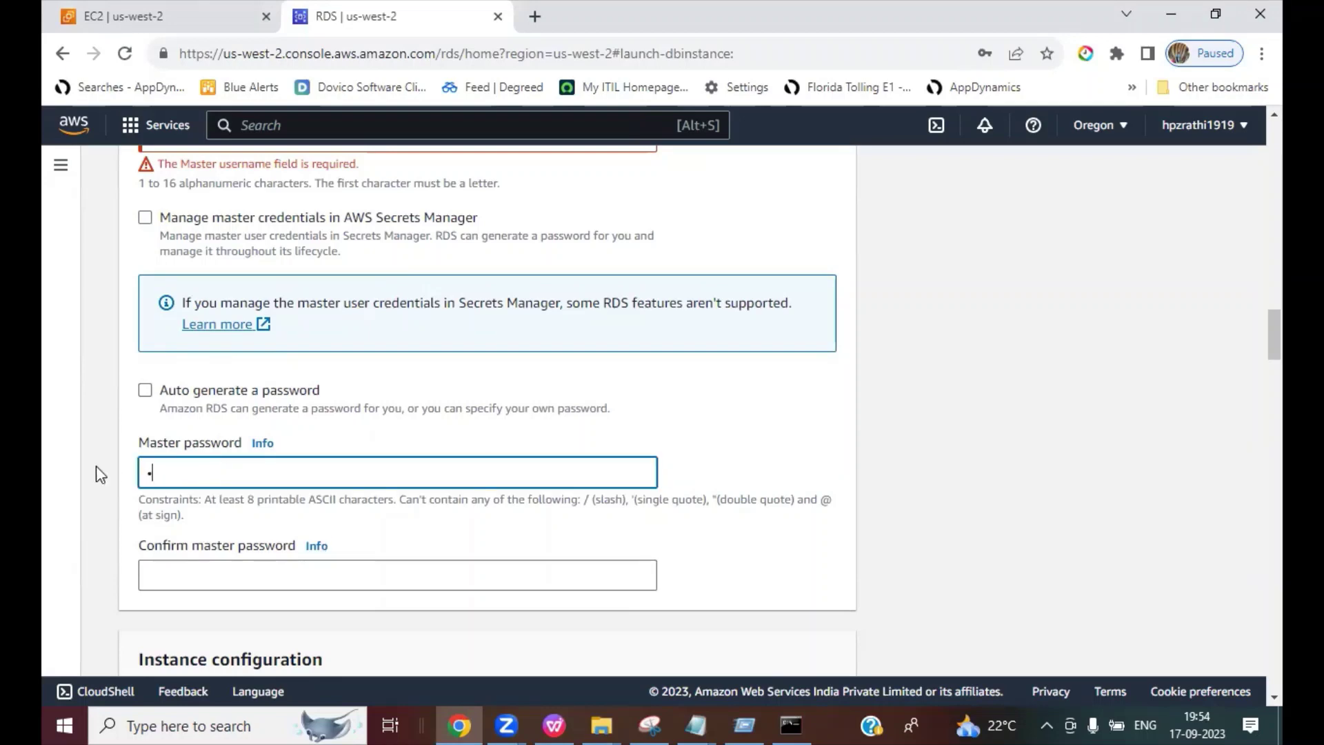
{"action": "key", "text": "Tab"}
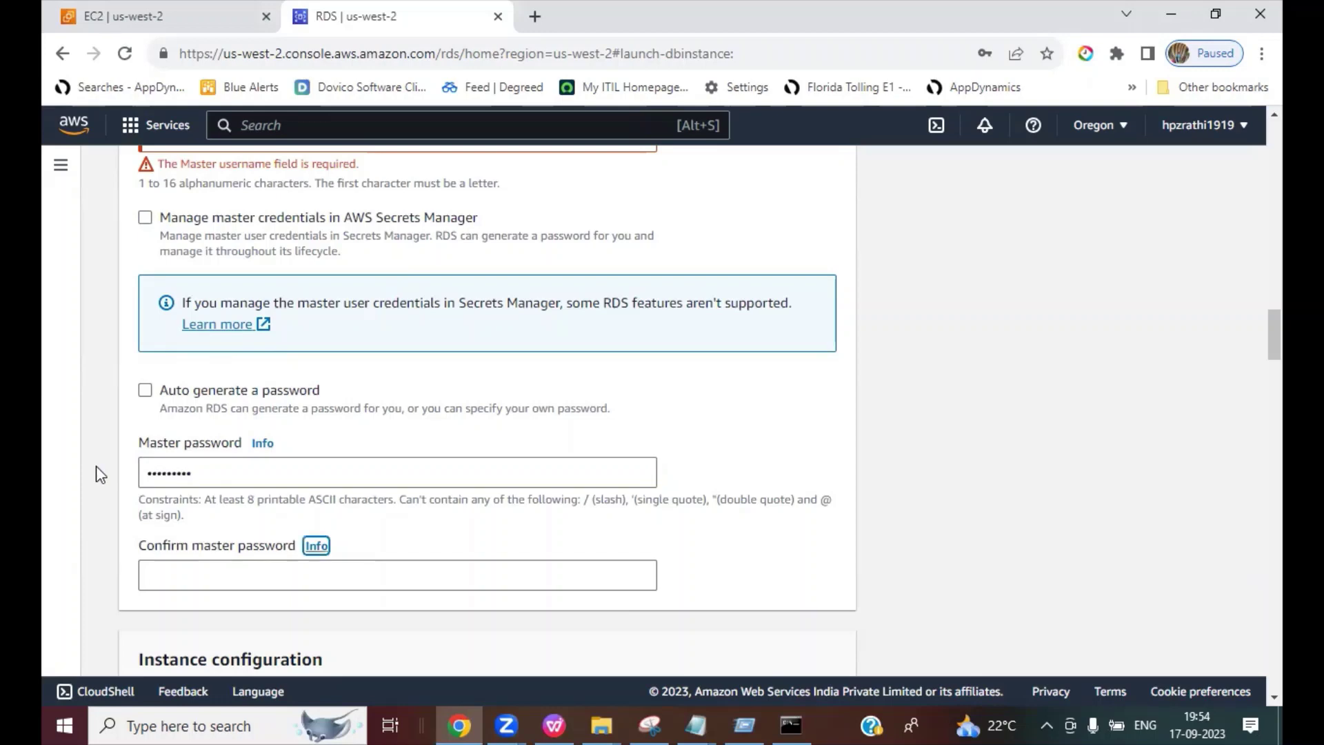
Step: Retype the same password in Confirm master password
{"action": "left_click", "coordinate": [169, 583]}
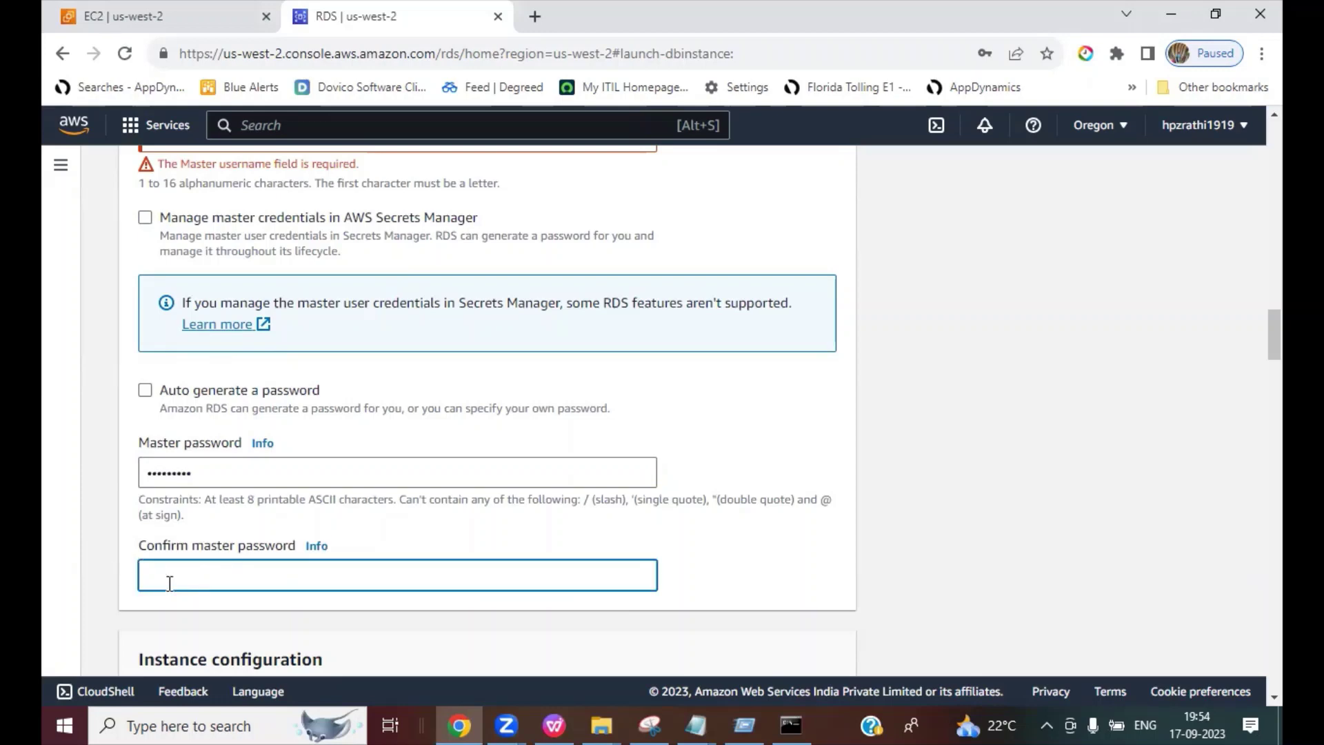
{"action": "type", "text": "••"}
{"action": "scroll", "coordinate": [600, 427], "scroll_direction": "down", "scroll_amount": 5}
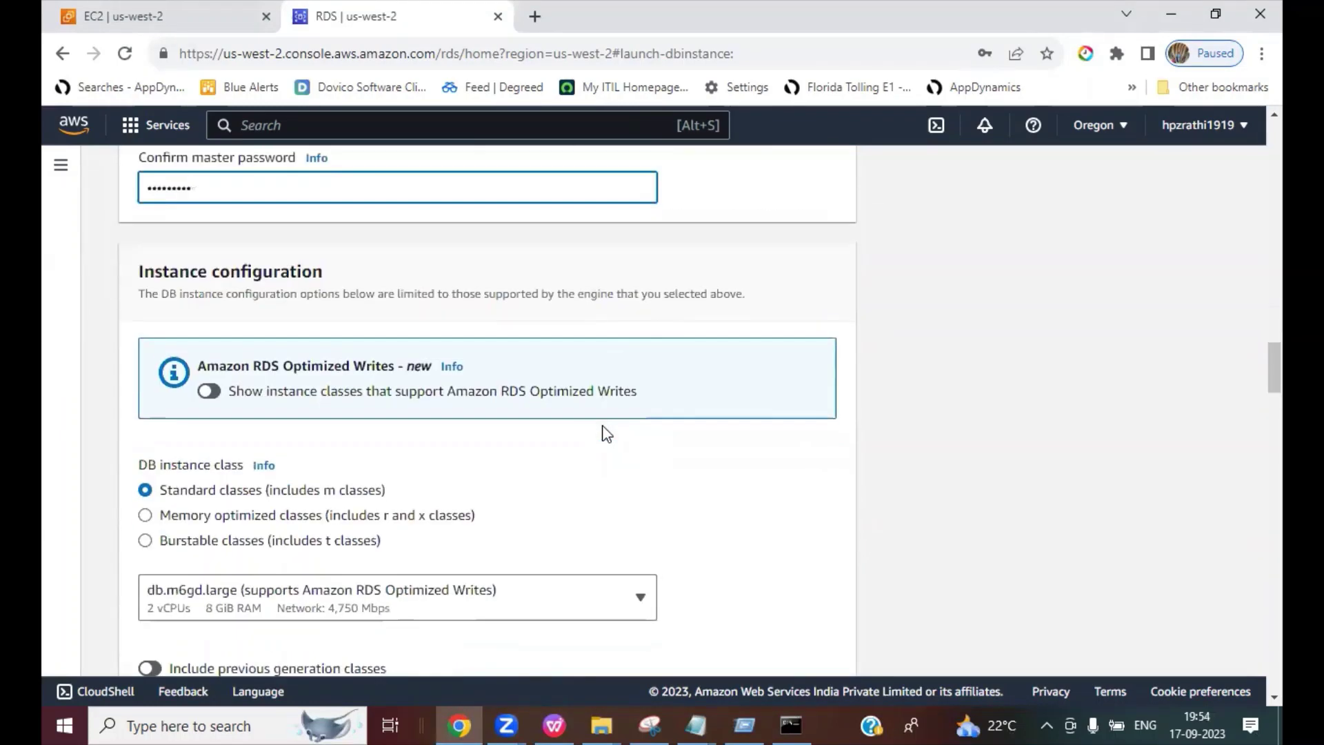
{"action": "scroll", "coordinate": [606, 433], "scroll_direction": "down", "scroll_amount": 1}
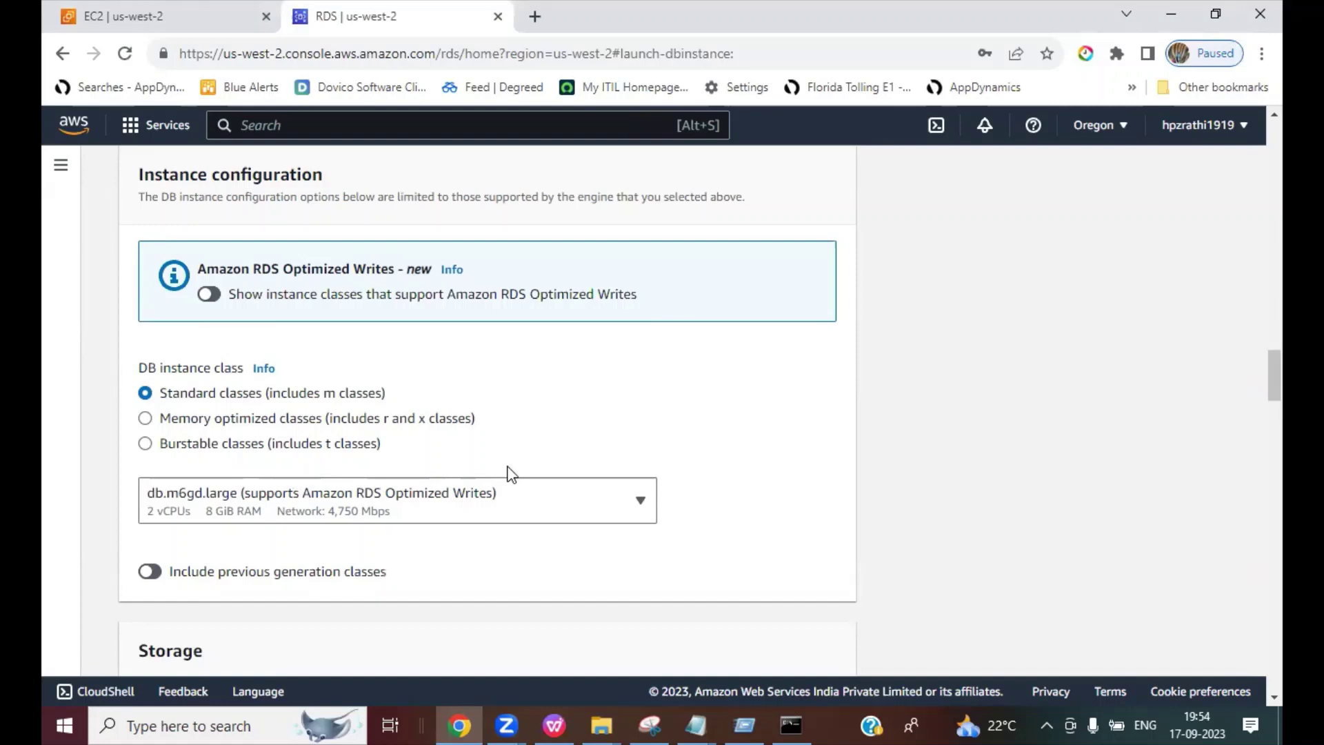
Step: Switch to Burstable classes and keep db.t3.micro as the instance class
{"action": "left_click", "coordinate": [145, 443]}
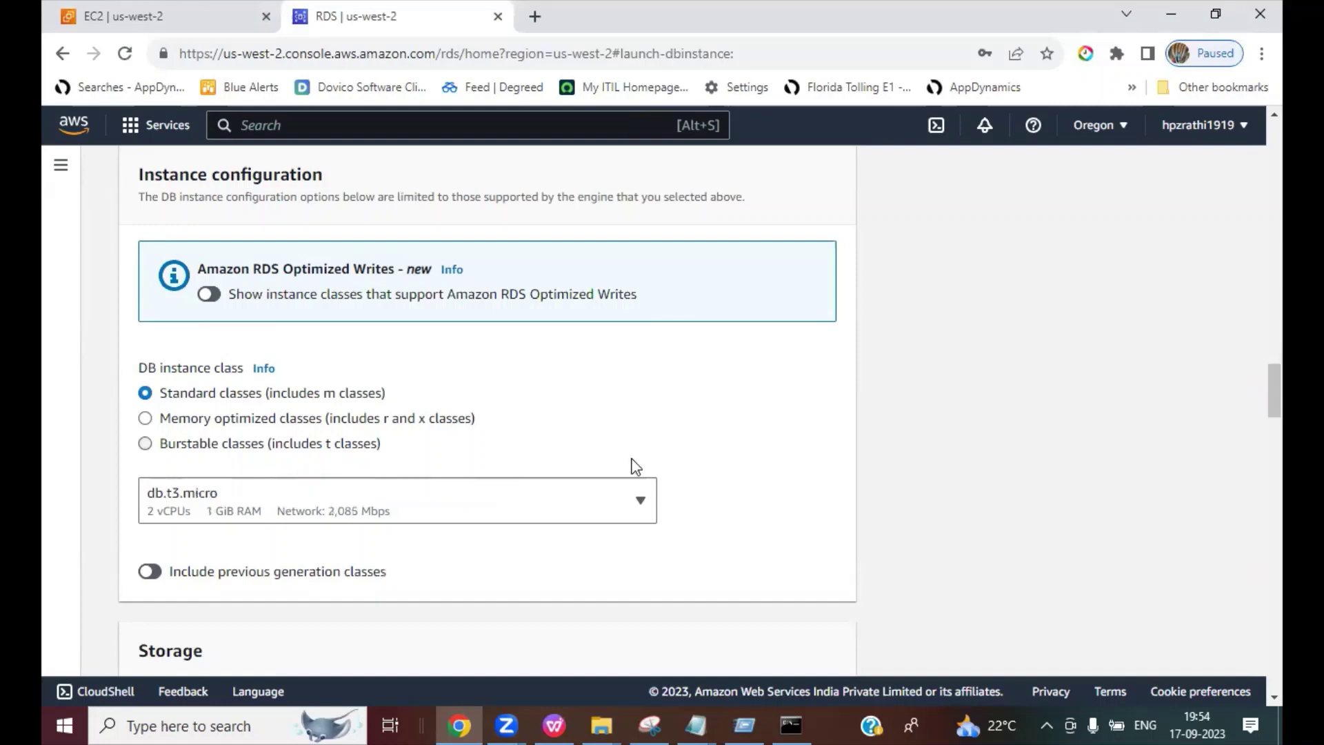
{"action": "scroll", "coordinate": [508, 509], "scroll_direction": "down", "scroll_amount": 3}
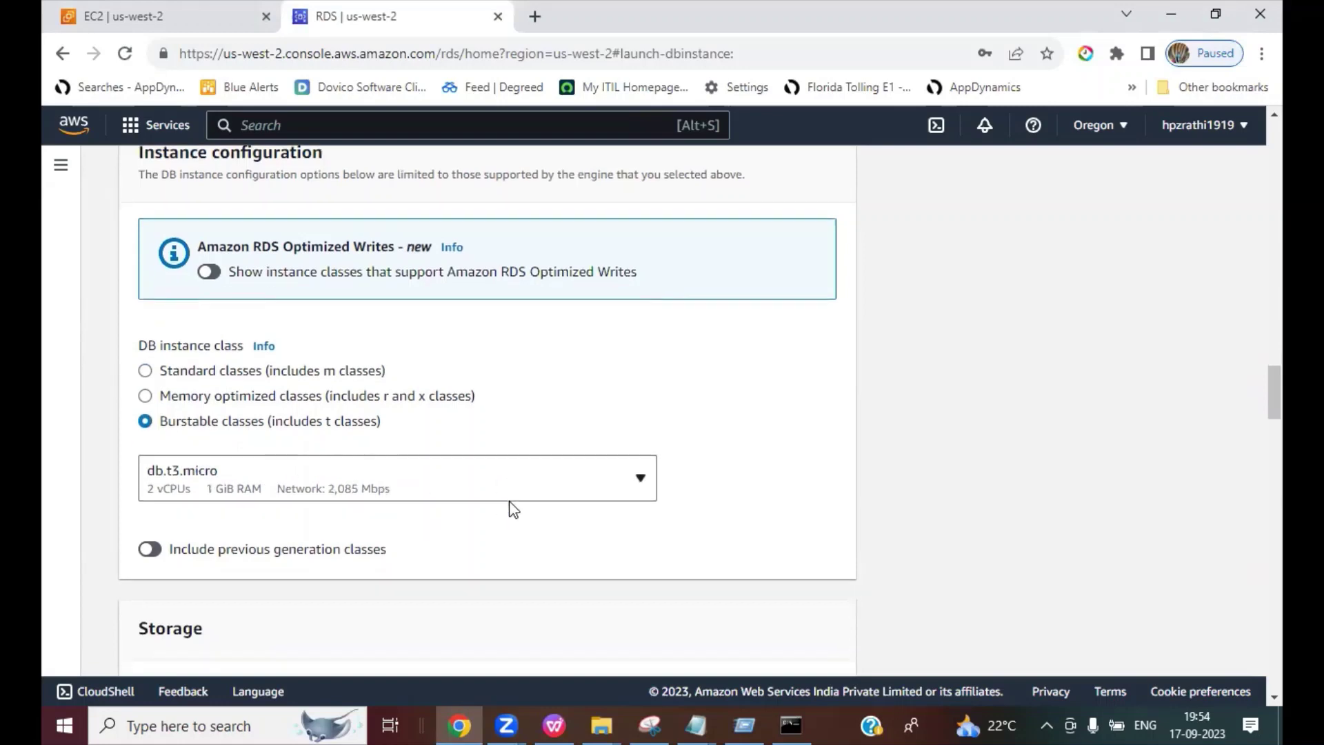
{"action": "left_click", "coordinate": [325, 307]}
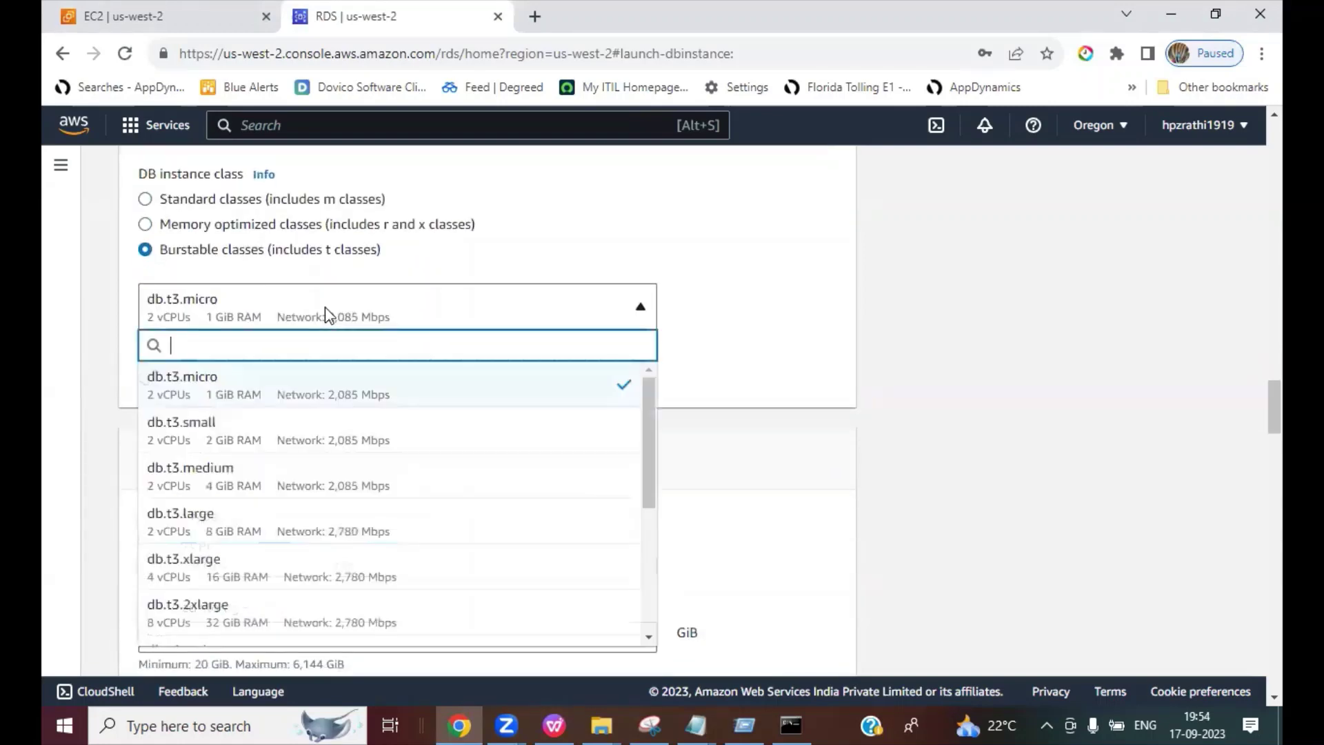
{"action": "left_click", "coordinate": [207, 387]}
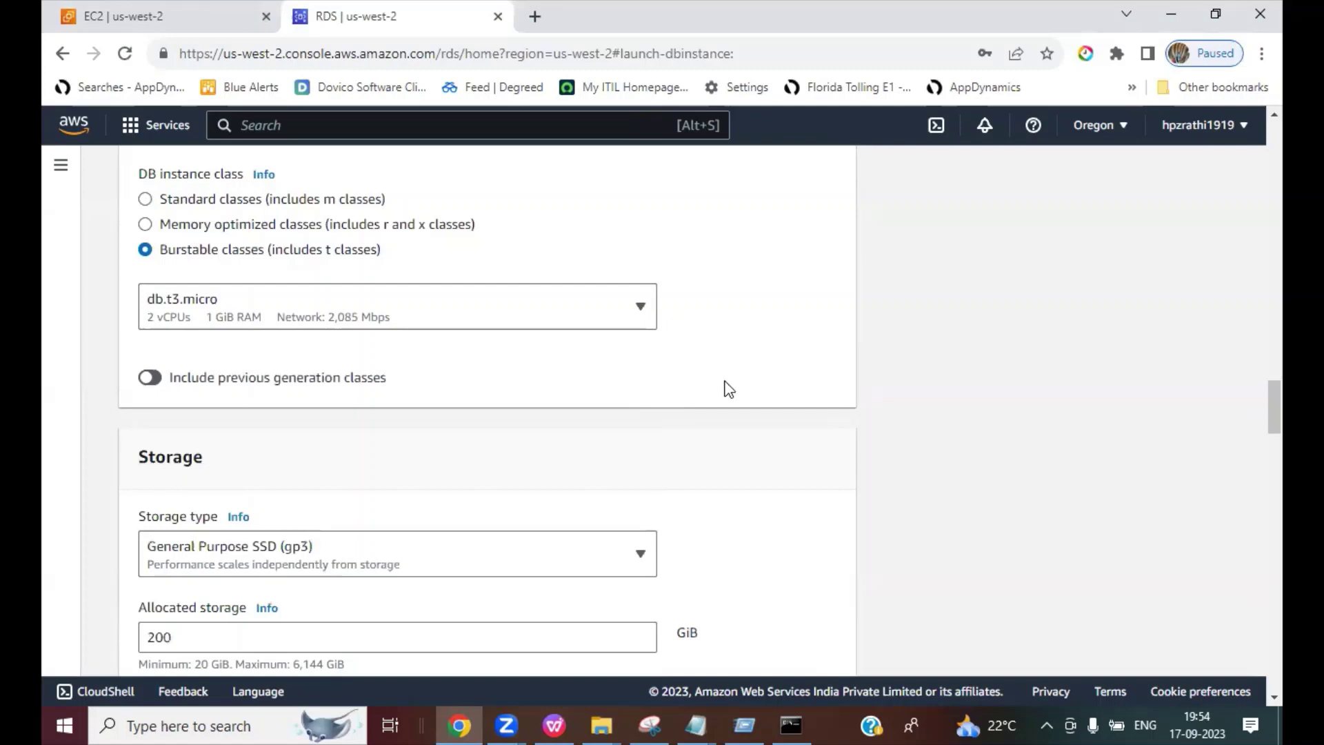
Step: Change the storage type to General Purpose SSD (gp2)
{"action": "scroll", "coordinate": [730, 381], "scroll_direction": "down", "scroll_amount": 4}
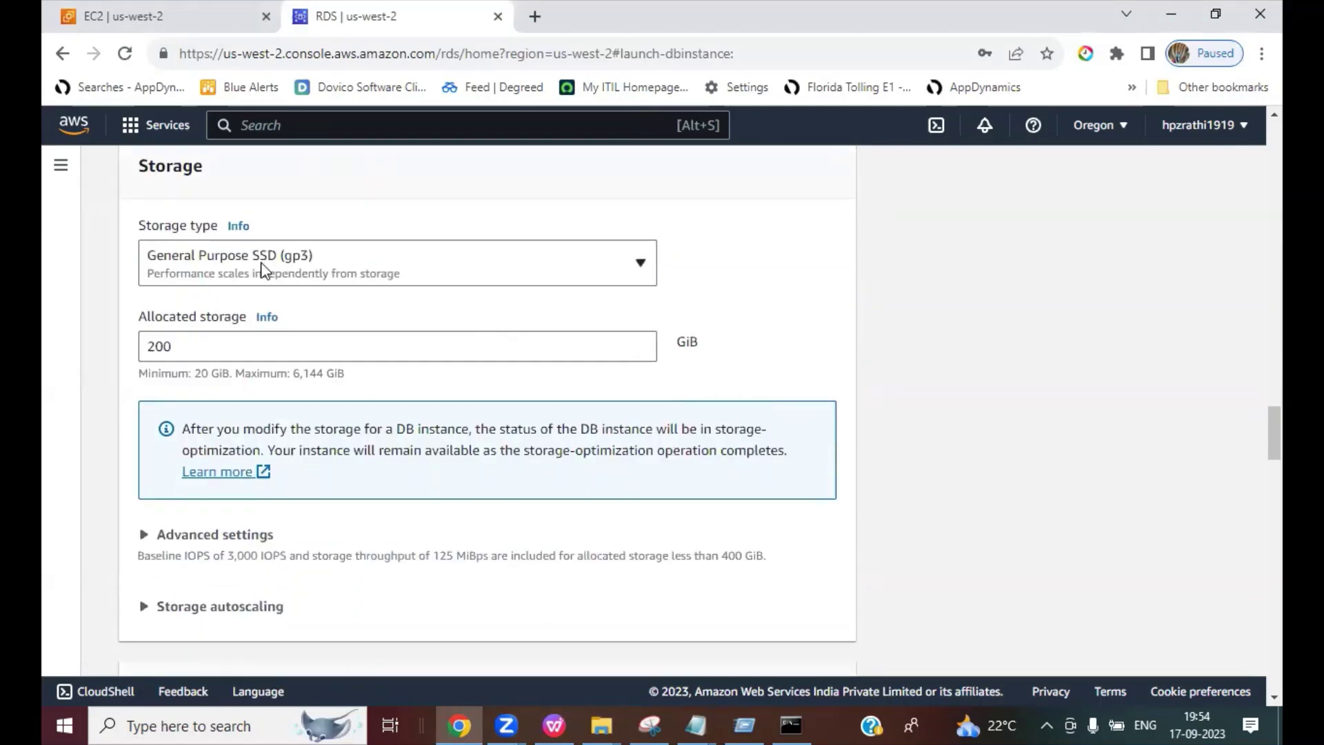
{"action": "left_click", "coordinate": [261, 267]}
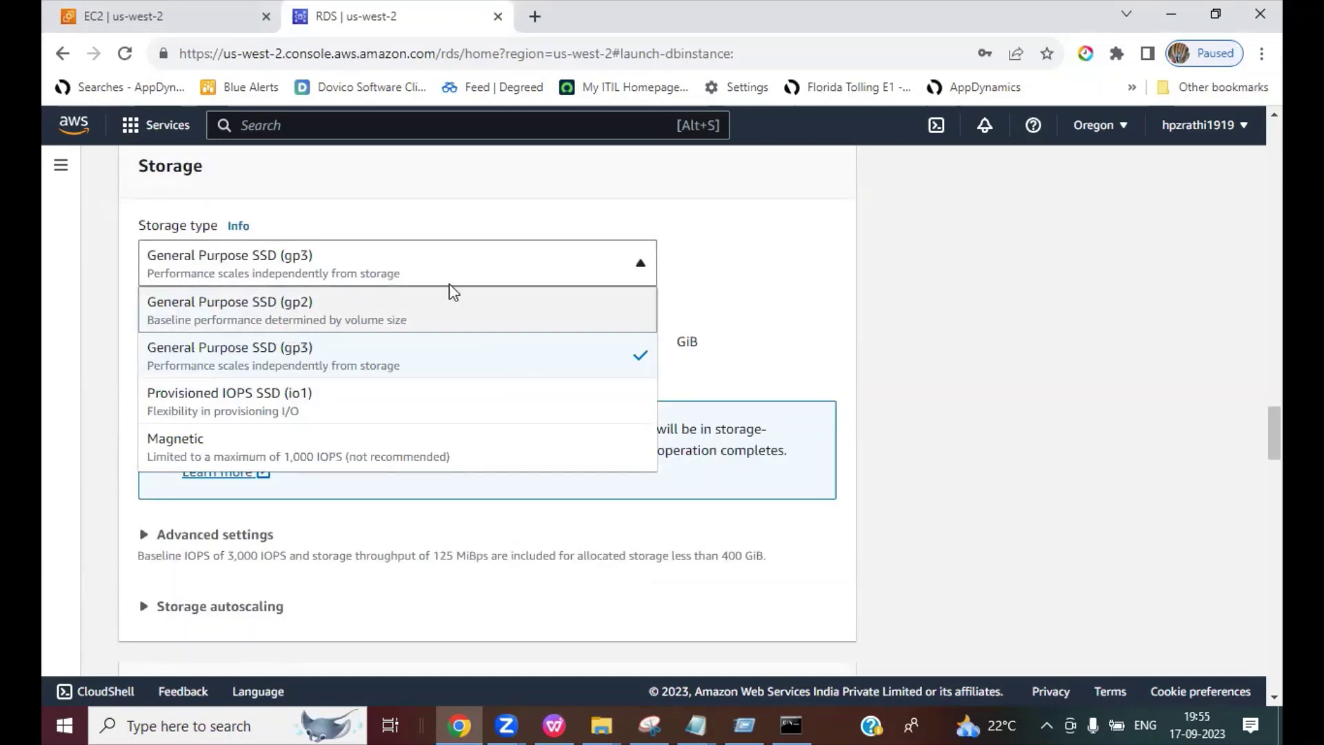
{"action": "left_click", "coordinate": [348, 307]}
{"action": "scroll", "coordinate": [986, 353], "scroll_direction": "down", "scroll_amount": 1}
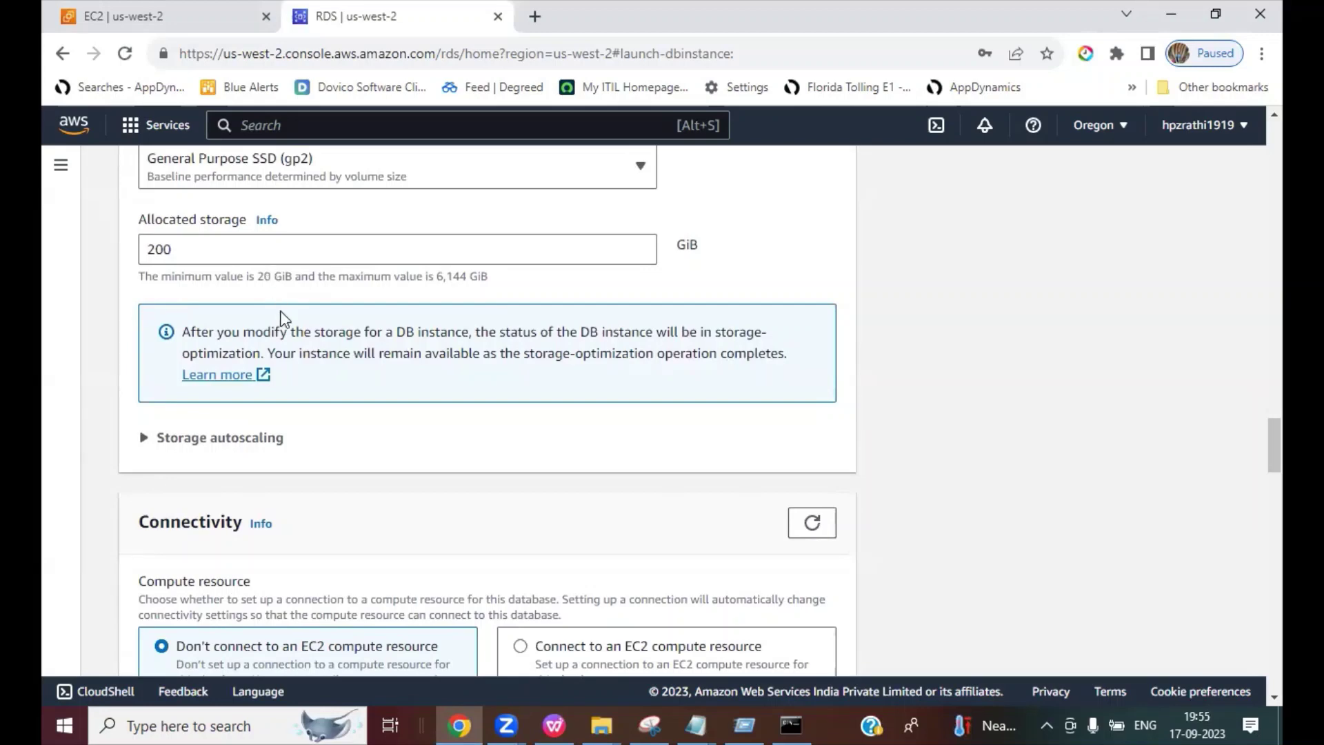
Step: Expand Storage autoscaling and keep the 1000 GiB maximum storage threshold
{"action": "left_click", "coordinate": [145, 438]}
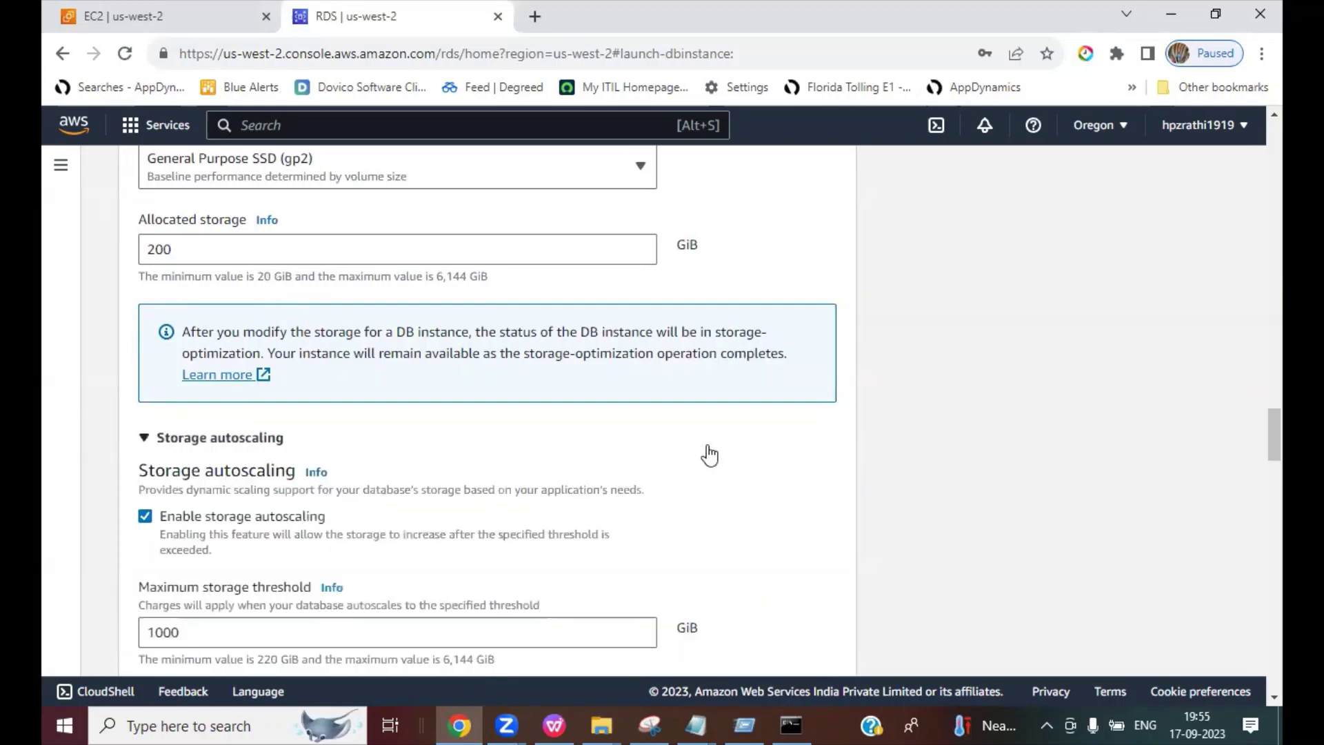
{"action": "scroll", "coordinate": [707, 453], "scroll_direction": "down", "scroll_amount": 2}
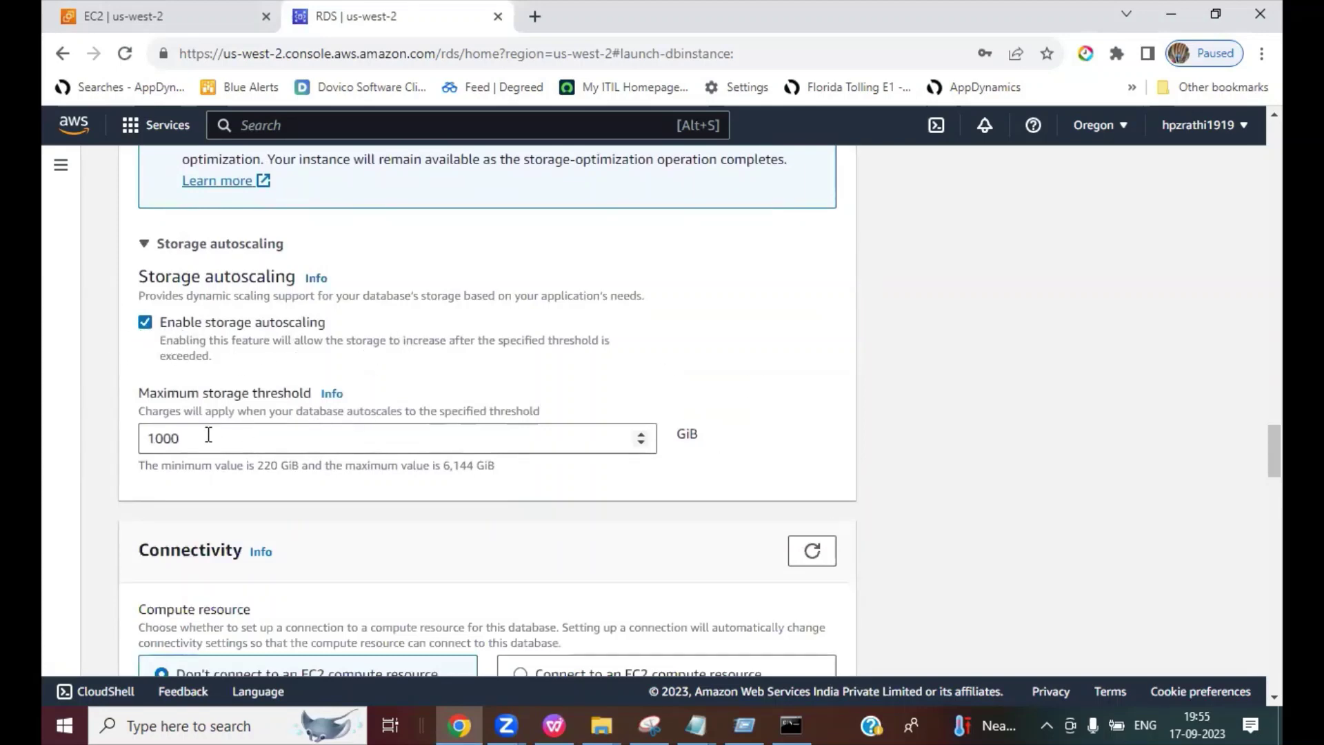
{"action": "left_click_drag", "start_coordinate": [204, 438], "coordinate": [131, 442]}
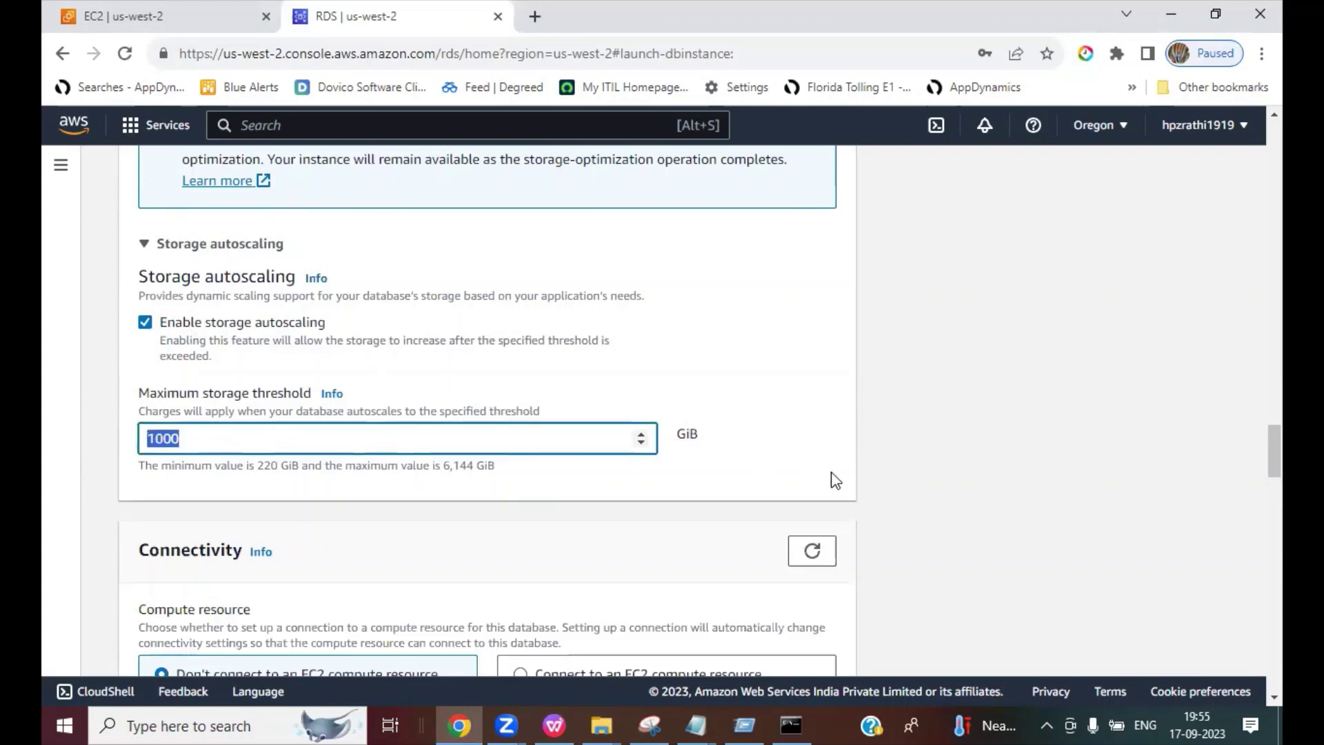
{"action": "left_click", "coordinate": [862, 461]}
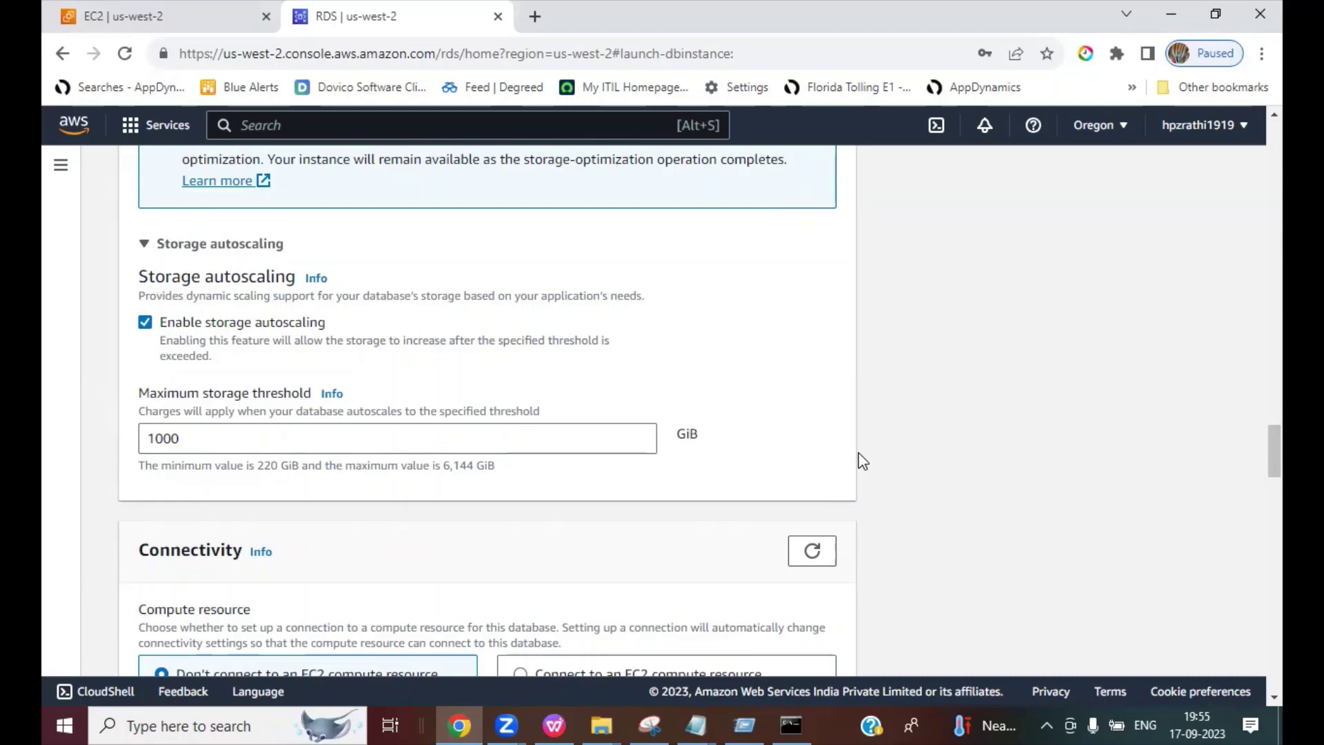
{"action": "scroll", "coordinate": [1006, 427], "scroll_direction": "down", "scroll_amount": 1}
{"action": "scroll", "coordinate": [1010, 428], "scroll_direction": "up", "scroll_amount": 1}
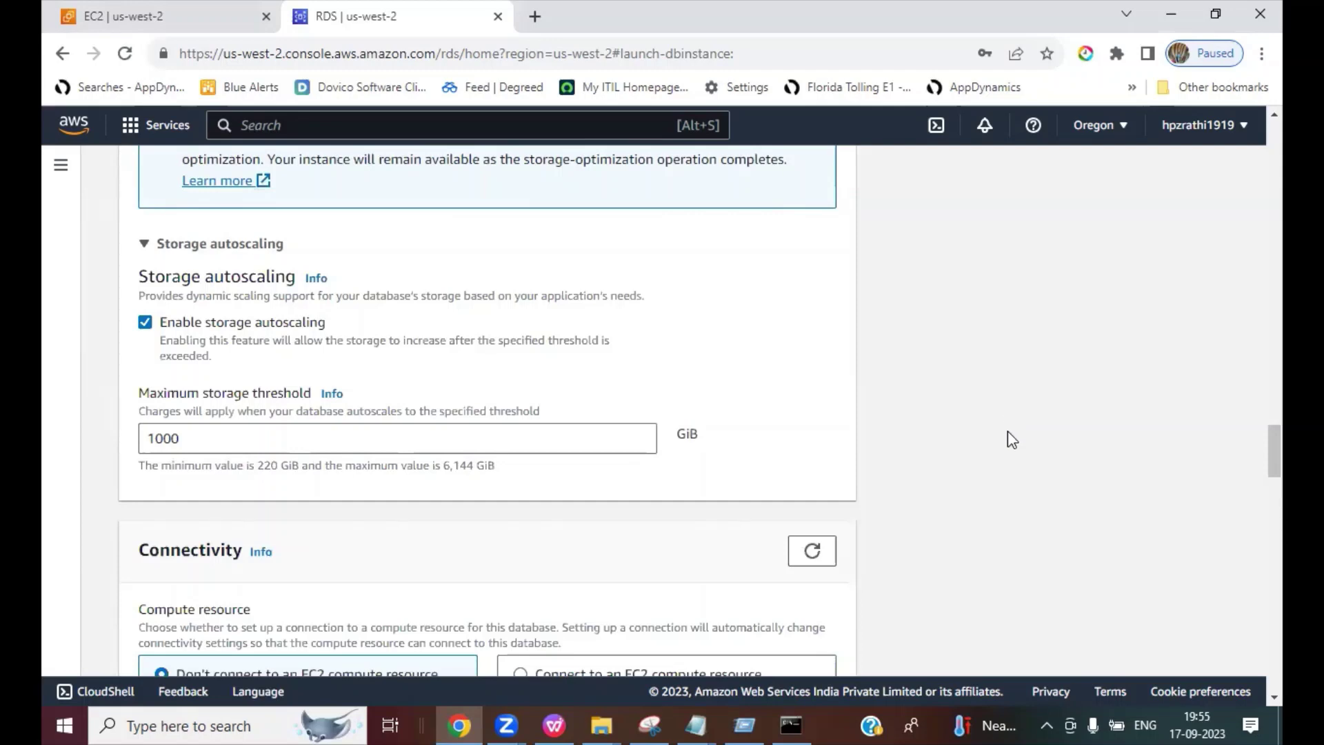
{"action": "scroll", "coordinate": [1009, 440], "scroll_direction": "down", "scroll_amount": 5}
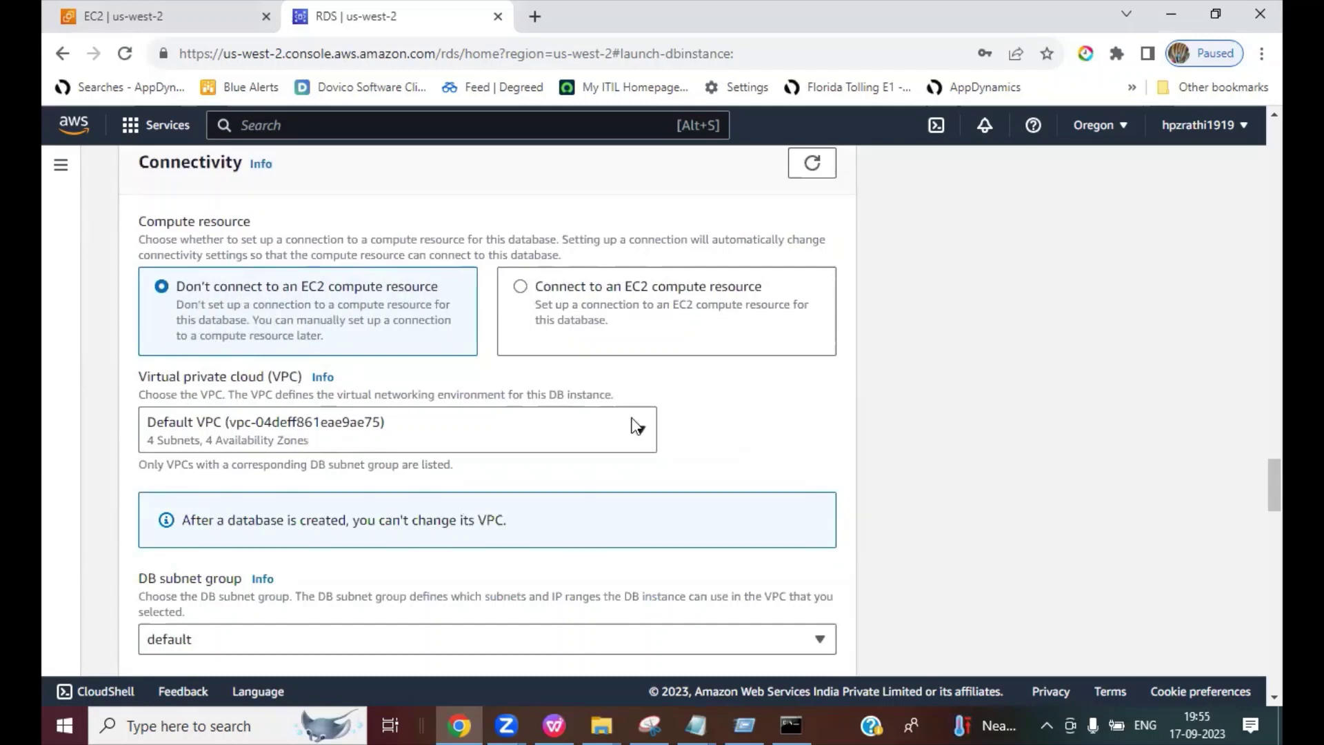
{"action": "scroll", "coordinate": [1028, 468], "scroll_direction": "down", "scroll_amount": 1}
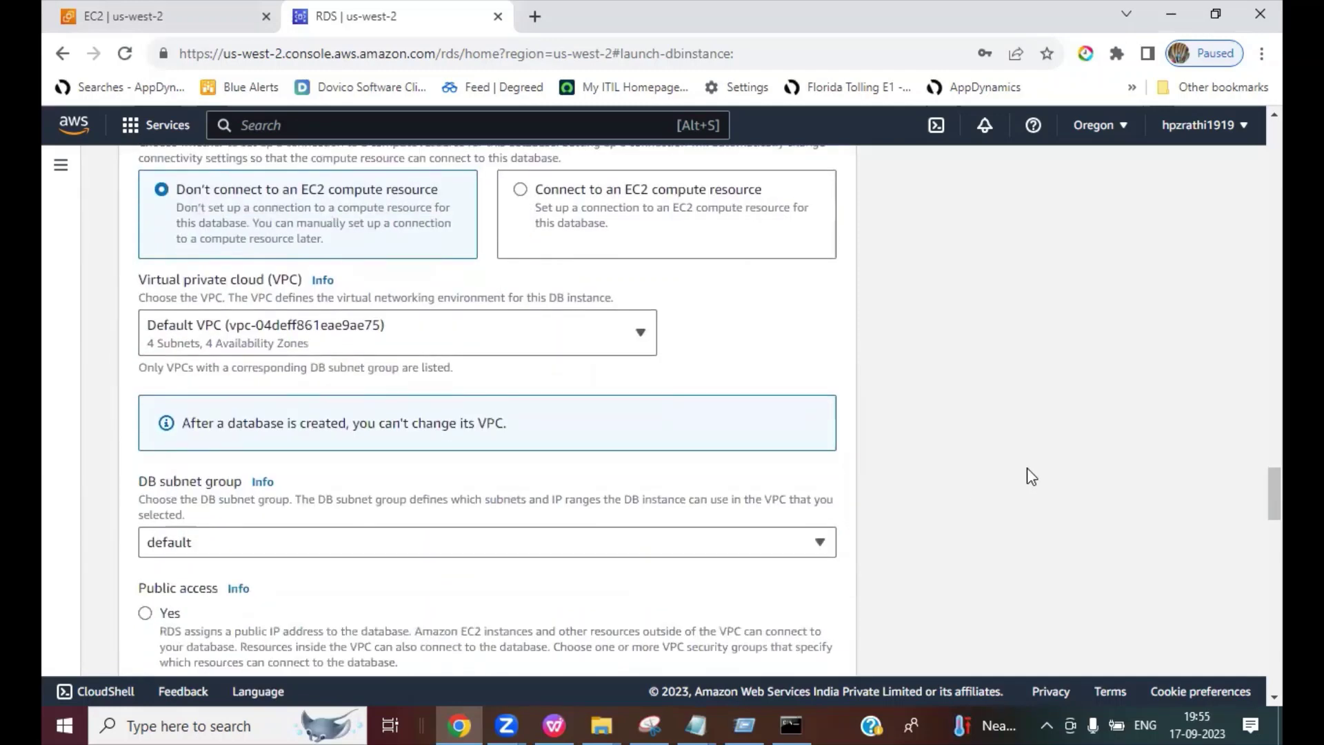
{"action": "scroll", "coordinate": [1028, 468], "scroll_direction": "down", "scroll_amount": 2}
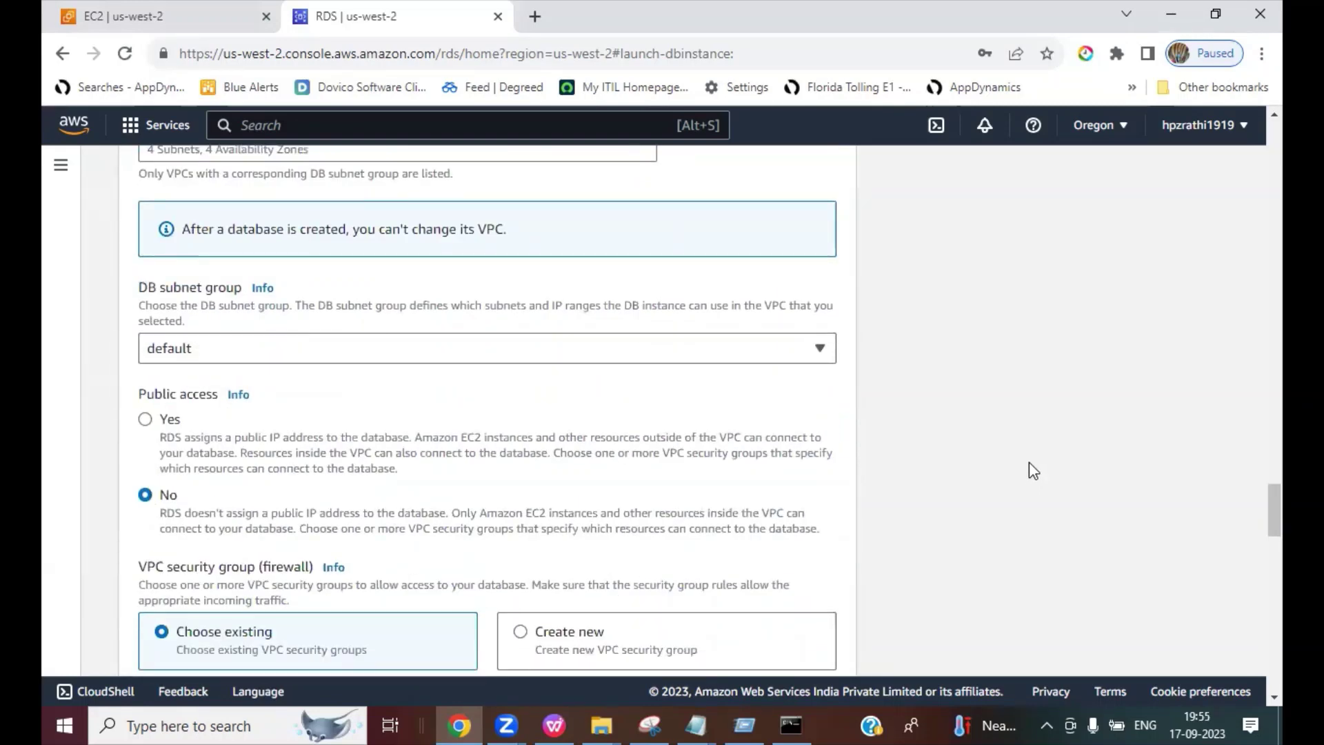
{"action": "scroll", "coordinate": [1032, 471], "scroll_direction": "down", "scroll_amount": 1}
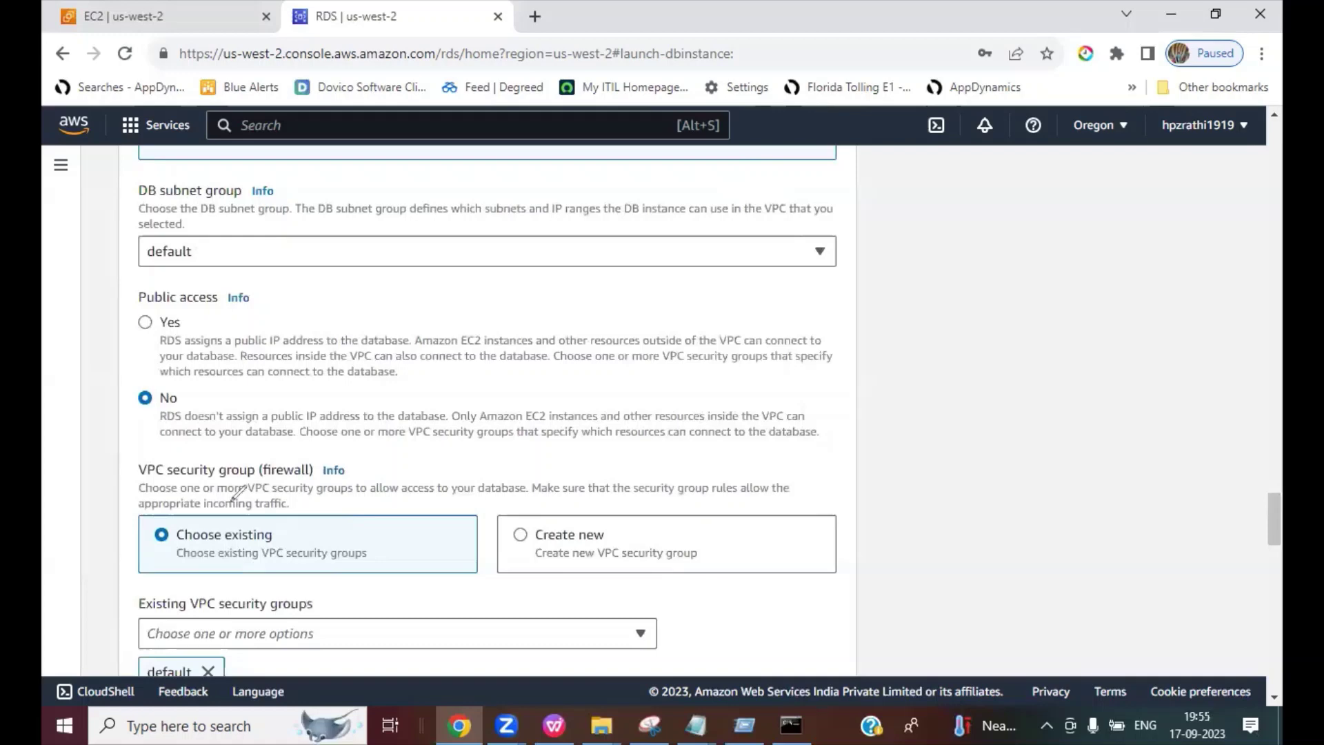
{"action": "left_click_drag", "start_coordinate": [158, 409], "coordinate": [192, 400]}
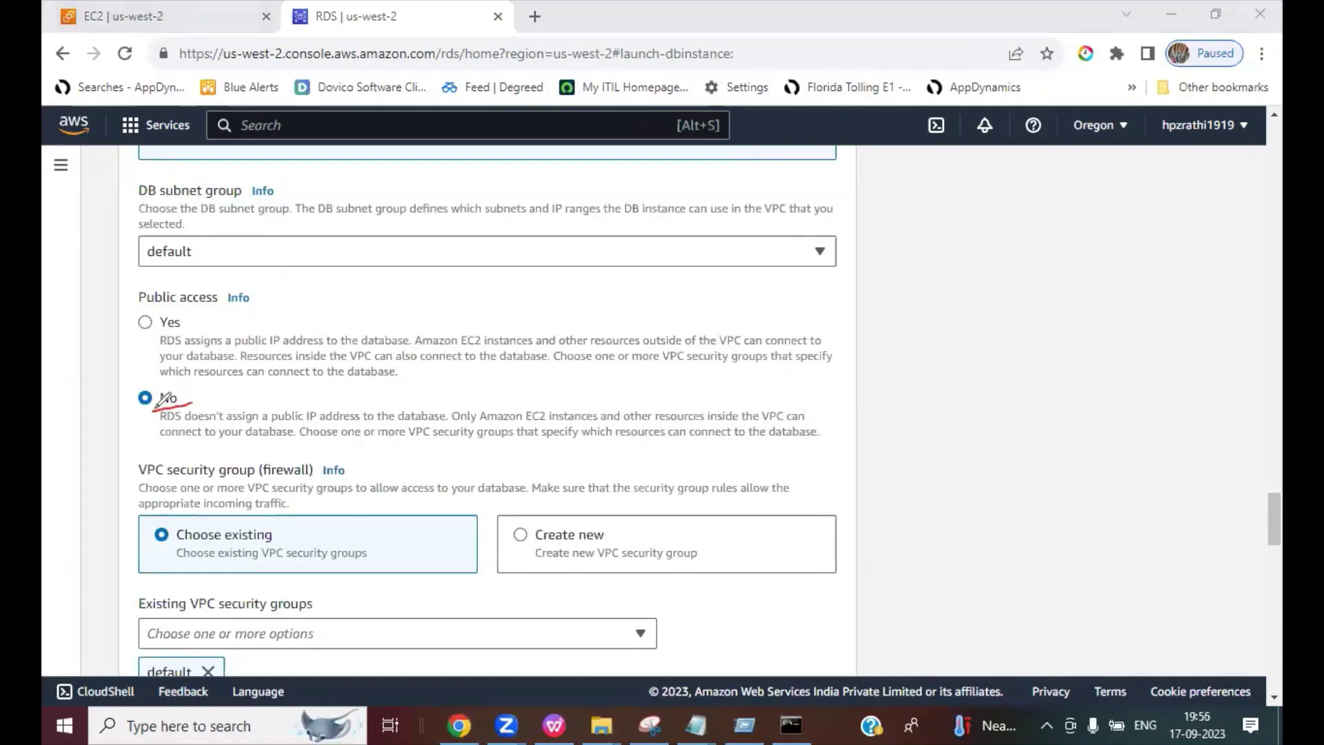
{"action": "mouse_move", "coordinate": [136, 304]}
{"action": "left_mouse_down"}
{"action": "mouse_move", "coordinate": [217, 303]}
{"action": "mouse_move", "coordinate": [234, 345]}
{"action": "left_mouse_up"}
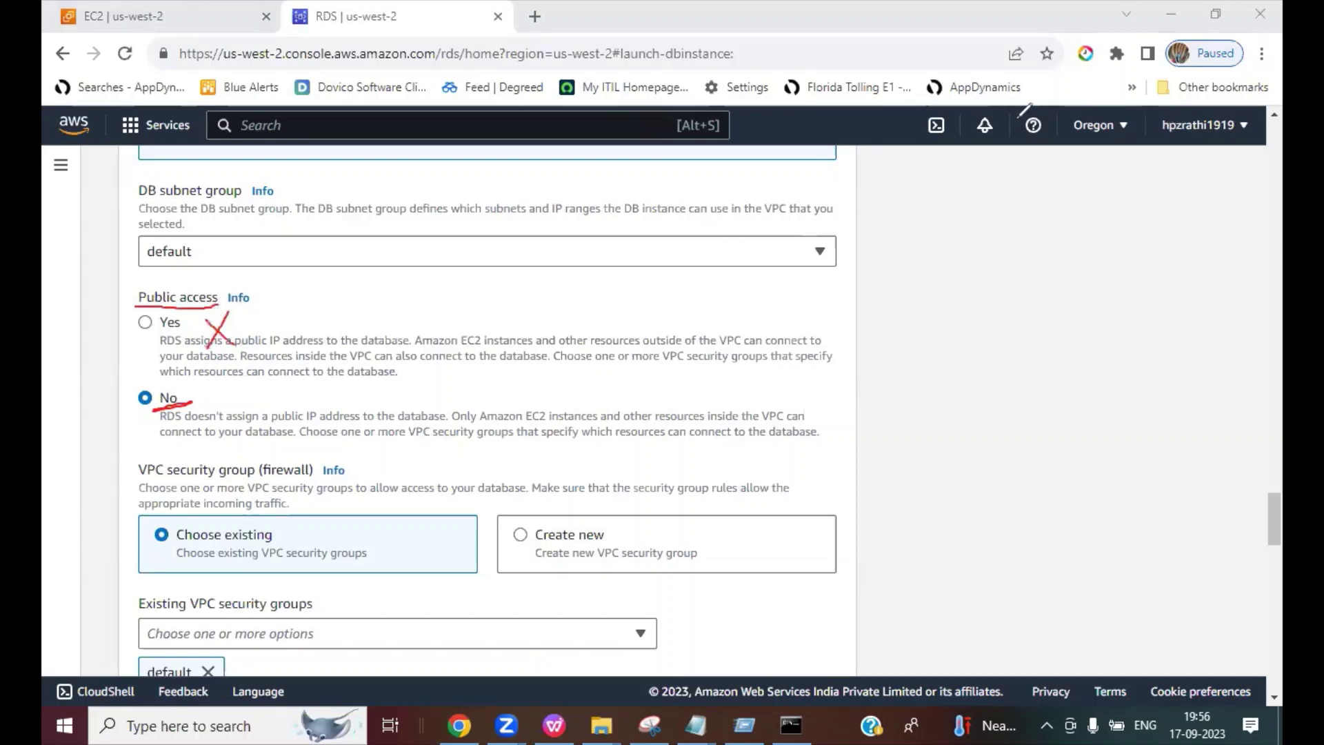
{"action": "key", "text": "e"}
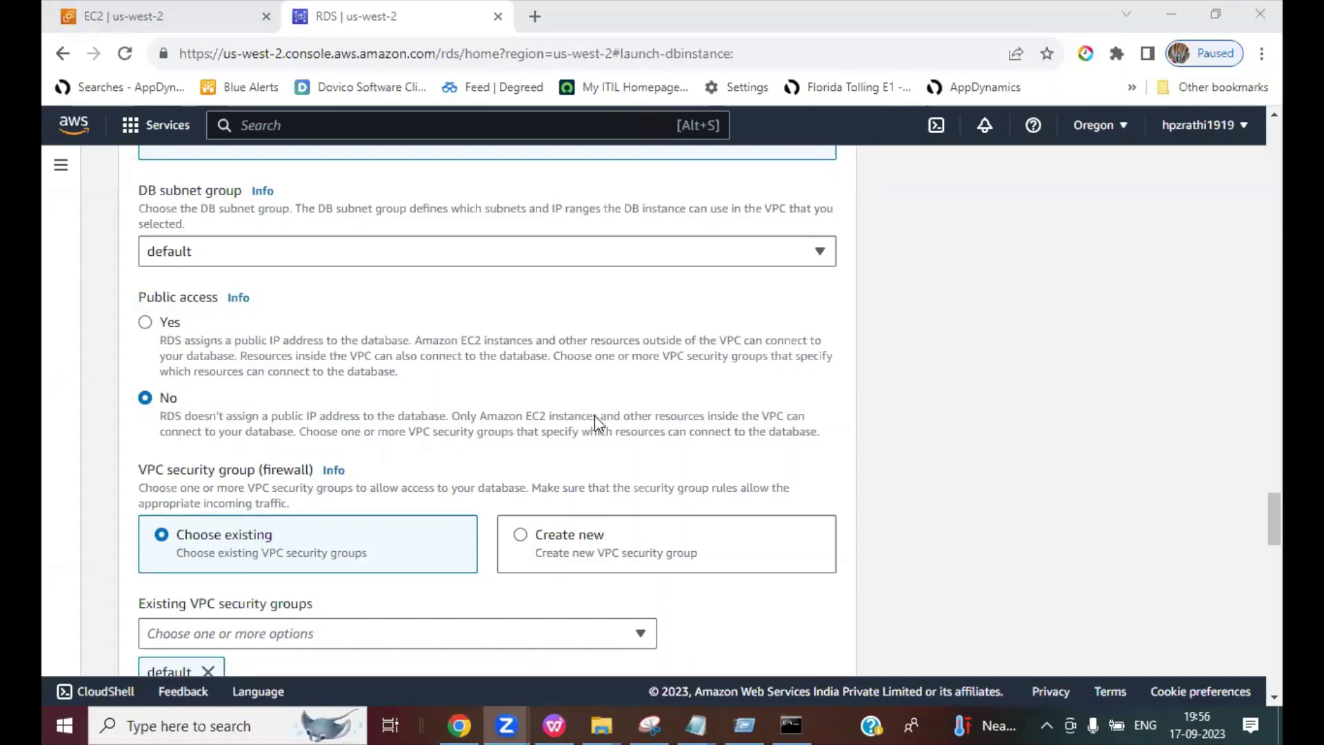
{"action": "scroll", "coordinate": [593, 424], "scroll_direction": "down", "scroll_amount": 1}
{"action": "scroll", "coordinate": [595, 427], "scroll_direction": "down", "scroll_amount": 1}
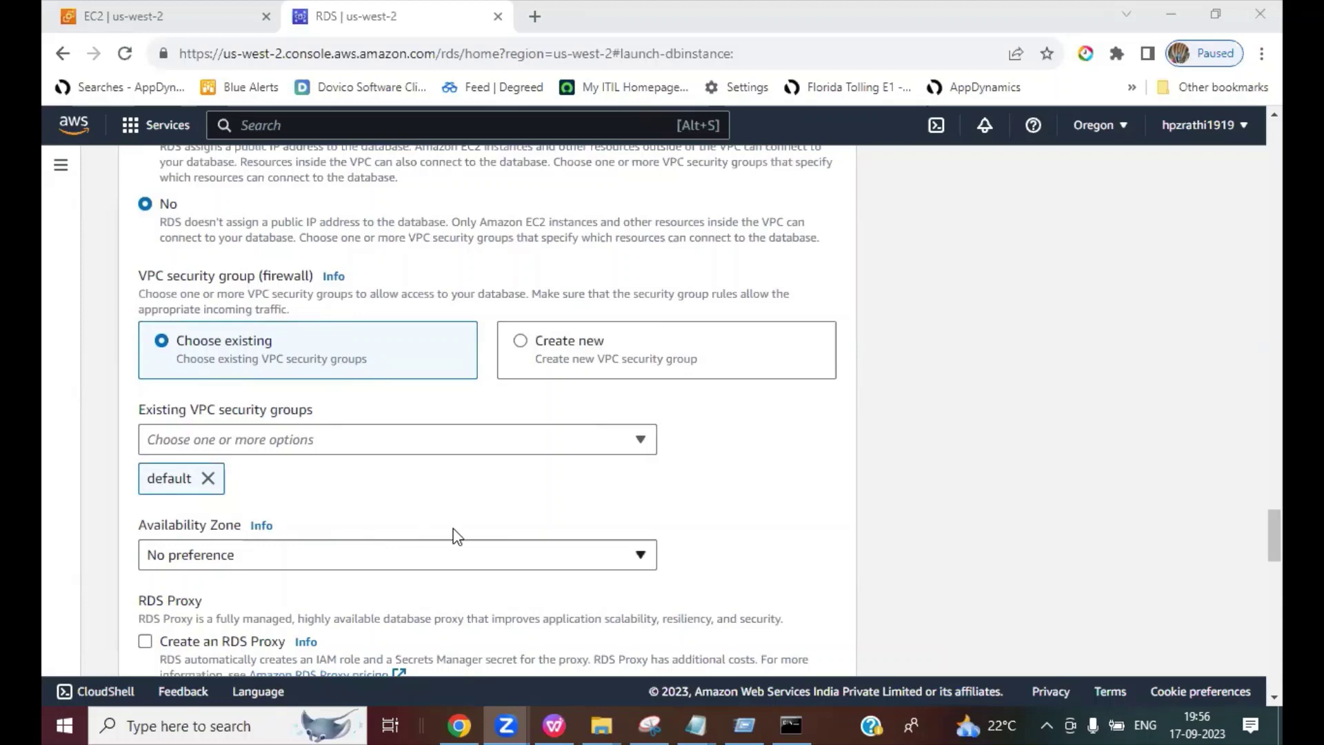
{"action": "scroll", "coordinate": [458, 537], "scroll_direction": "down", "scroll_amount": 1}
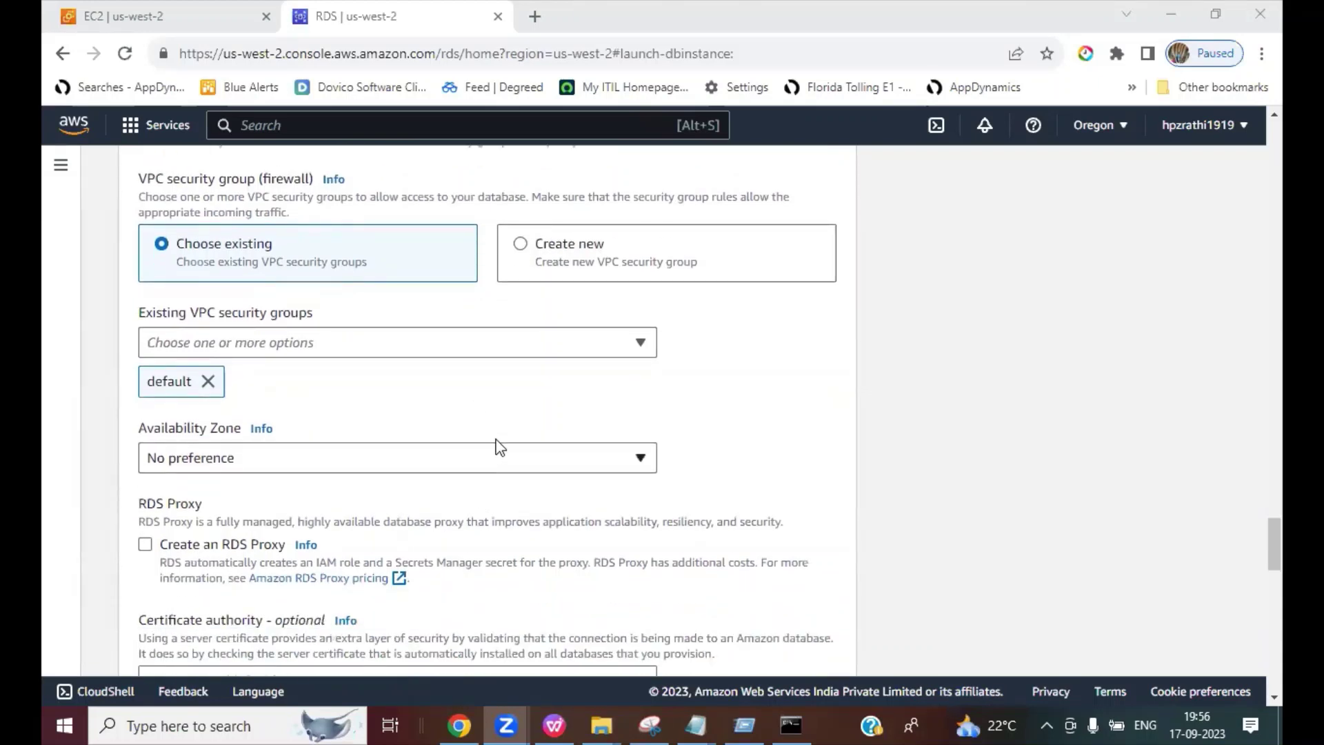
{"action": "scroll", "coordinate": [501, 445], "scroll_direction": "up", "scroll_amount": 1}
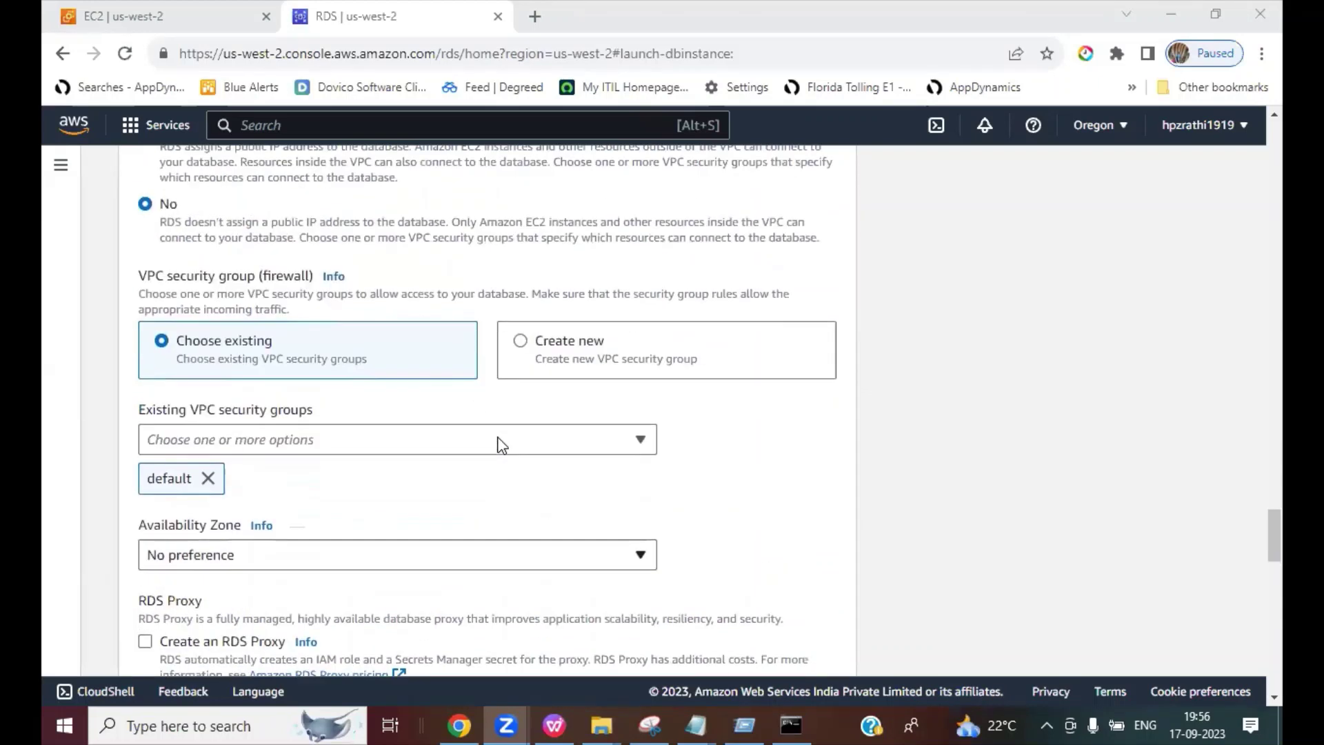
{"action": "left_click", "coordinate": [346, 437]}
{"action": "left_click", "coordinate": [759, 423]}
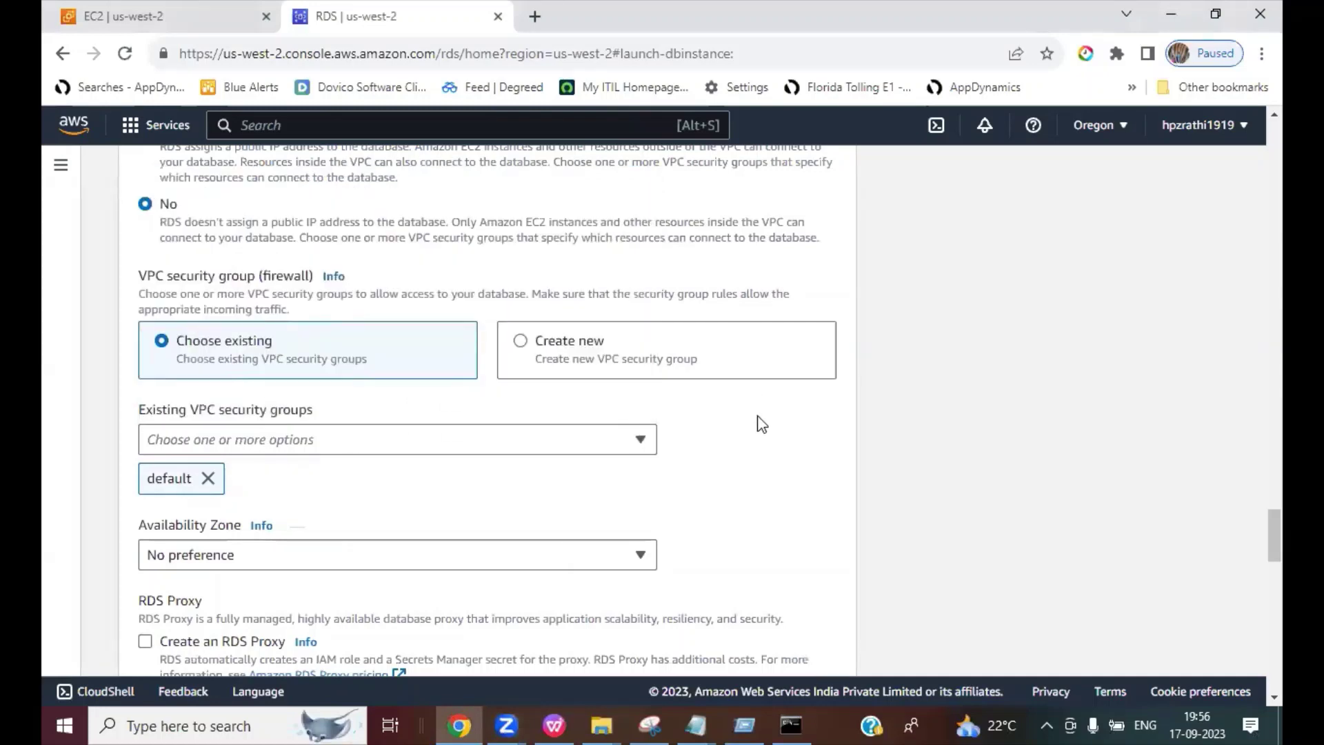
{"action": "scroll", "coordinate": [761, 422], "scroll_direction": "down", "scroll_amount": 2}
{"action": "left_click", "coordinate": [209, 361]}
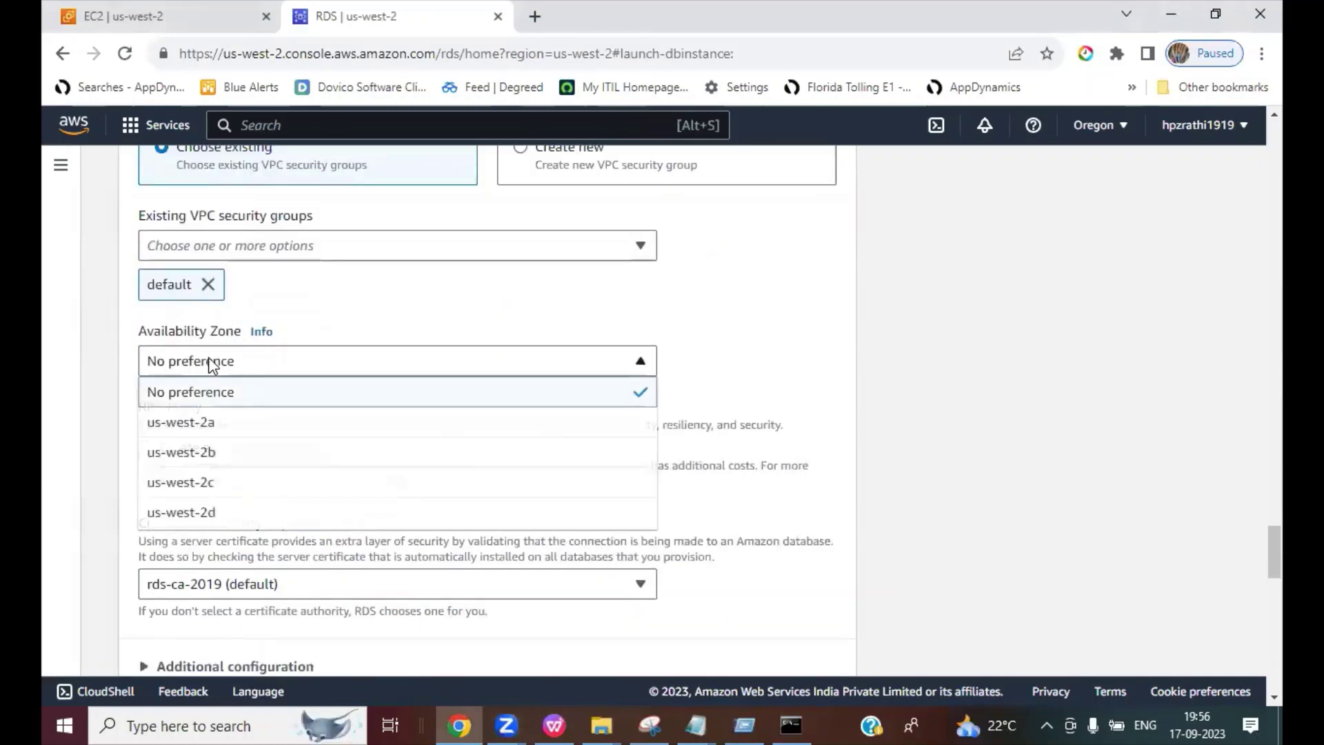
{"action": "left_click", "coordinate": [766, 398]}
{"action": "scroll", "coordinate": [755, 397], "scroll_direction": "down", "scroll_amount": 8}
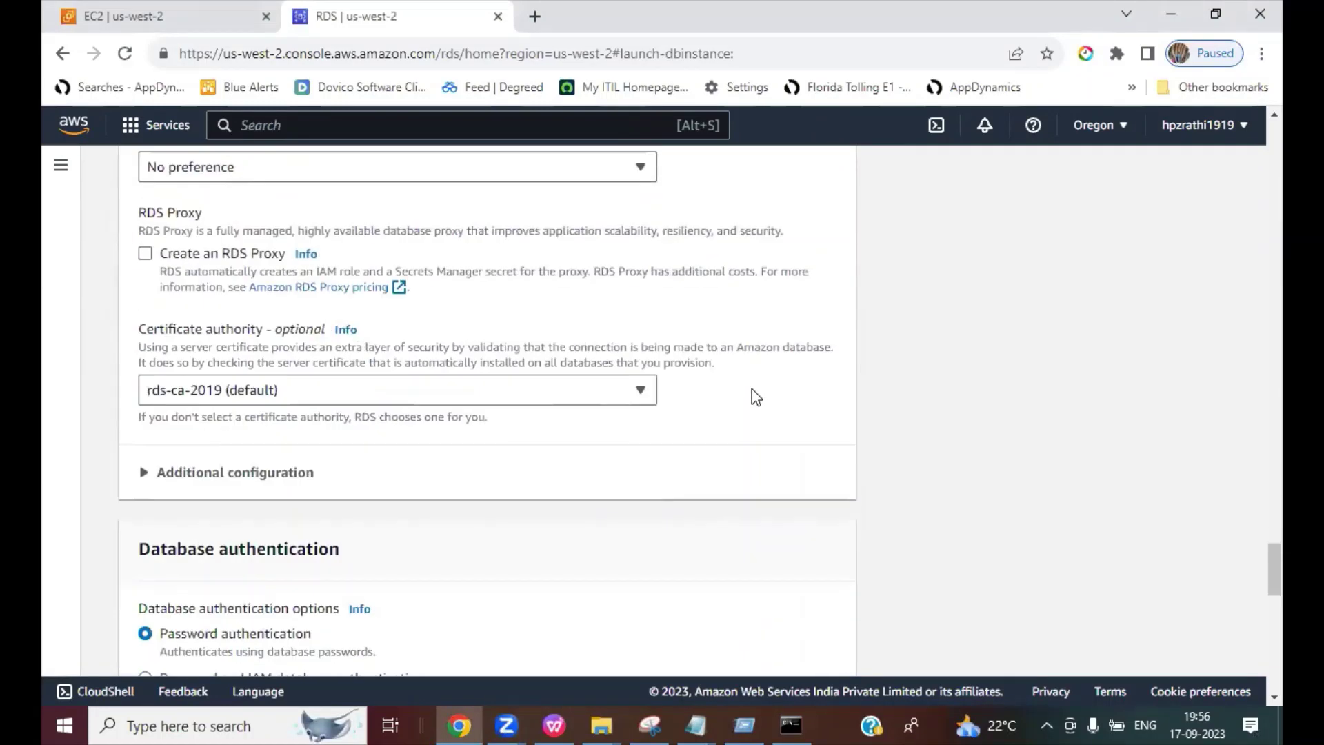
{"action": "scroll", "coordinate": [753, 394], "scroll_direction": "up", "scroll_amount": 8}
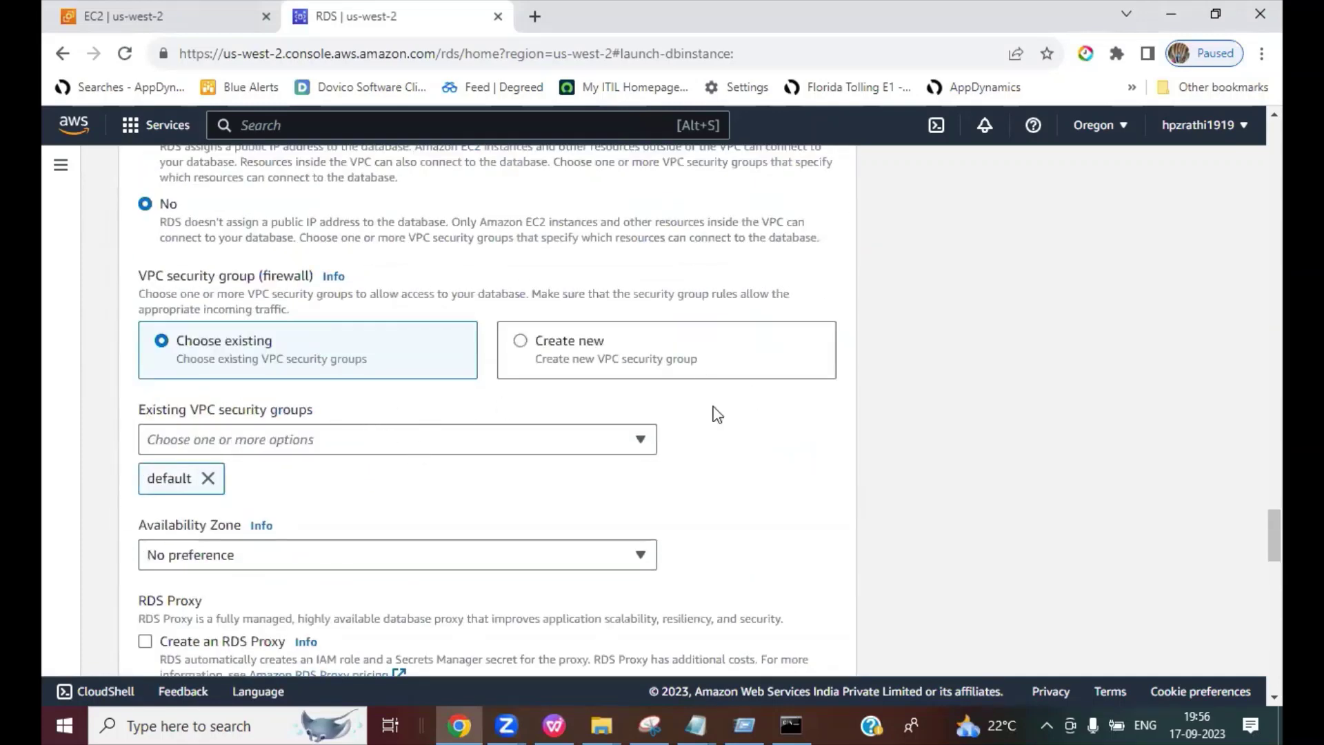
Step: Create a new VPC security group named testSGRDS for the database
{"action": "left_click", "coordinate": [520, 341]}
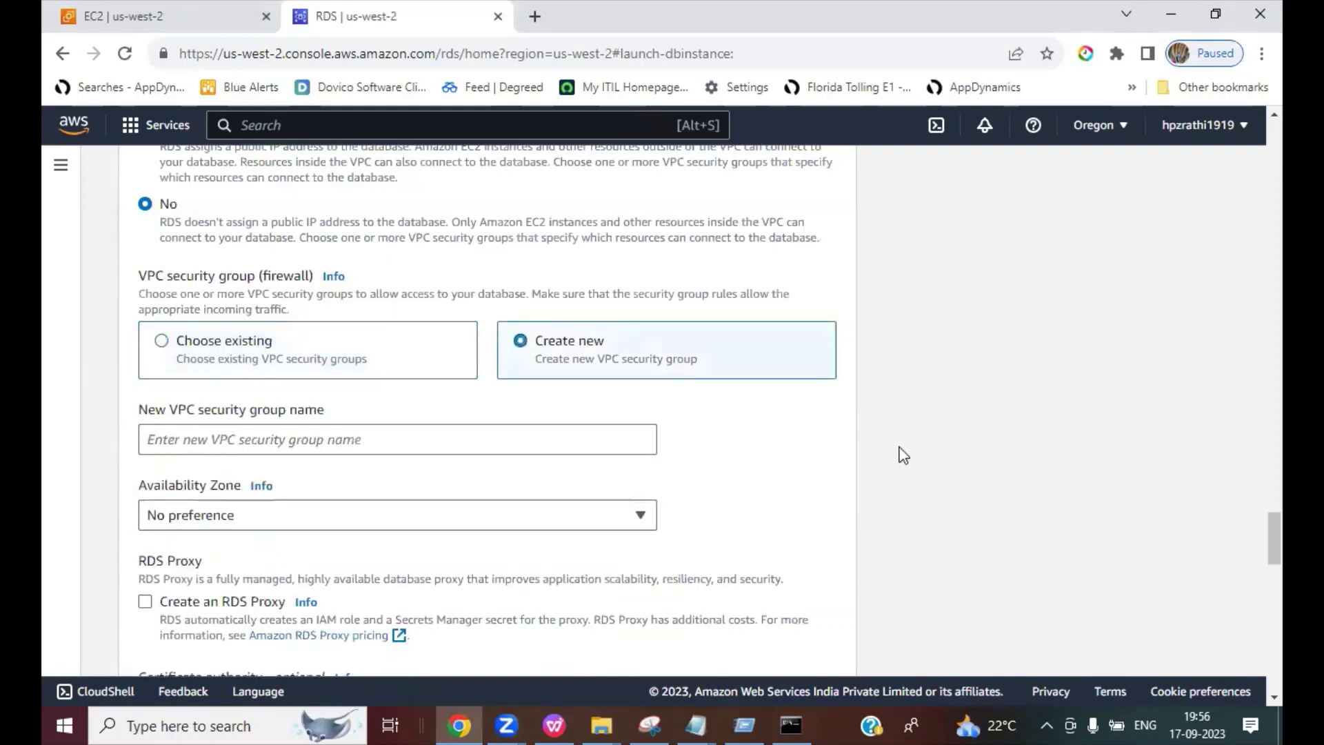
{"action": "scroll", "coordinate": [898, 453], "scroll_direction": "down", "scroll_amount": 1}
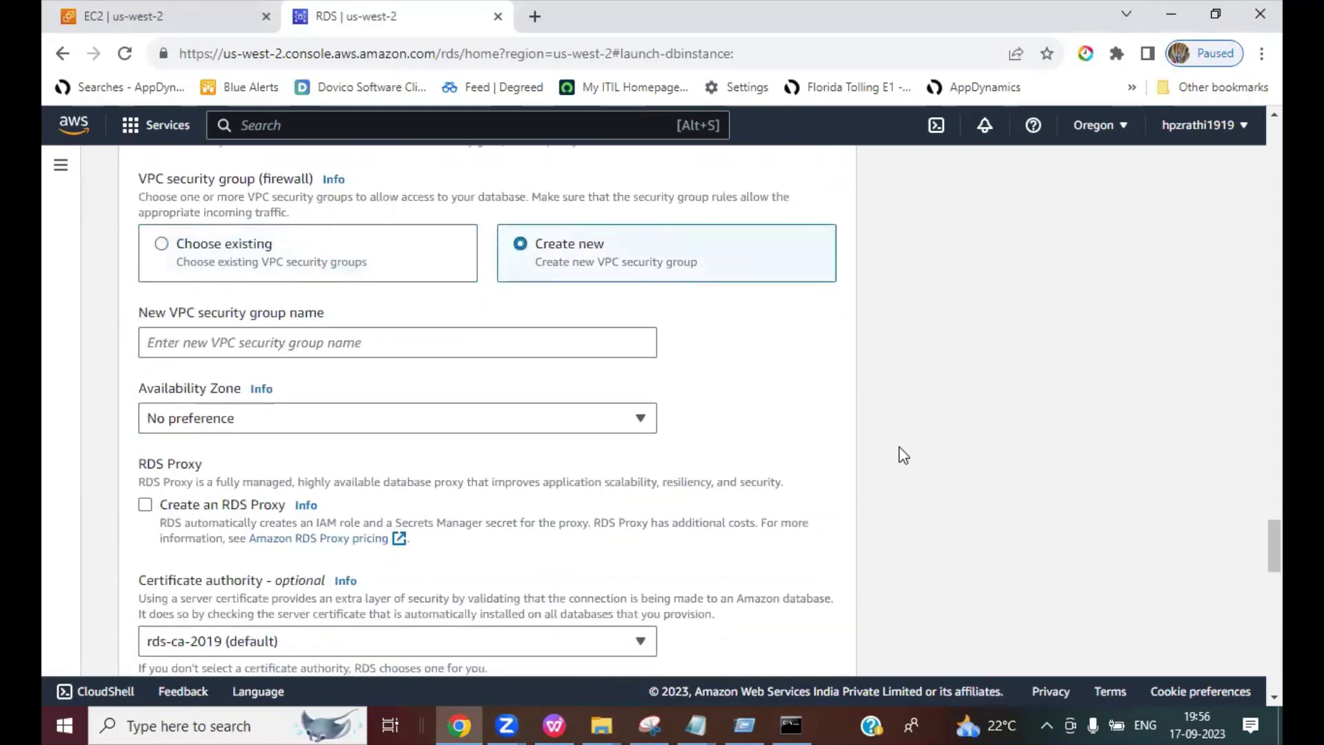
{"action": "left_click", "coordinate": [261, 338]}
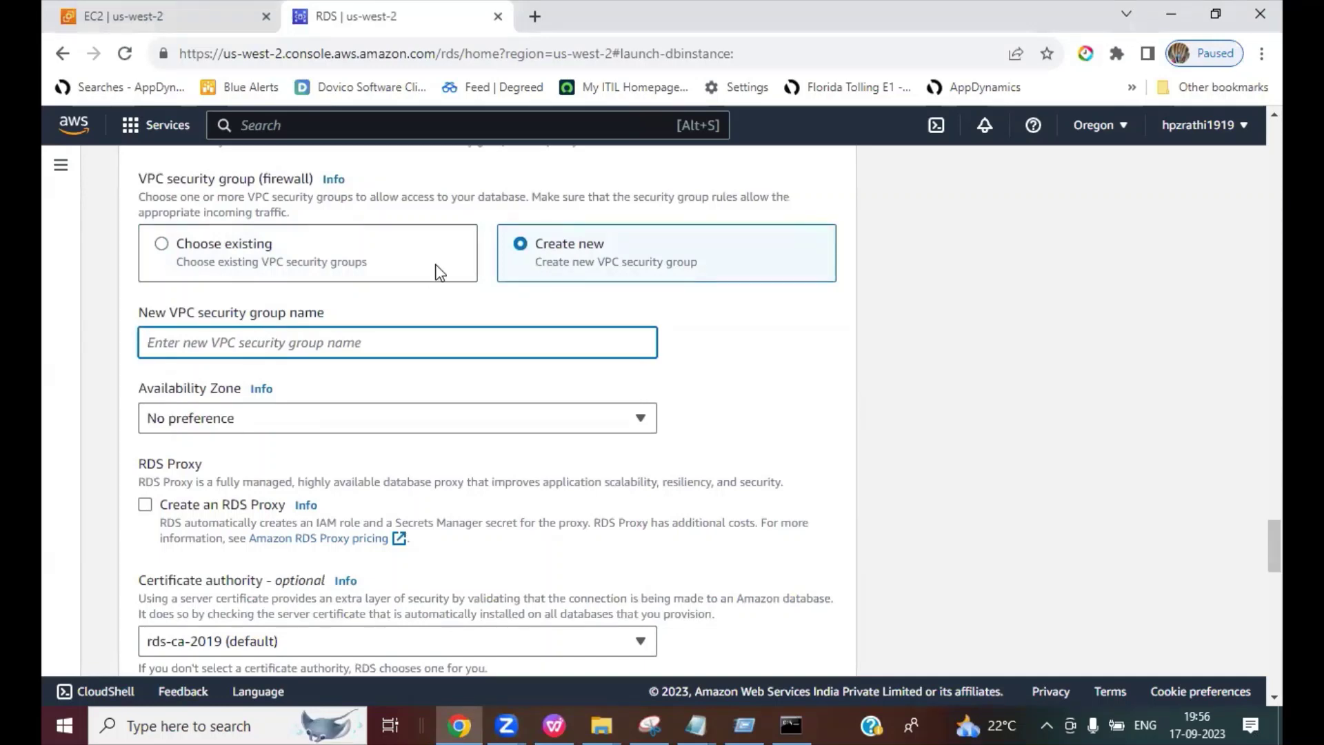
{"action": "type", "text": "testSG"}
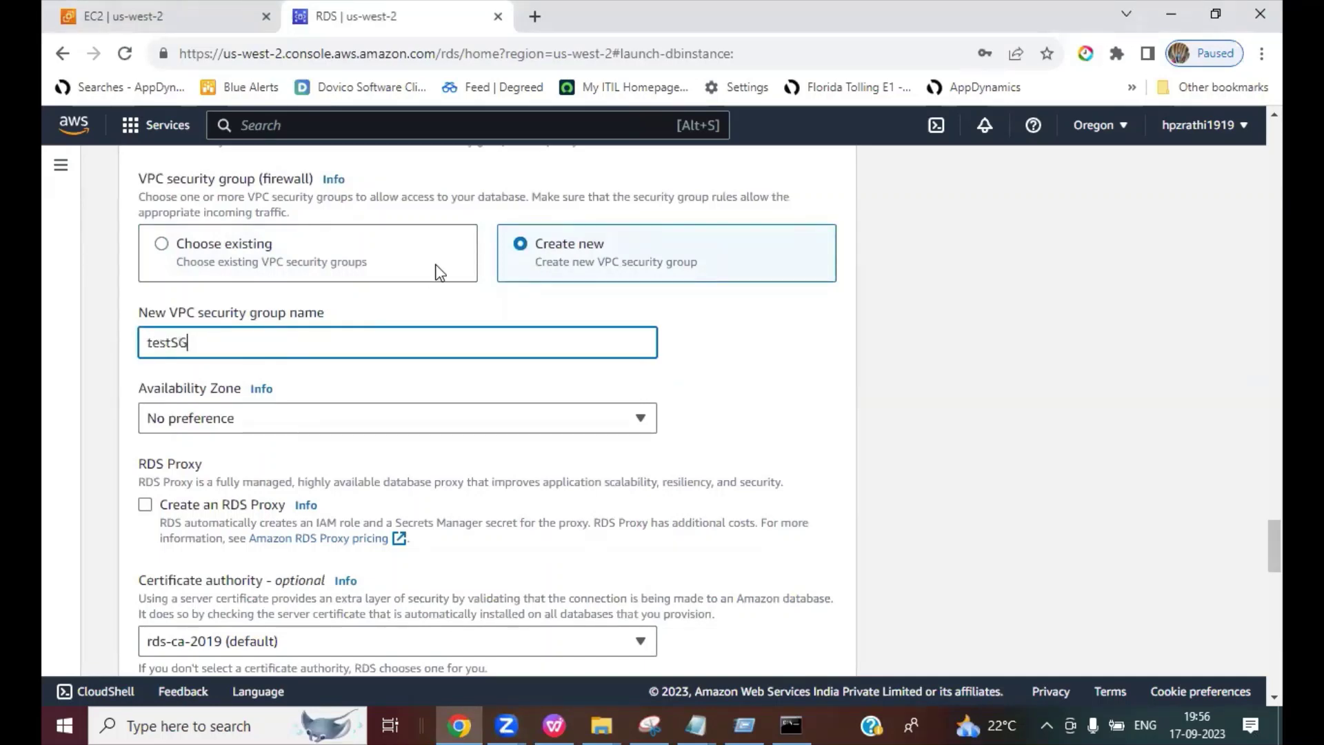
{"action": "type", "text": "RTD"}
{"action": "type", "text": "DS"}
{"action": "scroll", "coordinate": [745, 461], "scroll_direction": "down", "scroll_amount": 2}
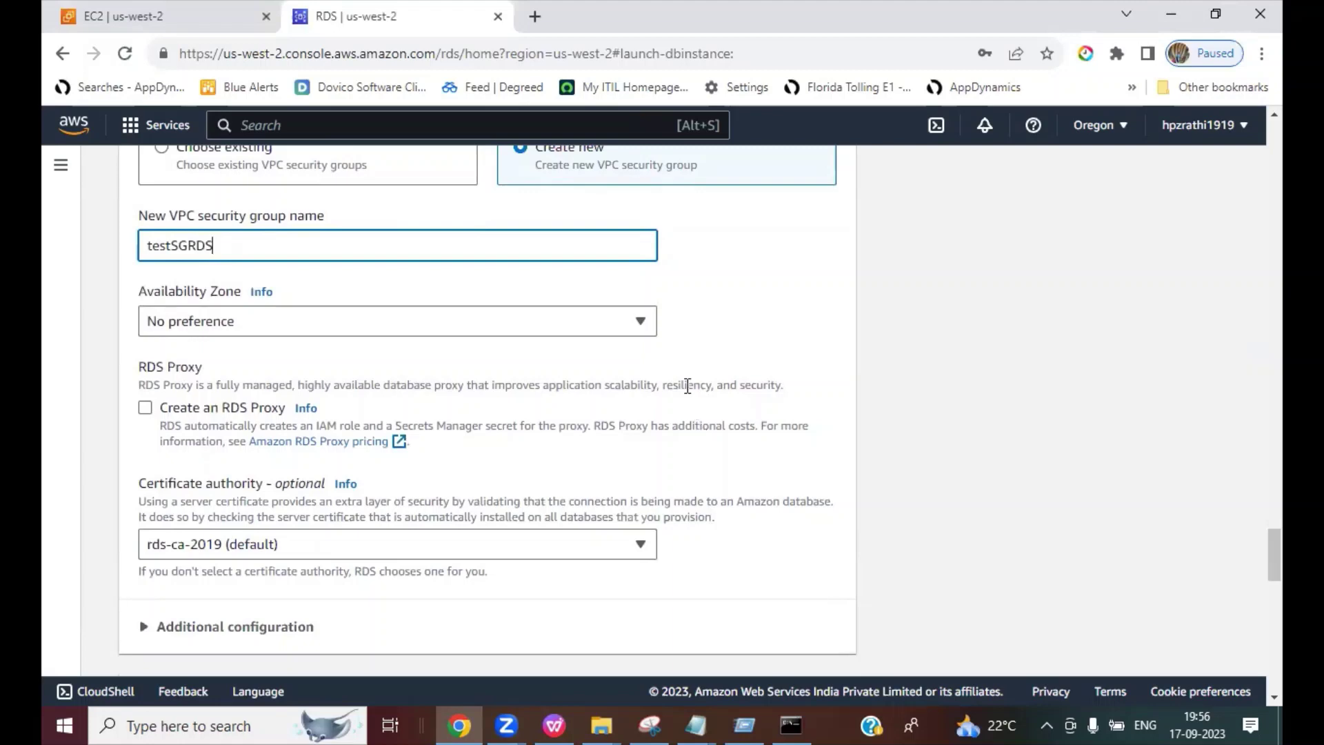
Step: Leave the Availability Zone at No preference
{"action": "left_click", "coordinate": [251, 327]}
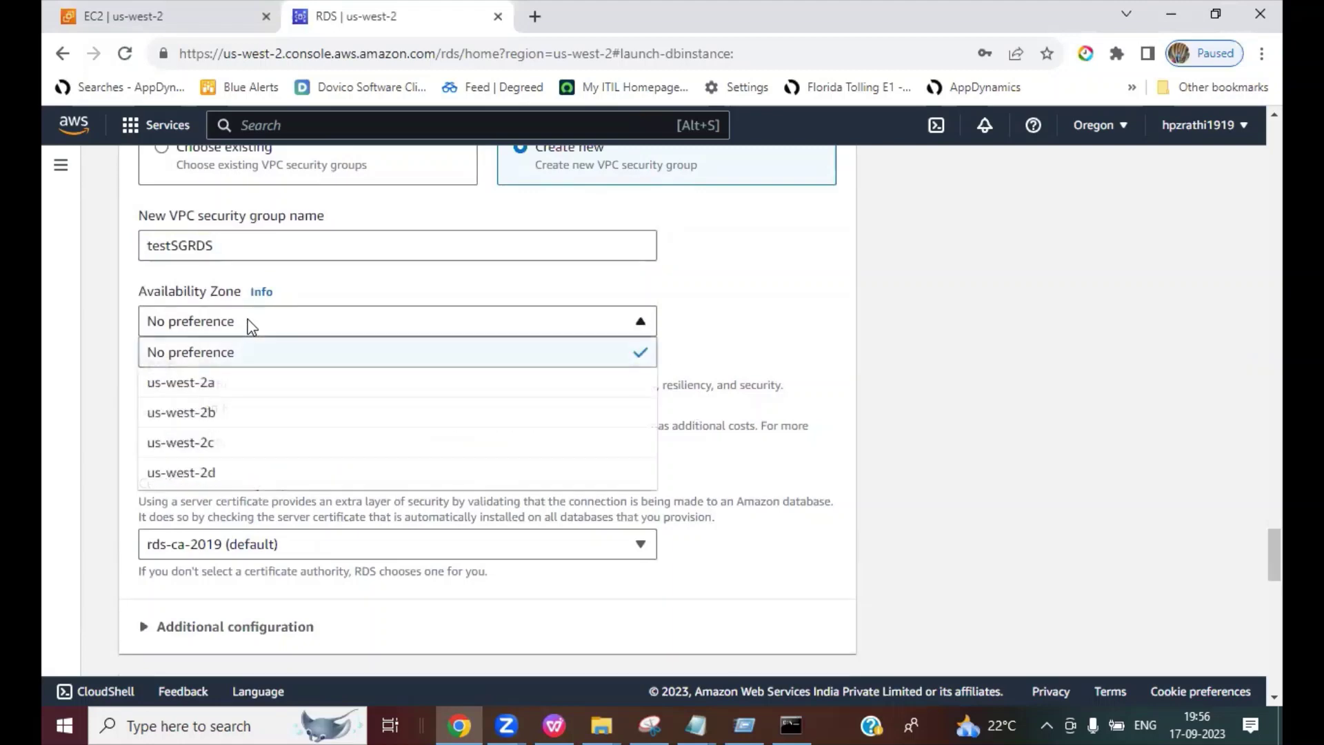
{"action": "left_click", "coordinate": [1051, 333]}
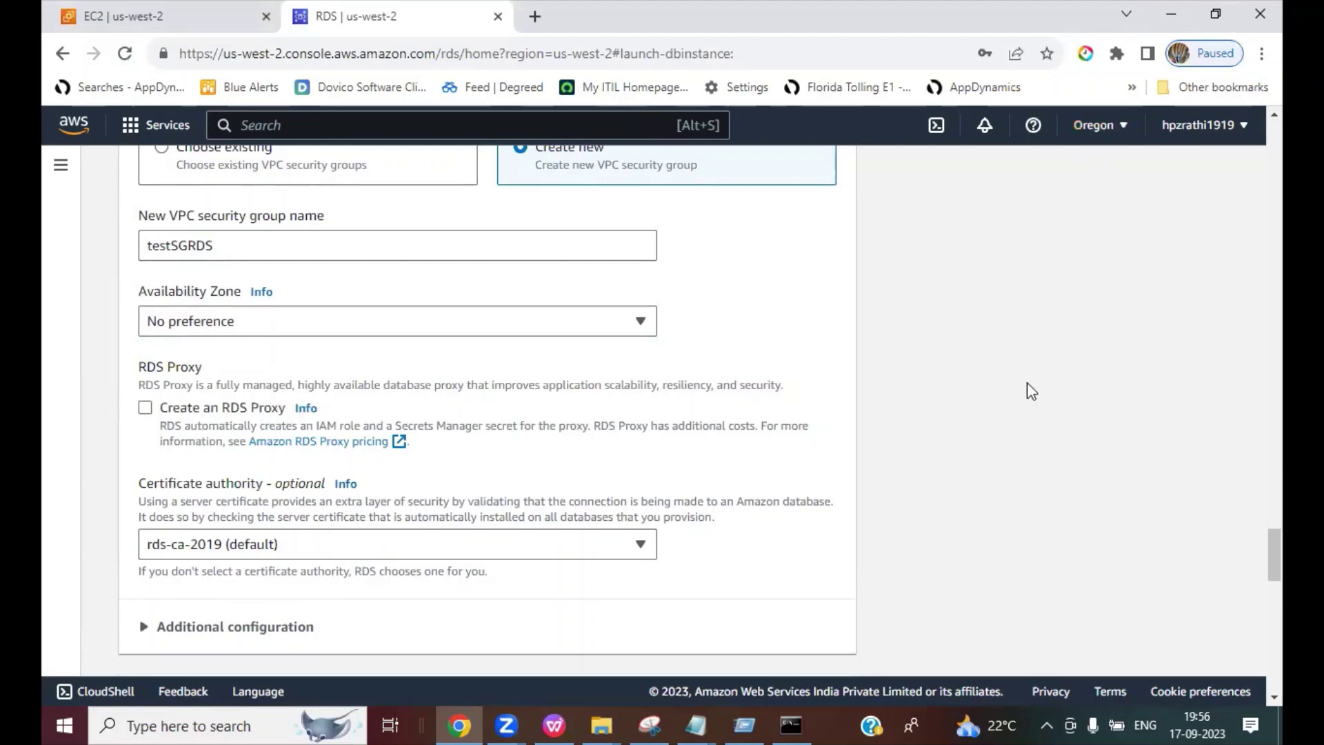
{"action": "scroll", "coordinate": [1033, 412], "scroll_direction": "down", "scroll_amount": 5}
Step: Uncheck Enable Enhanced monitoring and review the monthly cost estimate
{"action": "scroll", "coordinate": [1035, 414], "scroll_direction": "down", "scroll_amount": 4}
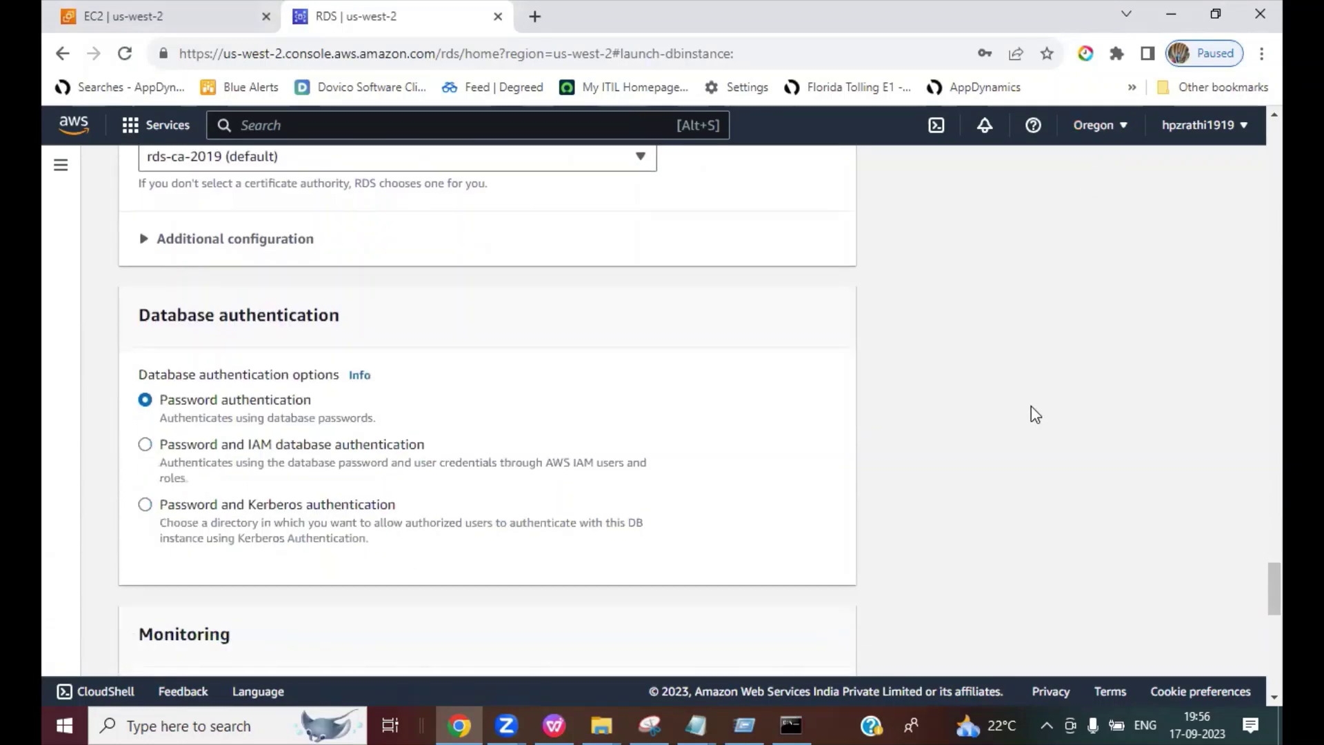
{"action": "scroll", "coordinate": [1035, 414], "scroll_direction": "down", "scroll_amount": 1}
{"action": "scroll", "coordinate": [1035, 414], "scroll_direction": "up", "scroll_amount": 1}
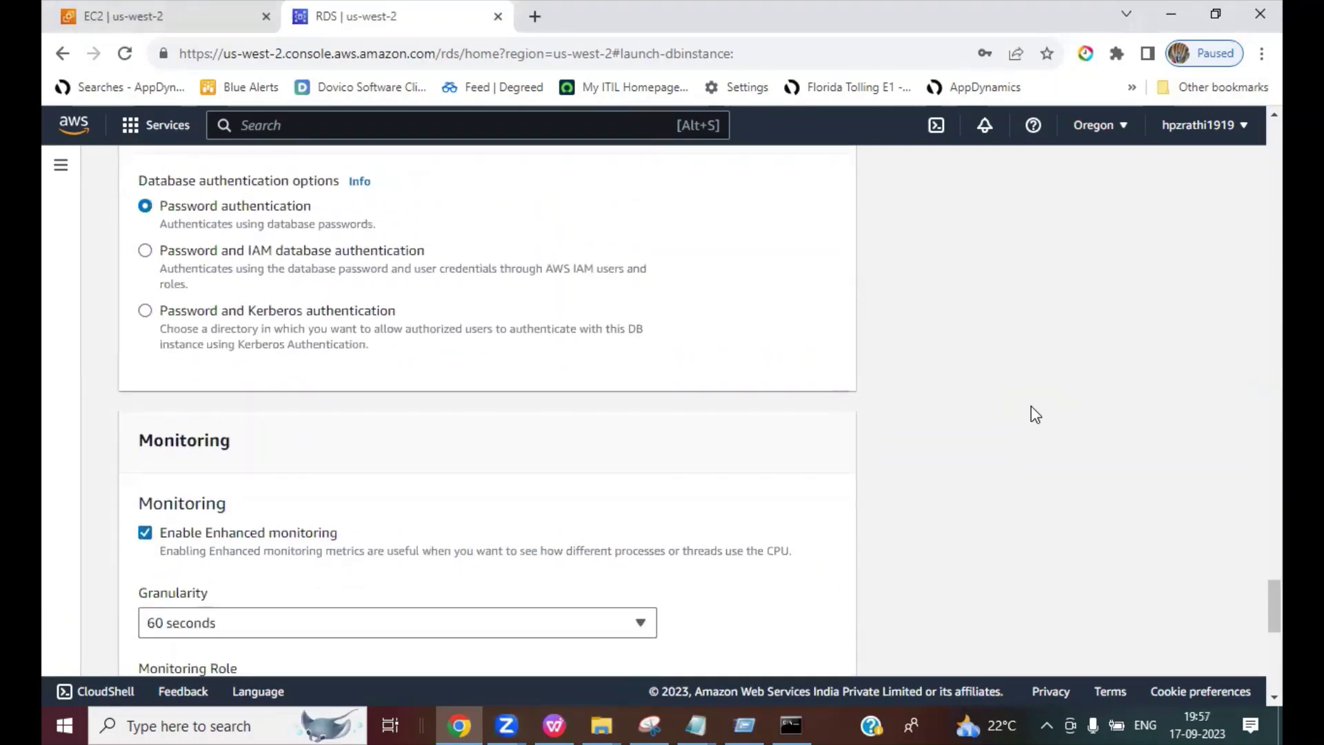
{"action": "scroll", "coordinate": [1035, 414], "scroll_direction": "down", "scroll_amount": 4}
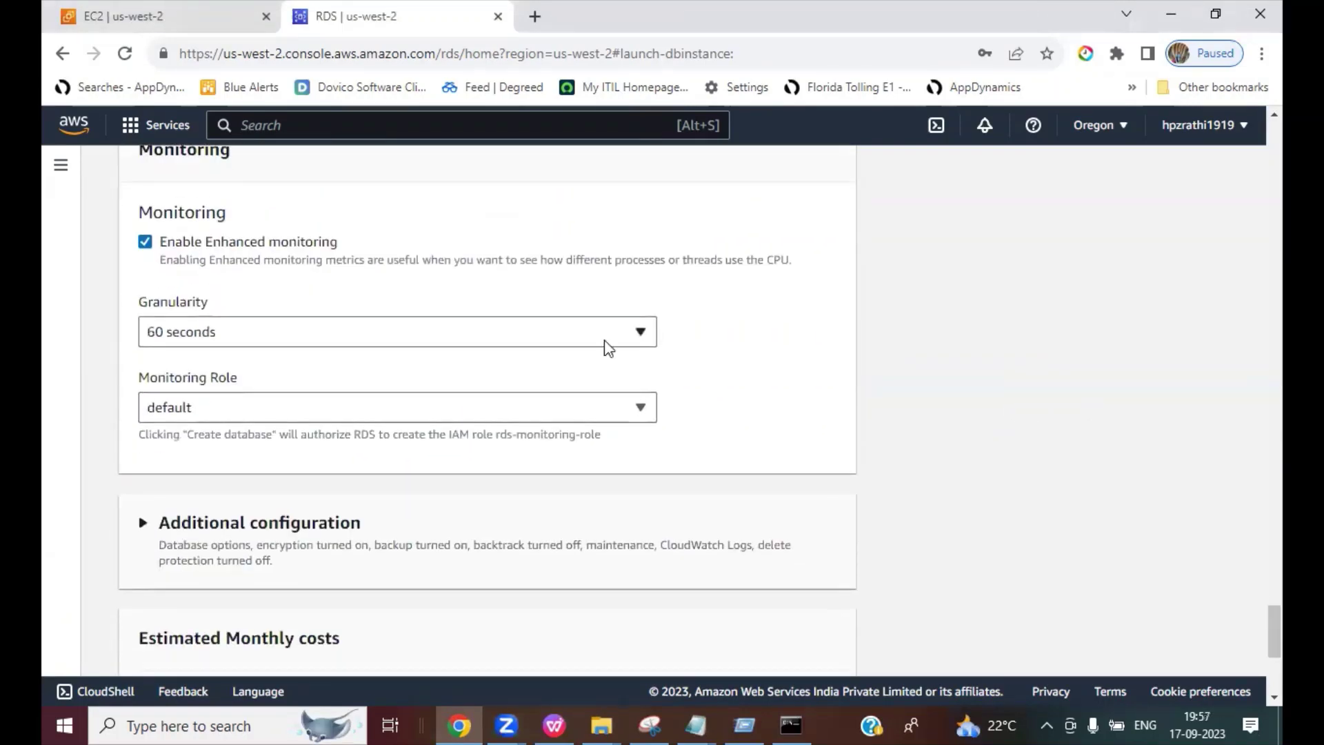
{"action": "left_click", "coordinate": [144, 242]}
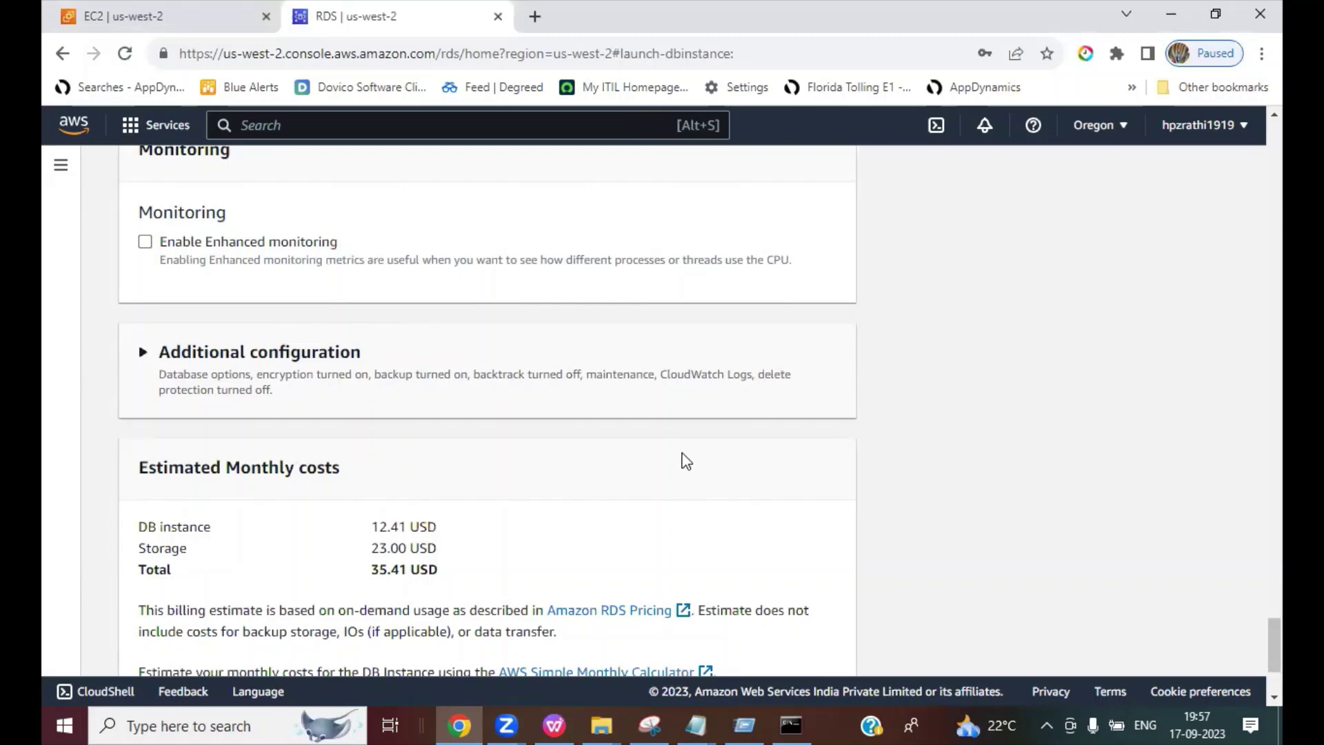
{"action": "scroll", "coordinate": [686, 461], "scroll_direction": "down", "scroll_amount": 3}
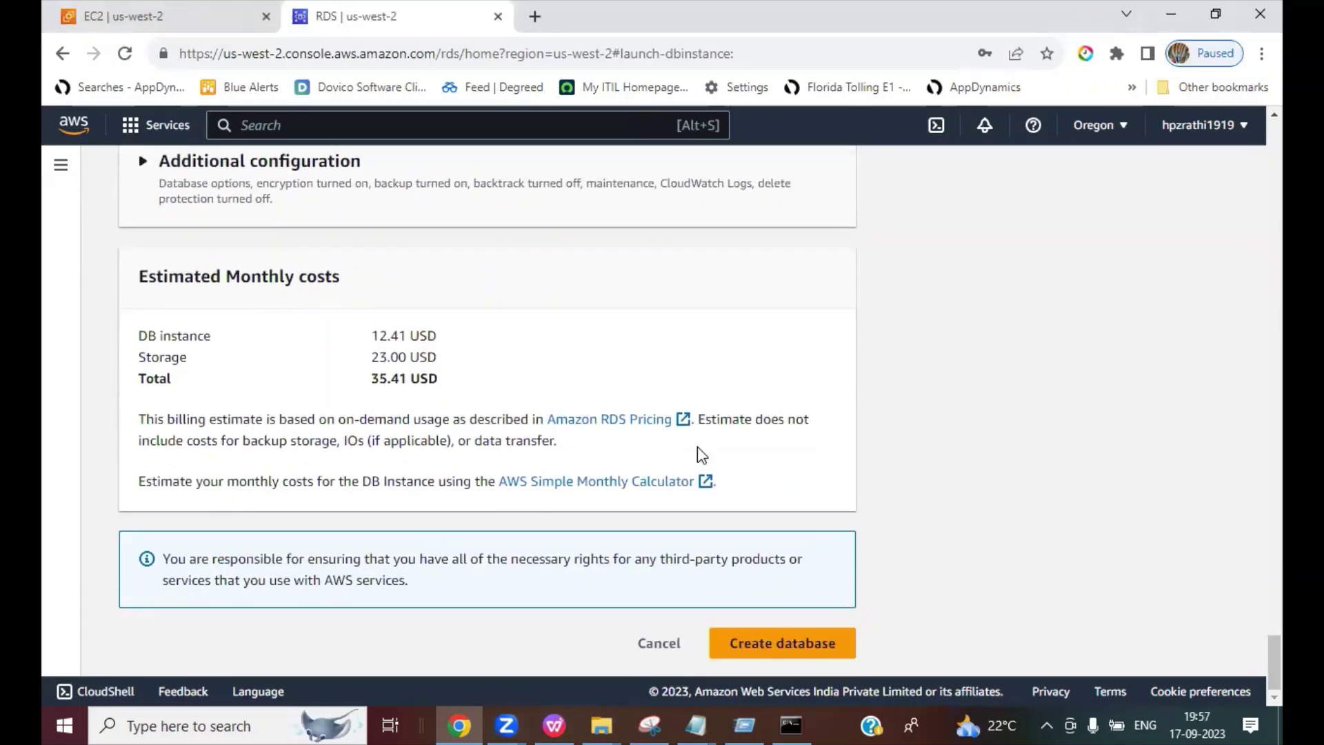
{"action": "scroll", "coordinate": [702, 455], "scroll_direction": "up", "scroll_amount": 7}
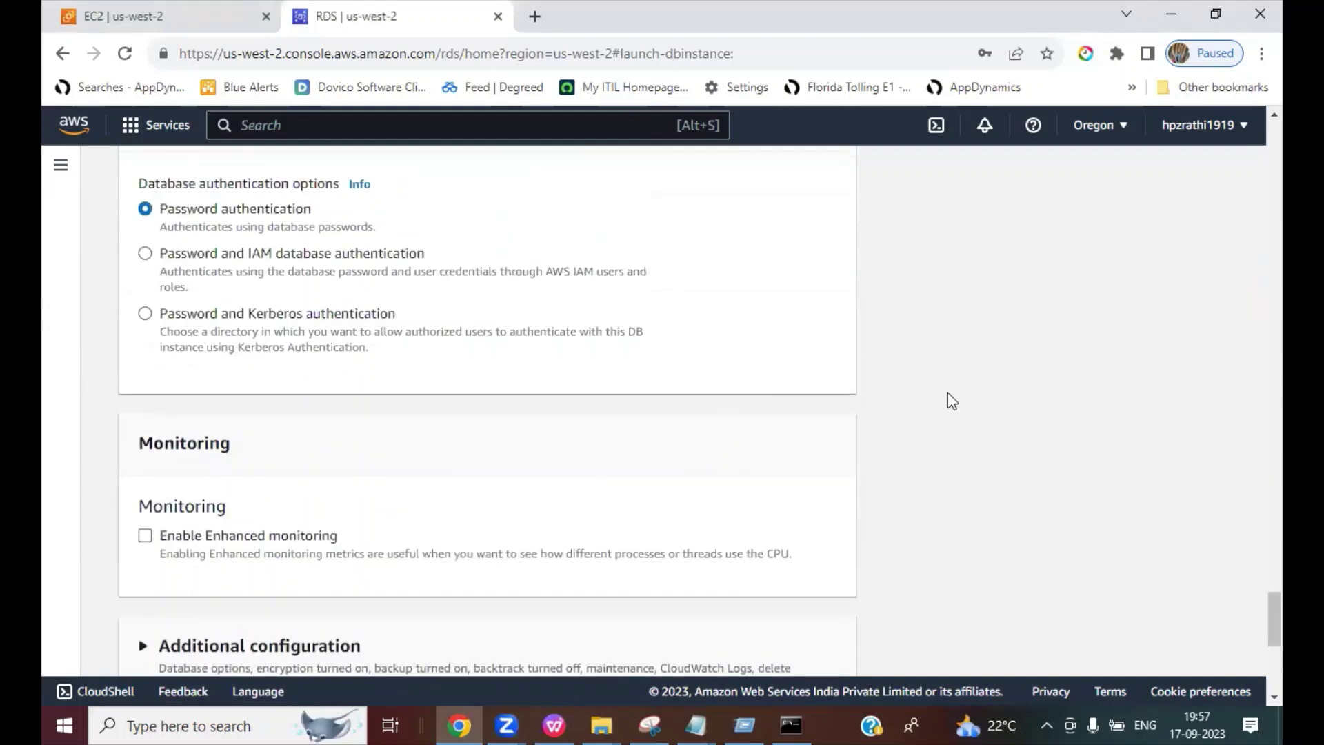
{"action": "left_click_drag", "start_coordinate": [1253, 614], "coordinate": [1257, 503]}
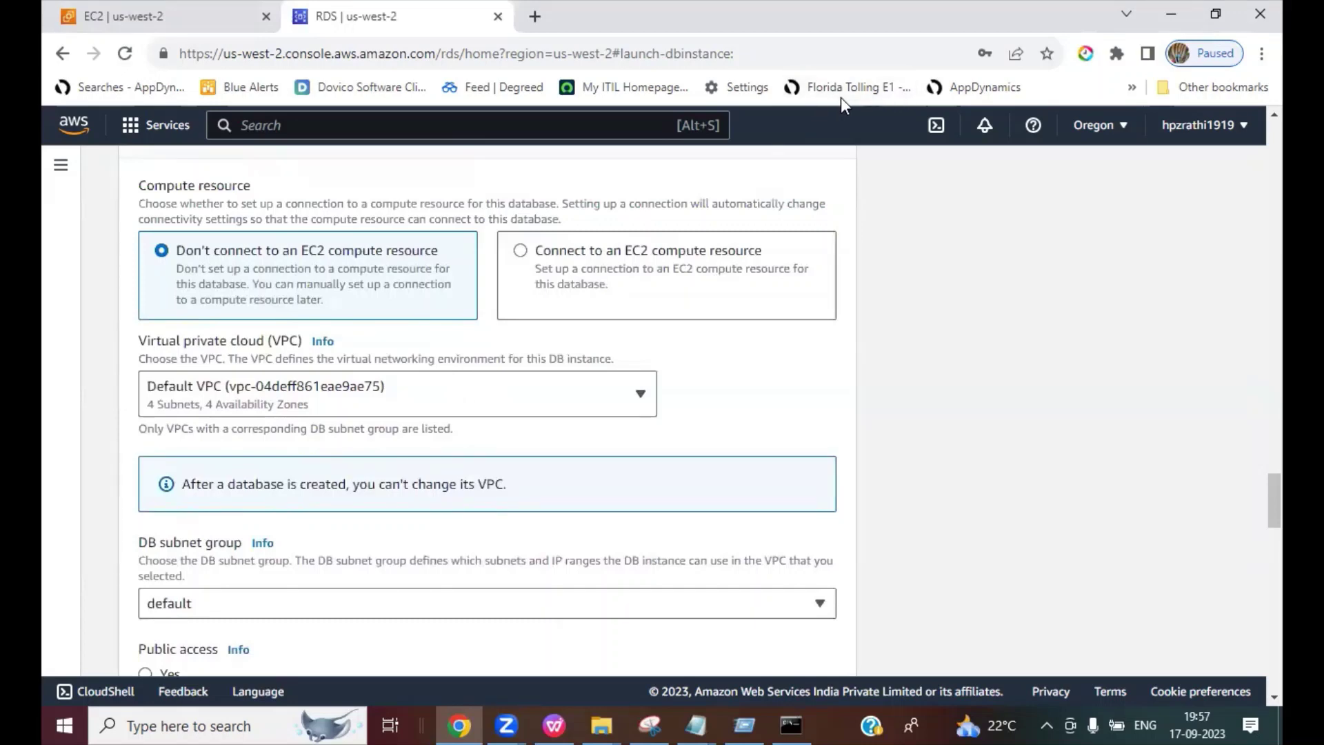
Step: Place the database's connectivity in mydemoVPC
{"action": "left_click_drag", "start_coordinate": [143, 397], "coordinate": [229, 395]}
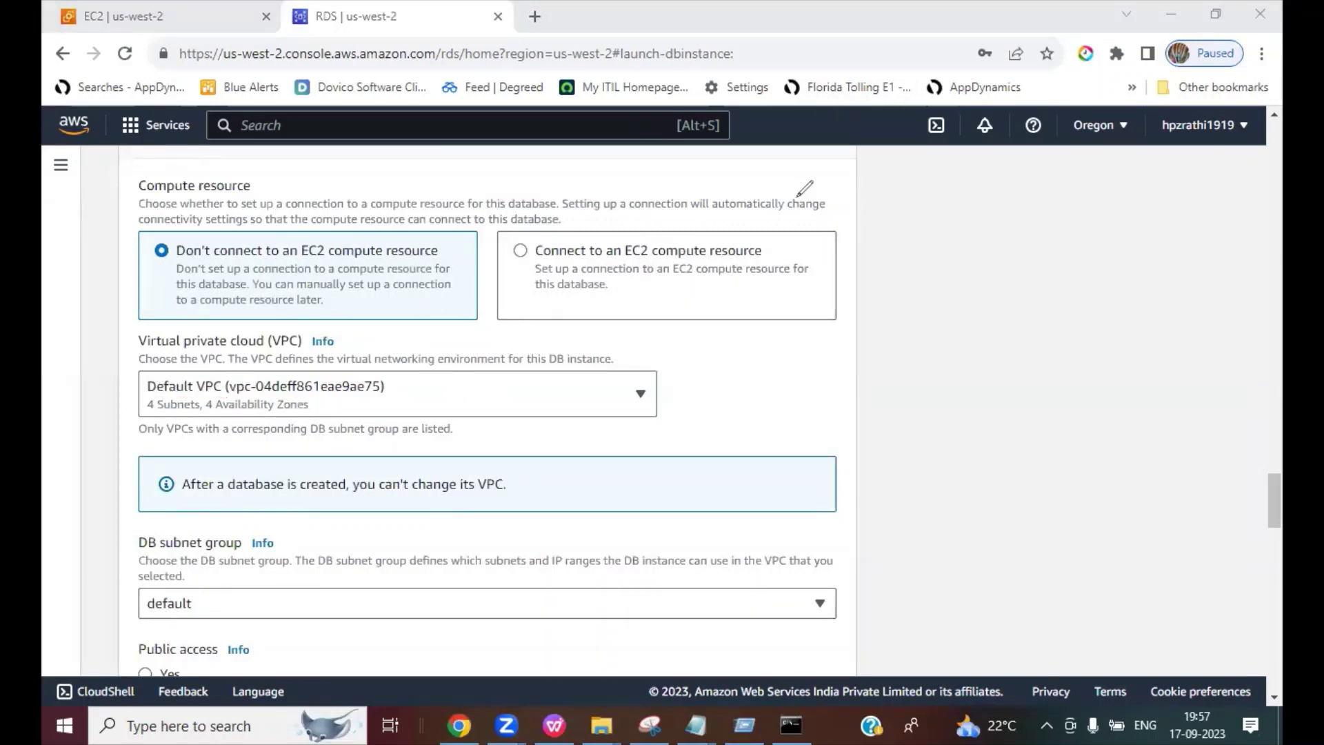
{"action": "left_click", "coordinate": [500, 400]}
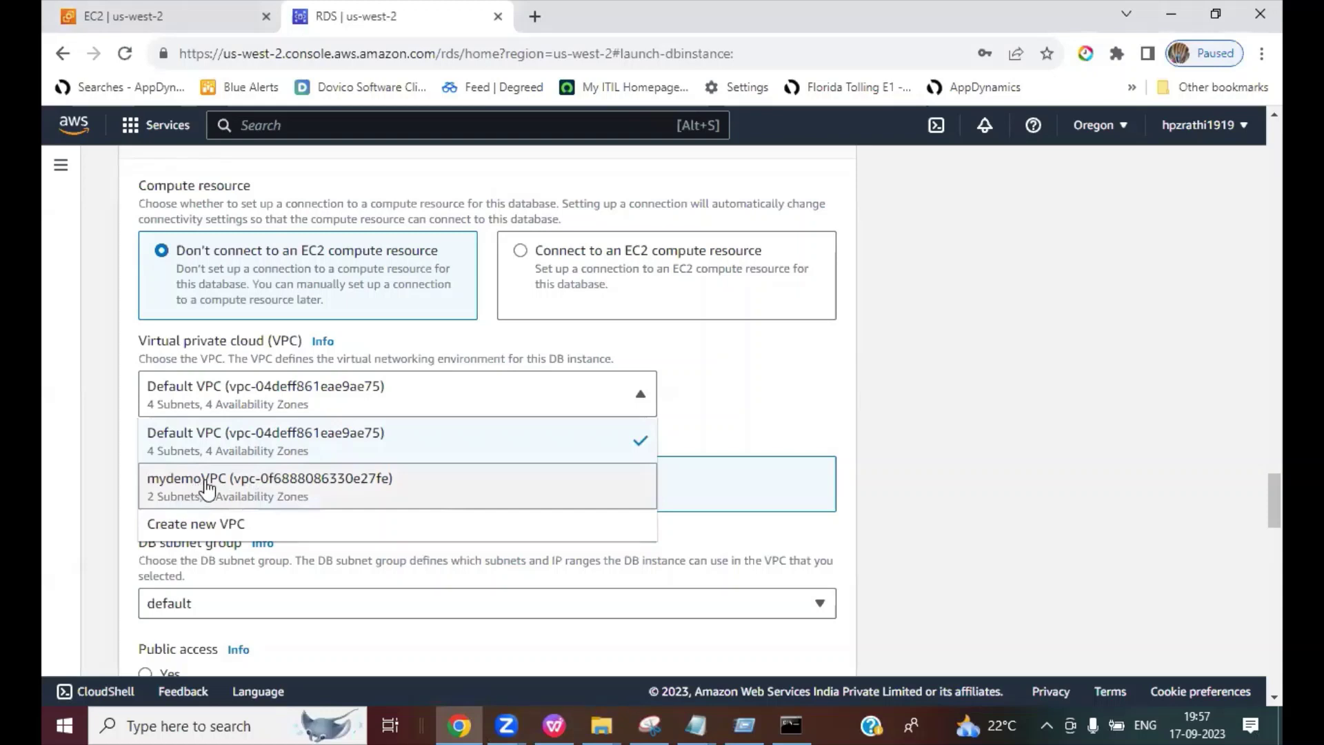
{"action": "left_click", "coordinate": [207, 489]}
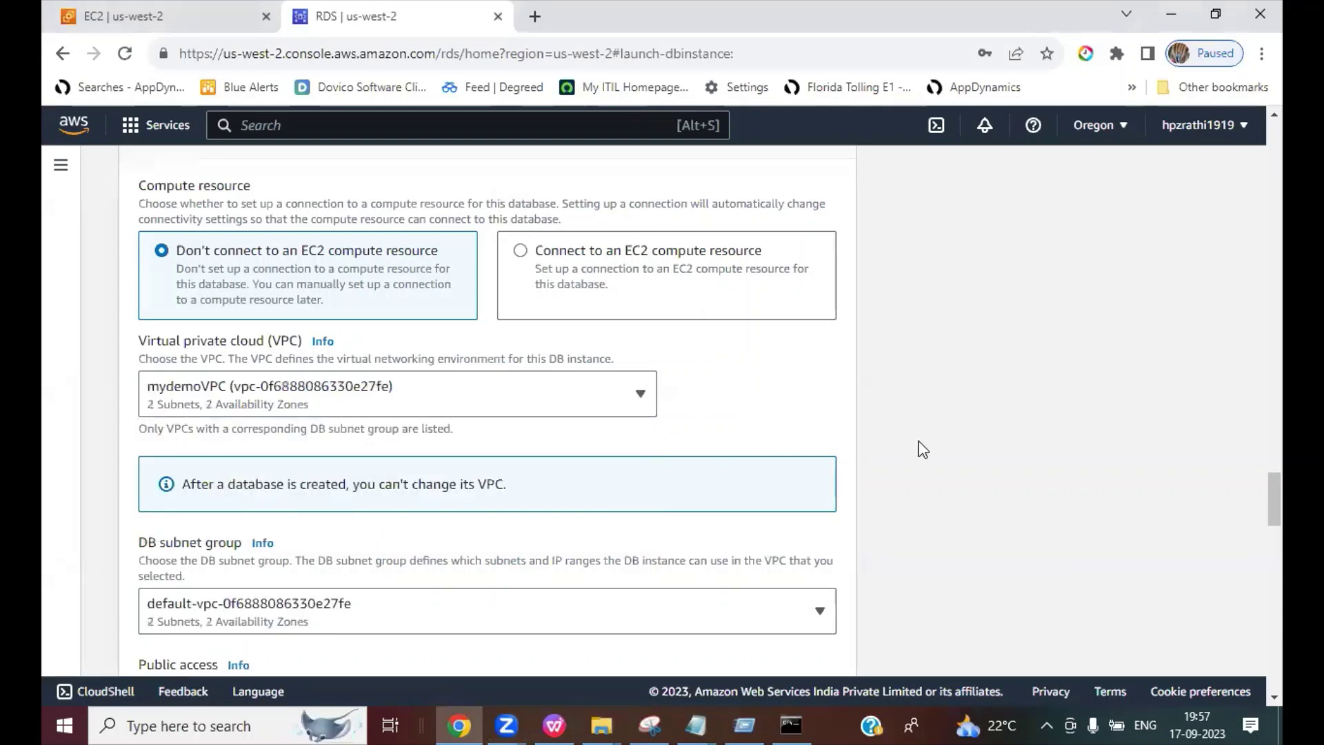
{"action": "scroll", "coordinate": [1026, 444], "scroll_direction": "down", "scroll_amount": 3}
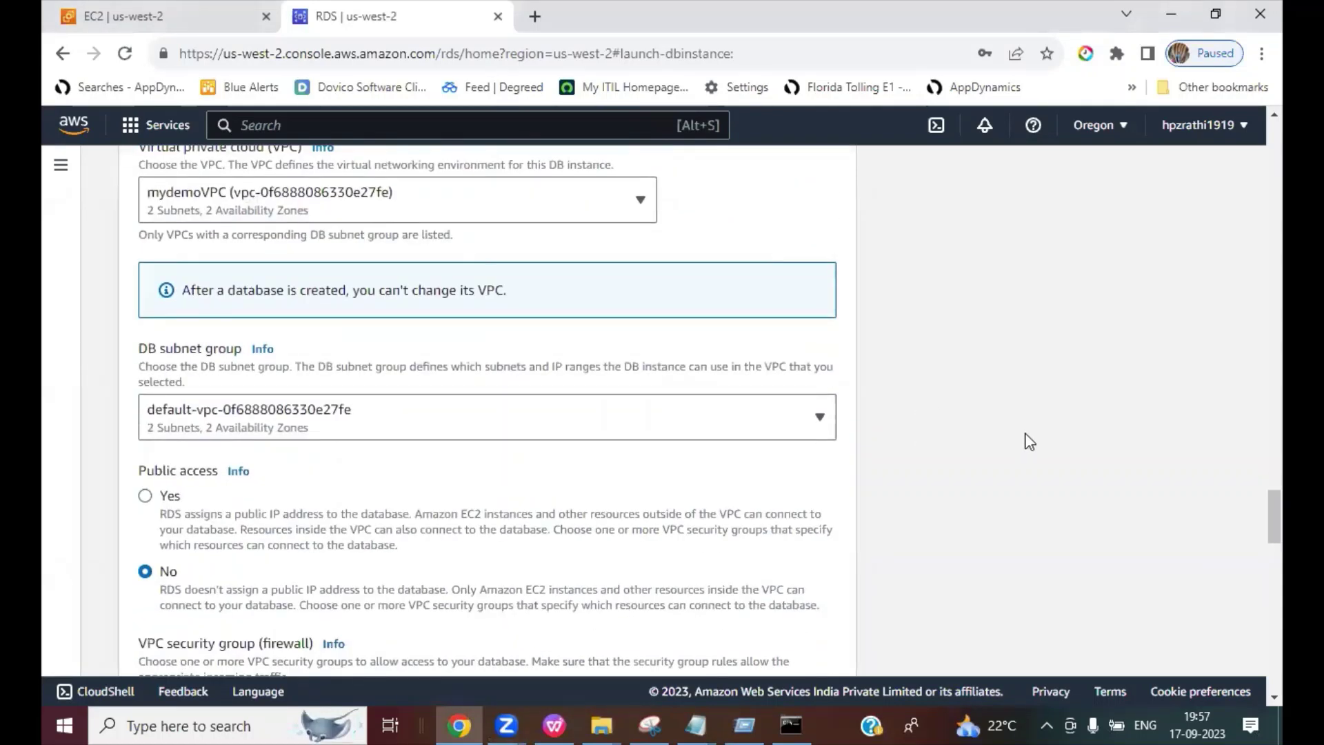
{"action": "scroll", "coordinate": [1028, 441], "scroll_direction": "down", "scroll_amount": 1}
{"action": "left_click", "coordinate": [307, 329]}
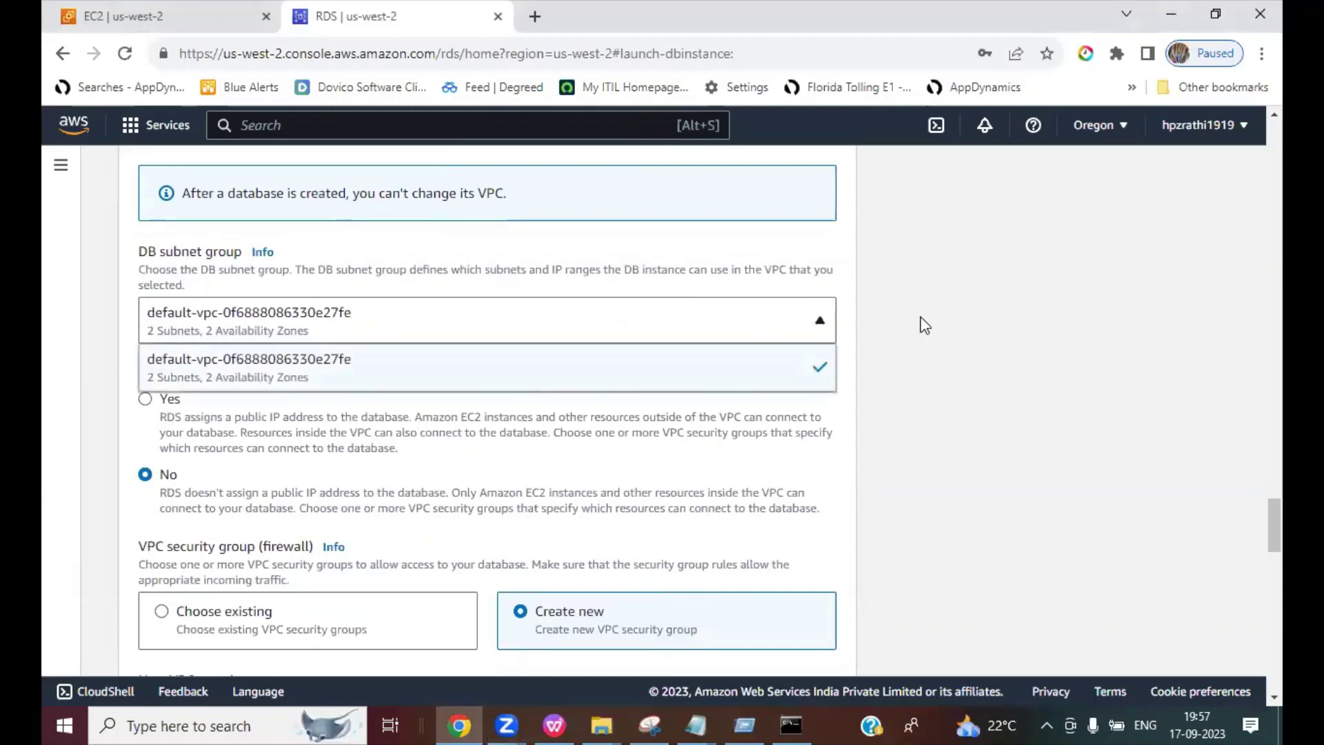
{"action": "left_click", "coordinate": [986, 359]}
{"action": "scroll", "coordinate": [990, 380], "scroll_direction": "up", "scroll_amount": 3}
{"action": "scroll", "coordinate": [991, 380], "scroll_direction": "down", "scroll_amount": 6}
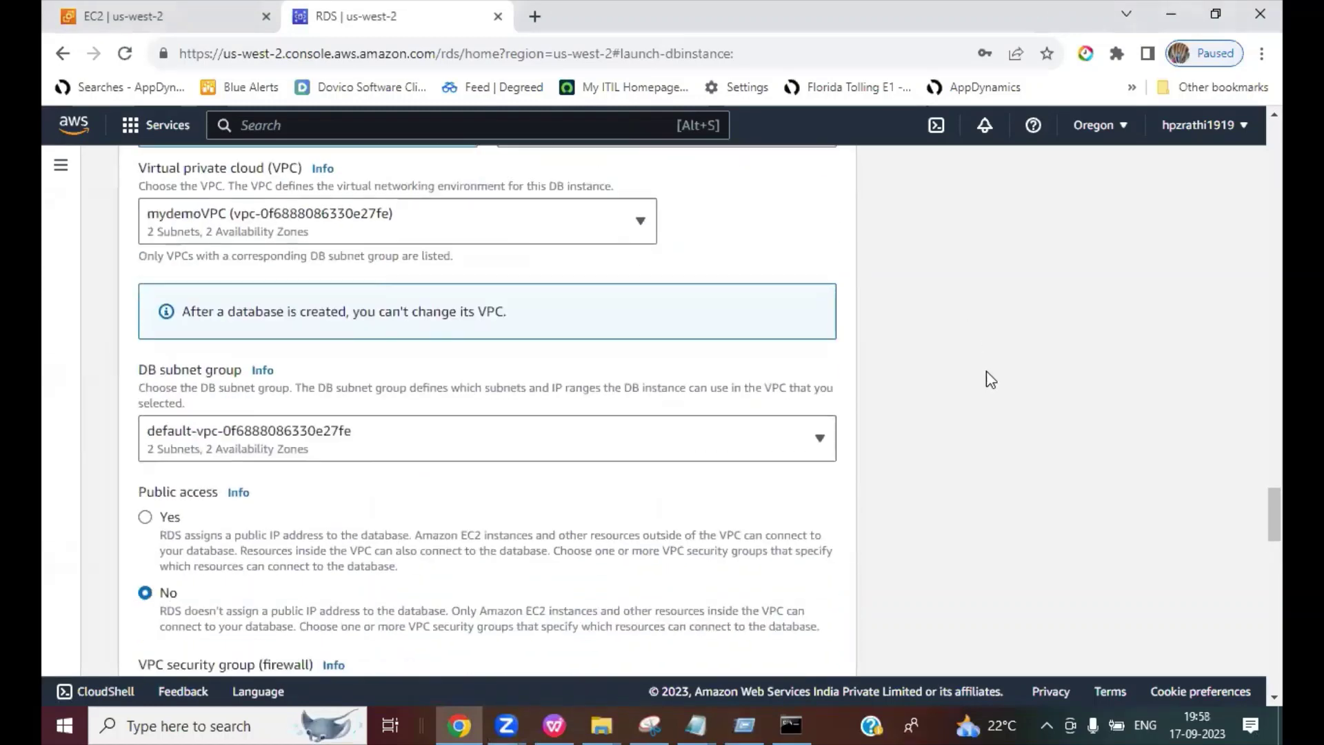
{"action": "scroll", "coordinate": [986, 371], "scroll_direction": "down", "scroll_amount": 1}
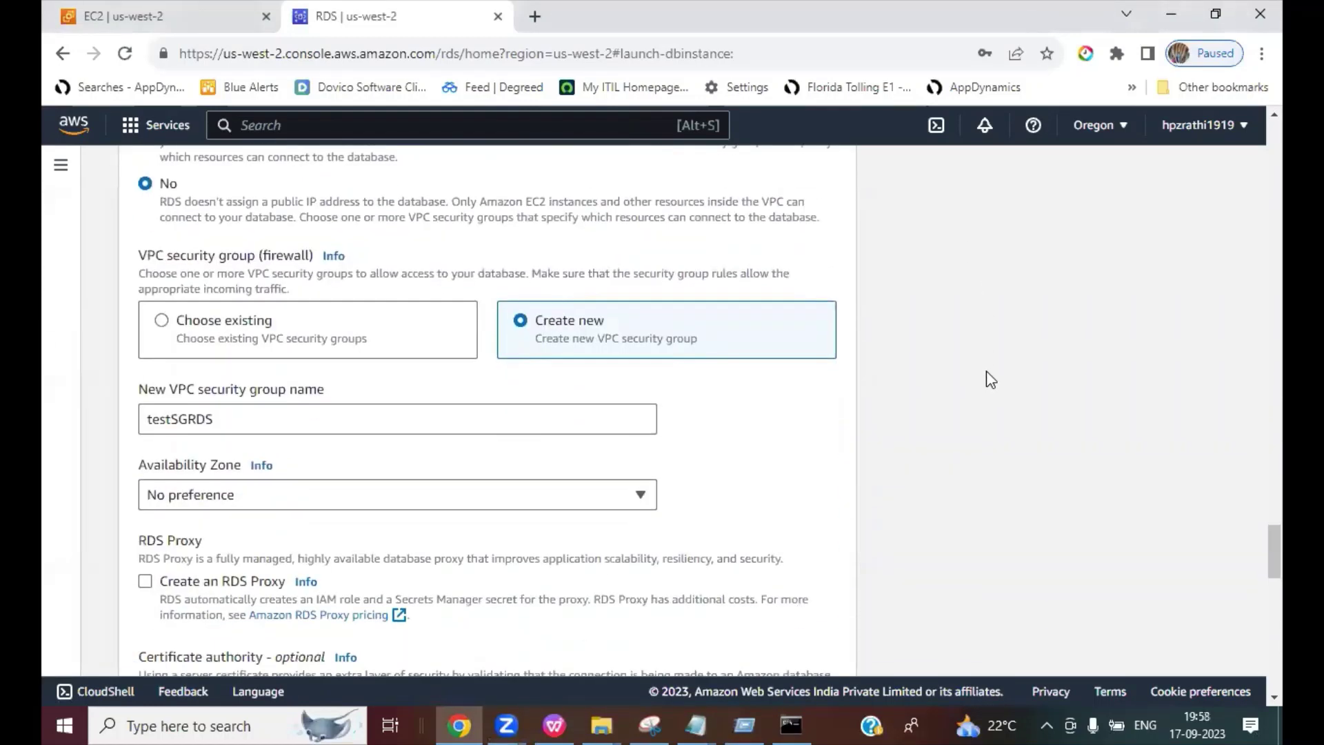
{"action": "scroll", "coordinate": [420, 447], "scroll_direction": "up", "scroll_amount": 1}
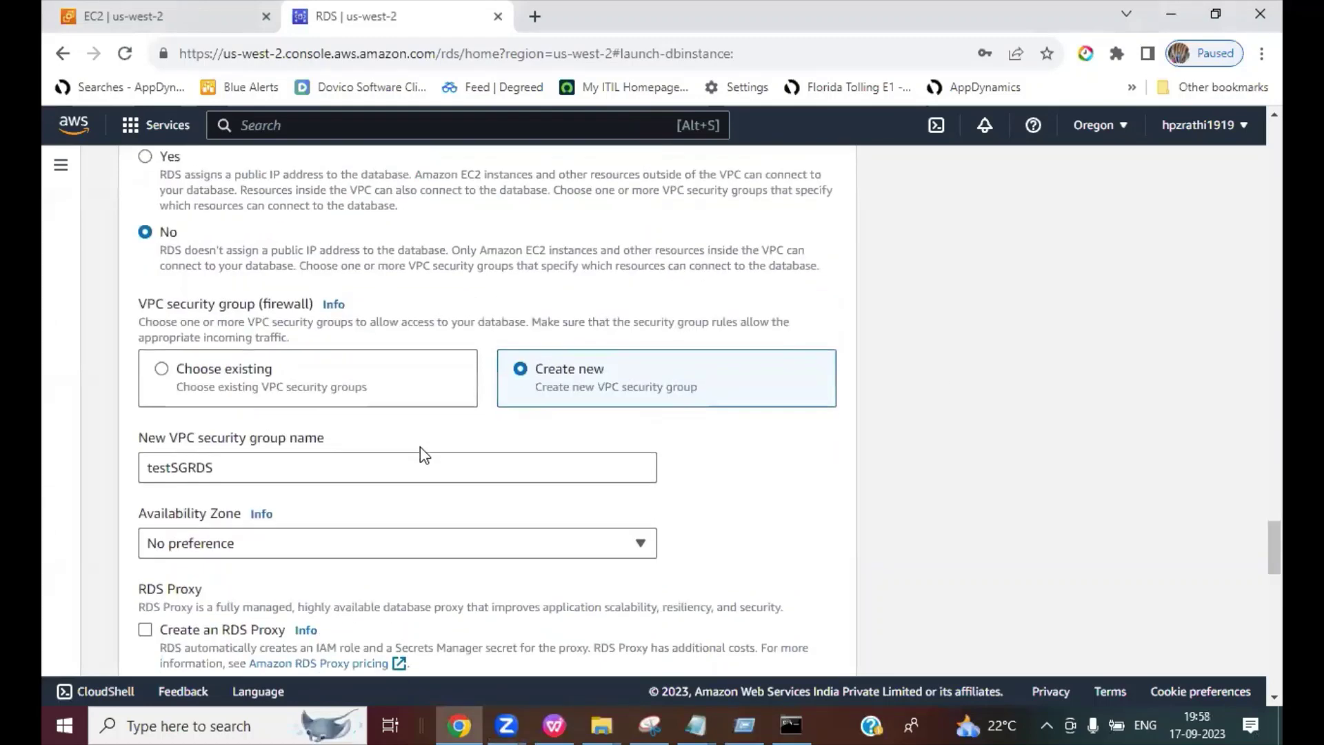
{"action": "scroll", "coordinate": [420, 447], "scroll_direction": "down", "scroll_amount": 1}
{"action": "scroll", "coordinate": [420, 447], "scroll_direction": "up", "scroll_amount": 4}
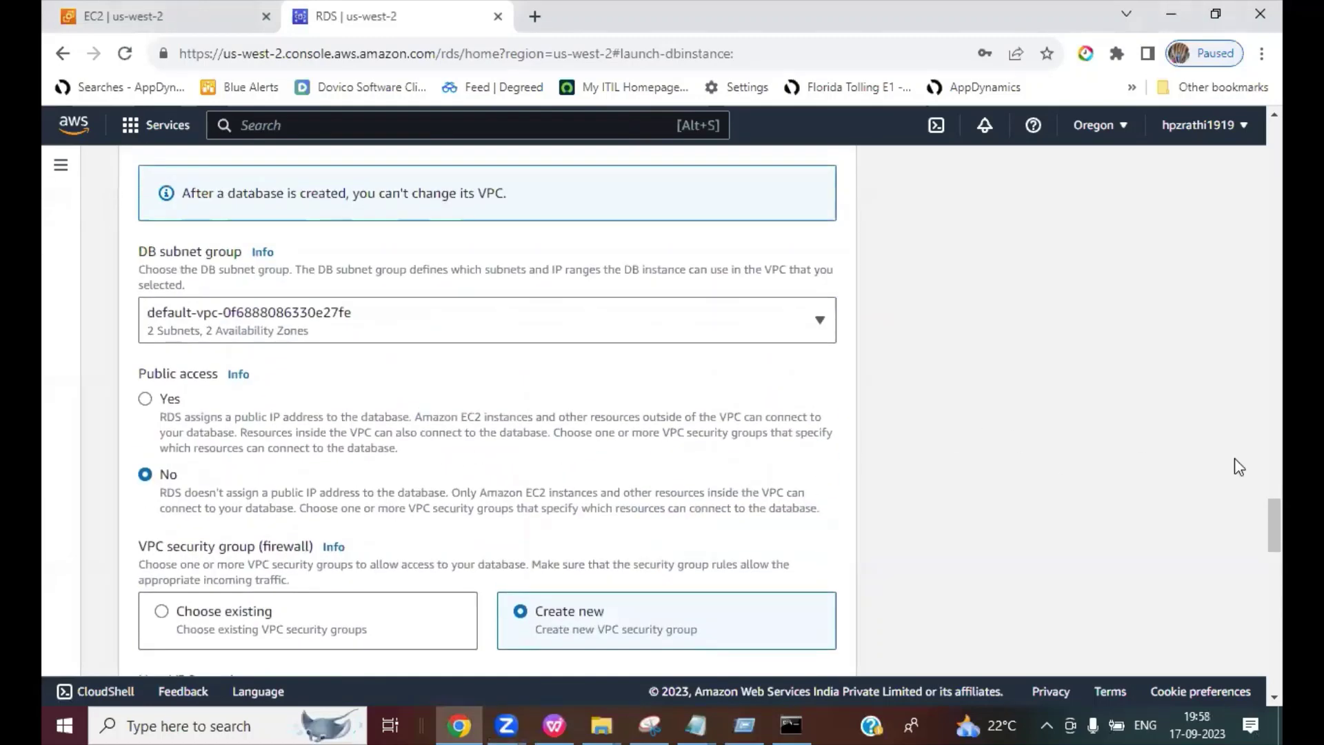
{"action": "scroll", "coordinate": [945, 436], "scroll_direction": "up", "scroll_amount": 5}
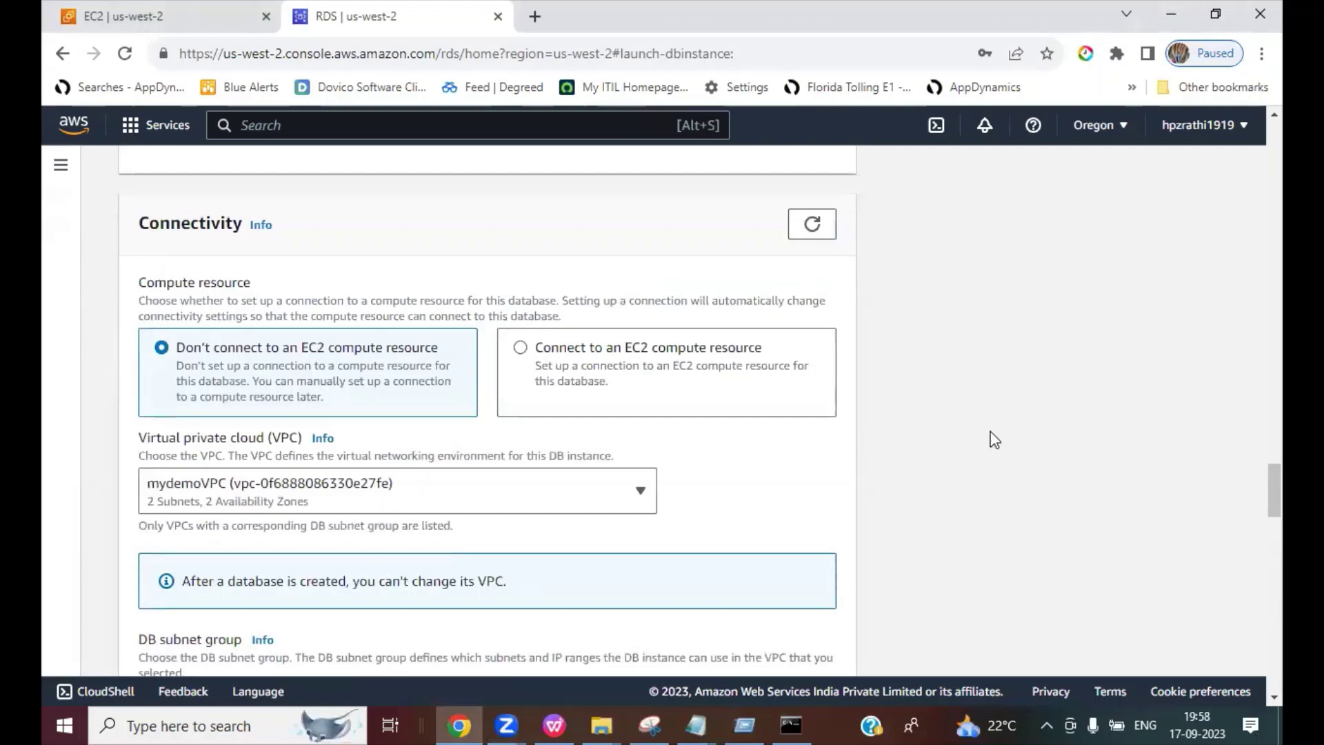
{"action": "scroll", "coordinate": [1204, 438], "scroll_direction": "up", "scroll_amount": 7}
{"action": "scroll", "coordinate": [1206, 439], "scroll_direction": "down", "scroll_amount": 11}
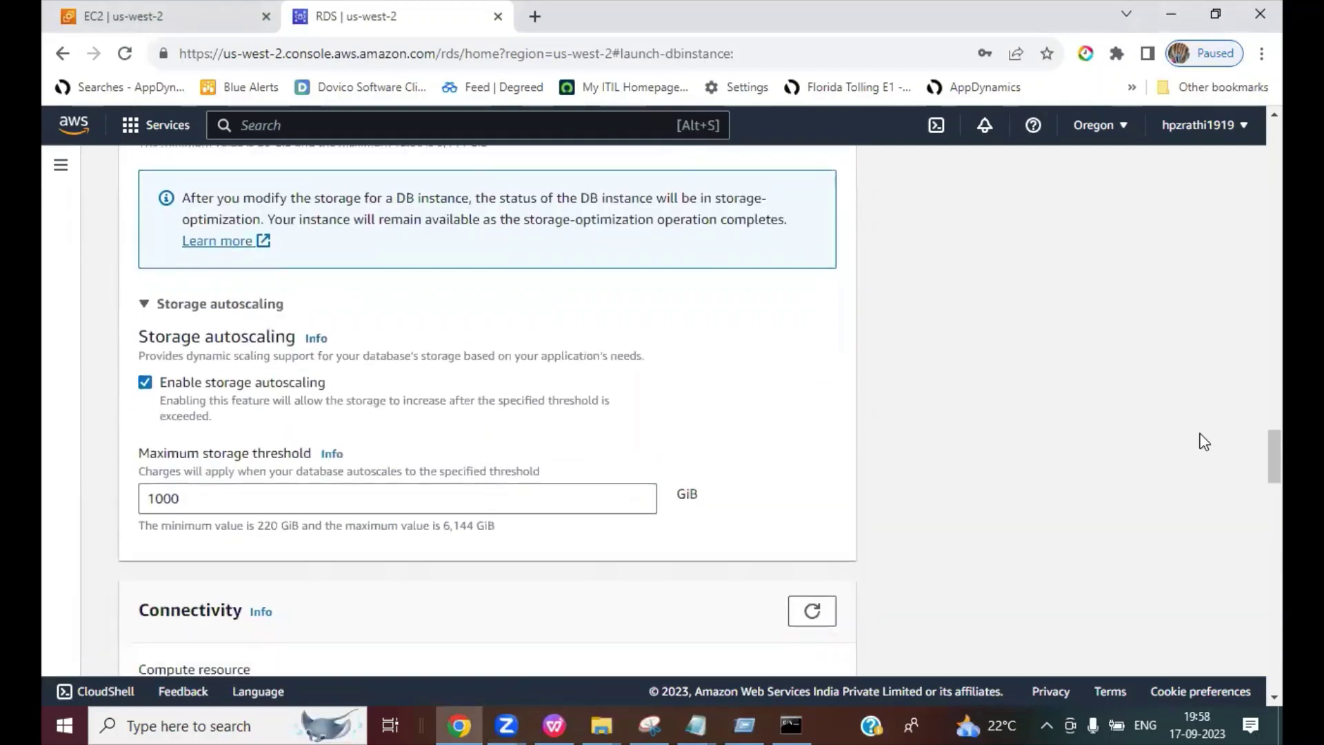
{"action": "scroll", "coordinate": [1204, 442], "scroll_direction": "up", "scroll_amount": 1}
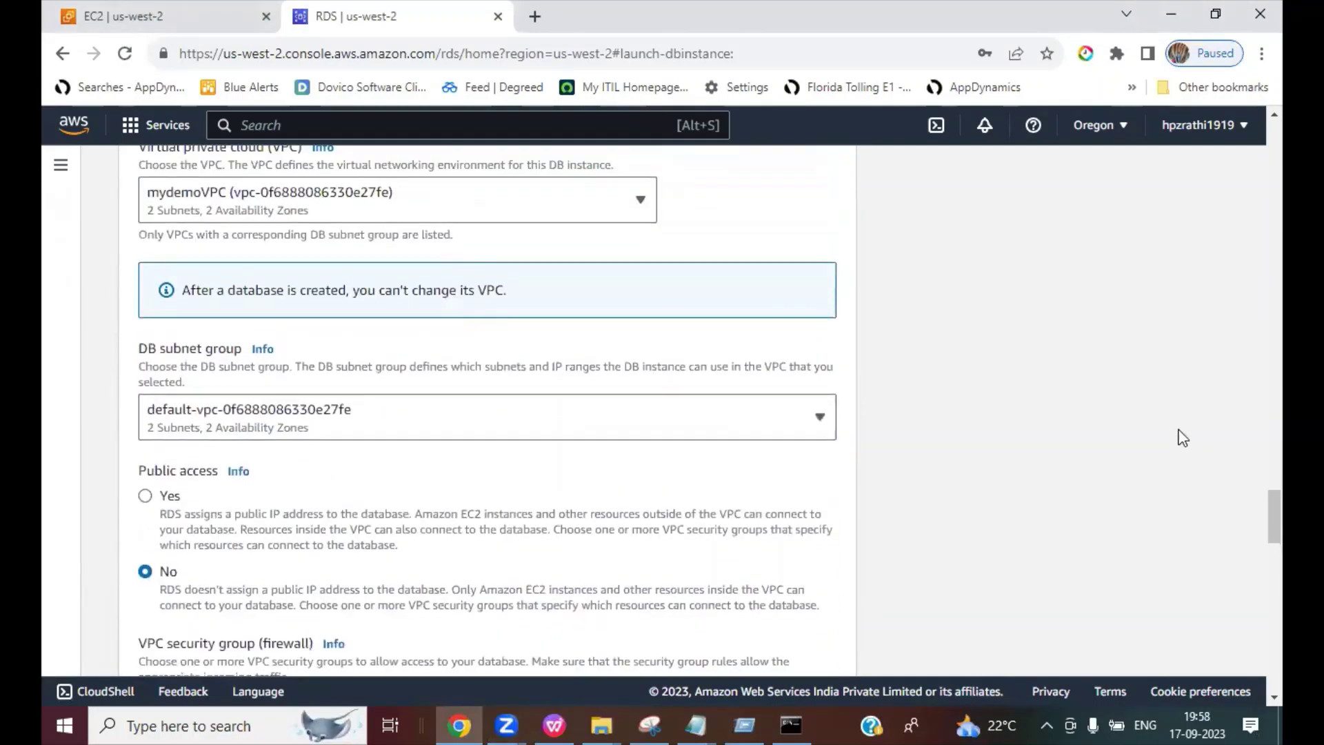
{"action": "left_click", "coordinate": [331, 426]}
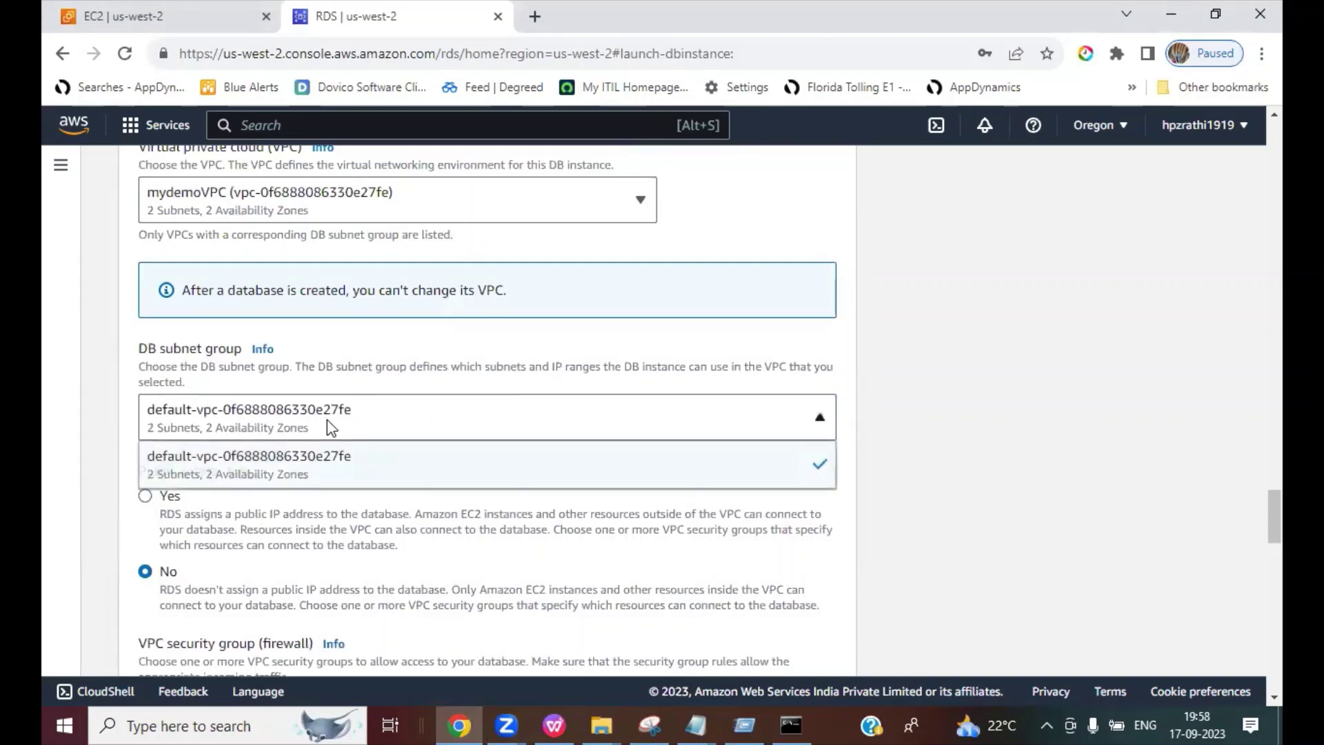
{"action": "left_click", "coordinate": [292, 468]}
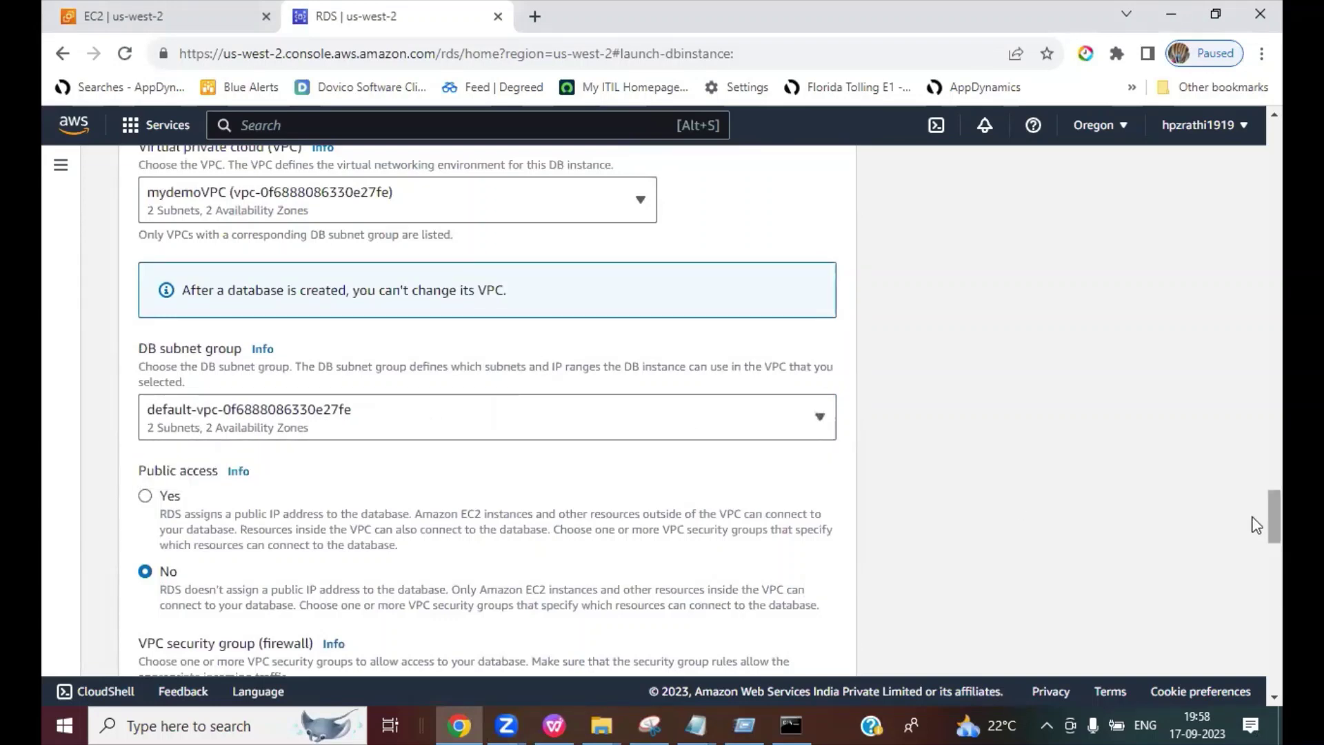
{"action": "left_click_drag", "start_coordinate": [1256, 526], "coordinate": [1252, 690]}
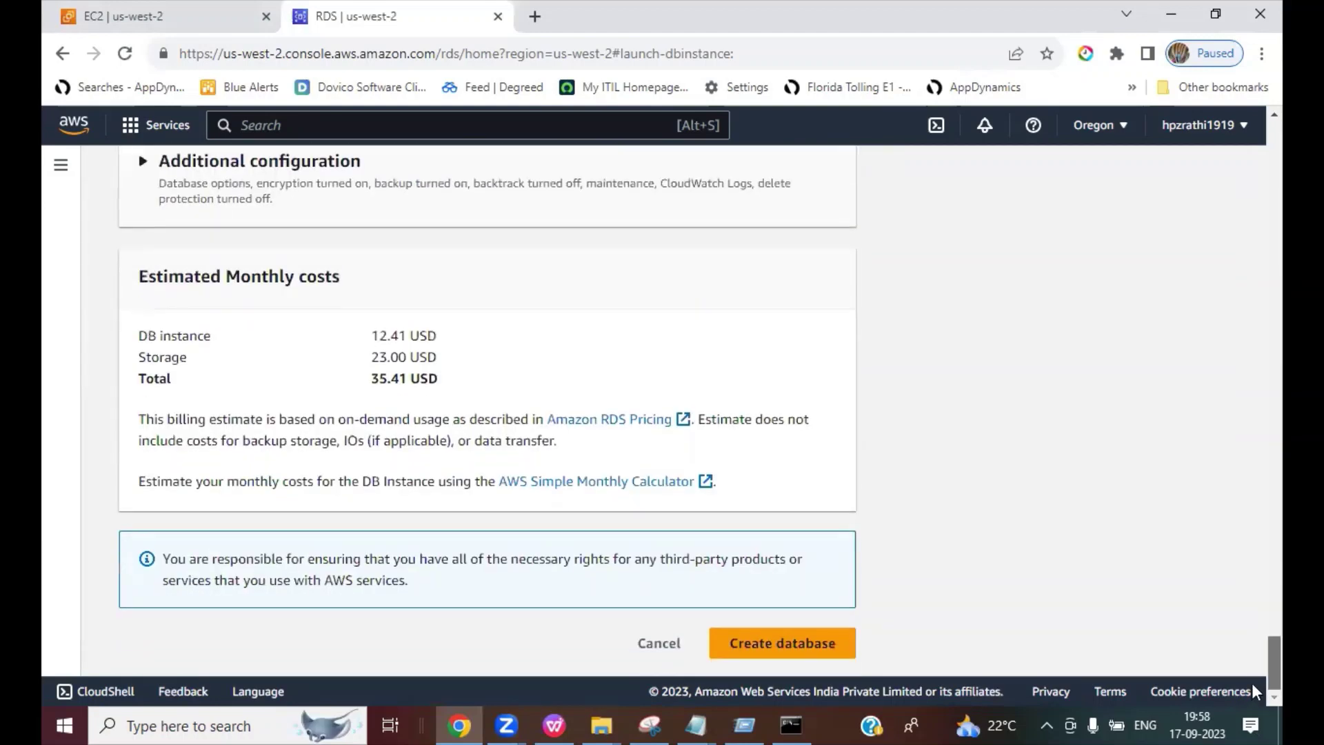
Step: Enter admin as the master username after the form flags it as missing
{"action": "left_click", "coordinate": [759, 644]}
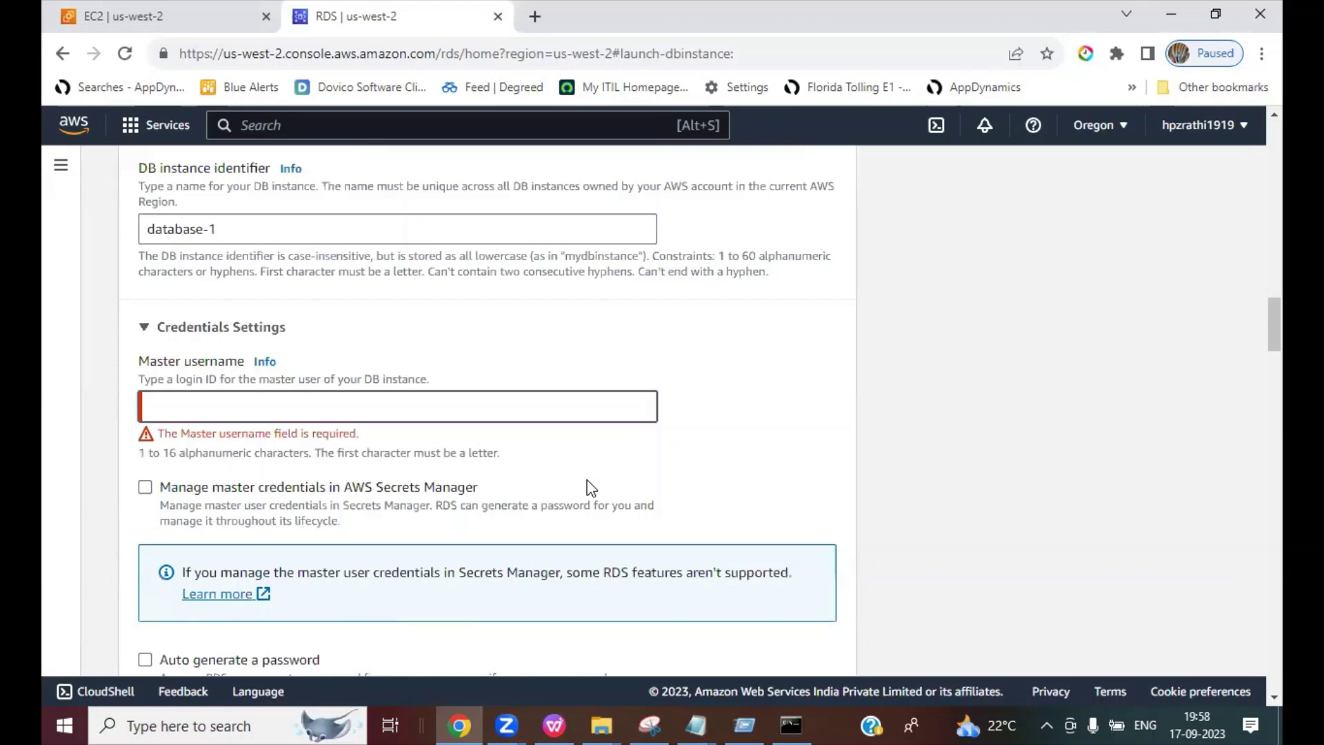
{"action": "type", "text": "admin"}
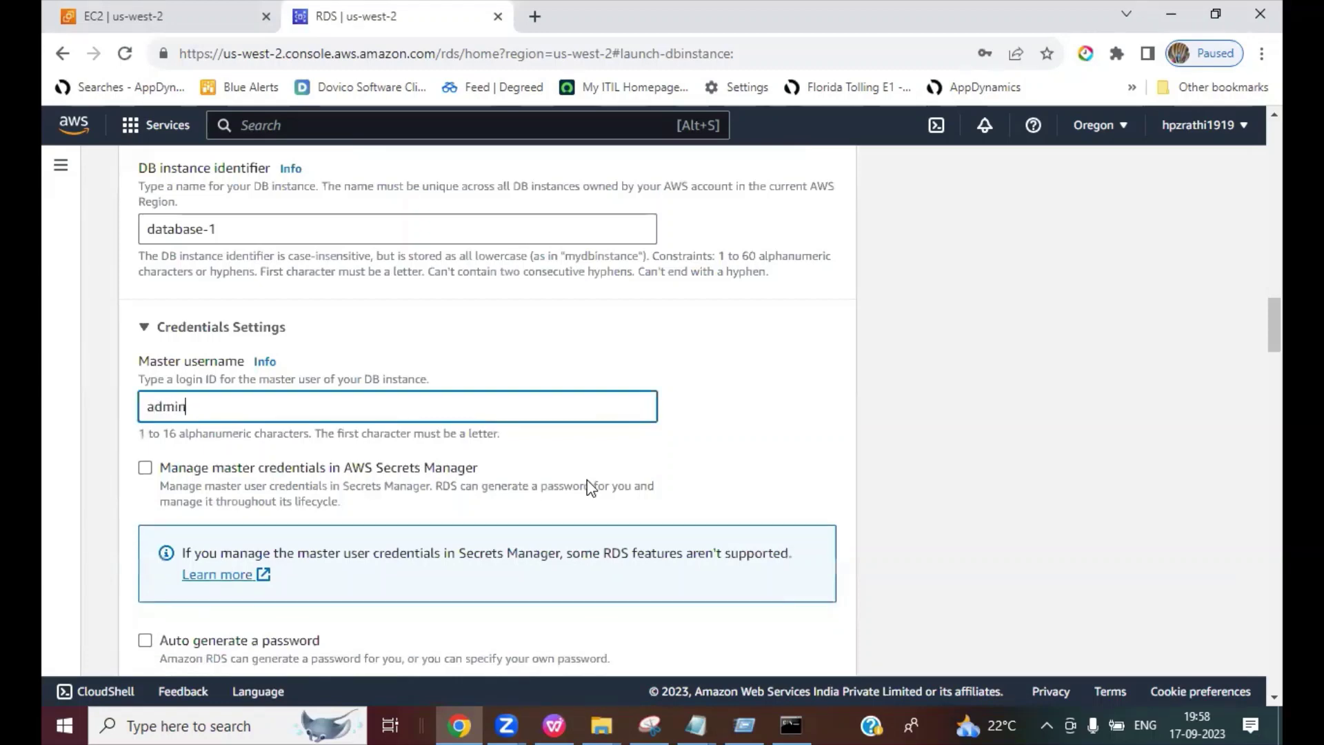
{"action": "left_click", "coordinate": [915, 489]}
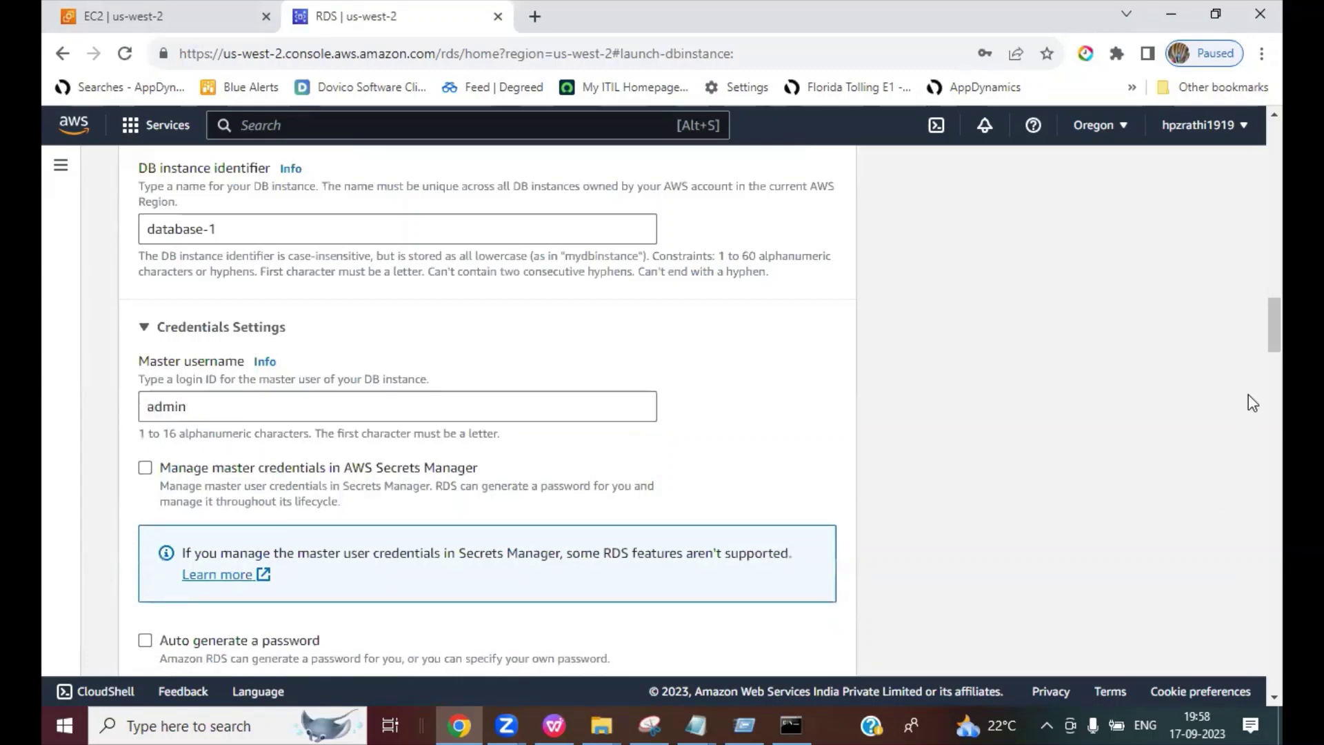
Step: Submit the form to create database-1
{"action": "scroll", "coordinate": [1254, 372], "scroll_direction": "down", "scroll_amount": 12}
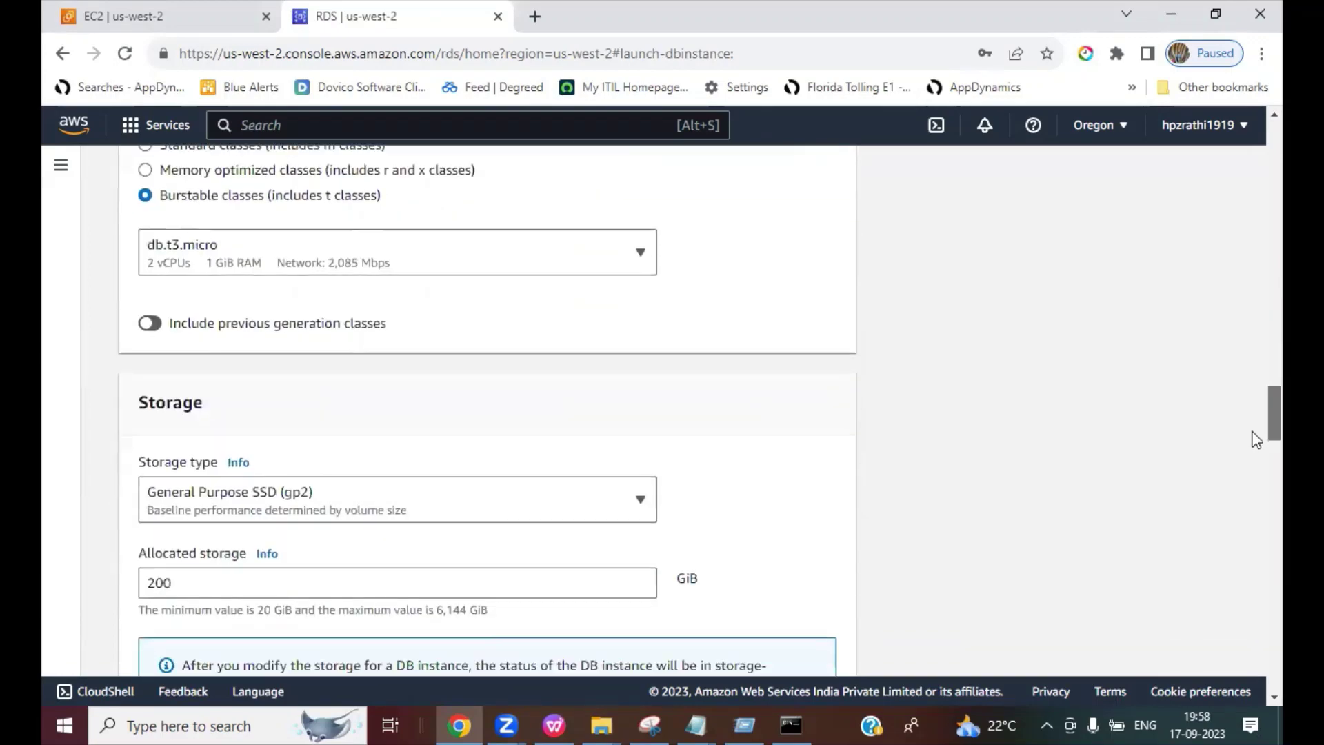
{"action": "left_click_drag", "start_coordinate": [1257, 440], "coordinate": [1252, 691]}
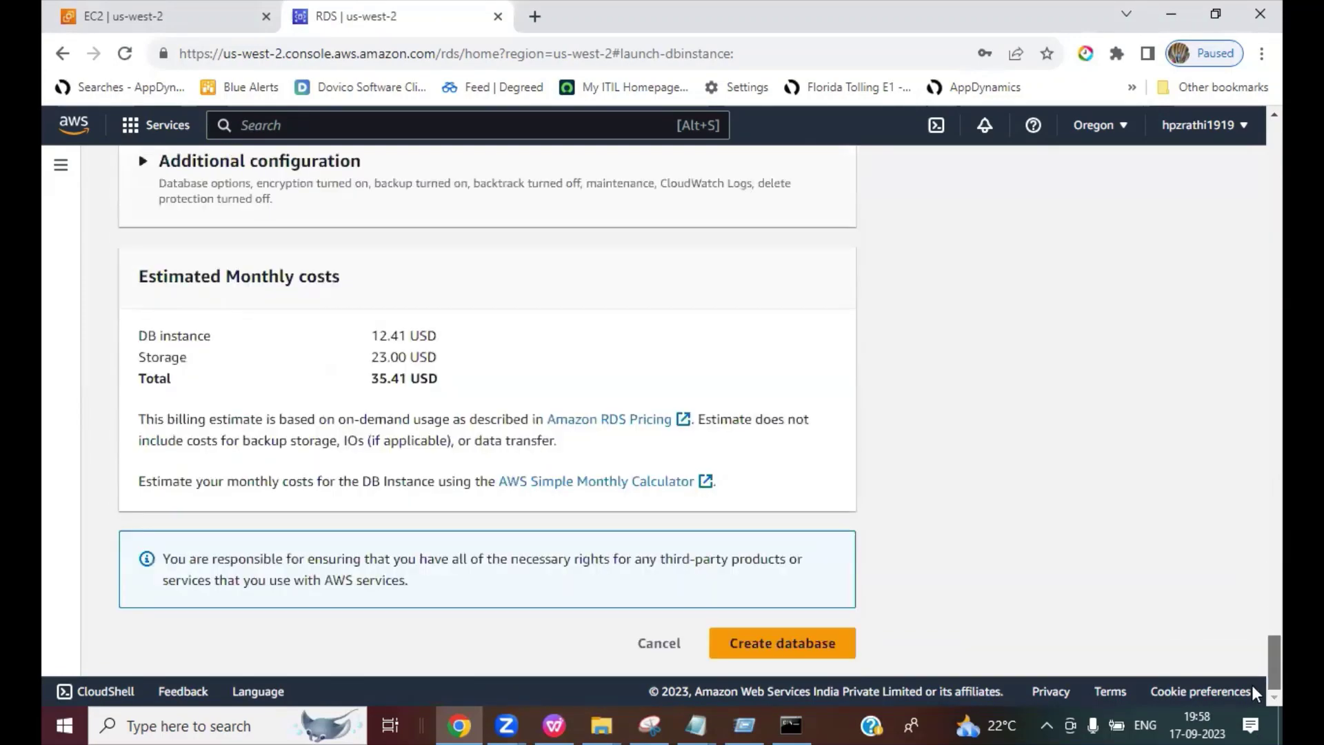
{"action": "left_click", "coordinate": [763, 645]}
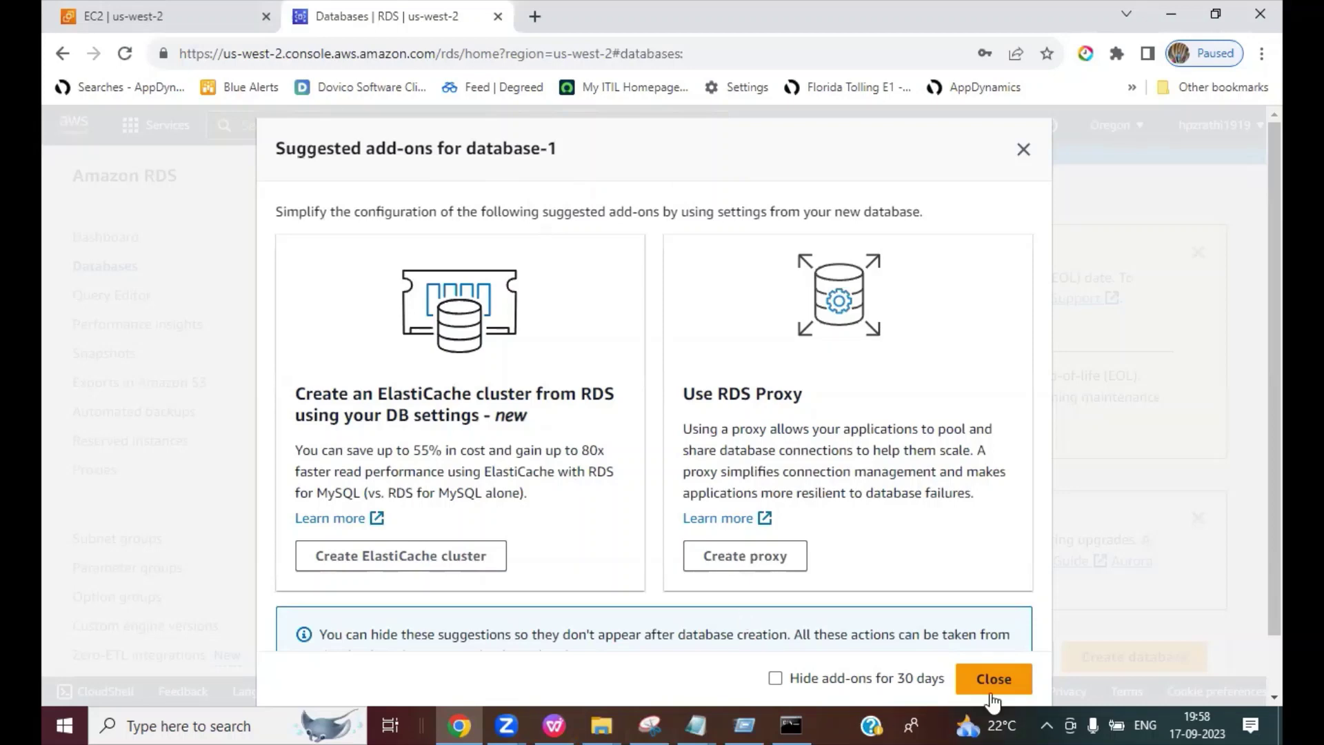
Step: Dismiss the add-on suggestions and refresh the Databases list until database-1 reads Available
{"action": "left_click", "coordinate": [1060, 197]}
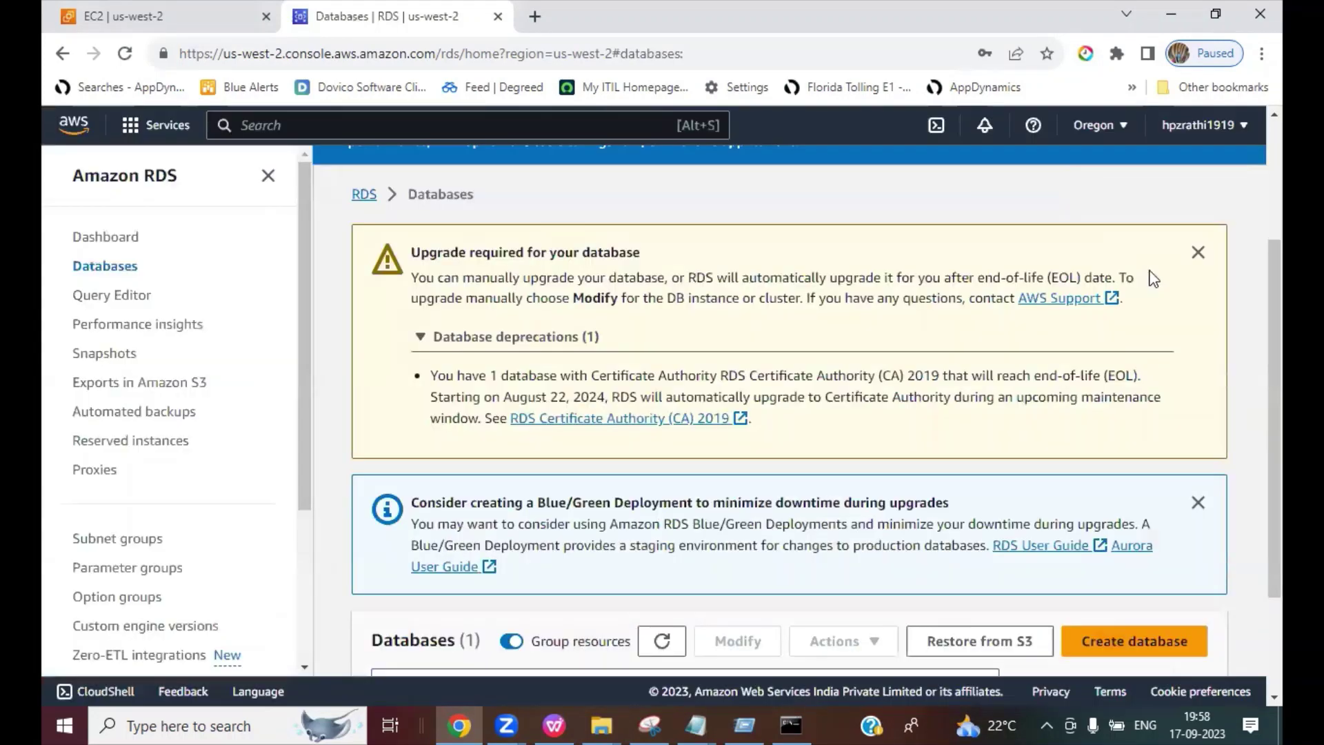
{"action": "scroll", "coordinate": [925, 542], "scroll_direction": "down", "scroll_amount": 2}
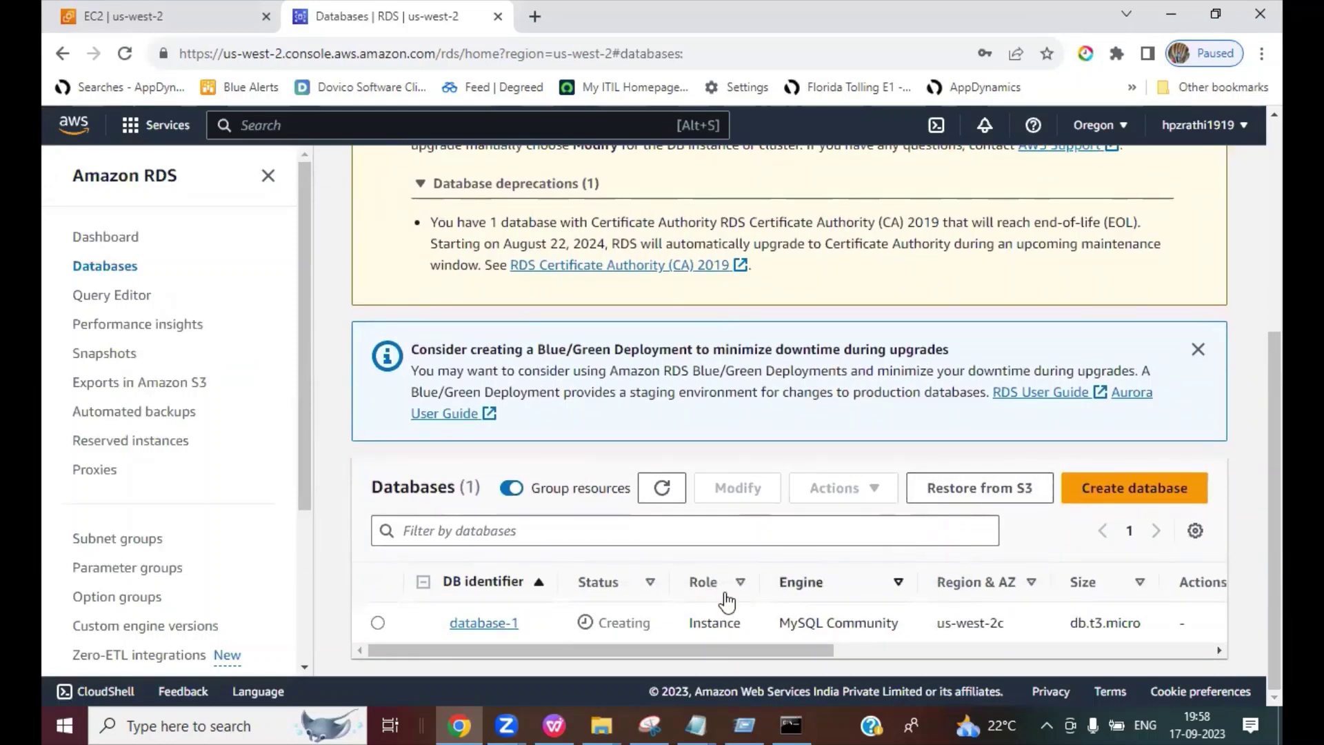
{"action": "left_click", "coordinate": [664, 489]}
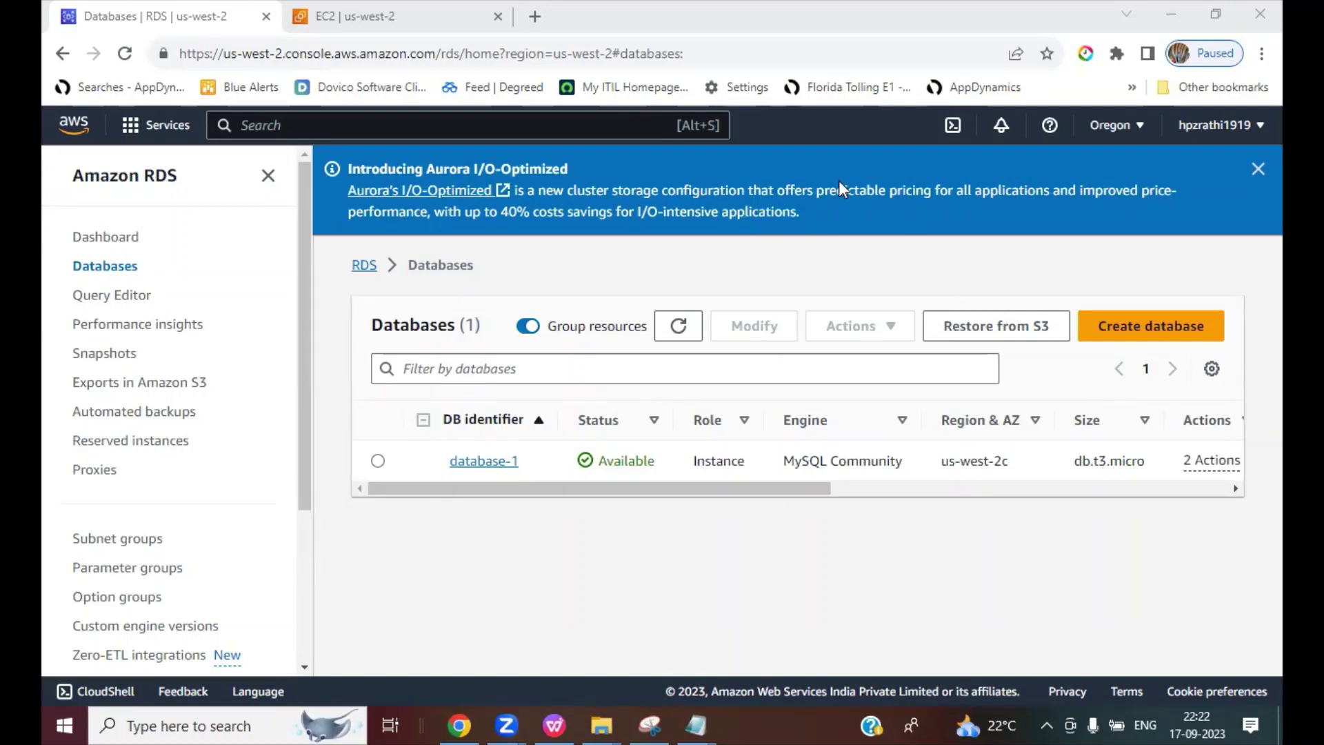
Step: Open database-1 and review its endpoint, port 3306, mydemoVPC and testSGRDS security group
{"action": "mouse_move", "coordinate": [656, 439]}
{"action": "left_mouse_down"}
{"action": "mouse_move", "coordinate": [661, 461]}
{"action": "mouse_move", "coordinate": [693, 392]}
{"action": "left_mouse_up"}
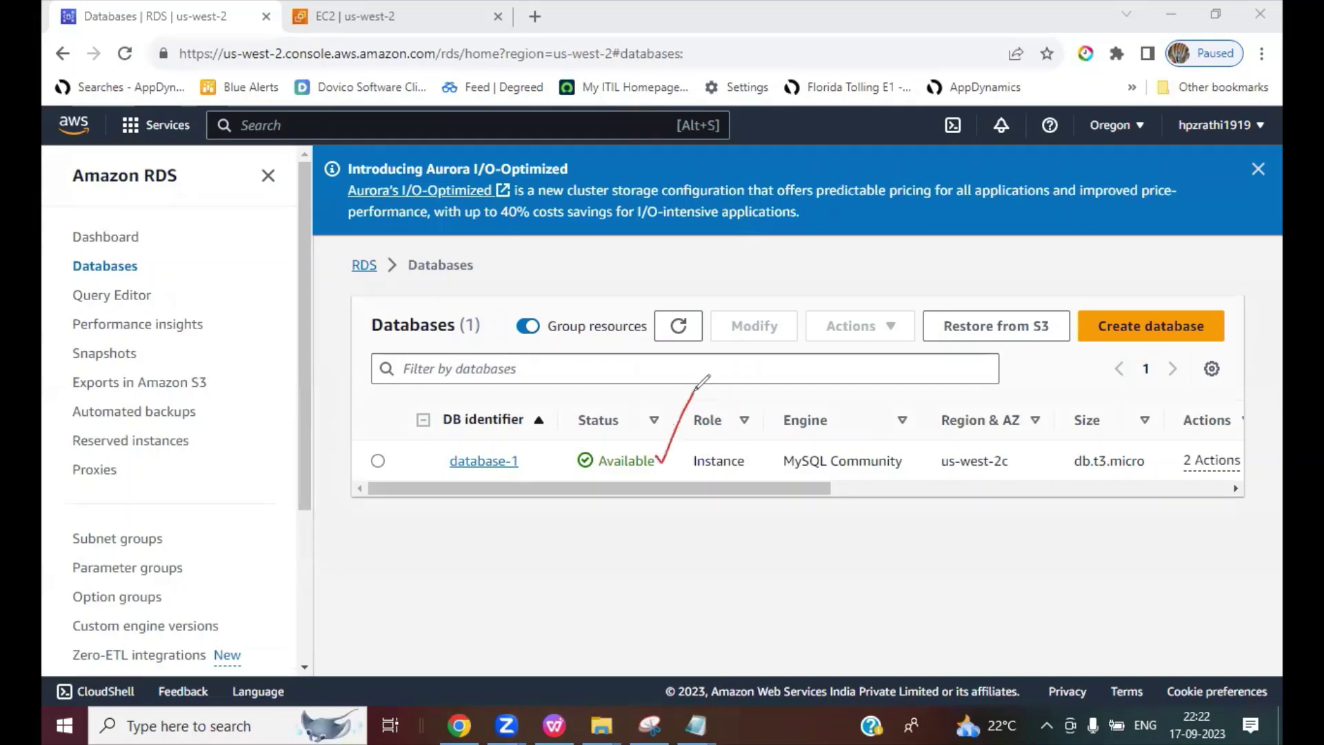
{"action": "left_click", "coordinate": [932, 165]}
{"action": "left_click", "coordinate": [490, 464]}
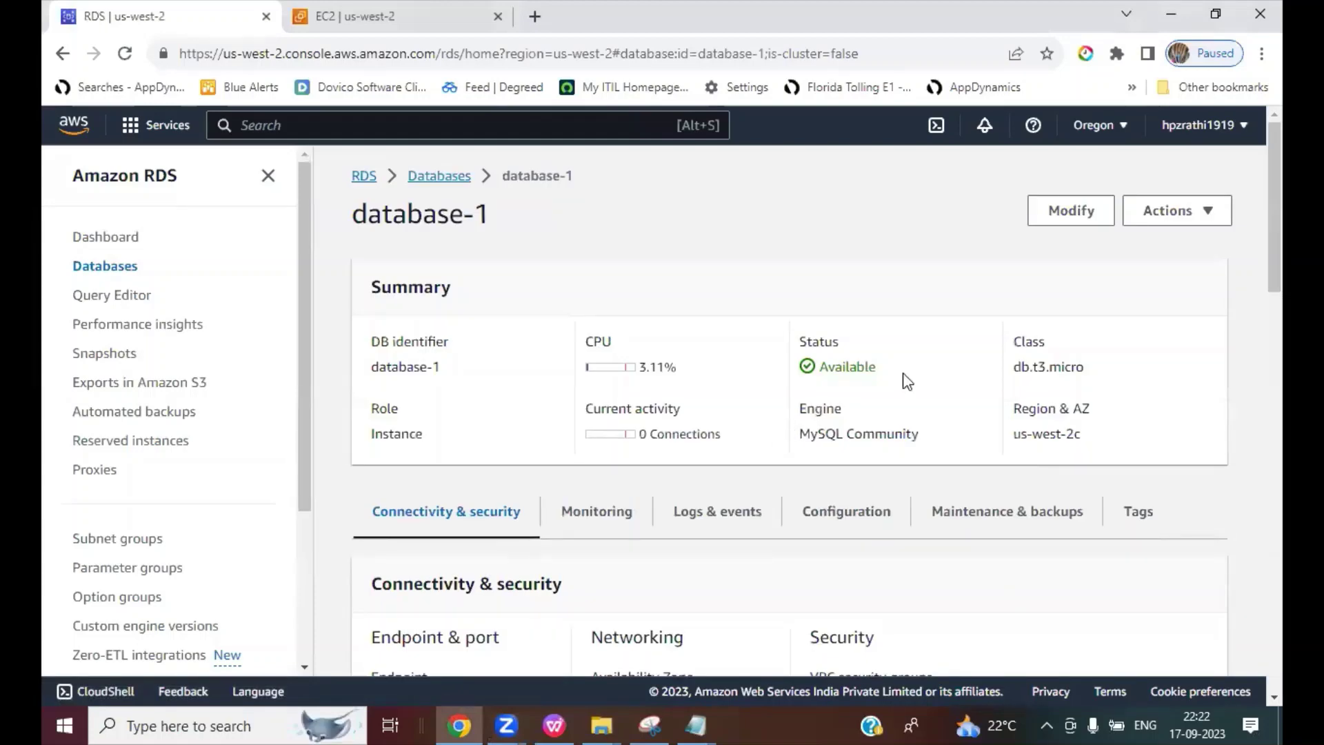
{"action": "scroll", "coordinate": [1254, 238], "scroll_direction": "down", "scroll_amount": 1}
{"action": "scroll", "coordinate": [1254, 276], "scroll_direction": "down", "scroll_amount": 3}
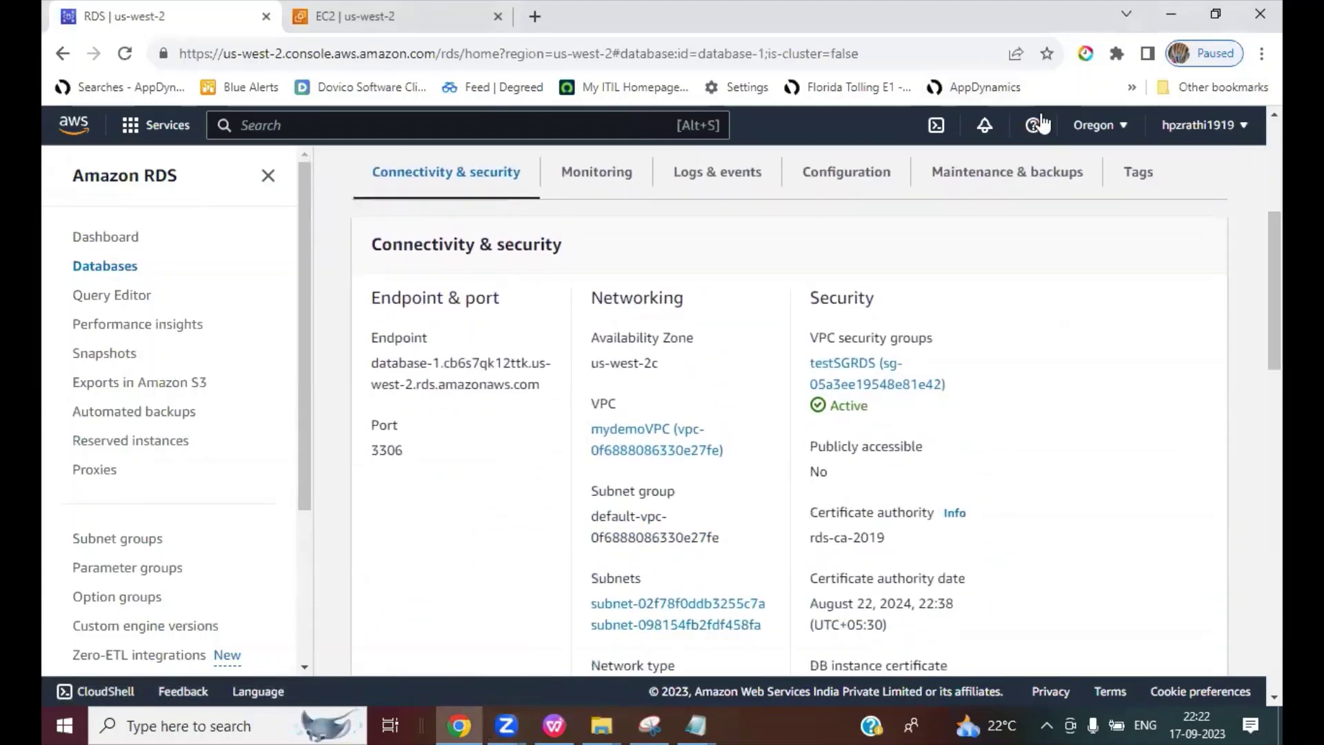
{"action": "left_click_drag", "start_coordinate": [372, 372], "coordinate": [554, 369]}
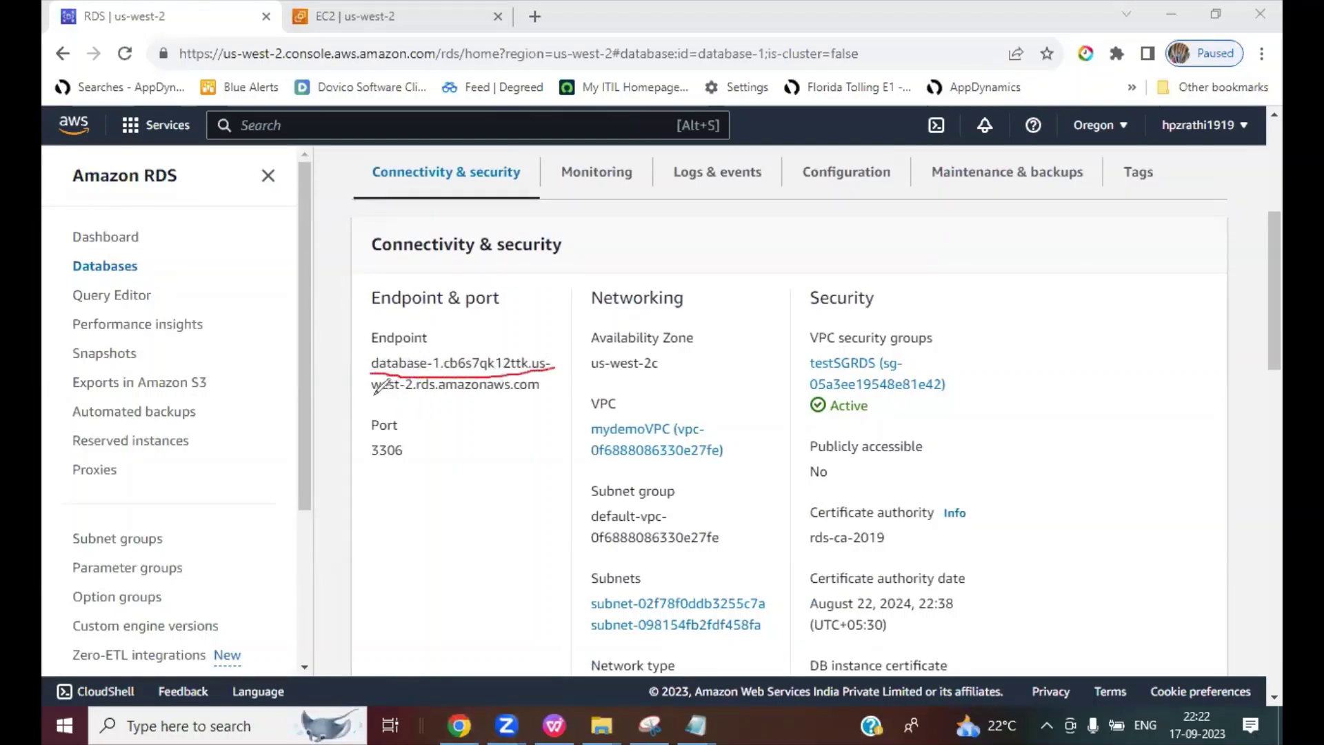
{"action": "left_click_drag", "start_coordinate": [372, 397], "coordinate": [539, 392]}
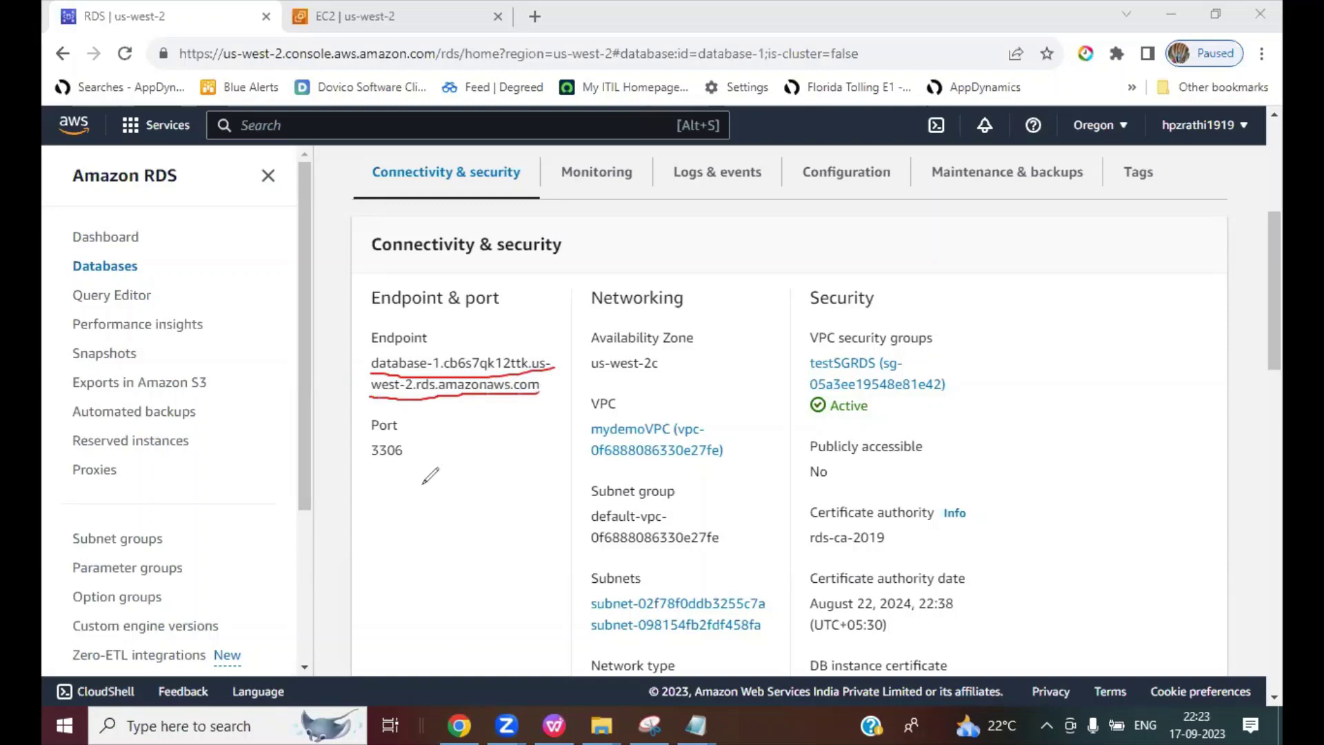
{"action": "left_click_drag", "start_coordinate": [366, 460], "coordinate": [412, 460]}
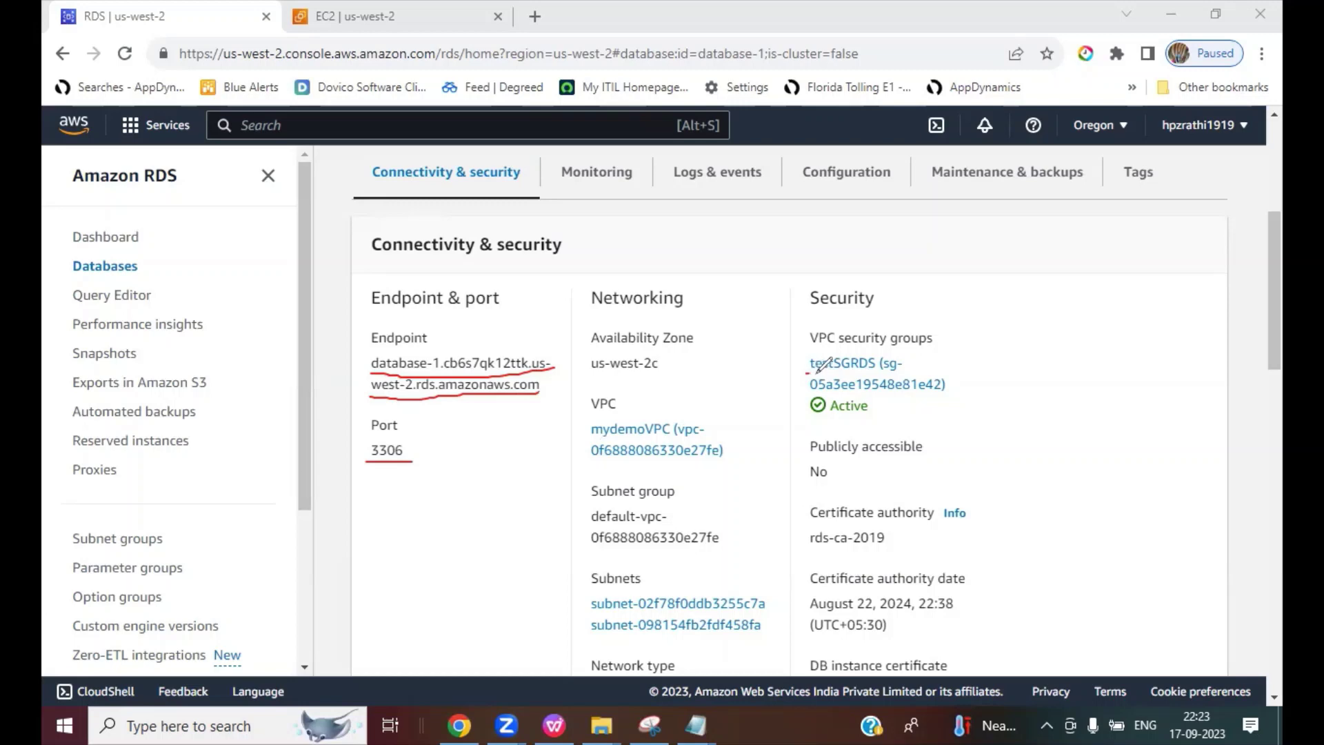
{"action": "left_click_drag", "start_coordinate": [817, 372], "coordinate": [891, 374]}
{"action": "left_click_drag", "start_coordinate": [806, 395], "coordinate": [888, 394]}
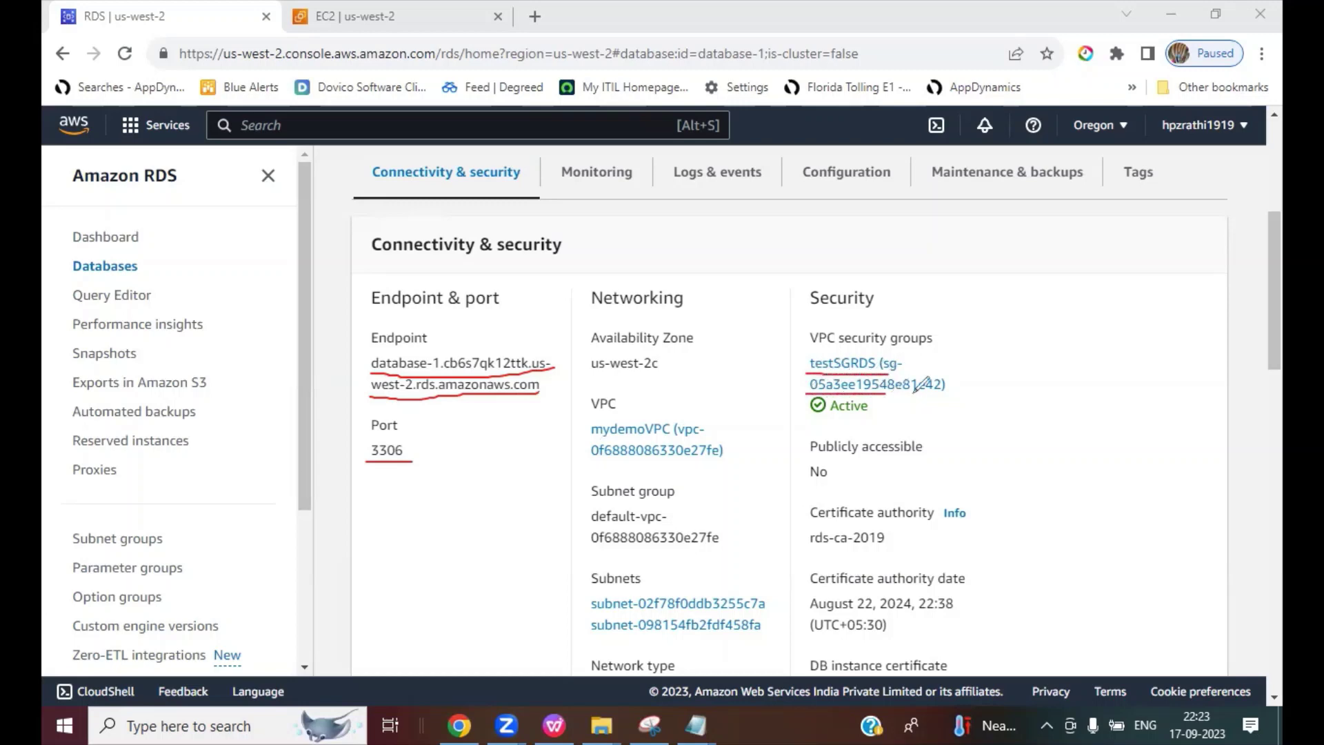
Step: Open the testSGRDS security group's inbound rules editor
{"action": "key", "text": "e"}
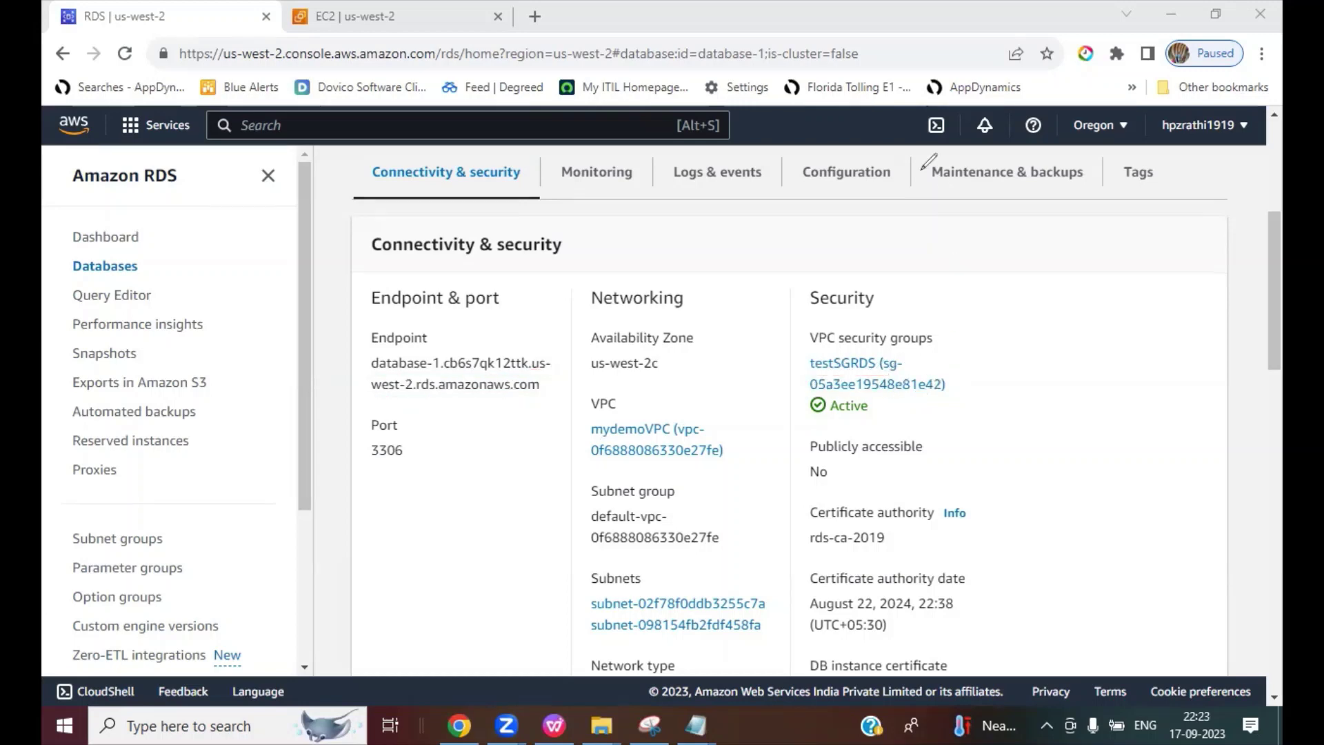
{"action": "left_click", "coordinate": [843, 384]}
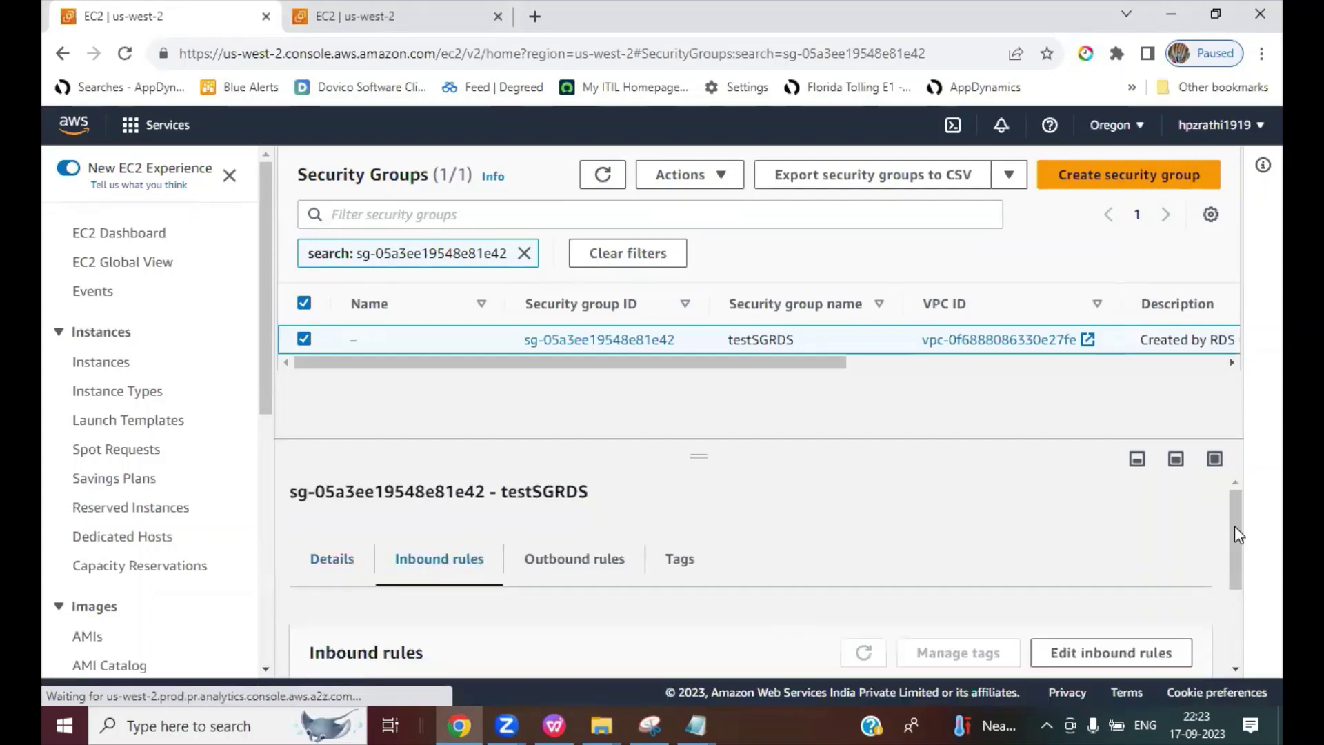
{"action": "scroll", "coordinate": [1235, 526], "scroll_direction": "down", "scroll_amount": 2}
{"action": "left_click", "coordinate": [1106, 545]}
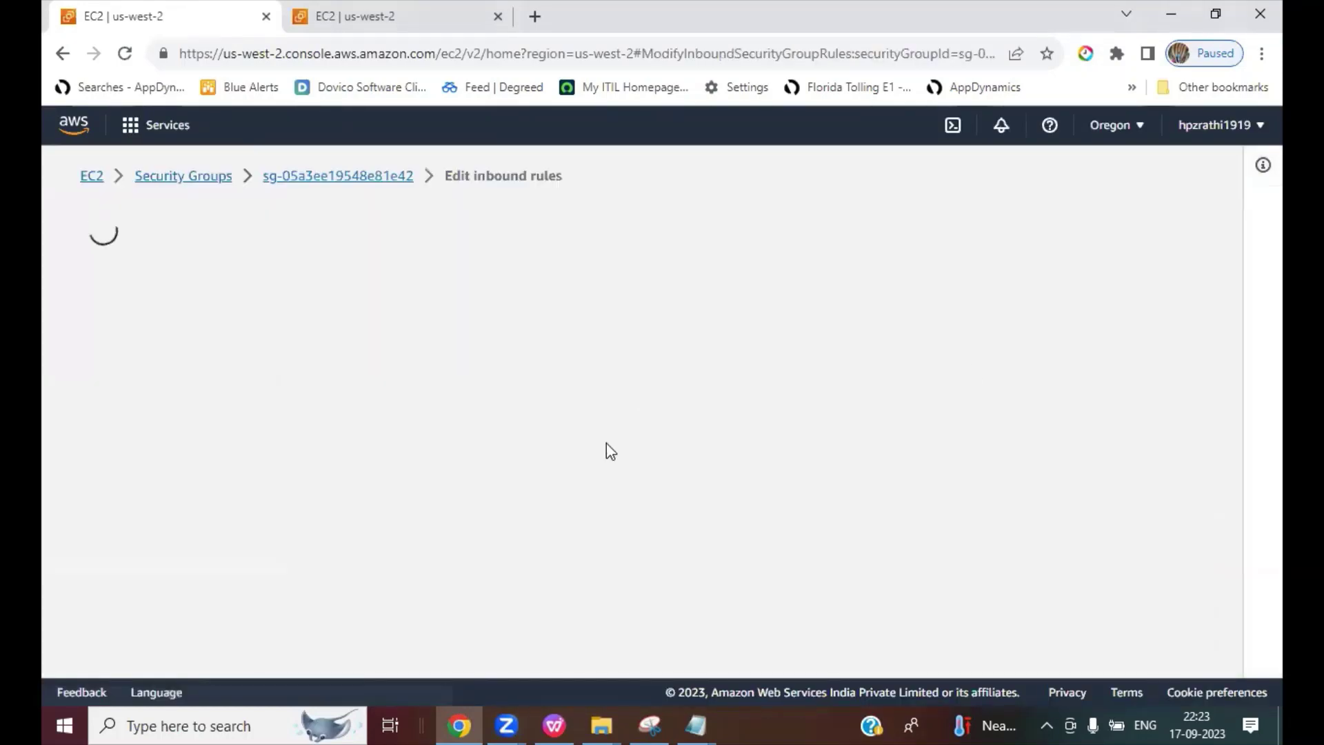
Step: Review the MYSQL/Aurora 3306 rule from 10.0.0.32/27, then return to the Security Groups list
{"action": "key", "text": "ctrl+2"}
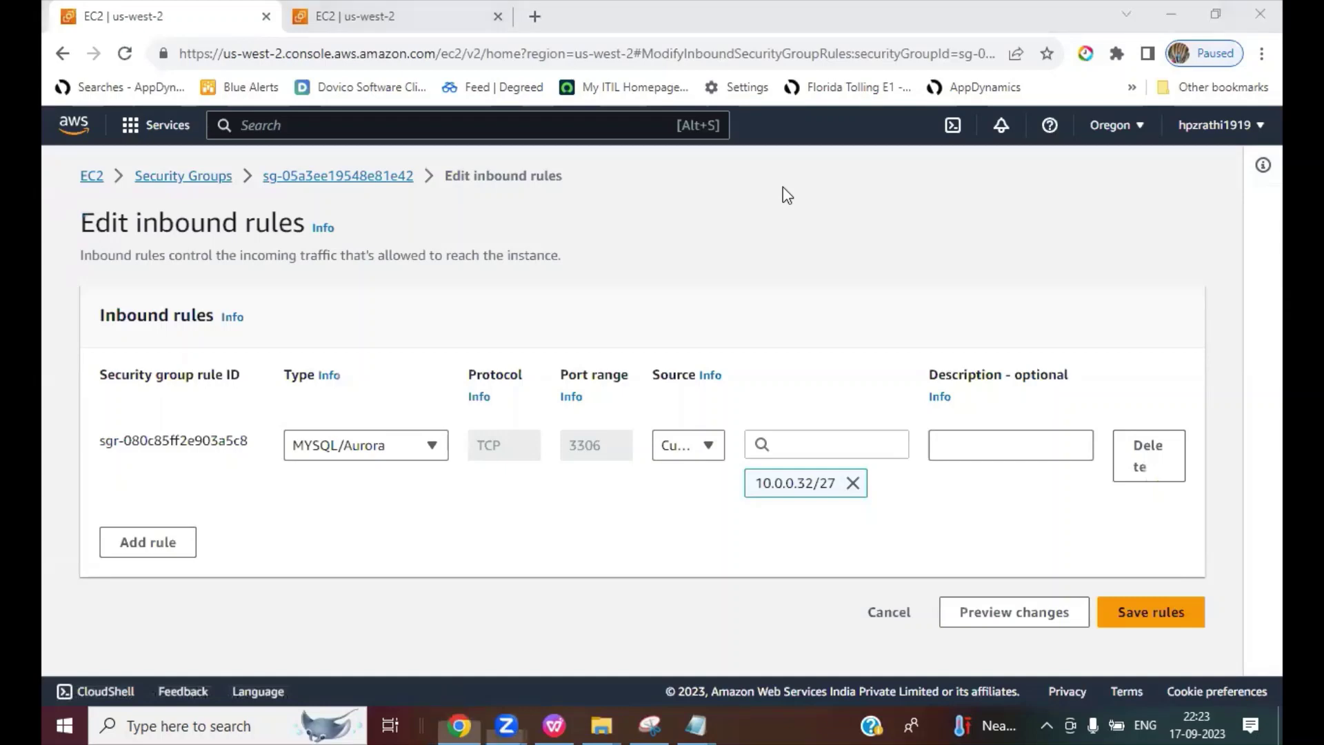
{"action": "left_click_drag", "start_coordinate": [293, 464], "coordinate": [370, 463]}
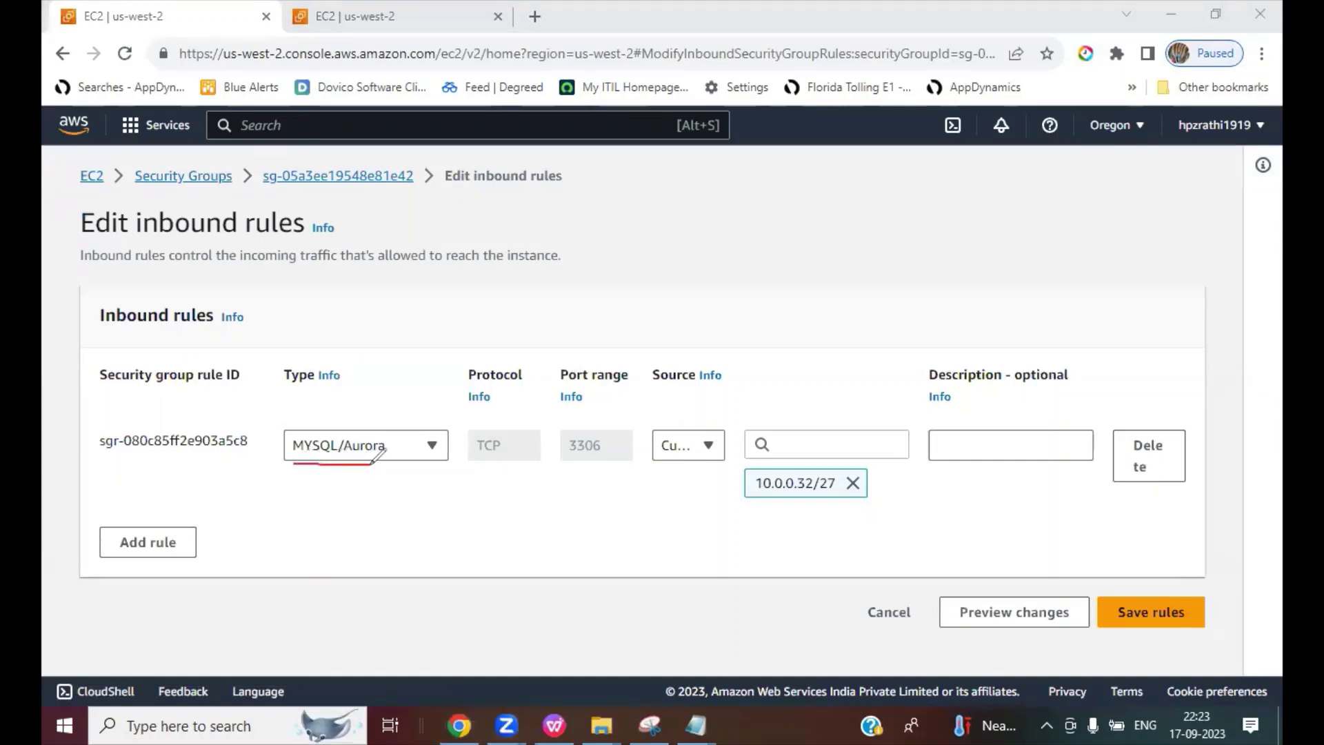
{"action": "left_click_drag", "start_coordinate": [566, 460], "coordinate": [613, 454]}
{"action": "left_click_drag", "start_coordinate": [746, 497], "coordinate": [867, 499]}
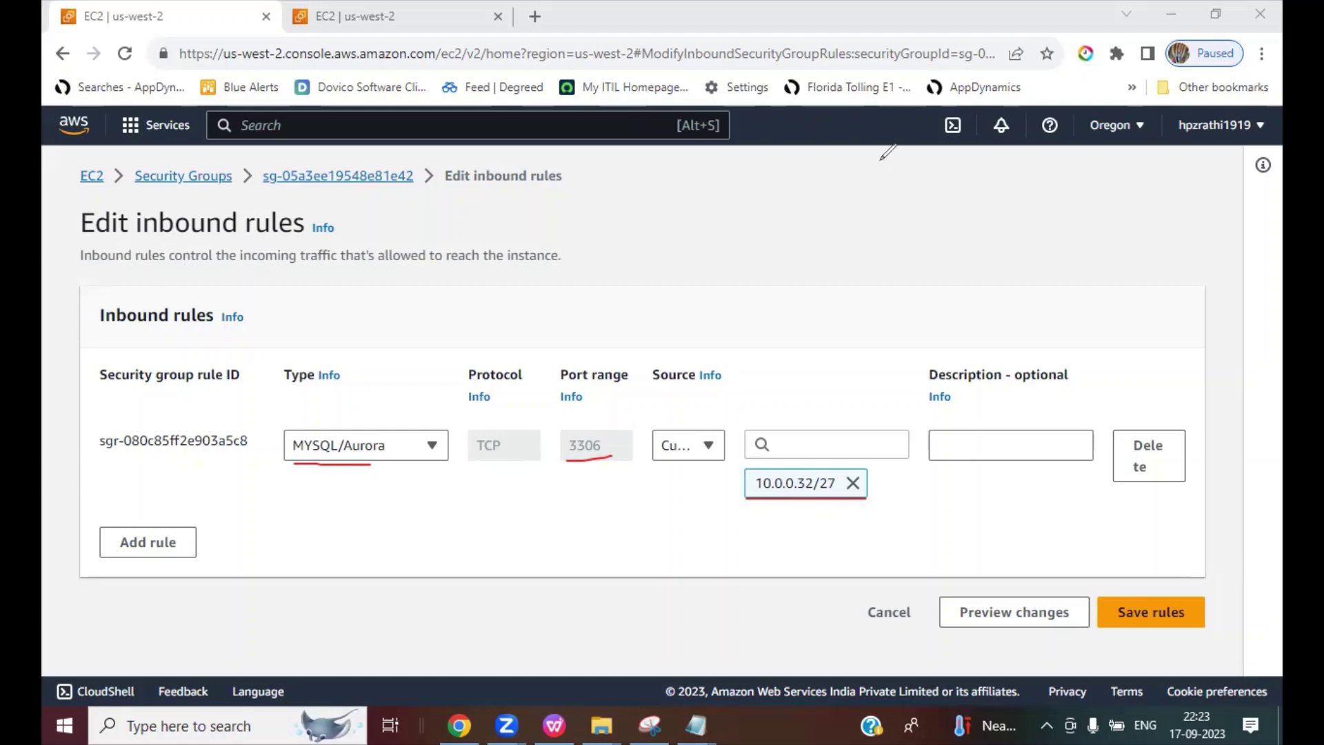
{"action": "key", "text": "Escape"}
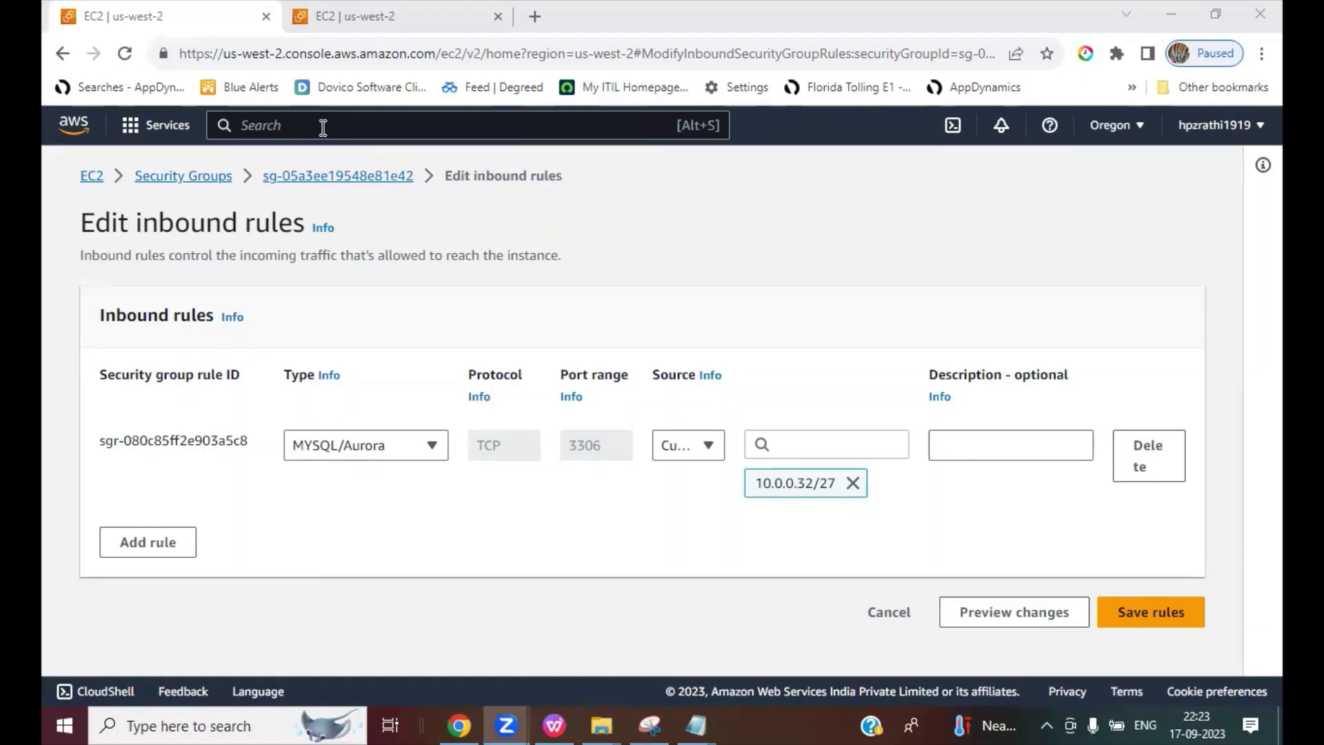
{"action": "left_click", "coordinate": [307, 19]}
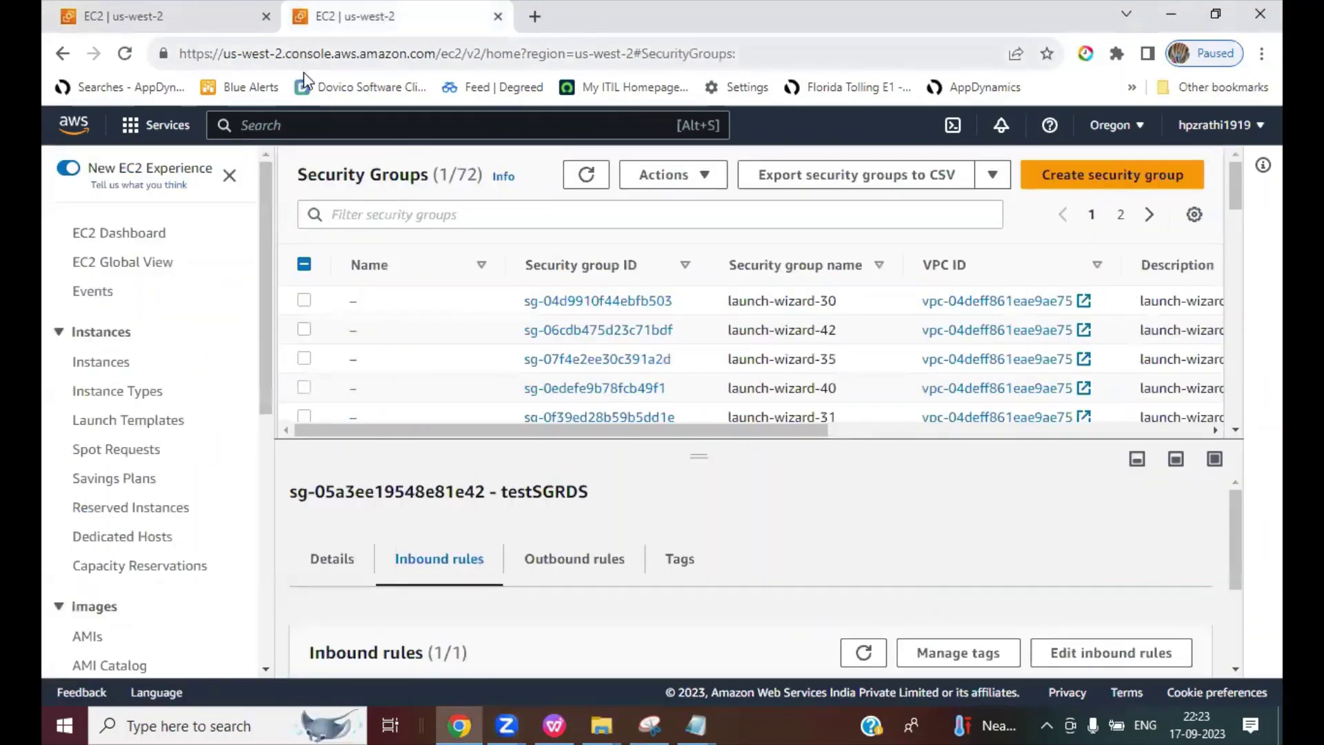
{"action": "left_click", "coordinate": [290, 124]}
{"action": "type", "text": "vPC"}
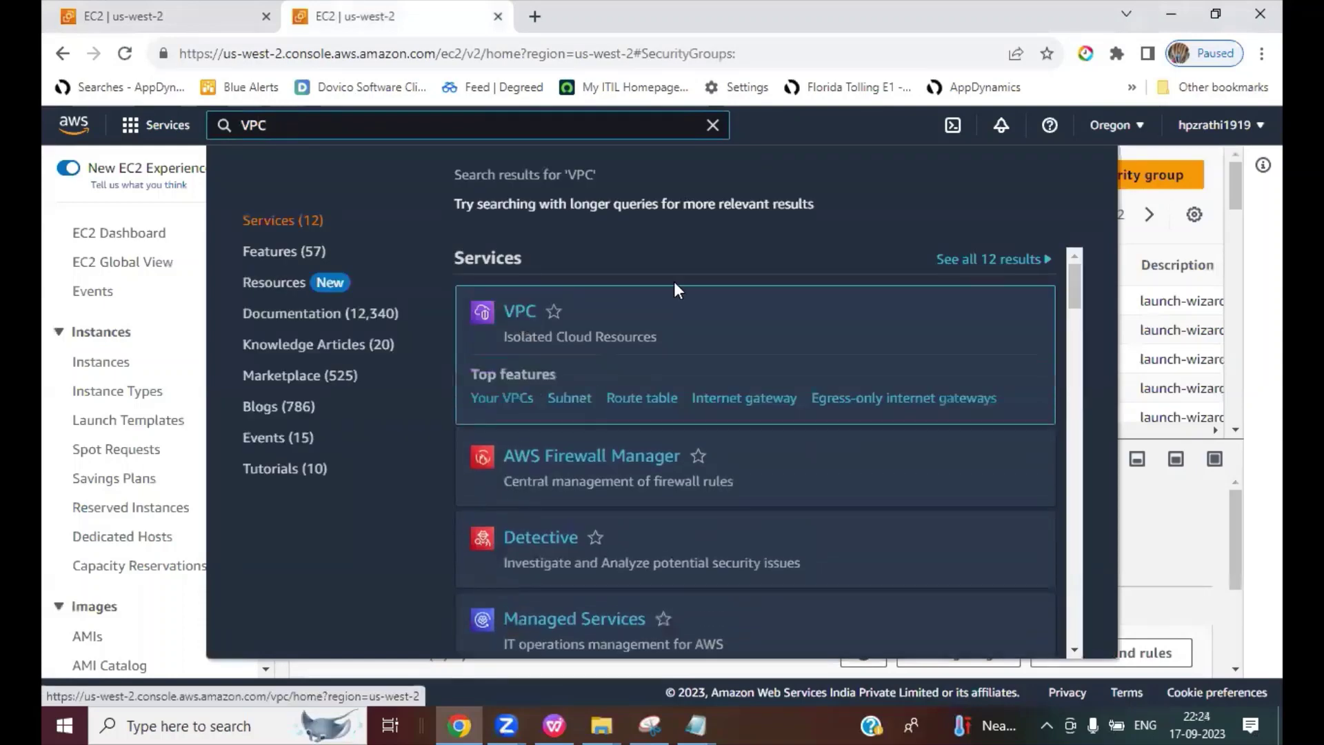
{"action": "left_click", "coordinate": [674, 284]}
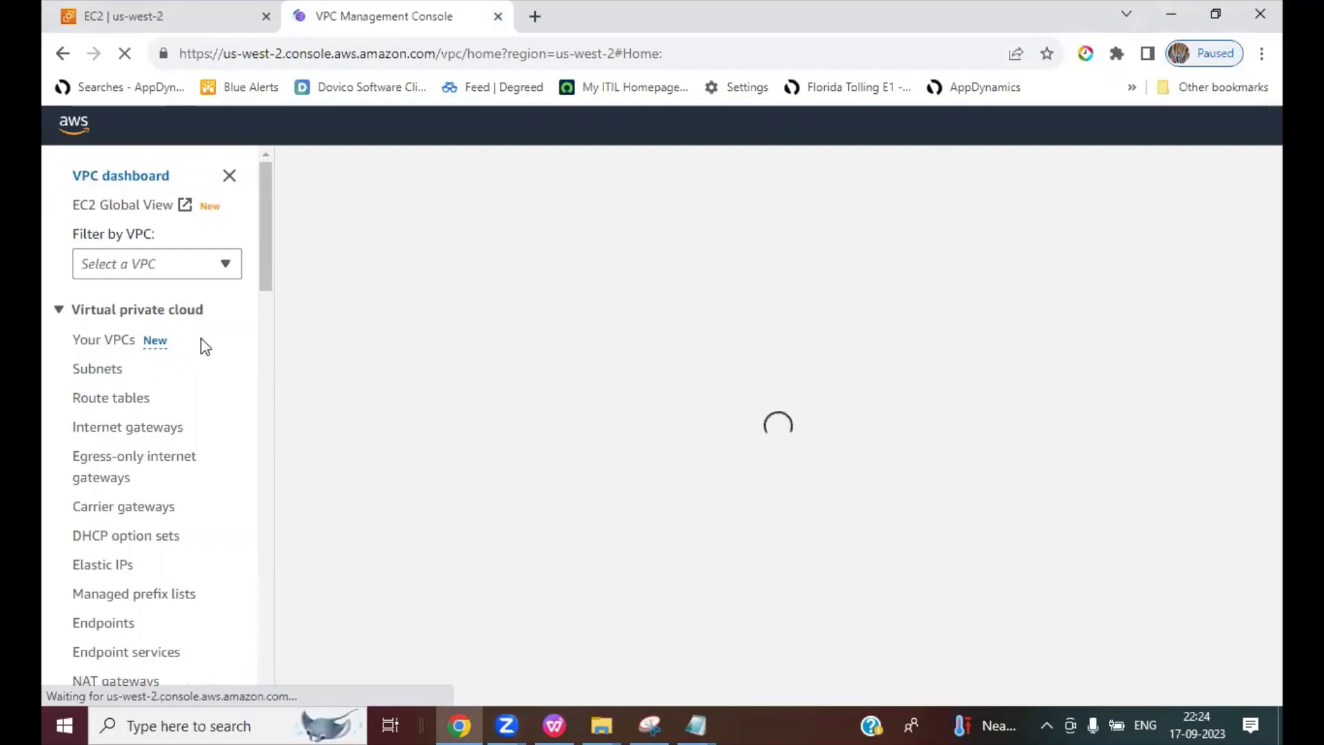
{"action": "left_click", "coordinate": [98, 370]}
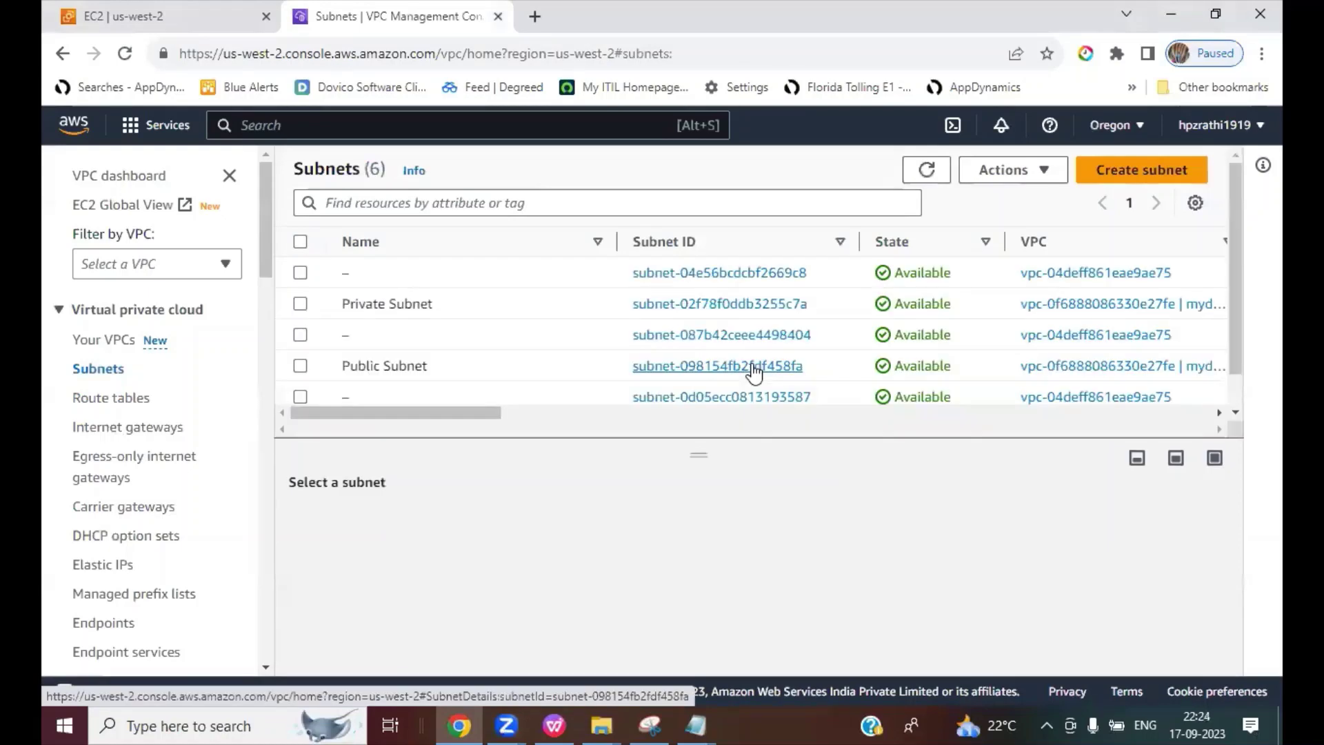
{"action": "left_click", "coordinate": [300, 304]}
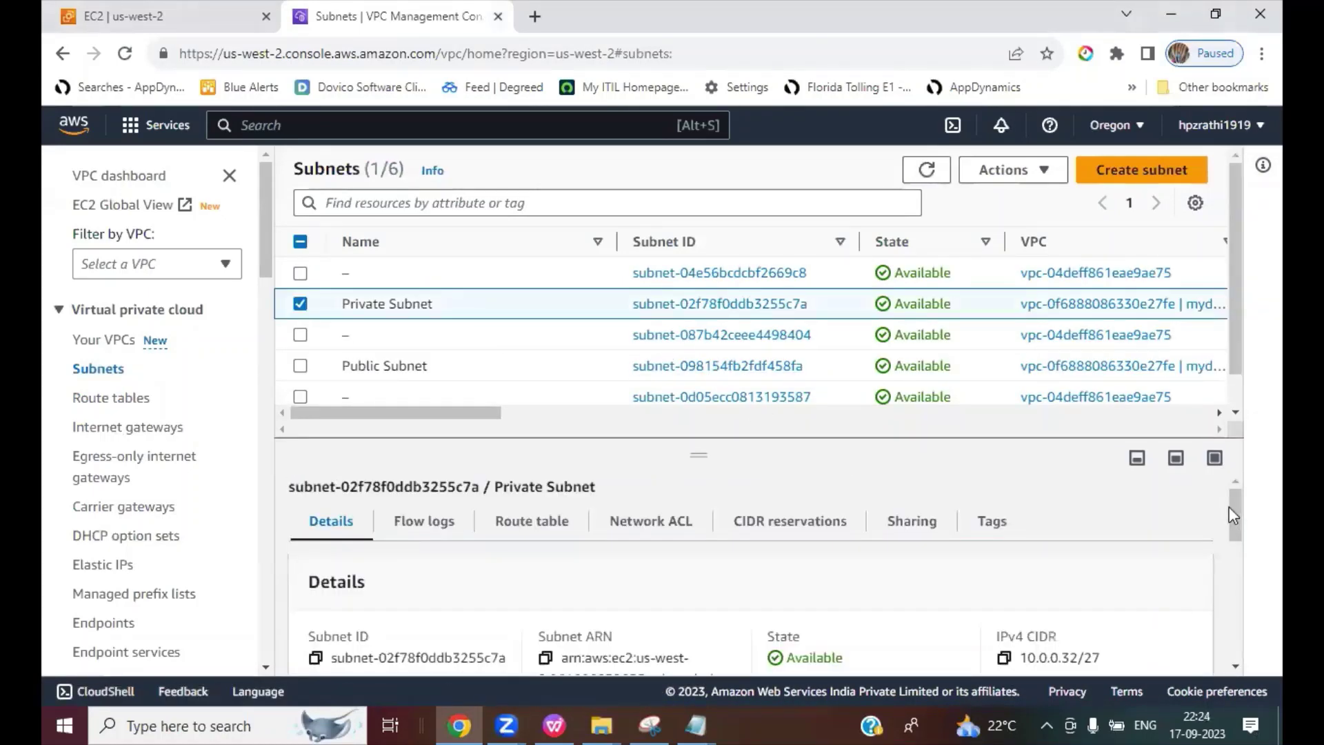
{"action": "left_click_drag", "start_coordinate": [1234, 516], "coordinate": [1243, 536]}
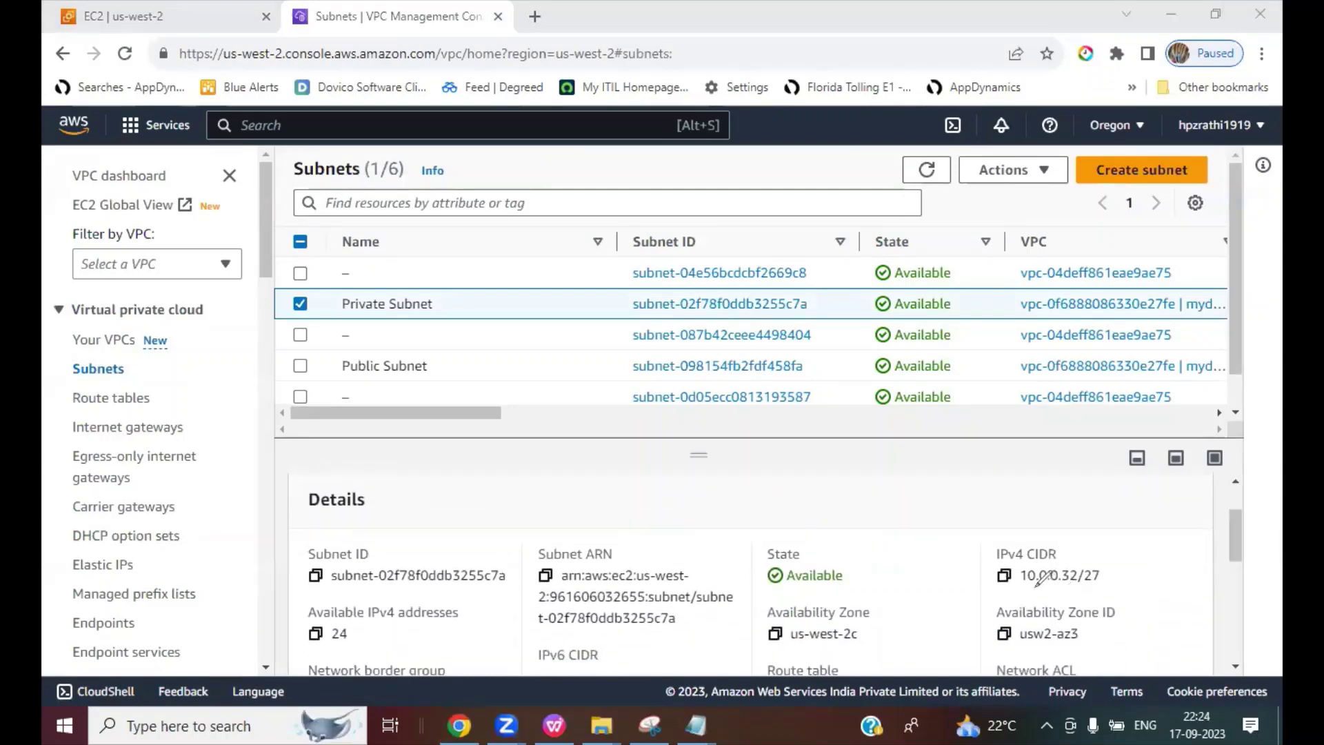
{"action": "left_click_drag", "start_coordinate": [1017, 585], "coordinate": [1102, 586]}
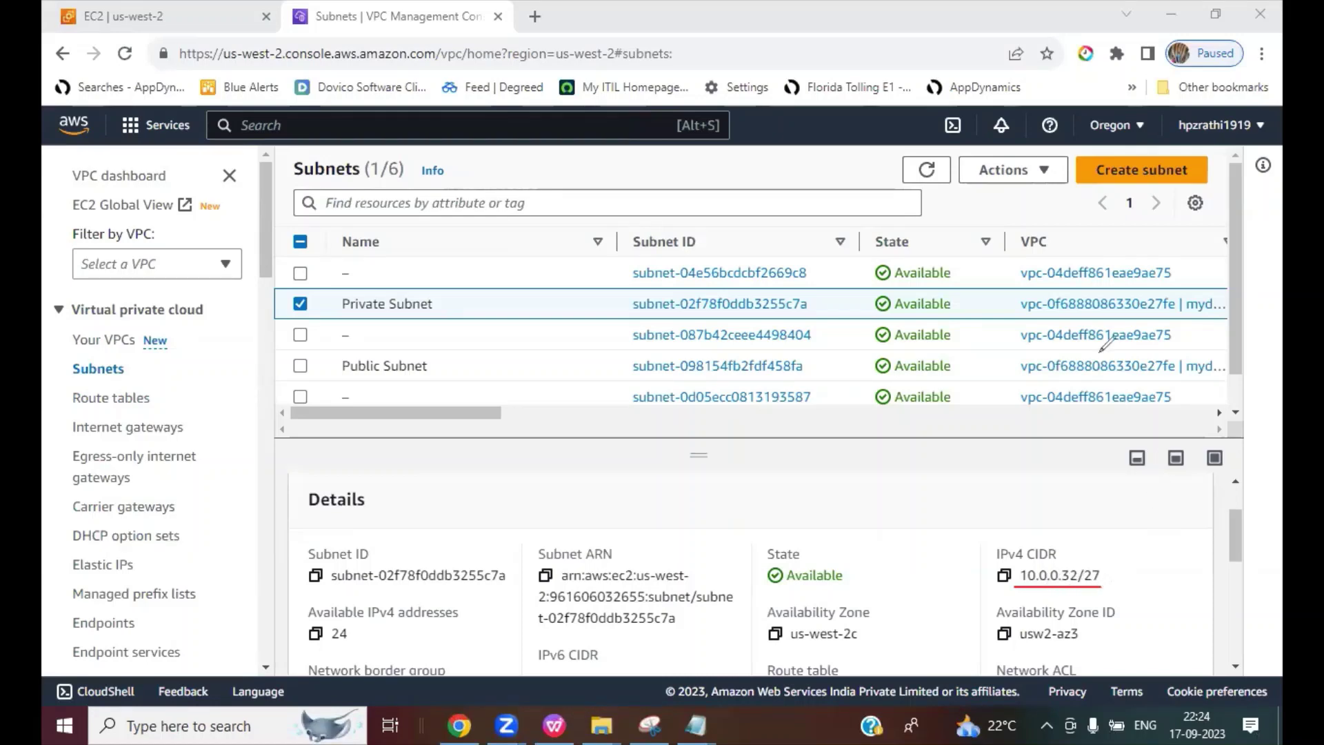
{"action": "key", "text": "Escape"}
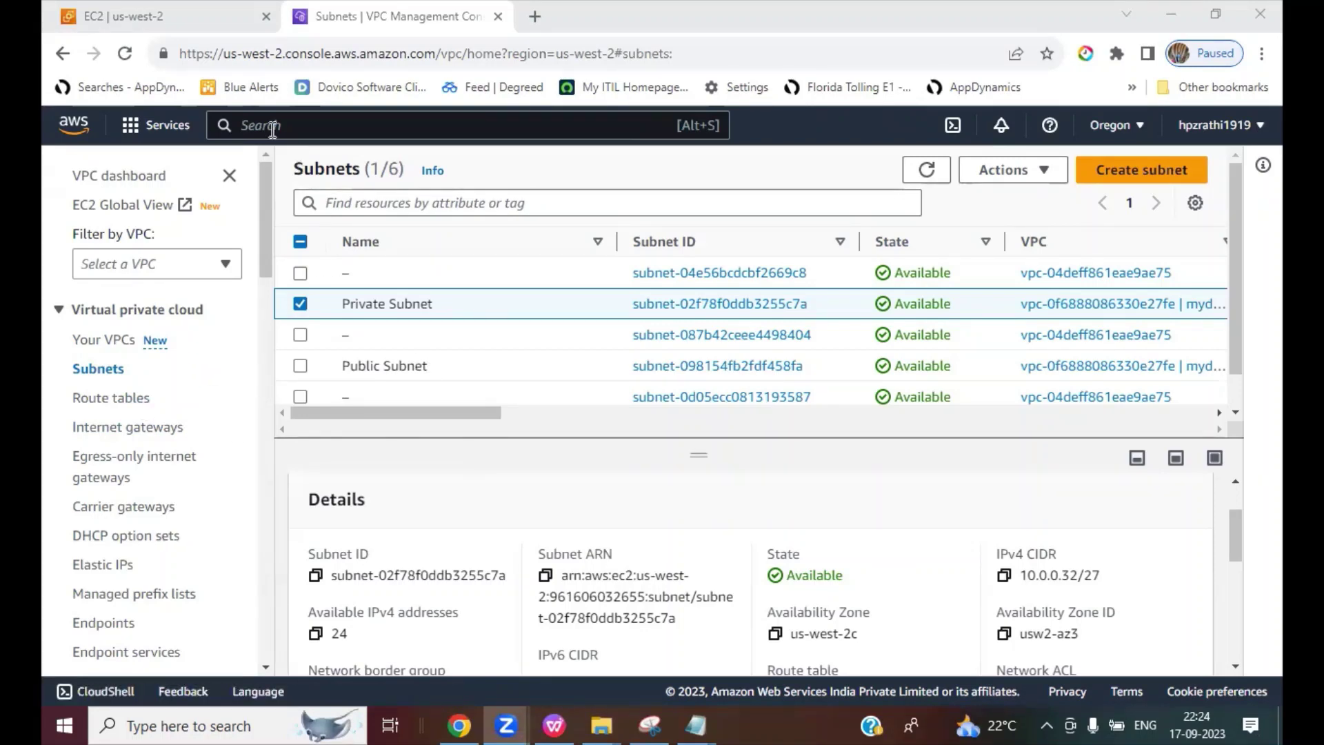
Step: Select Webserver among running instances and copy its public IPv4 34.213.73.223
{"action": "left_click", "coordinate": [166, 20]}
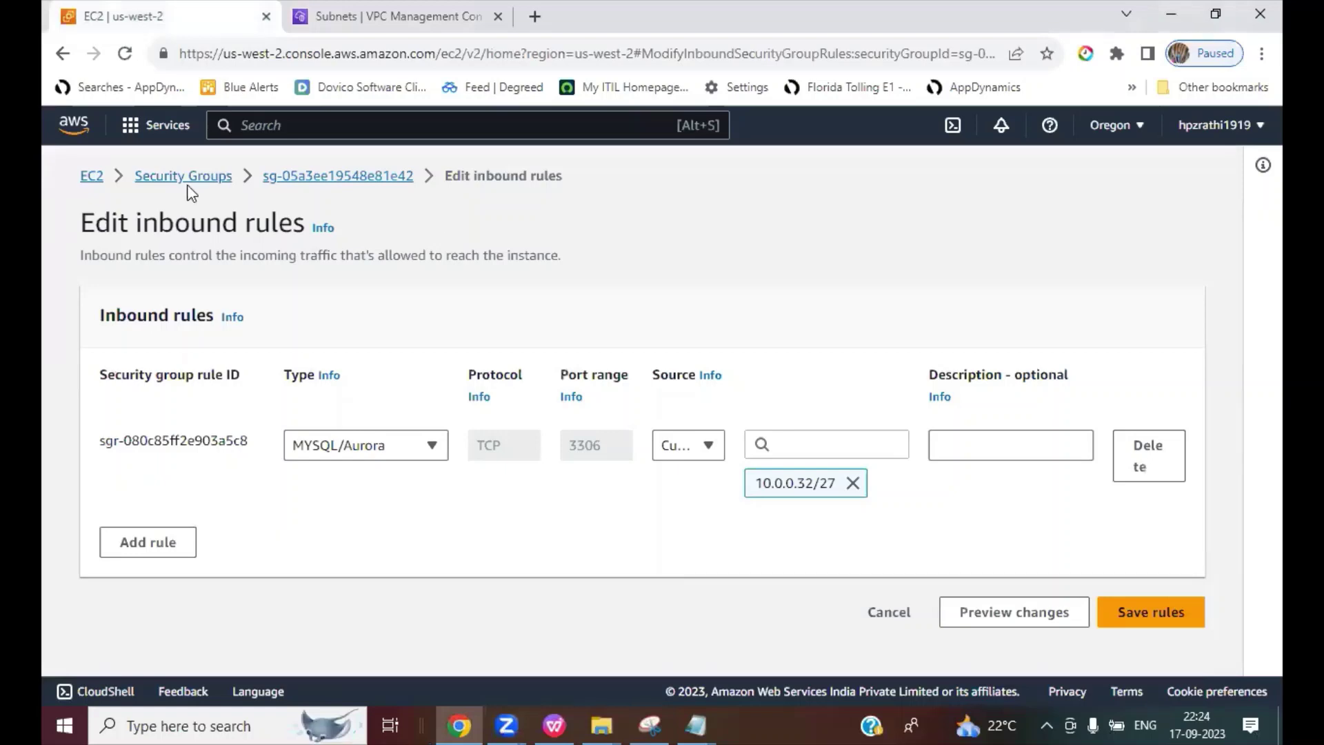
{"action": "left_click", "coordinate": [92, 176]}
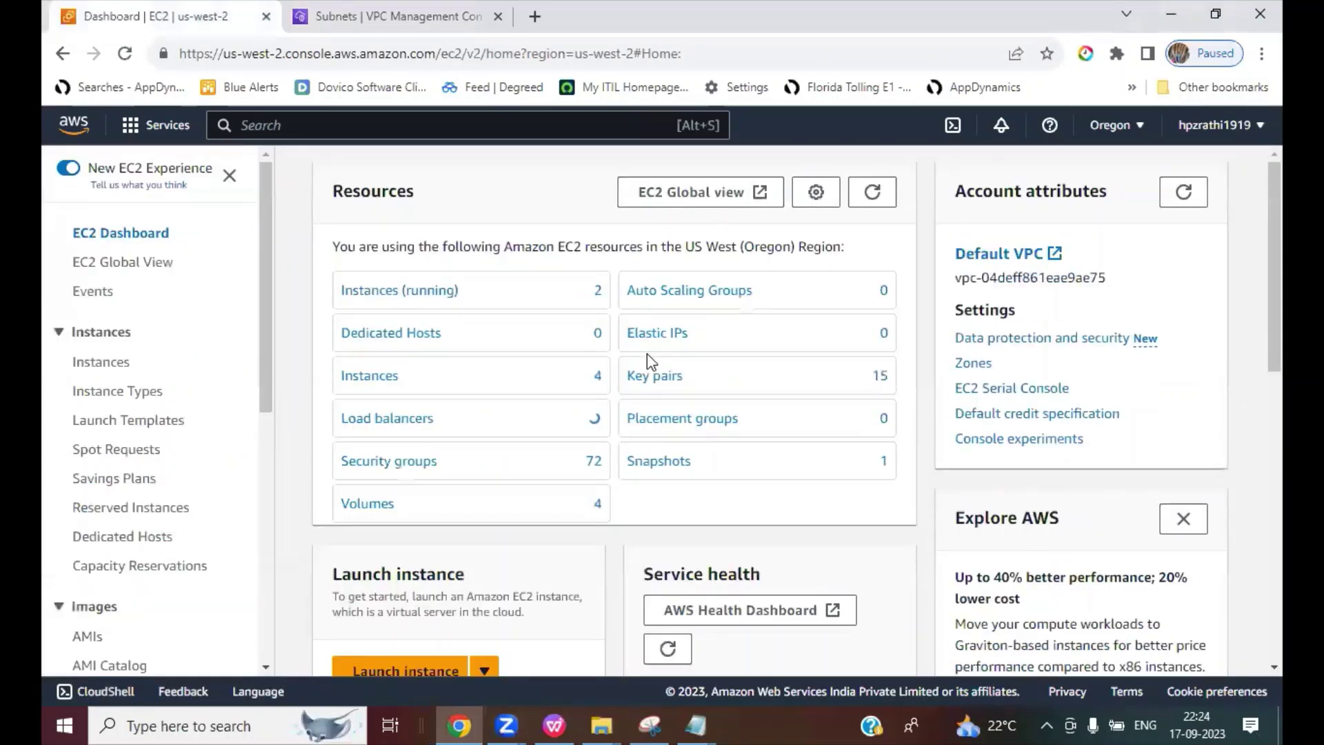
{"action": "left_click", "coordinate": [399, 293]}
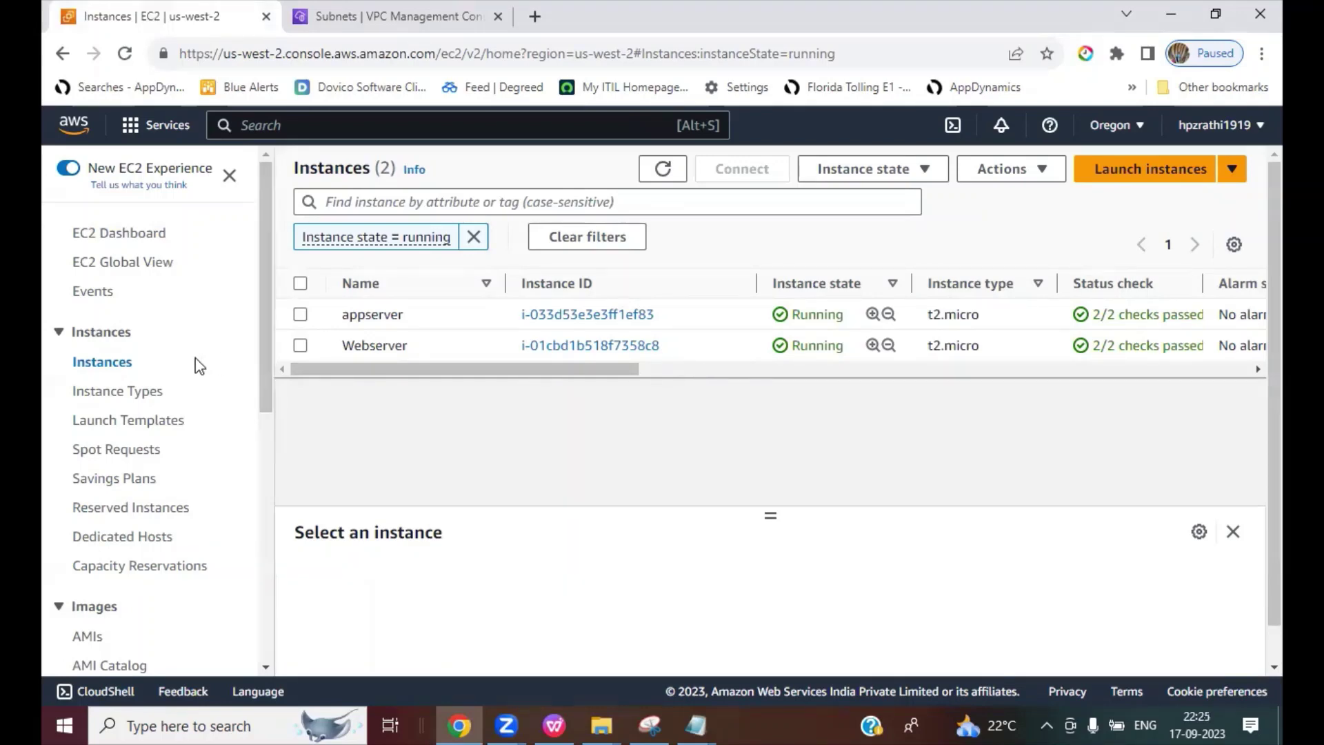
{"action": "left_click", "coordinate": [296, 348]}
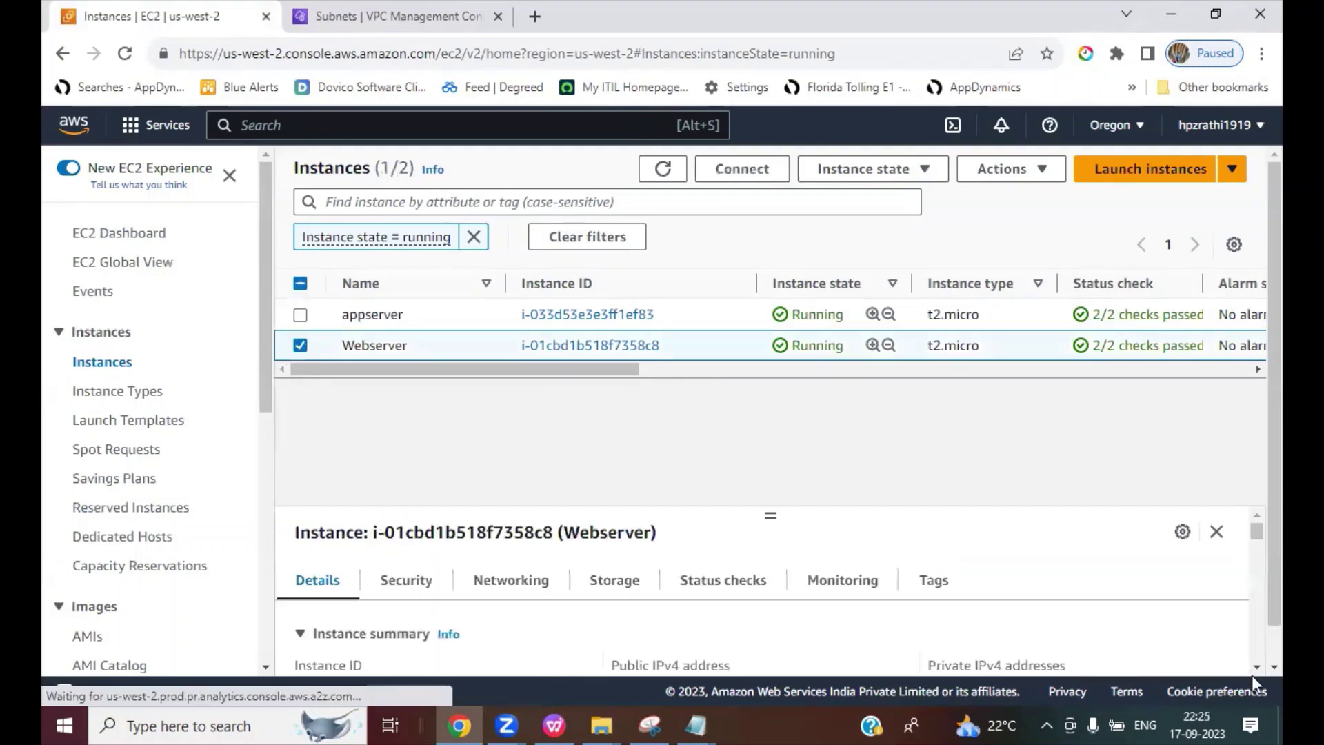
{"action": "scroll", "coordinate": [1252, 665], "scroll_direction": "down", "scroll_amount": 3}
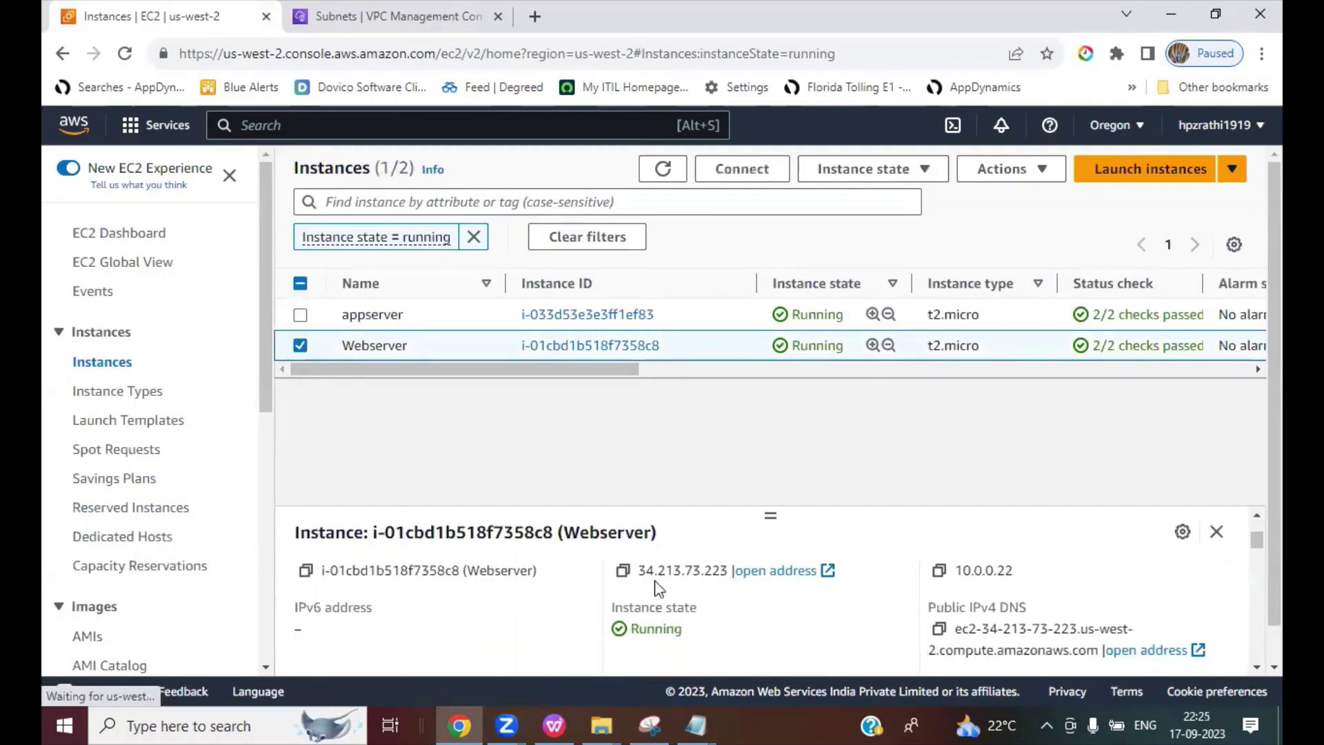
{"action": "left_click", "coordinate": [623, 571]}
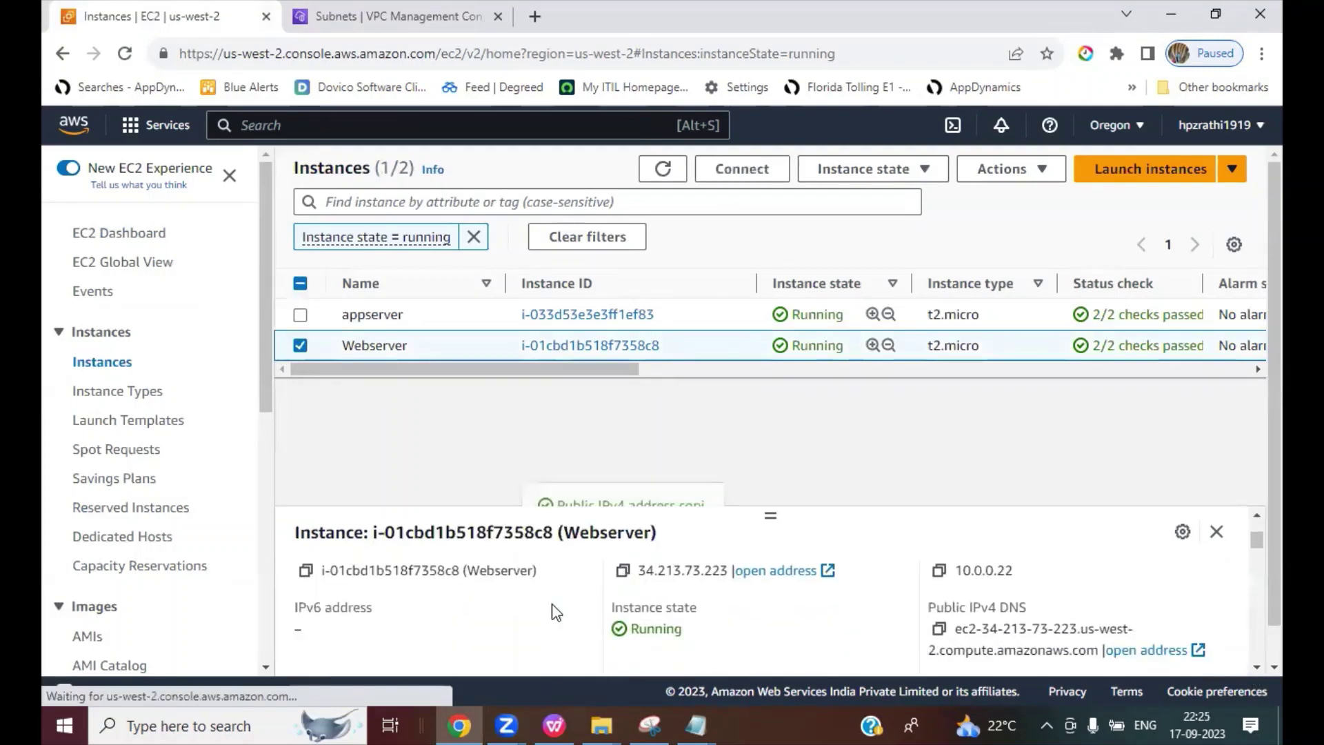
Step: Launch PuTTY and enter 34.213.73.223 as the host name
{"action": "left_click", "coordinate": [245, 724]}
{"action": "type", "text": "tt"}
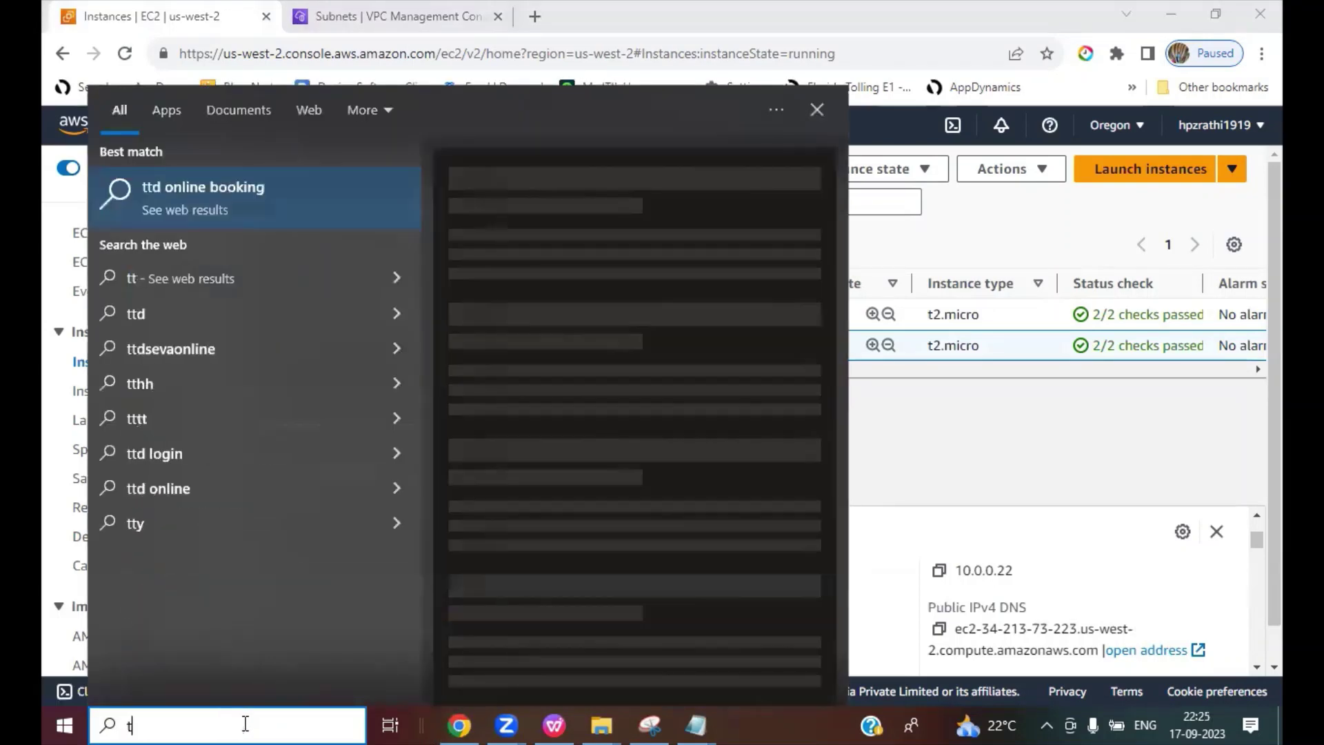
{"action": "key", "text": "BackSpace"}
{"action": "key", "text": "BackSpace"}
{"action": "type", "text": "putty"}
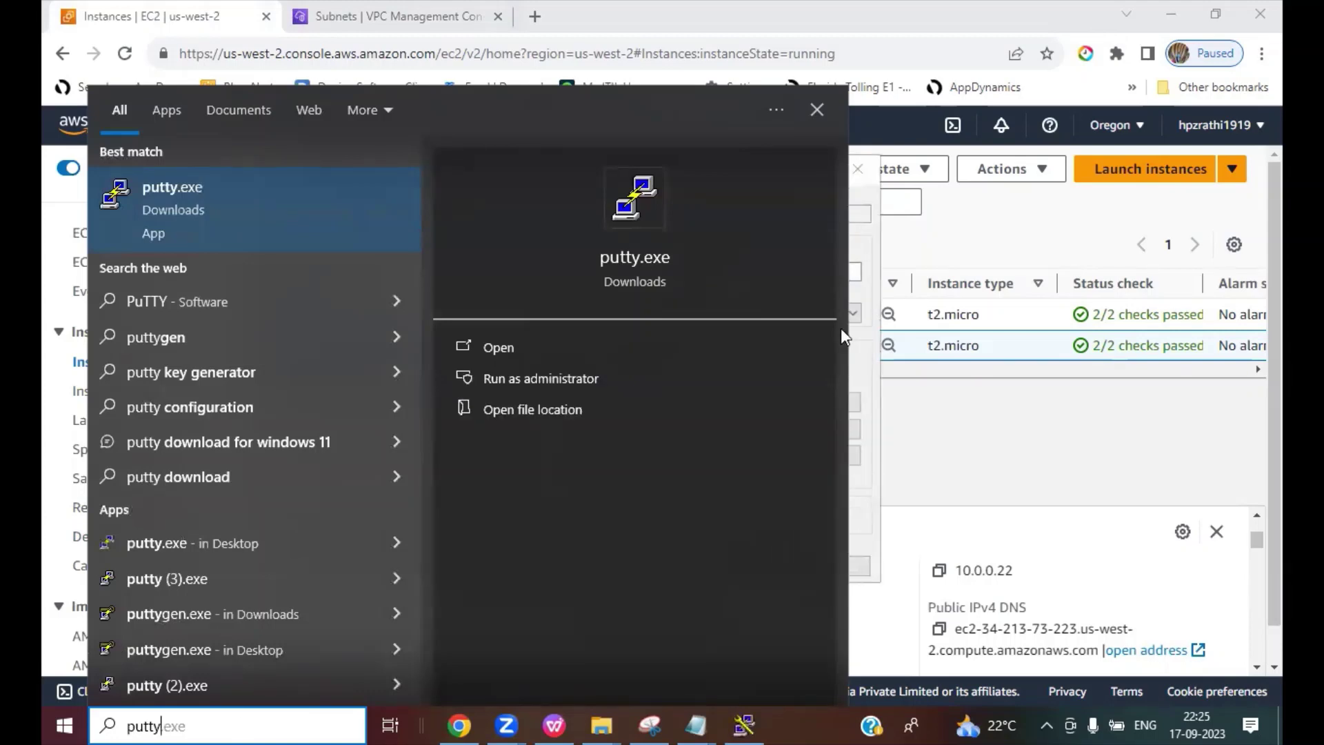
{"action": "left_click", "coordinate": [977, 397]}
{"action": "left_click", "coordinate": [745, 724]}
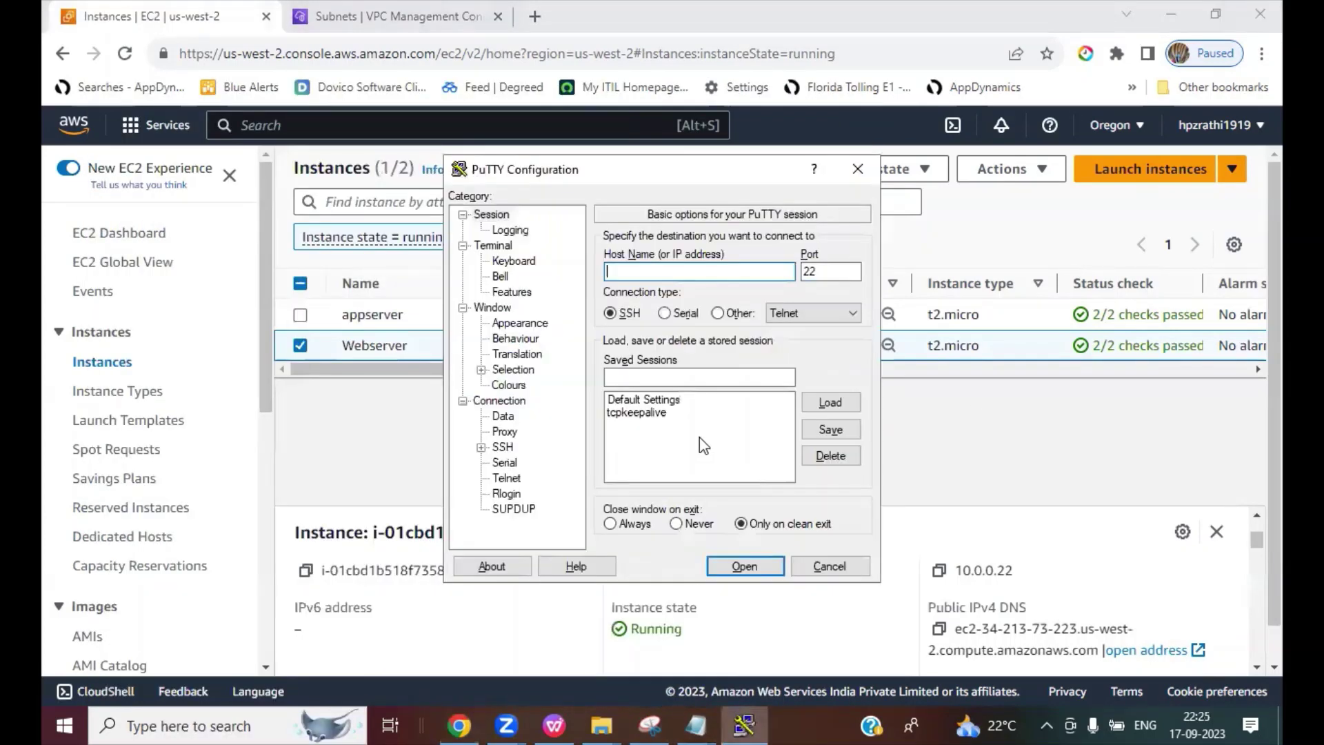
{"action": "key", "text": "ctrl+v"}
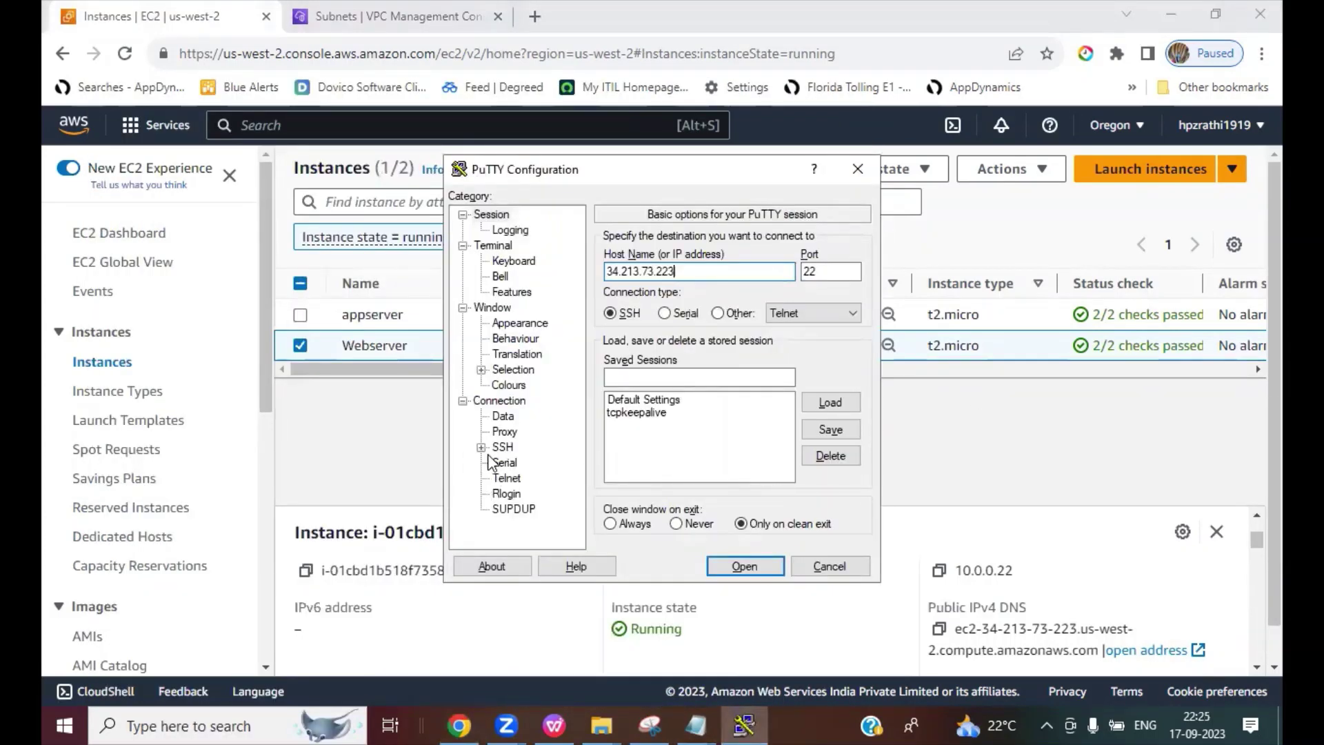
Step: Set the SSH Auth credentials private key to 04032023.ppk
{"action": "left_click", "coordinate": [481, 447]}
{"action": "left_click", "coordinate": [500, 463]}
{"action": "left_click", "coordinate": [547, 477]}
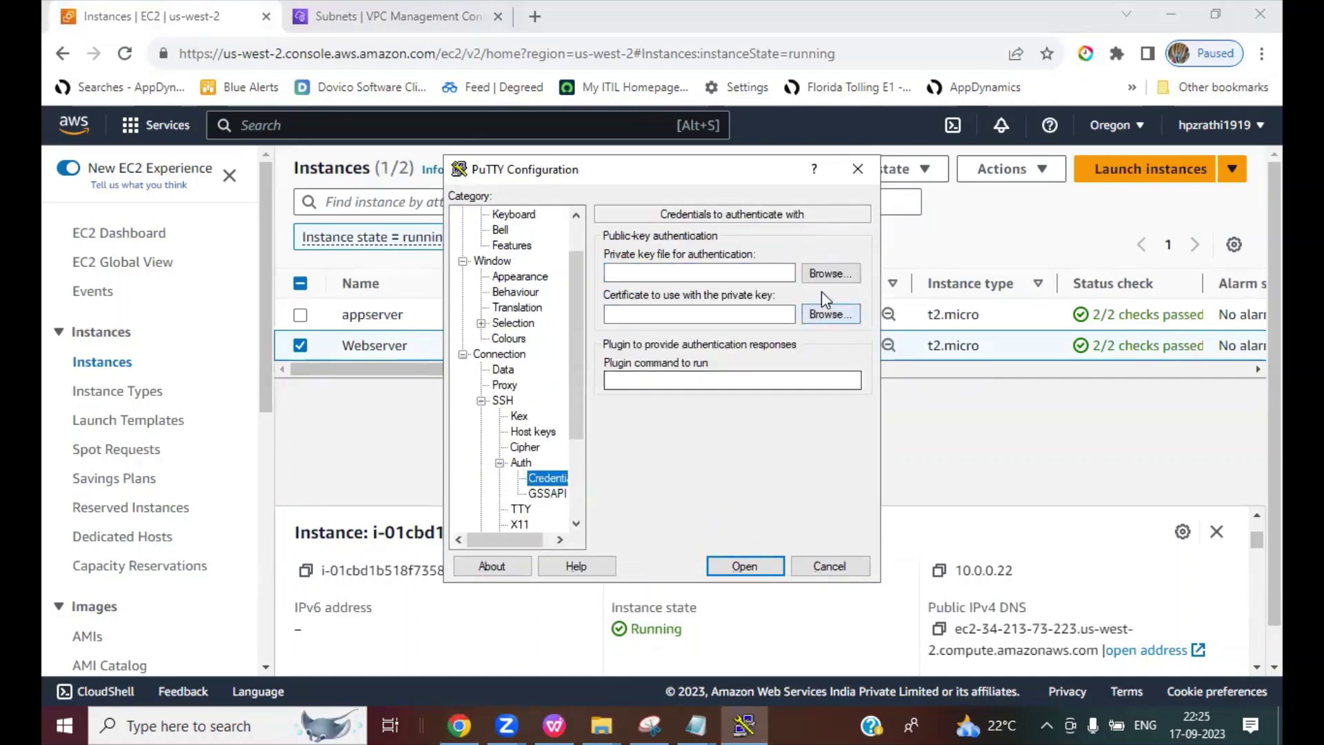
{"action": "left_click", "coordinate": [830, 274]}
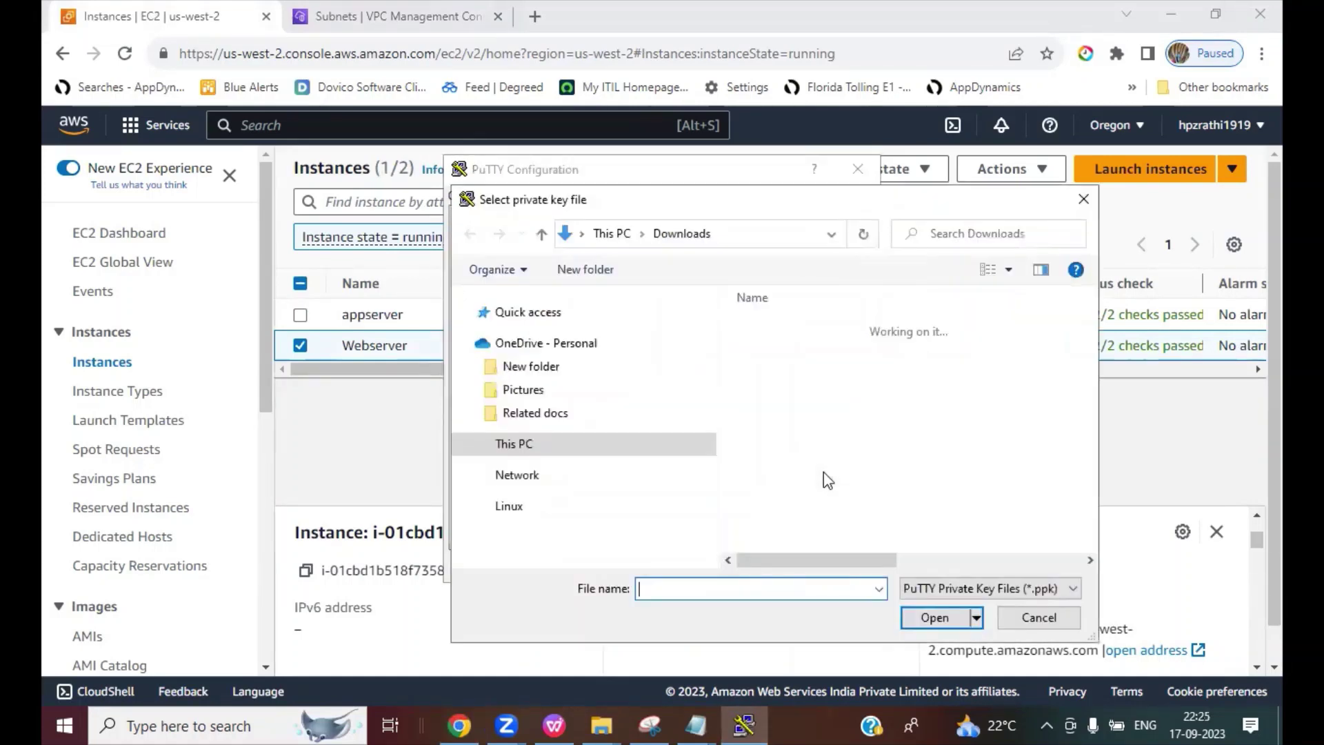
{"action": "type", "text": "040"}
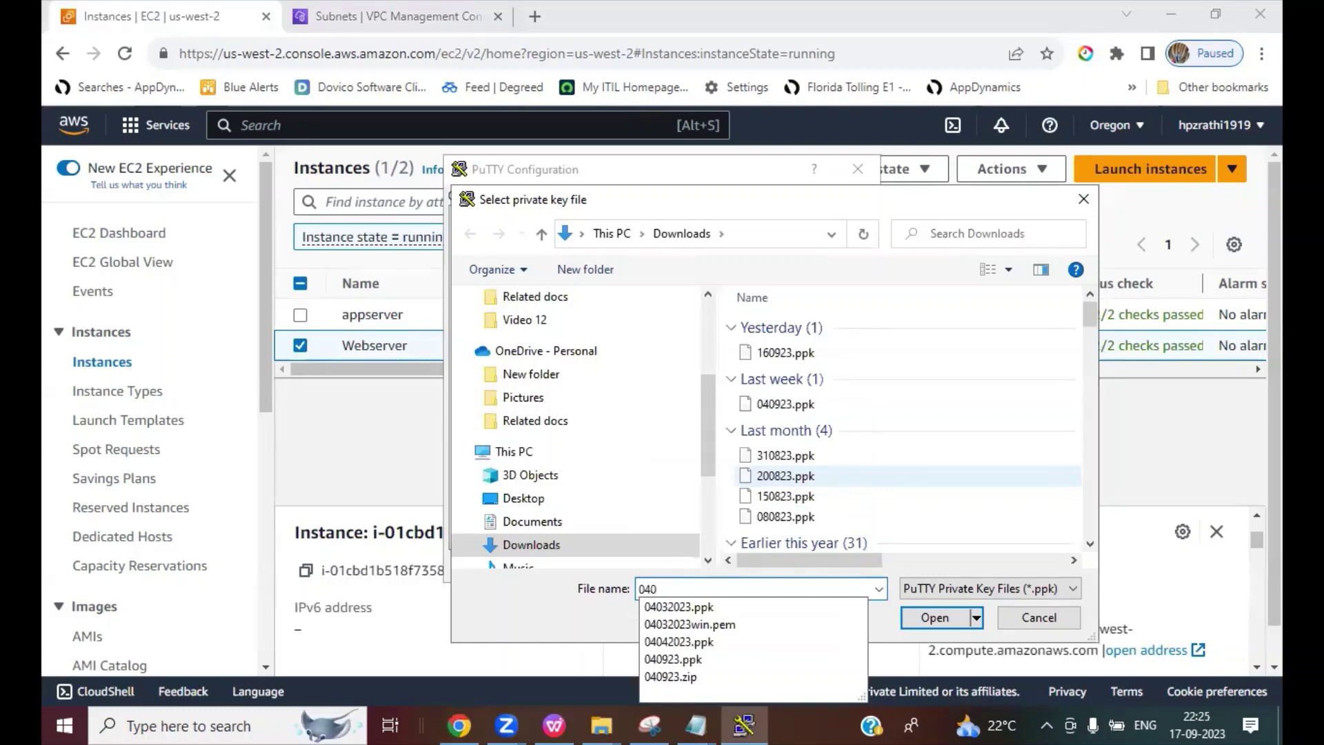
{"action": "key", "text": "Down"}
{"action": "key", "text": "Return"}
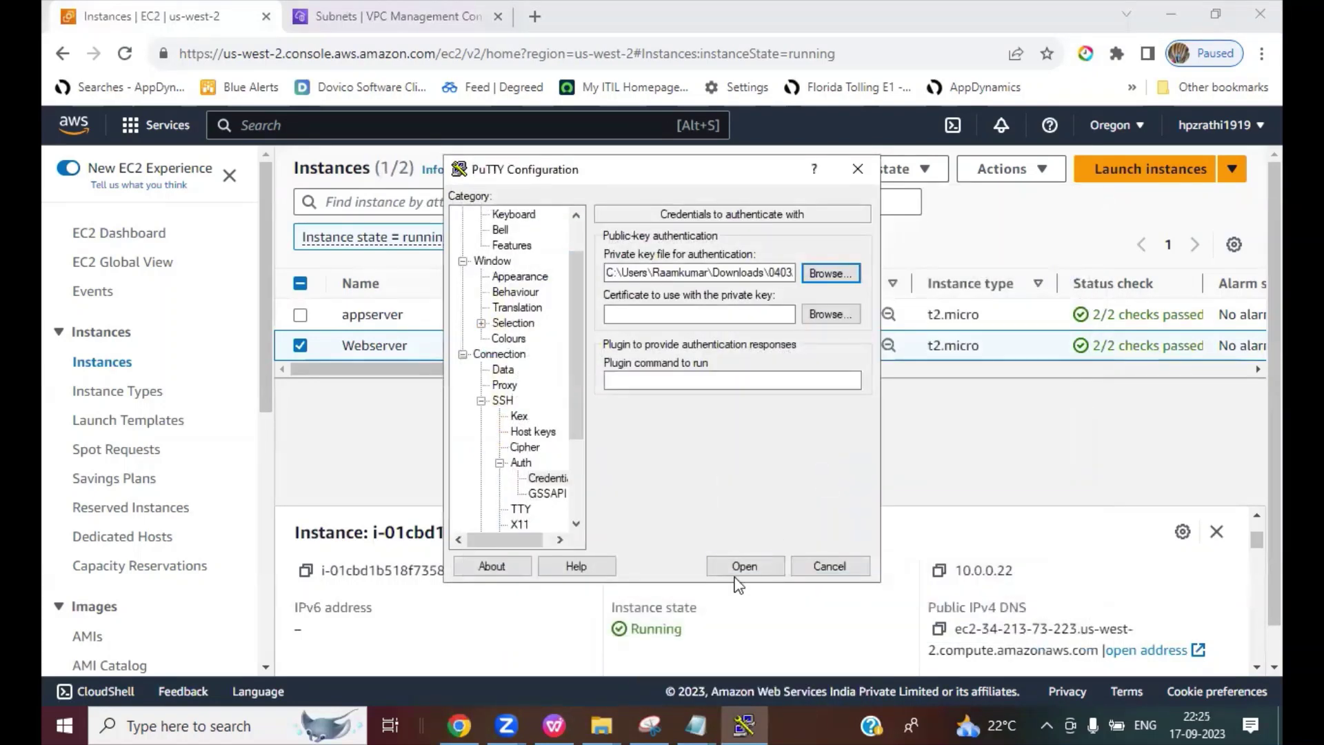
Step: Connect, accept the host key, log in as ec2-user, and close the refused session
{"action": "left_click", "coordinate": [732, 564]}
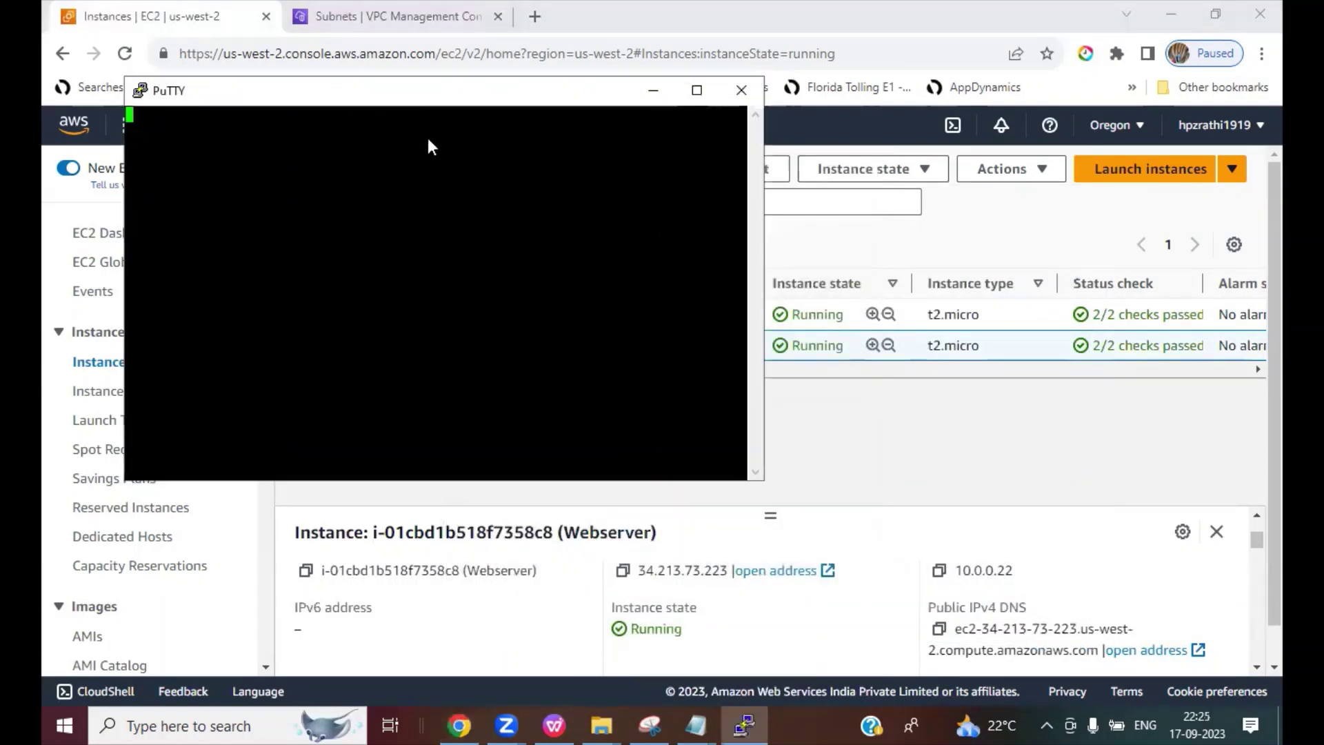
{"action": "left_click", "coordinate": [665, 599]}
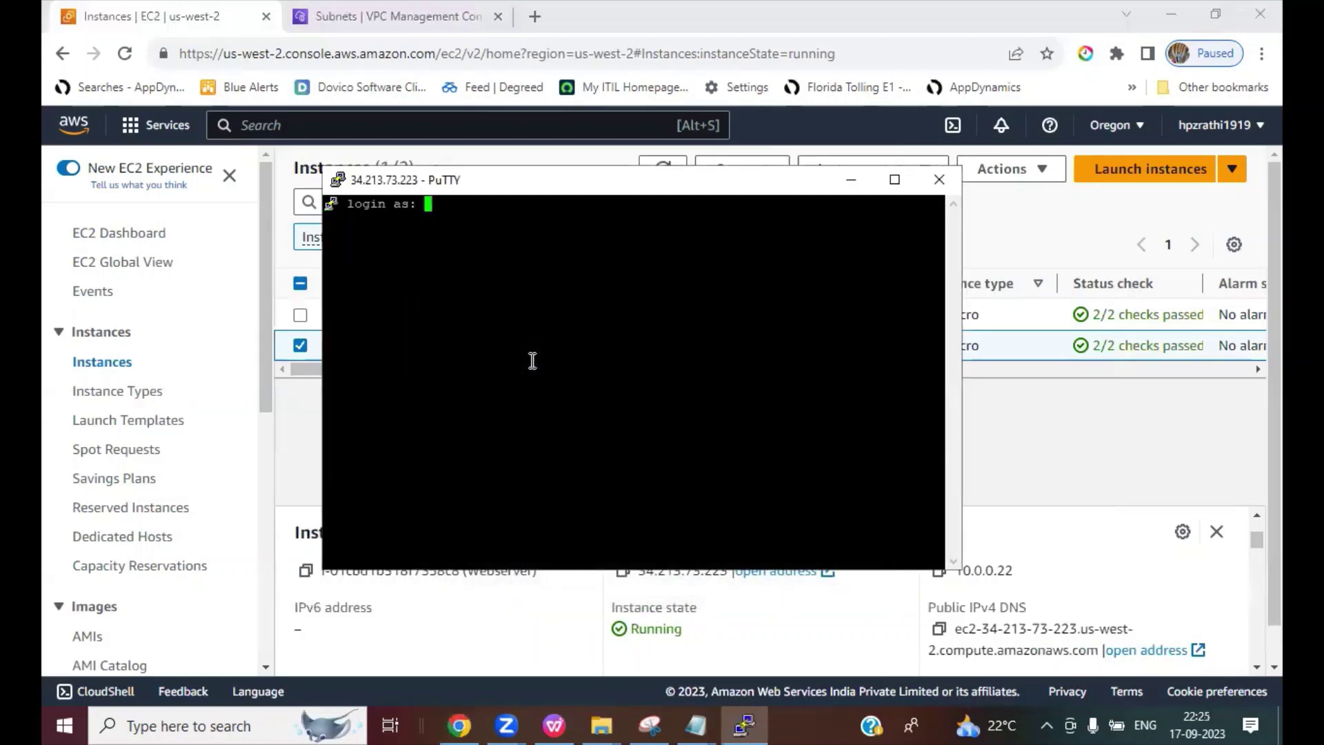
{"action": "type", "text": "ec2-user"}
{"action": "key", "text": "Return"}
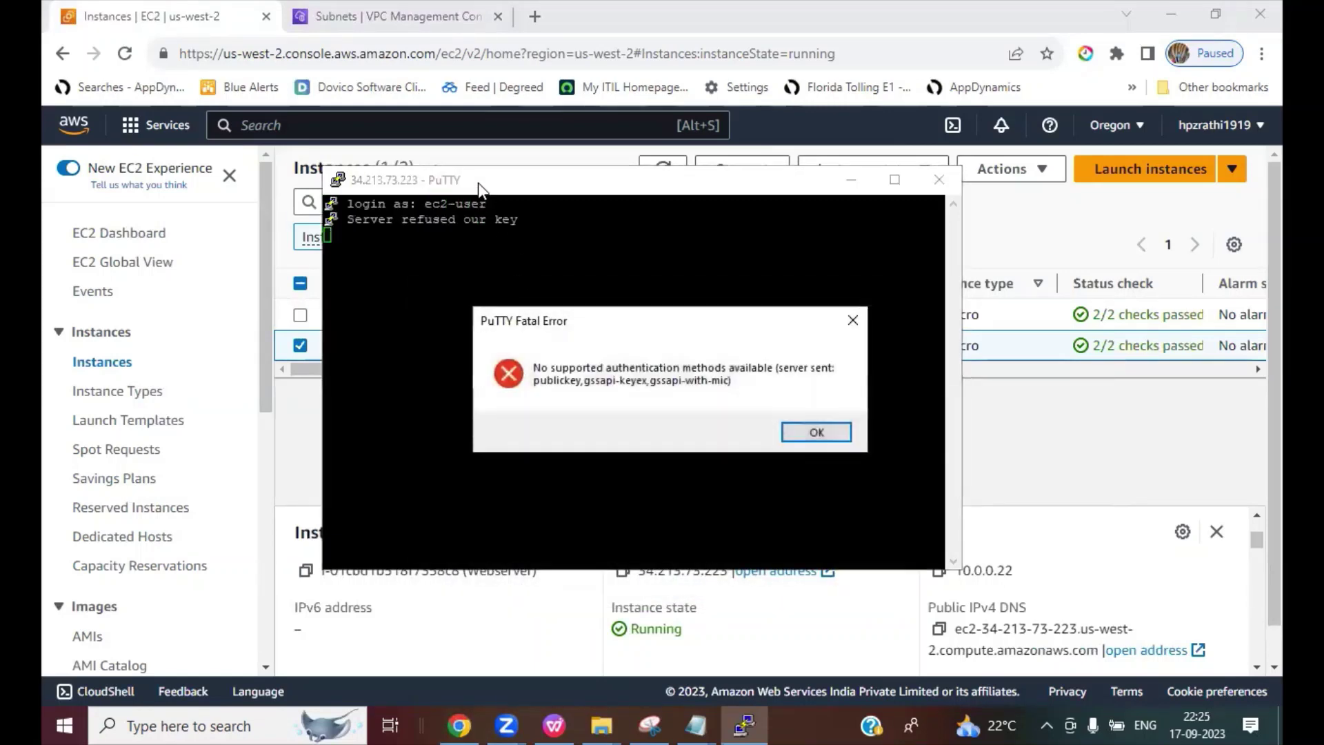
{"action": "left_click", "coordinate": [816, 432]}
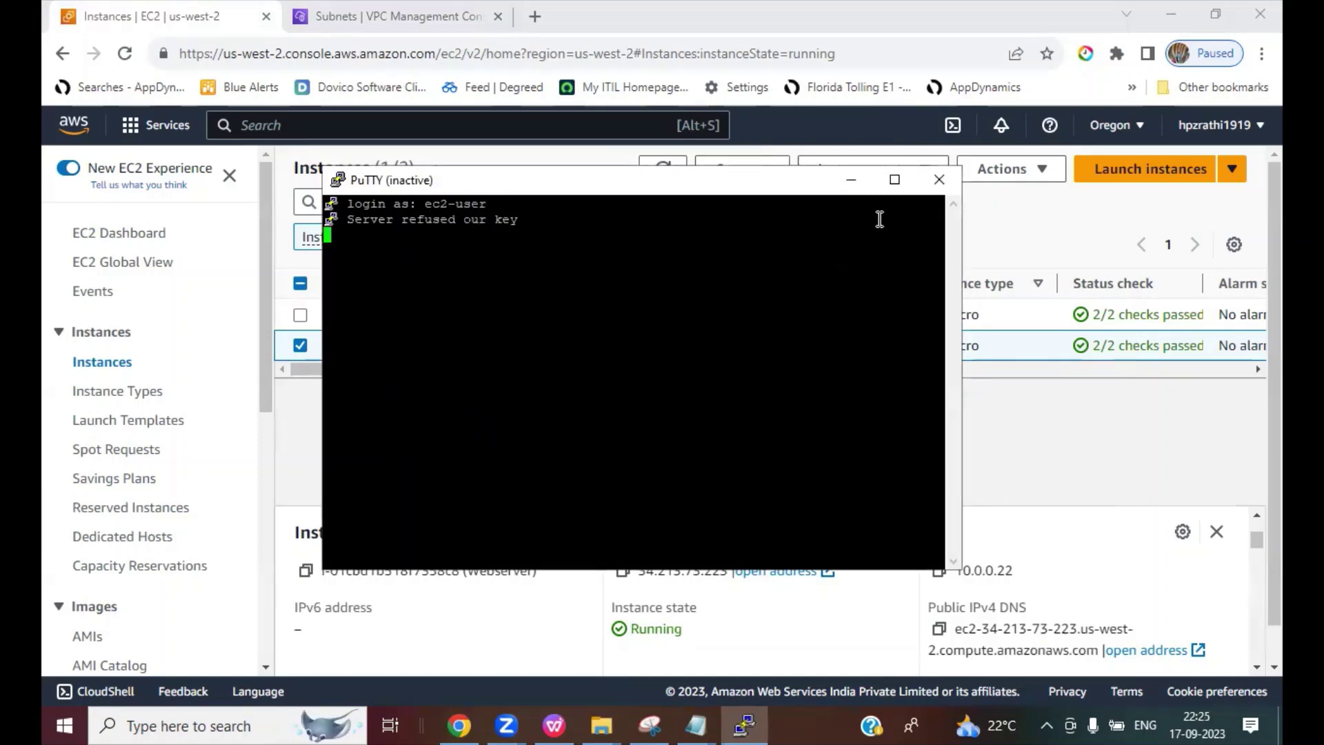
{"action": "left_click", "coordinate": [937, 181]}
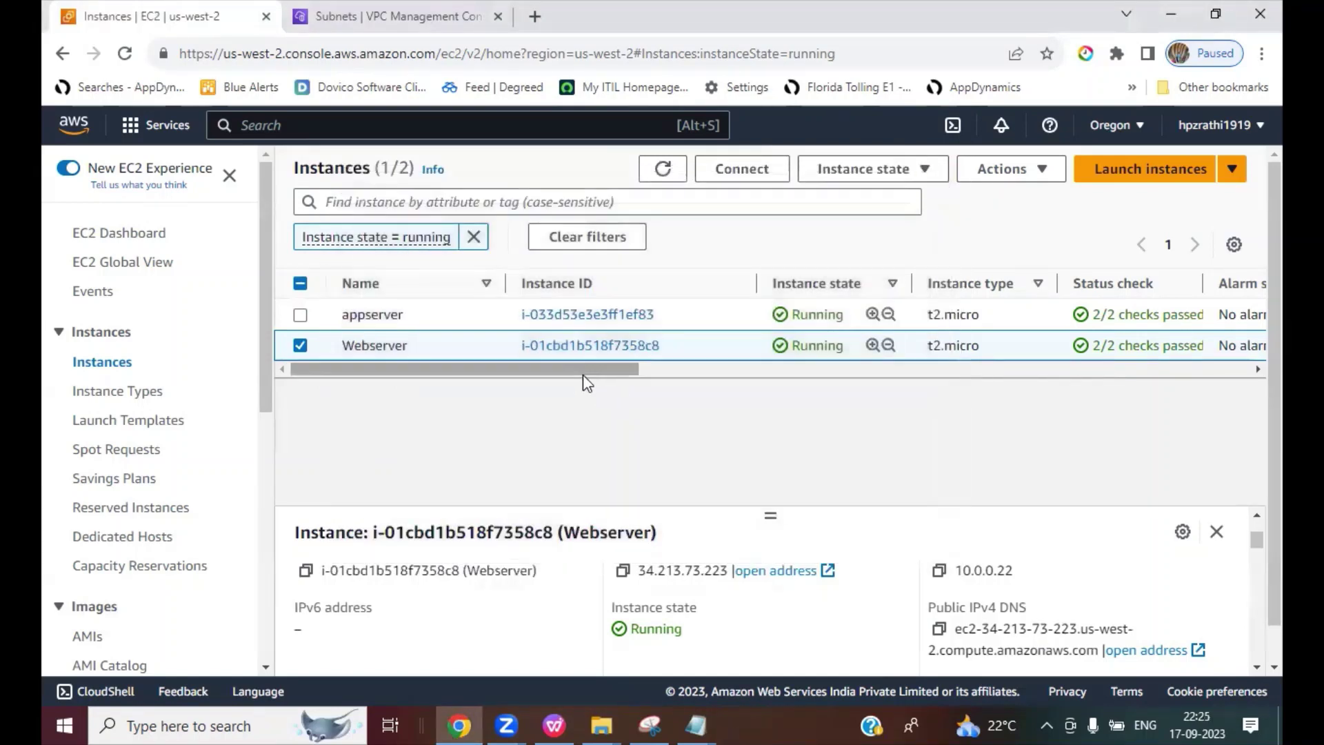
Step: Make Webserver's details pane taller to reveal hostname type and private IP DNS name
{"action": "left_click_drag", "start_coordinate": [582, 369], "coordinate": [511, 370]}
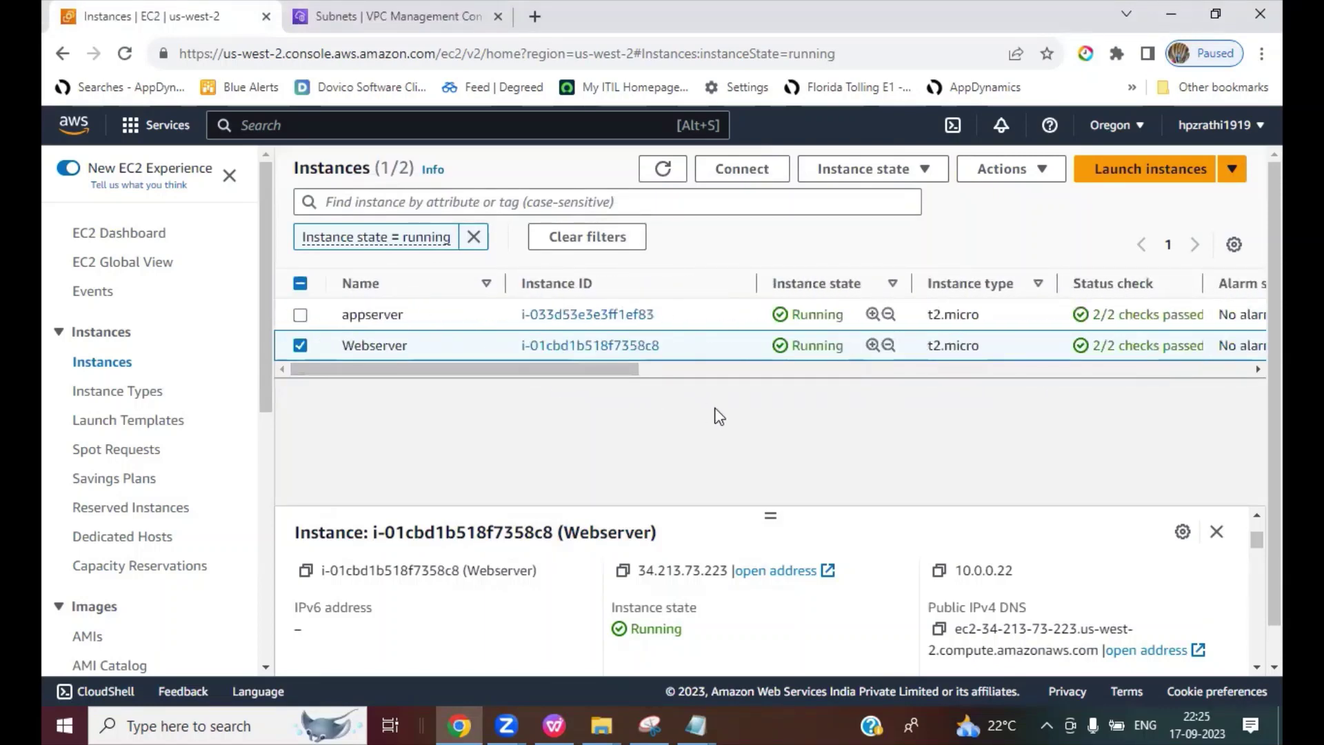
{"action": "left_click_drag", "start_coordinate": [769, 522], "coordinate": [772, 449]}
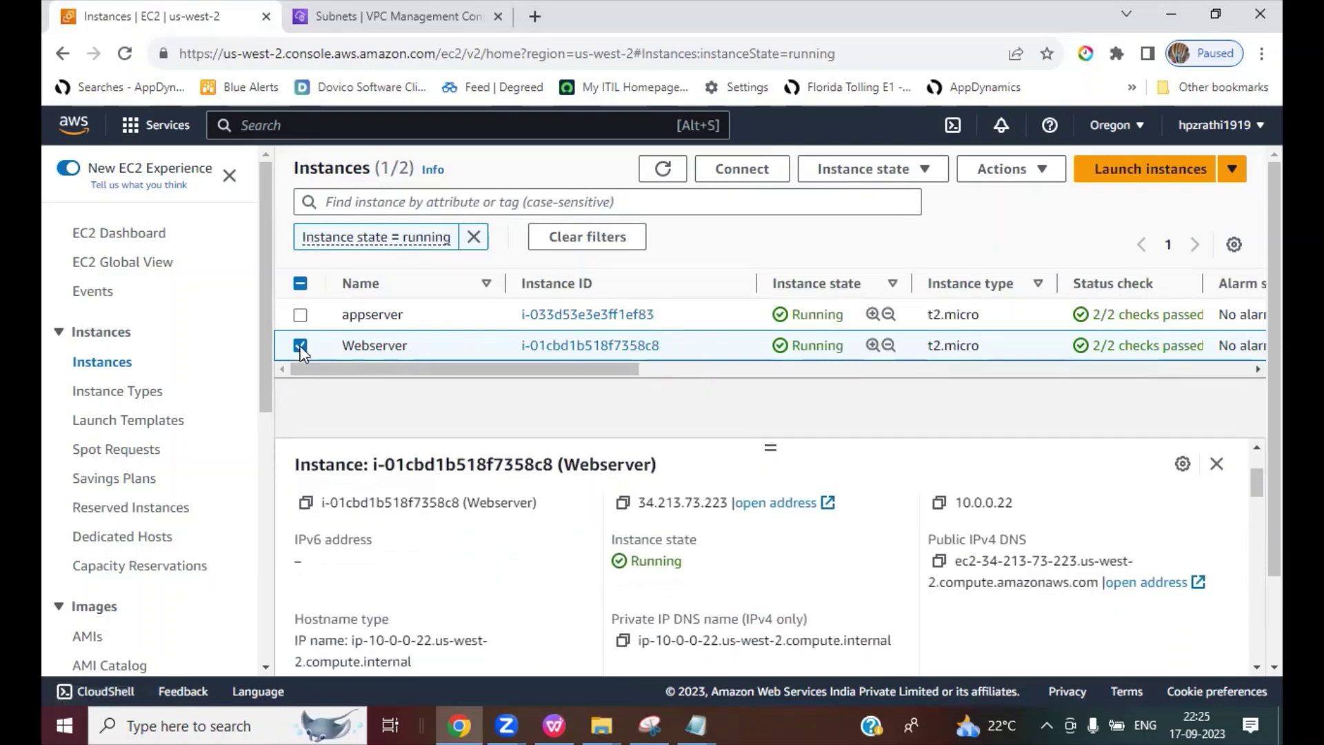
Step: Launch PuTTY with host 34.213.73.223 and private key 040923.ppk
{"action": "left_click", "coordinate": [623, 502]}
{"action": "left_click", "coordinate": [225, 725]}
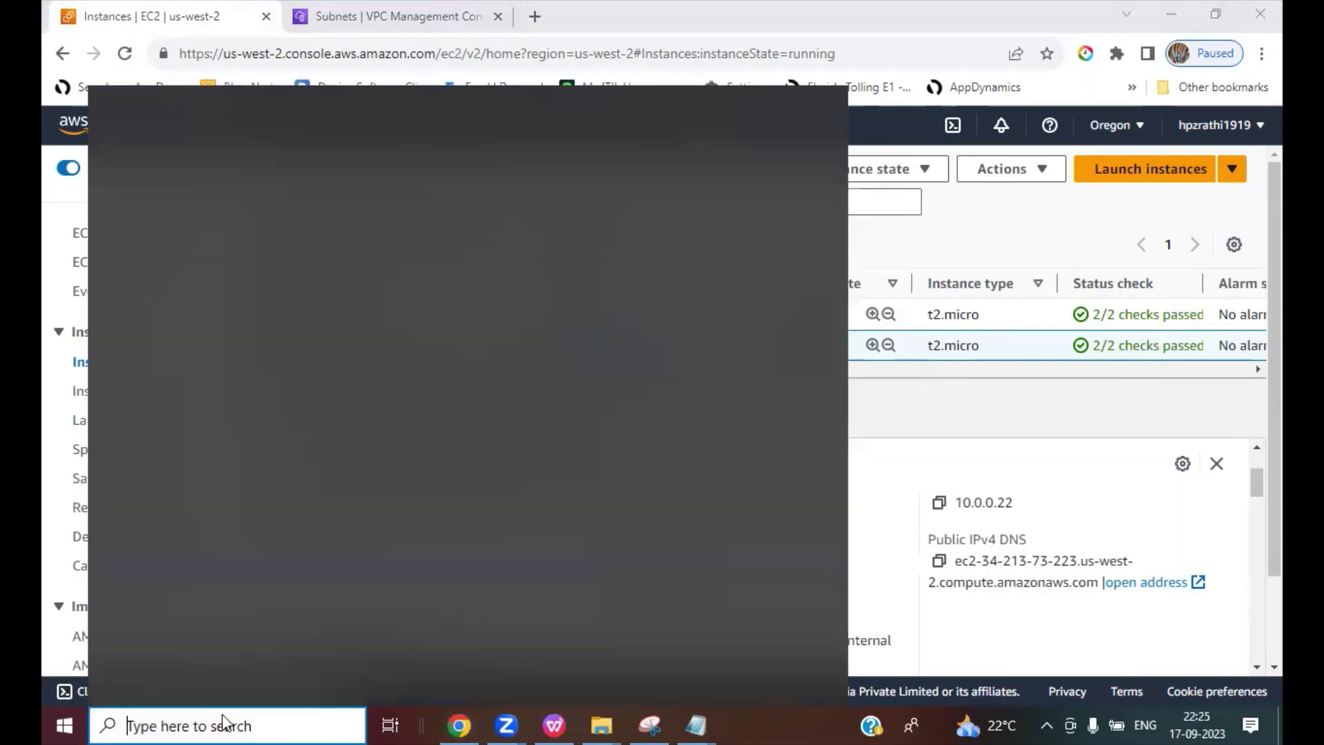
{"action": "type", "text": "putty.exe"}
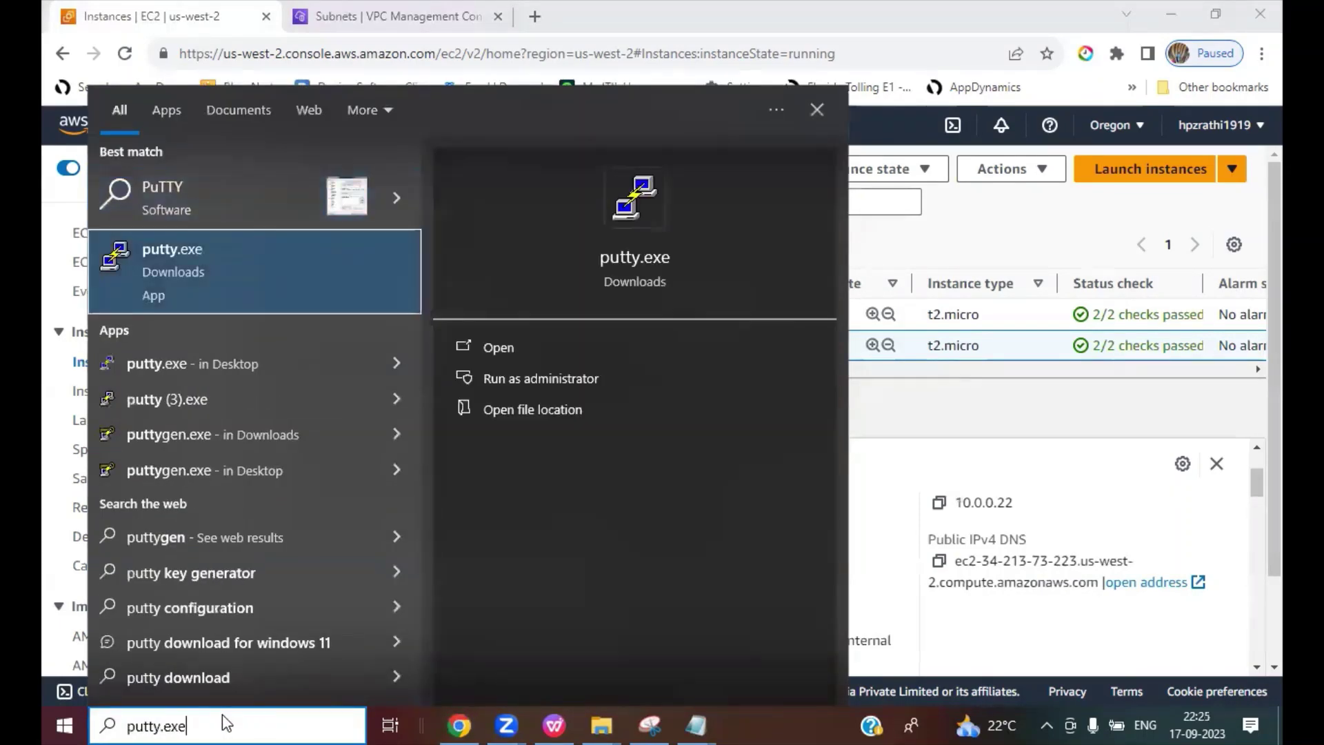
{"action": "key", "text": "Return"}
{"action": "key", "text": "ctrl+v"}
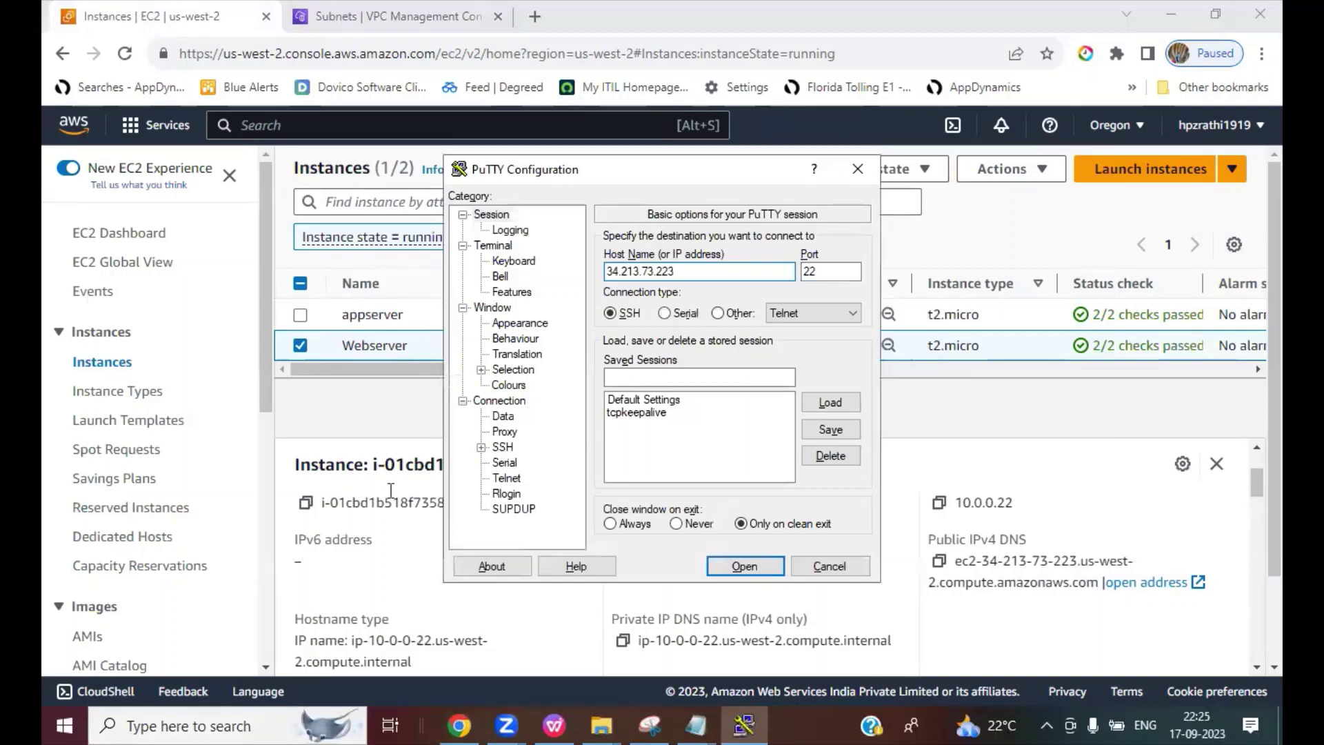
{"action": "left_click", "coordinate": [482, 447]}
{"action": "left_click", "coordinate": [499, 462]}
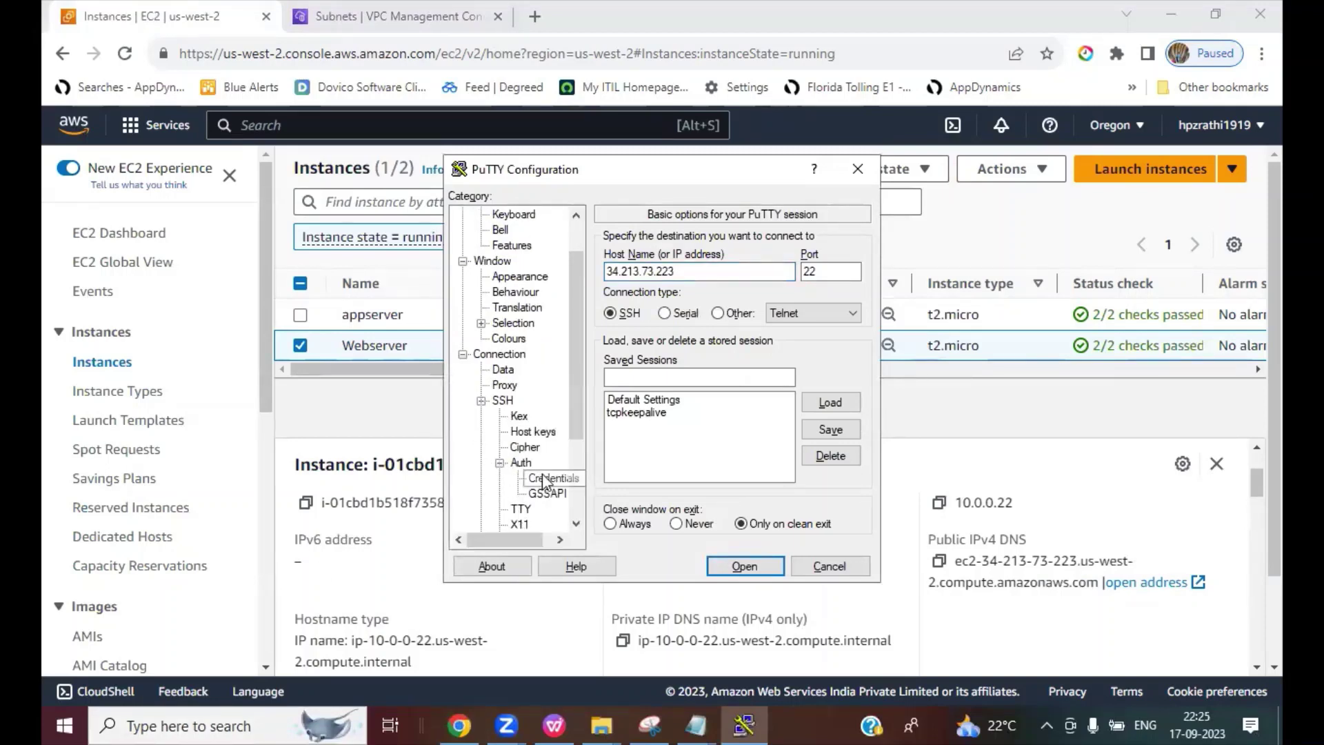
{"action": "left_click", "coordinate": [548, 477]}
{"action": "left_click", "coordinate": [824, 274]}
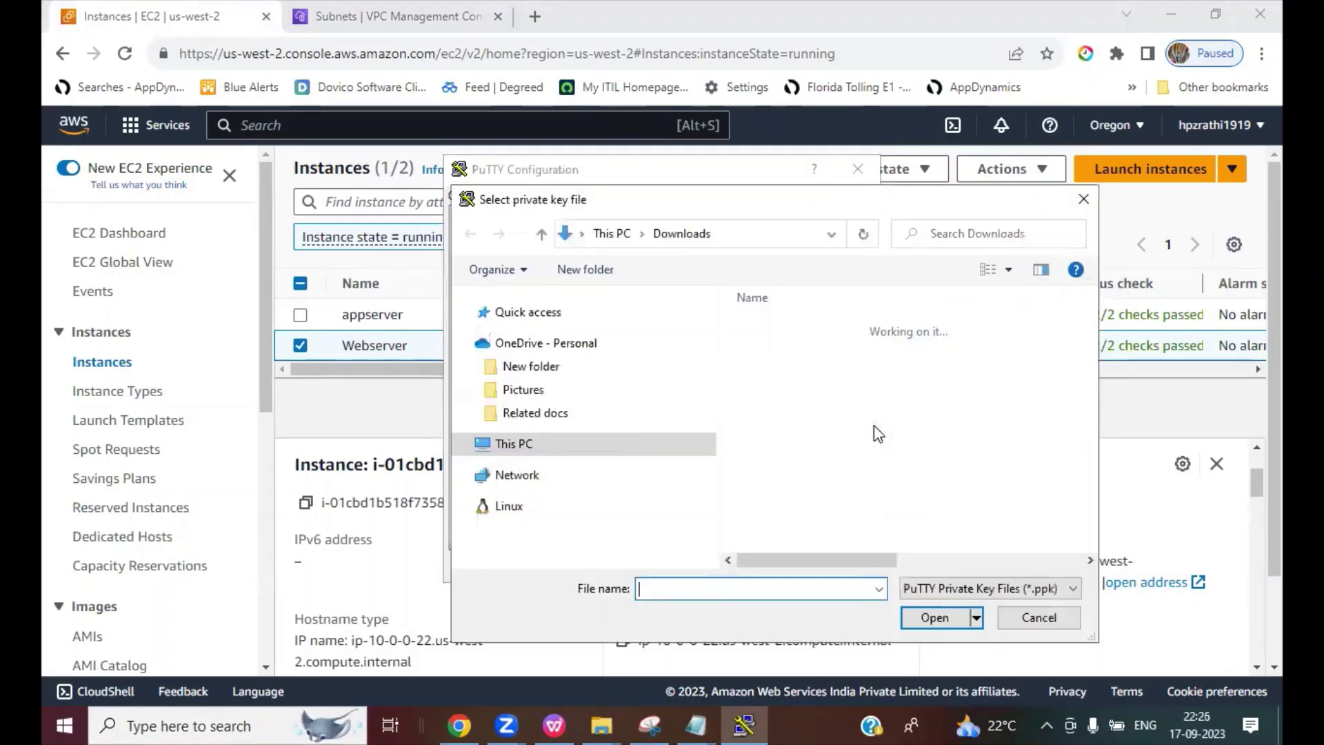
{"action": "double_click", "coordinate": [786, 405]}
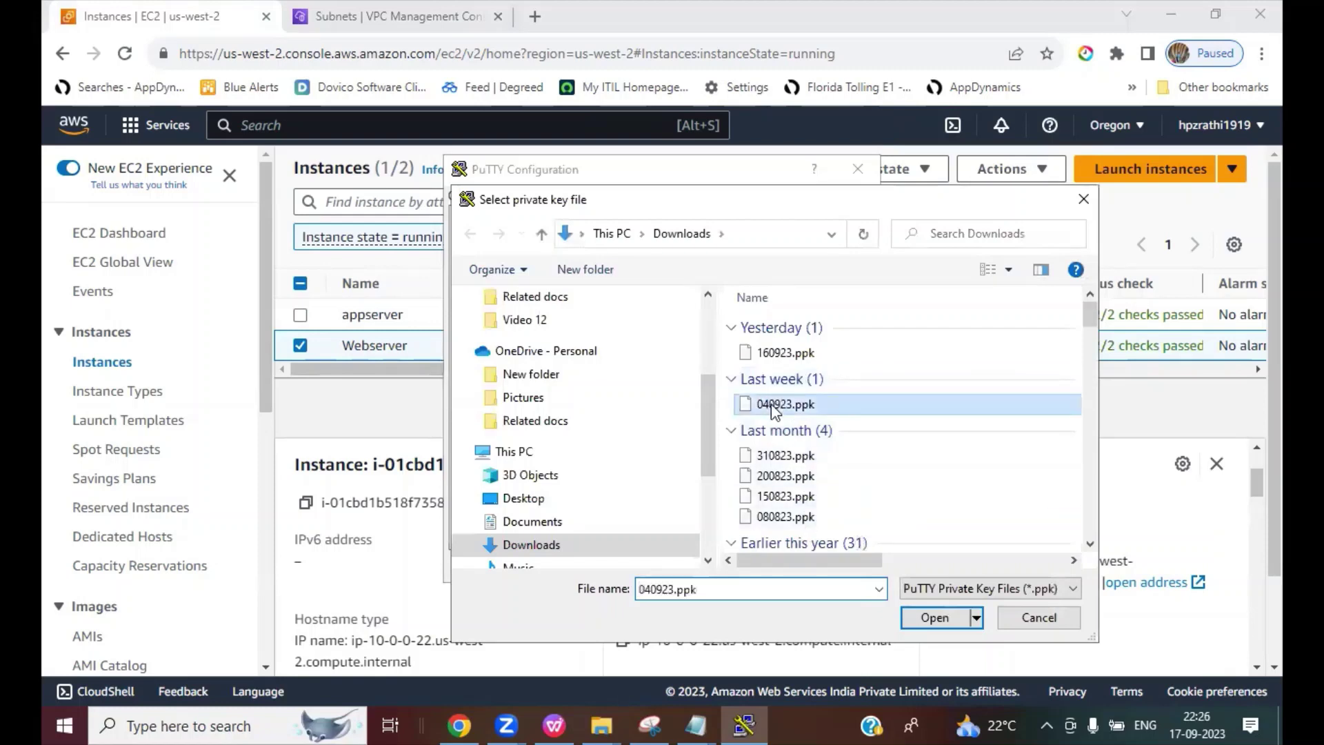
Step: Log in as ec2-user, maximize the terminal, and become root with sudo su -
{"action": "key", "text": "Return"}
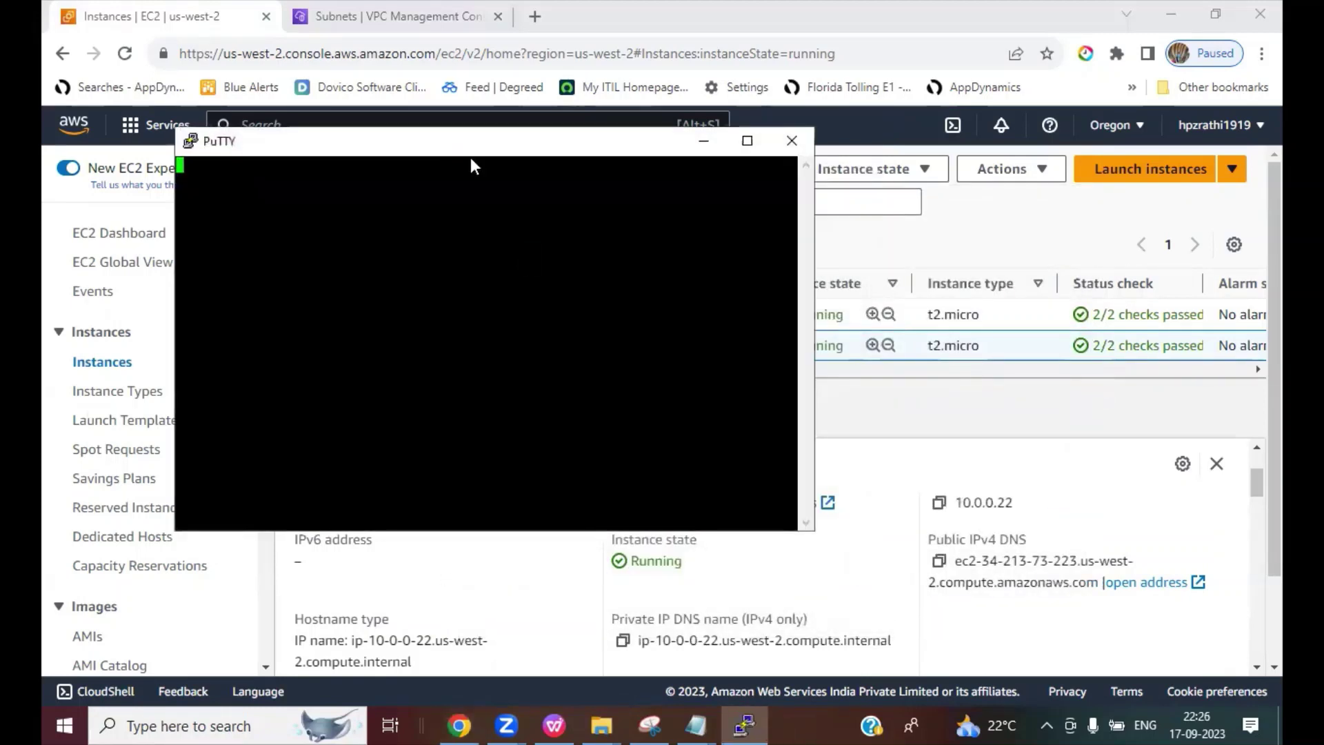
{"action": "type", "text": "ec2-user"}
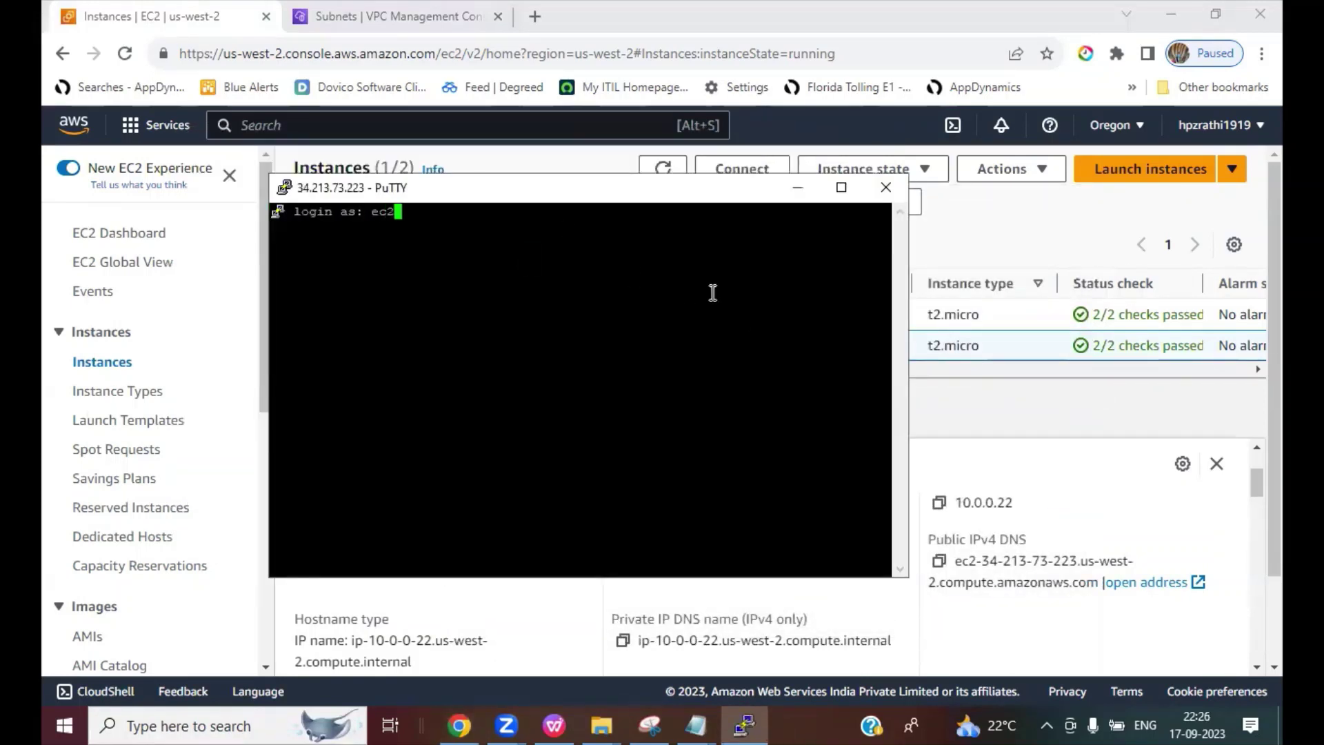
{"action": "key", "text": "Return"}
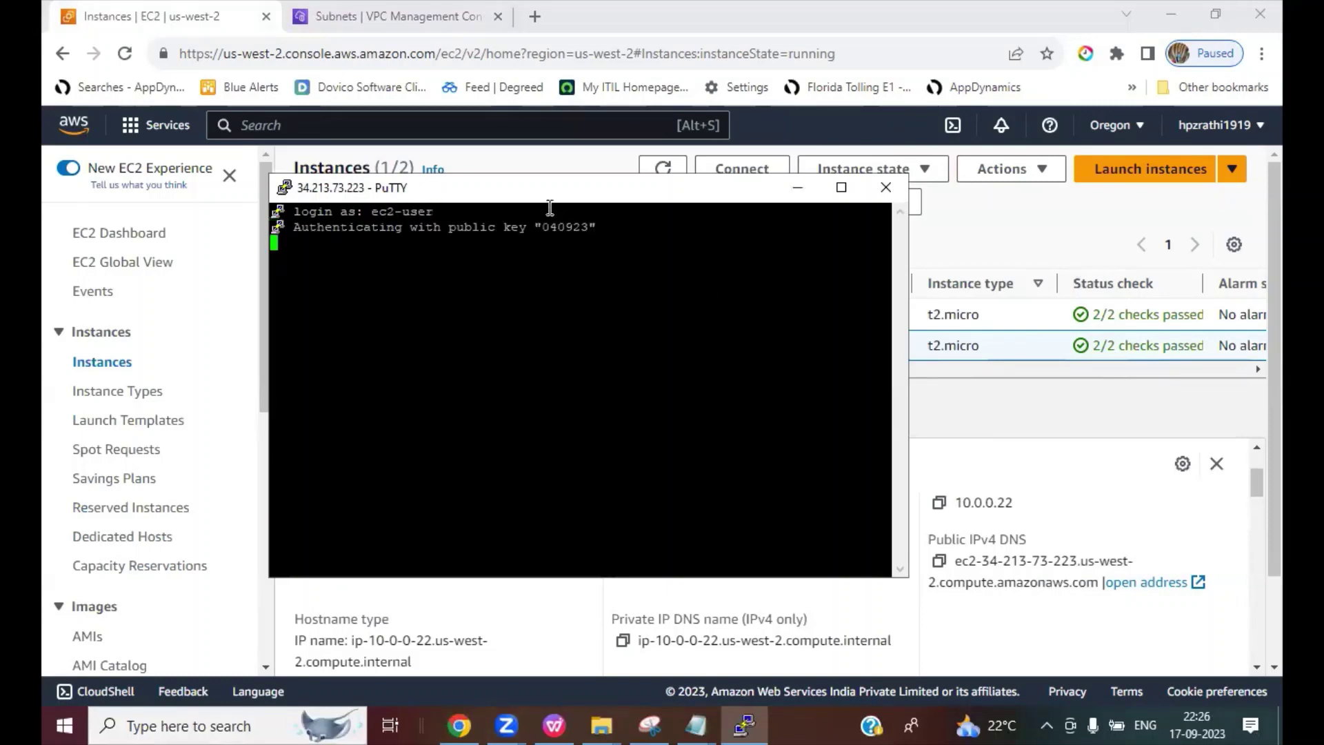
{"action": "double_click", "coordinate": [543, 193]}
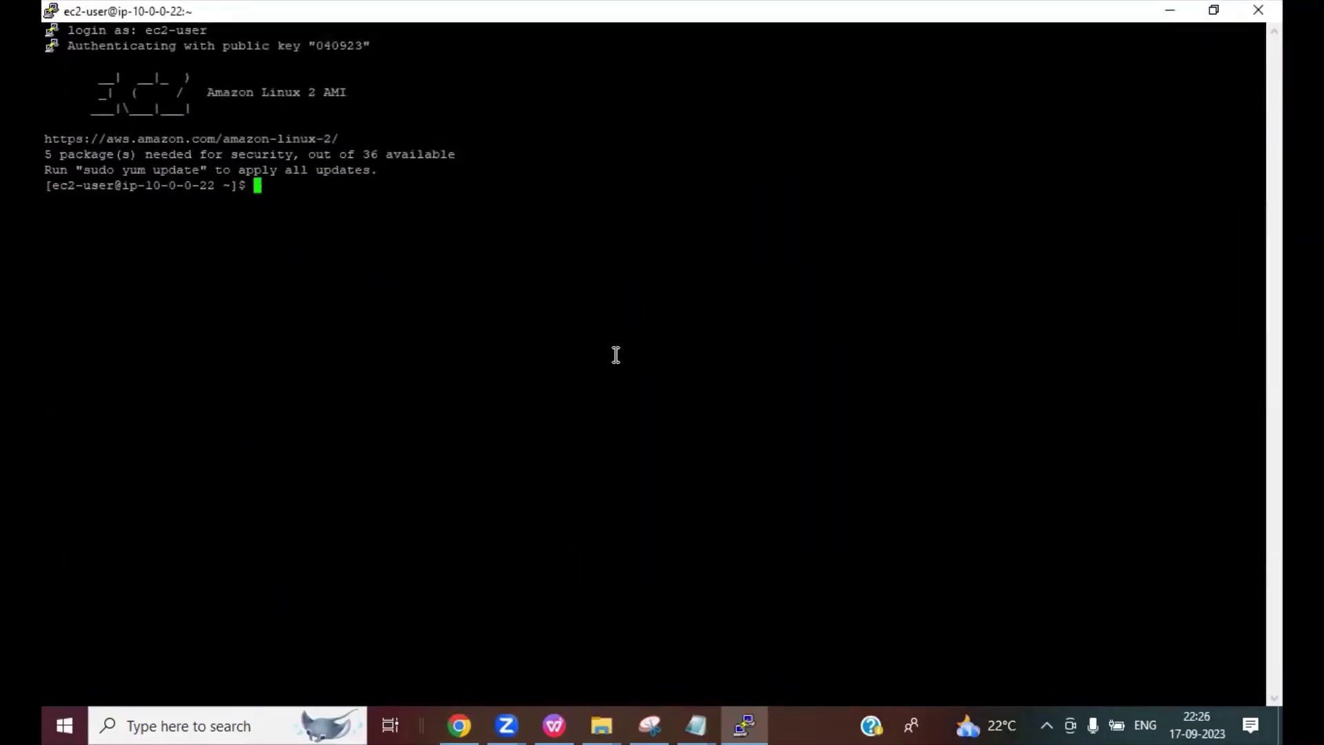
{"action": "type", "text": "sudo su -"}
{"action": "key", "text": "Return"}
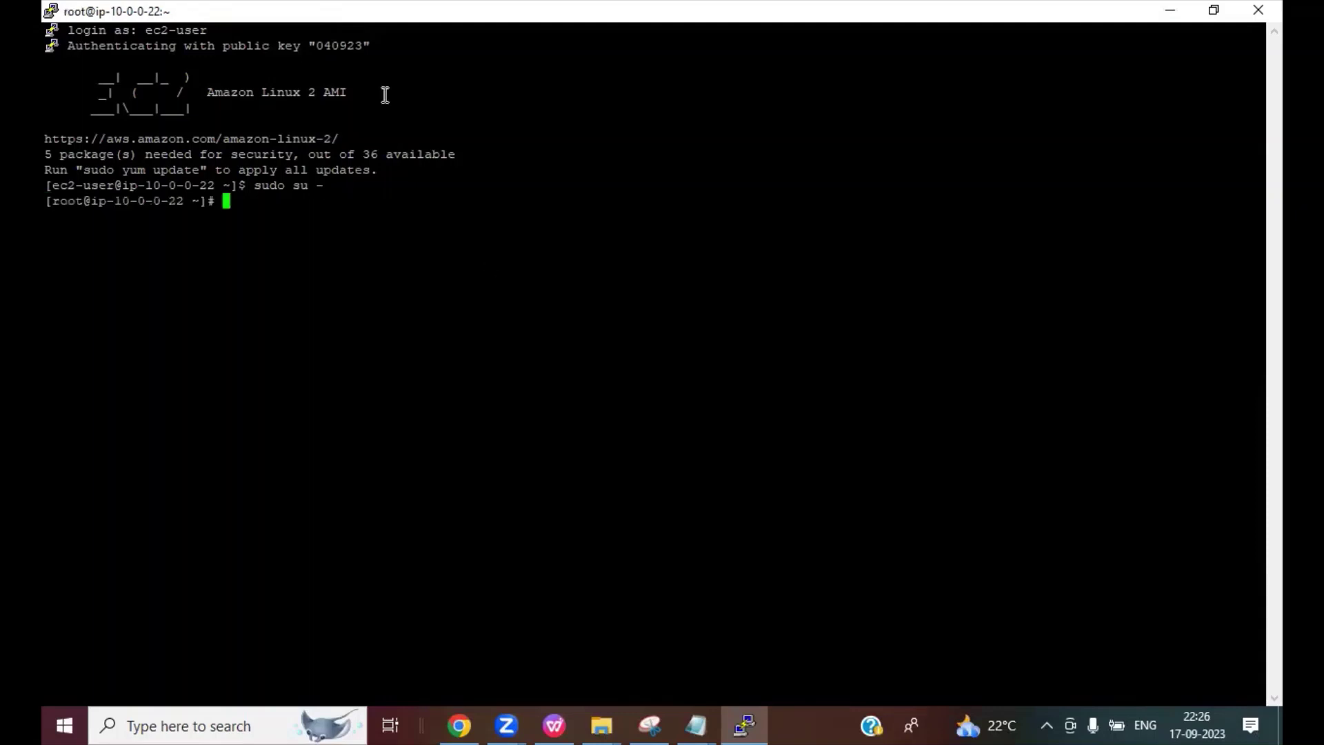
Step: Change the terminal font size to 14 via Window > Appearance and apply it
{"action": "right_click", "coordinate": [200, 8]}
{"action": "left_click", "coordinate": [259, 278]}
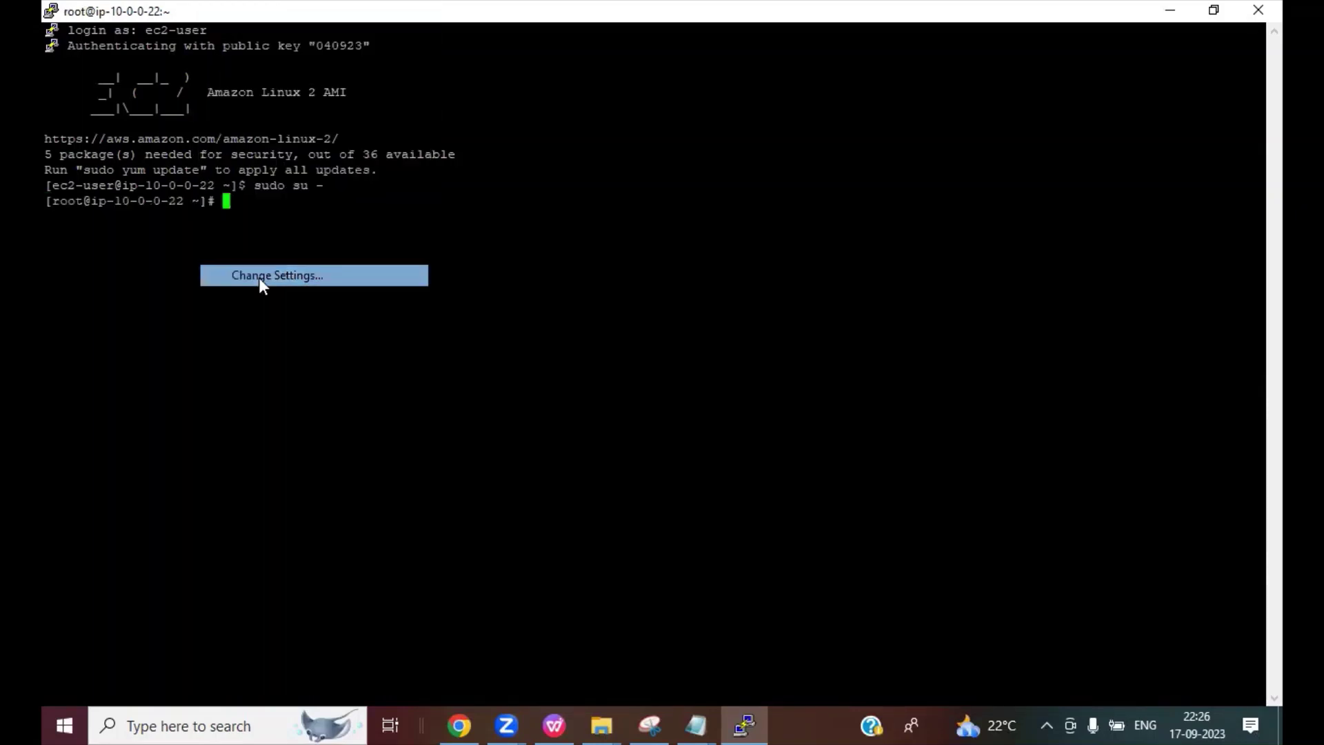
{"action": "left_click", "coordinate": [522, 324]}
{"action": "left_click", "coordinate": [834, 348]}
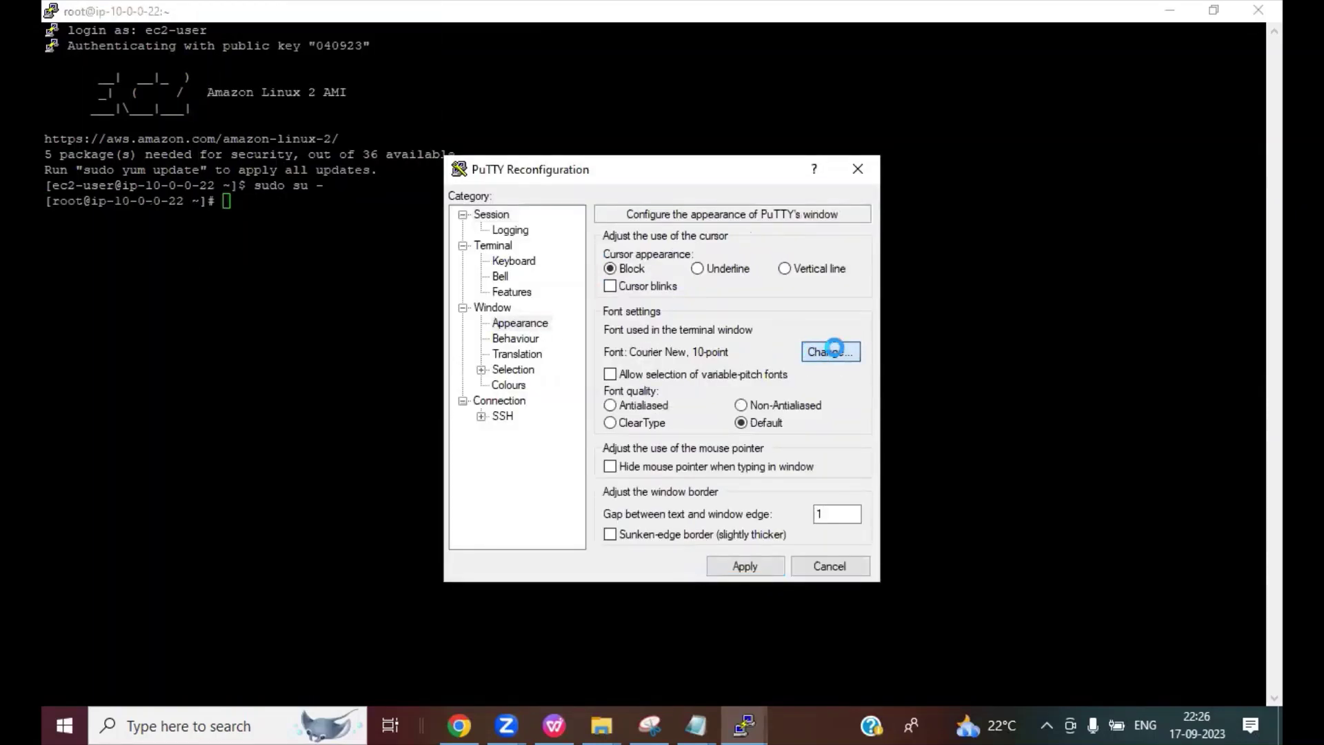
{"action": "left_click", "coordinate": [821, 358]}
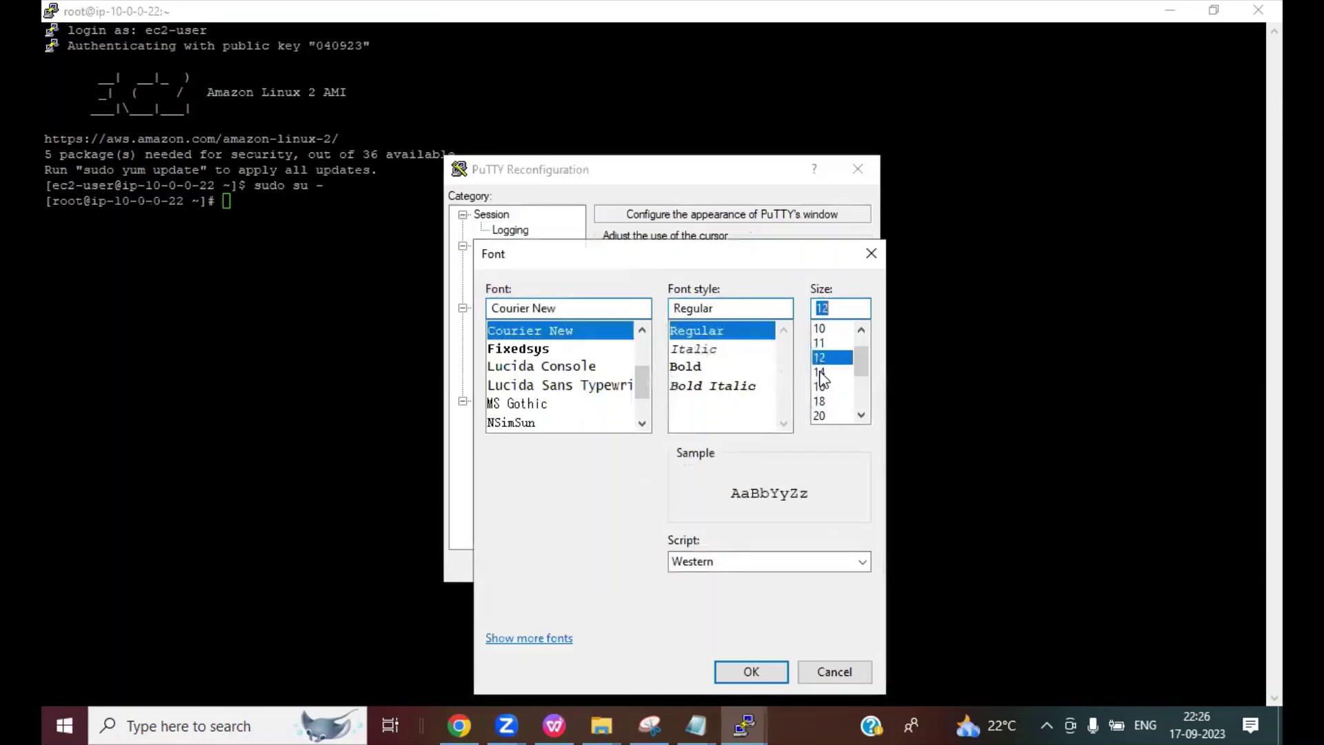
{"action": "left_click", "coordinate": [821, 373]}
{"action": "left_click", "coordinate": [751, 672]}
{"action": "left_click", "coordinate": [747, 563]}
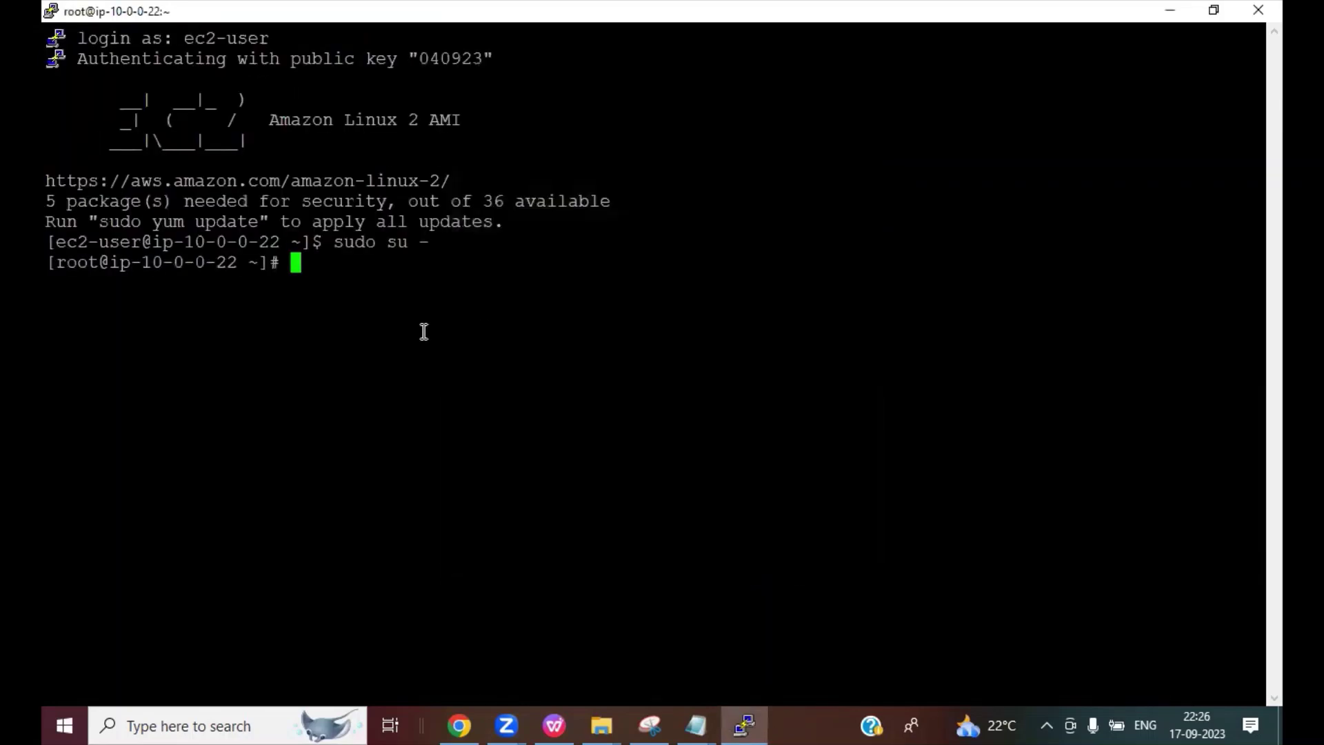
{"action": "left_click", "coordinate": [459, 725]}
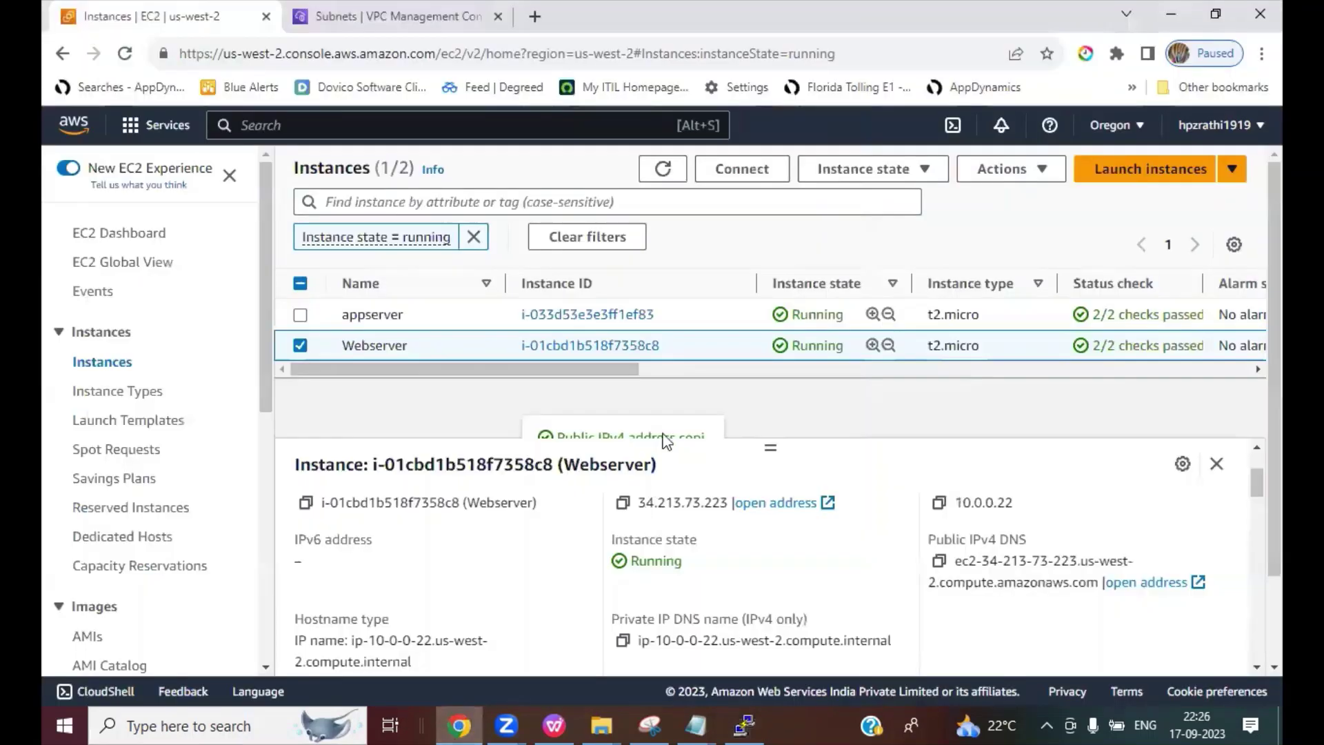
Step: Select appserver and open its security group launch-wizard-65 from the Security tab
{"action": "left_click", "coordinate": [301, 345]}
{"action": "left_click", "coordinate": [301, 315]}
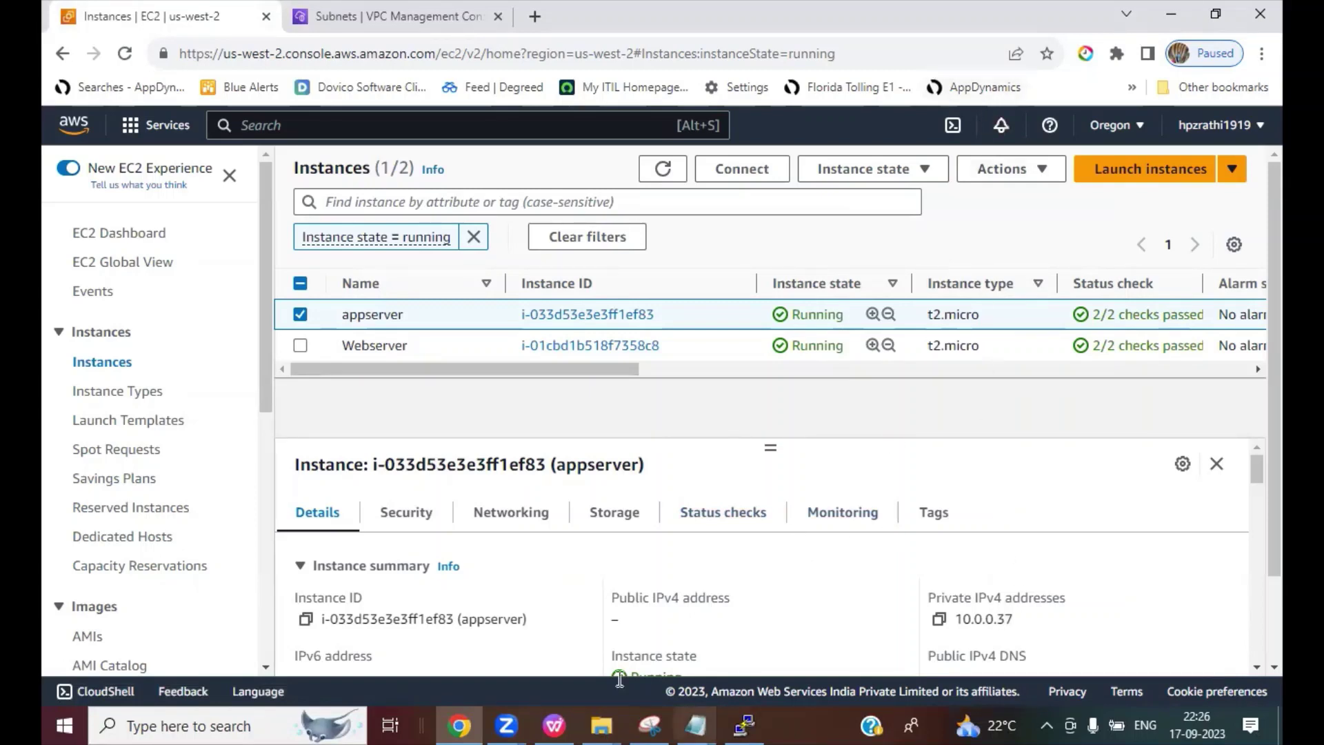
{"action": "left_click", "coordinate": [409, 515]}
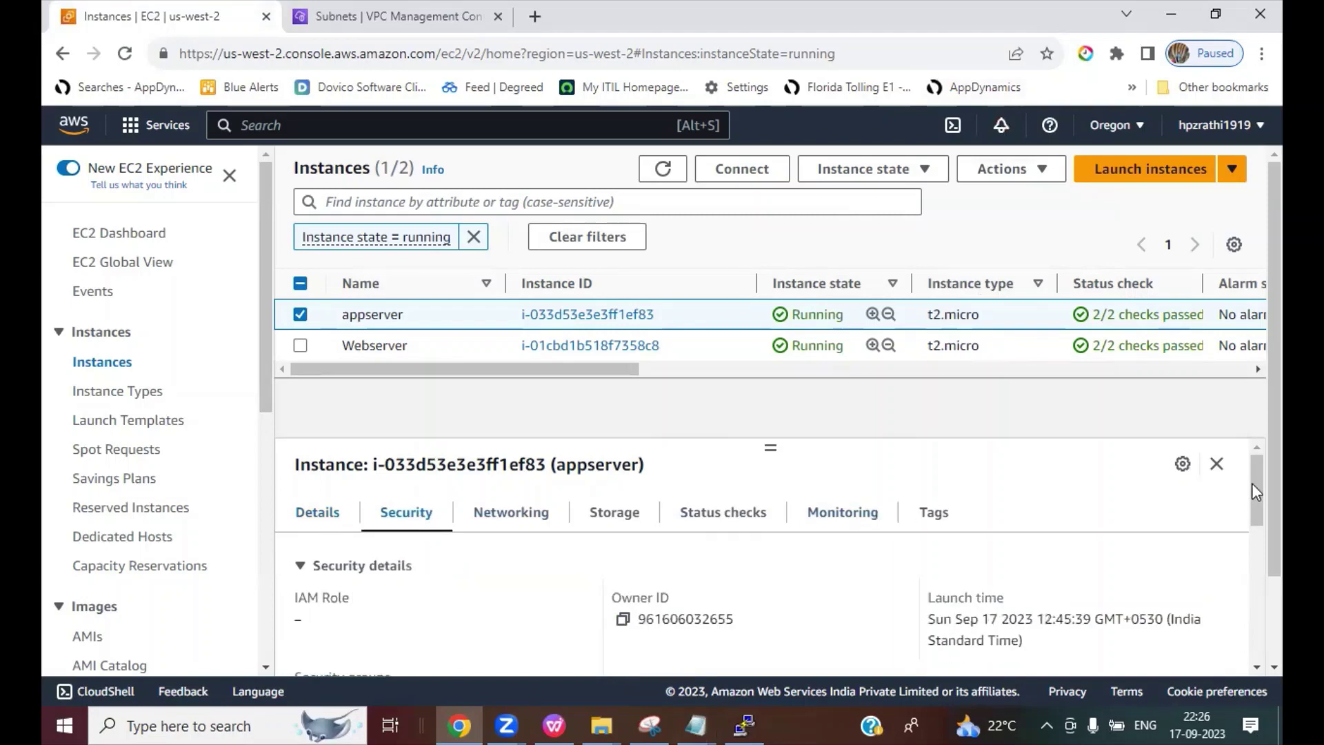
{"action": "left_click_drag", "start_coordinate": [1252, 490], "coordinate": [1252, 534]}
{"action": "left_click", "coordinate": [423, 564]}
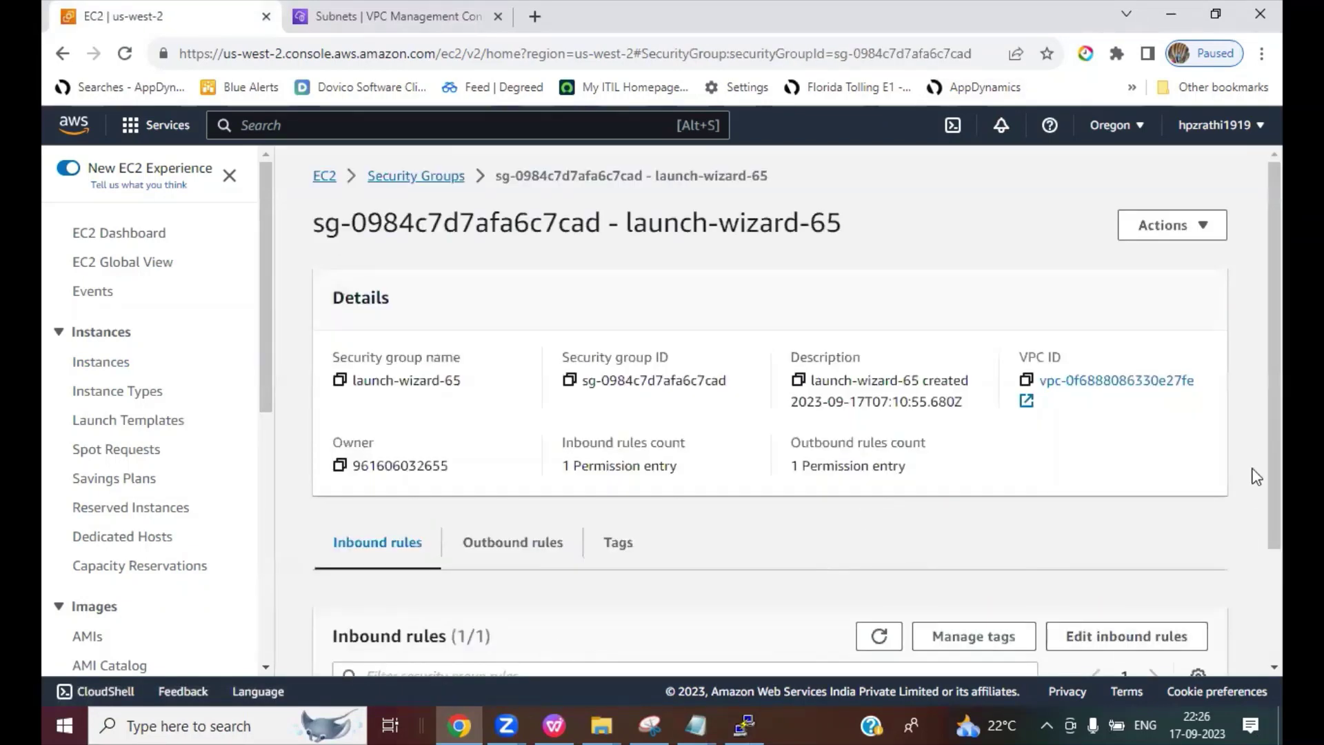
Step: Open the inbound rules editor and highlight the SSH rule from 10.0.0.0/27
{"action": "scroll", "coordinate": [1257, 477], "scroll_direction": "down", "scroll_amount": 2}
{"action": "left_click", "coordinate": [1115, 494]}
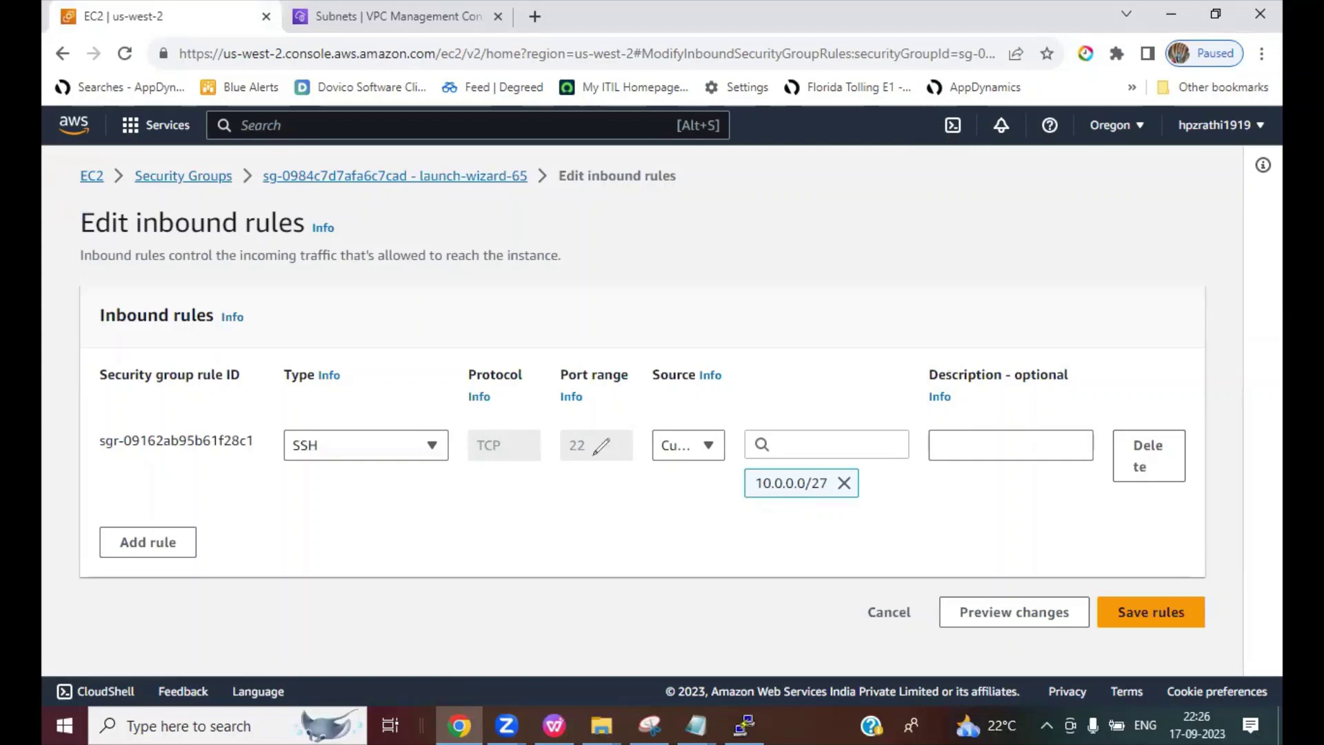
{"action": "left_click_drag", "start_coordinate": [292, 454], "coordinate": [330, 454]}
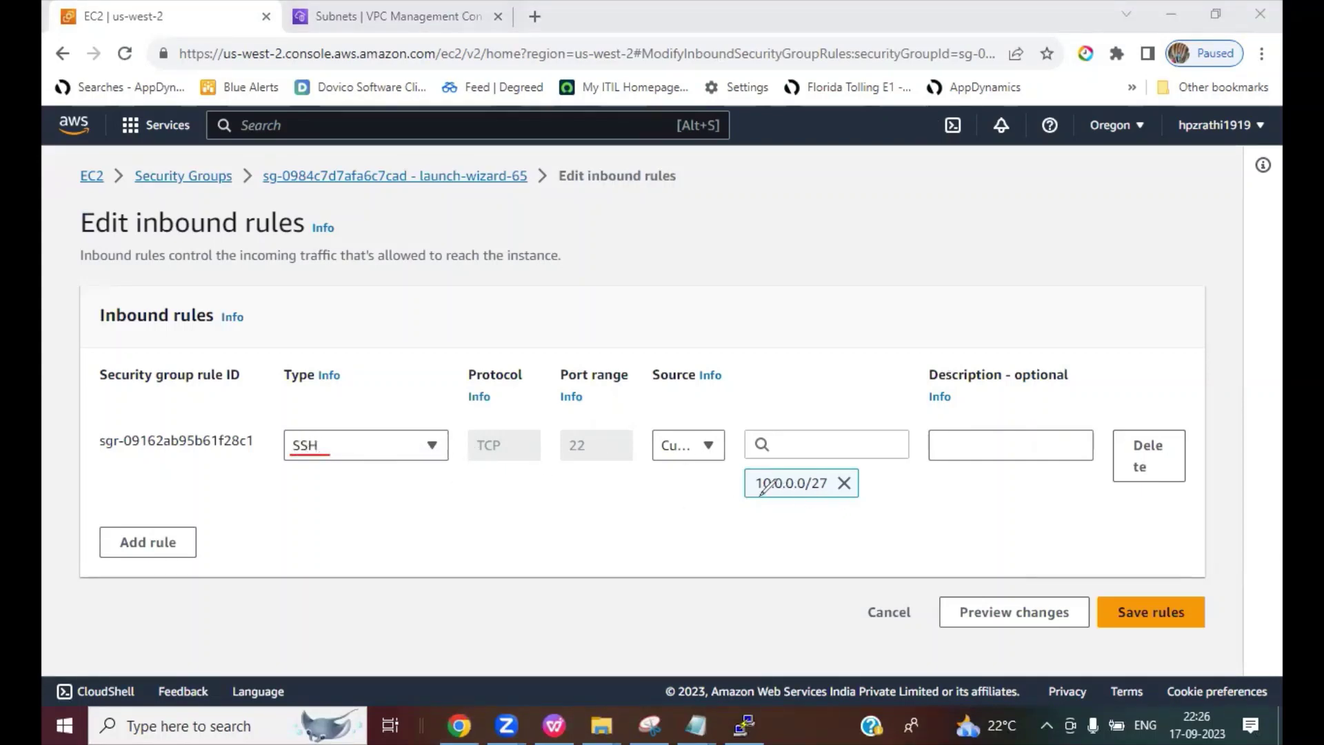
{"action": "left_click_drag", "start_coordinate": [758, 494], "coordinate": [843, 491]}
Step: Exit the root shell and start the command ssh ec2-user@ on the webserver
{"action": "left_click", "coordinate": [745, 725]}
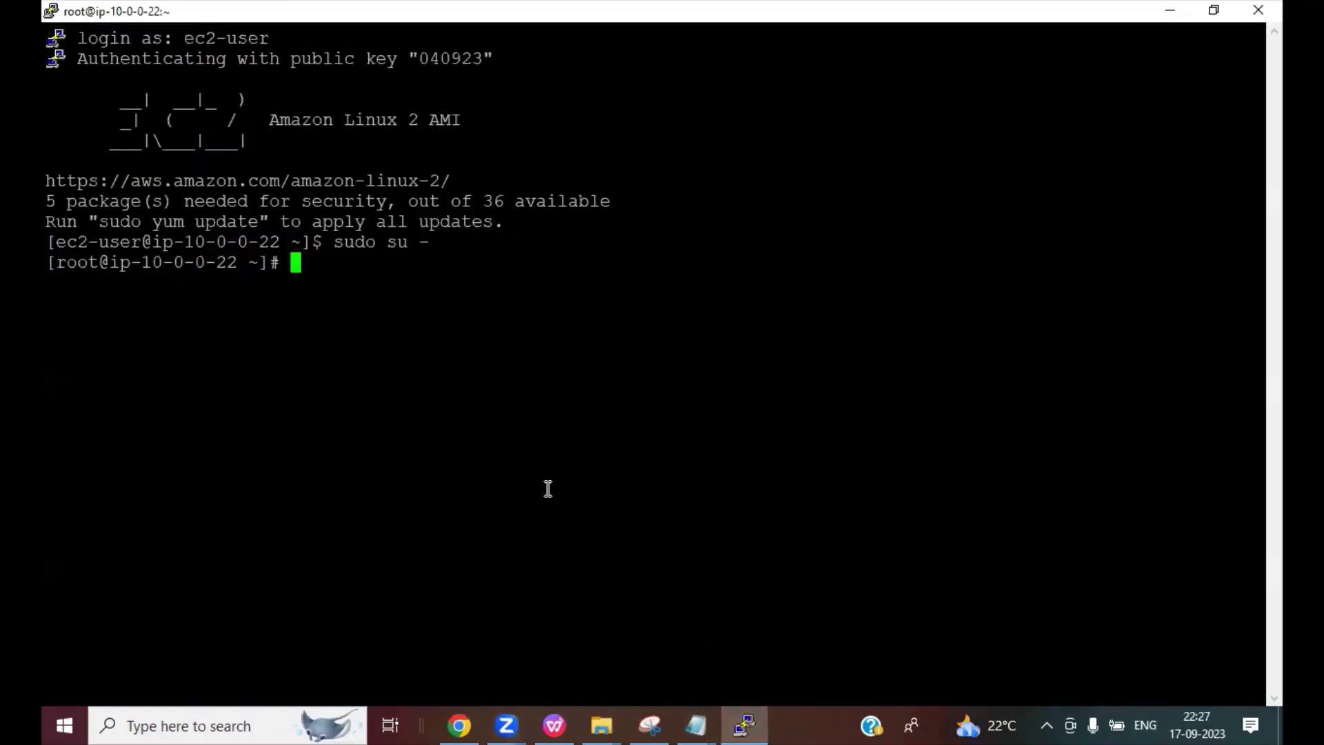
{"action": "type", "text": "exit"}
{"action": "key", "text": "Return"}
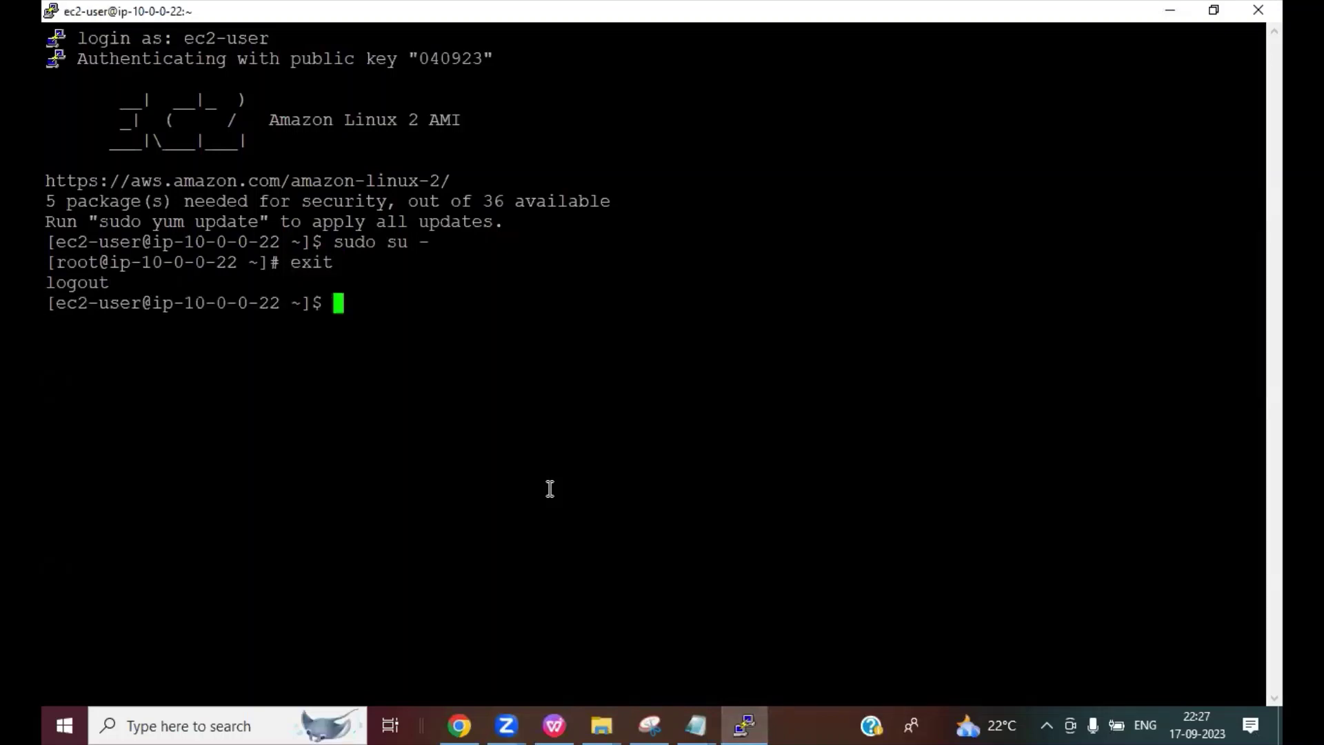
{"action": "type", "text": "ssh ec2-u"}
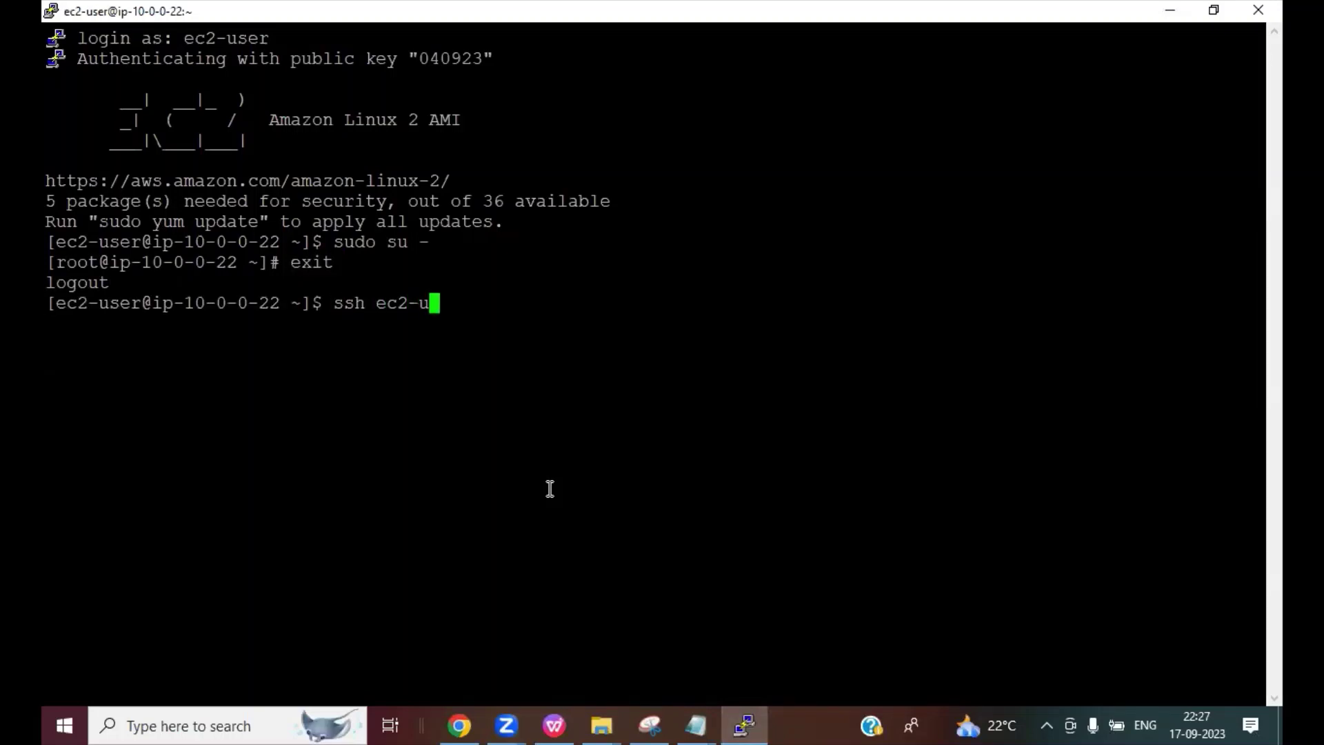
{"action": "type", "text": "ser@"}
Step: Copy appserver's private IPv4 address from the running instances list
{"action": "left_click", "coordinate": [466, 720]}
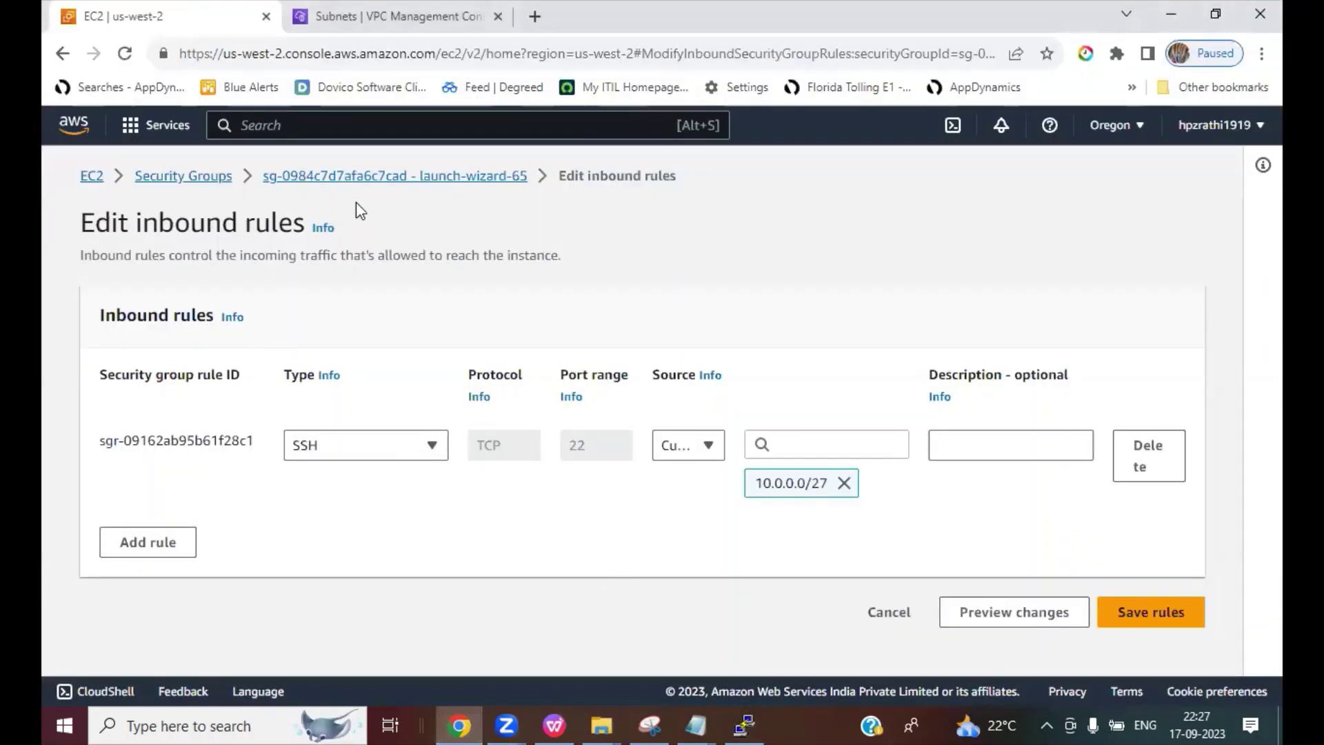
{"action": "left_click", "coordinate": [93, 178]}
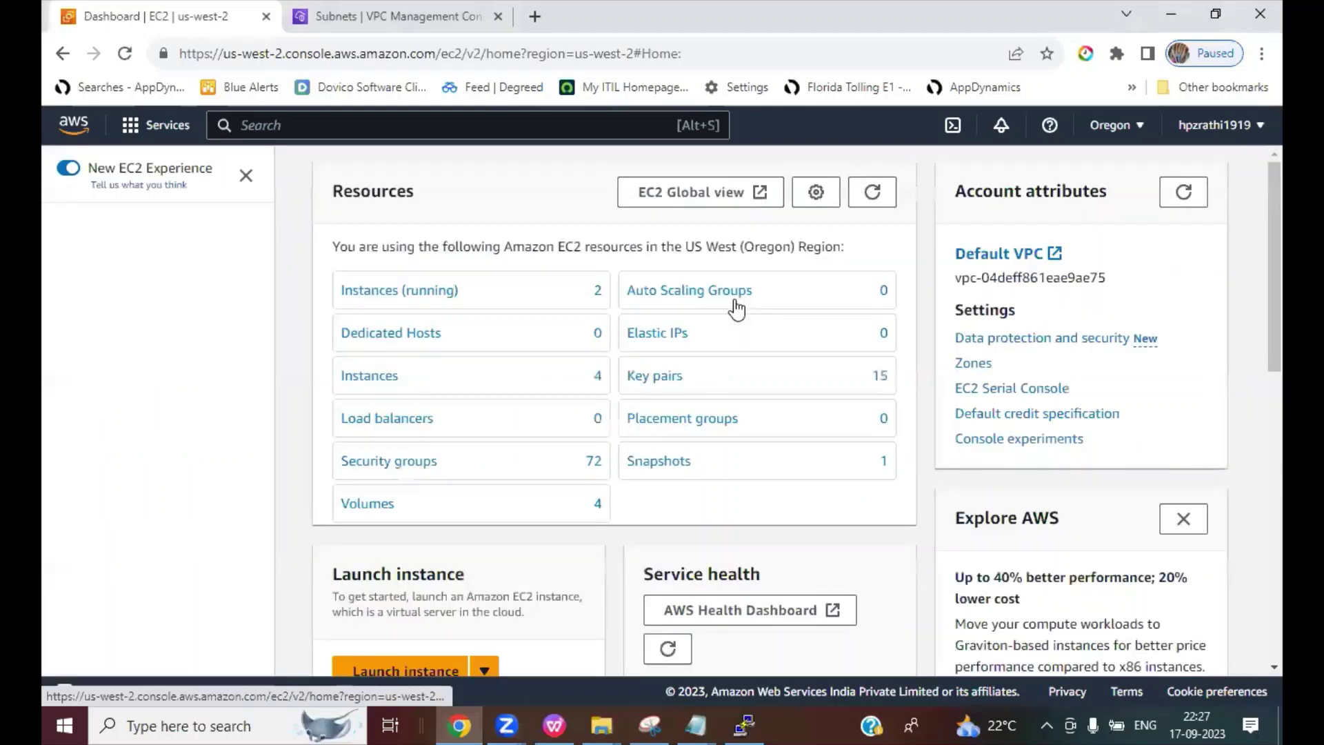
{"action": "left_click", "coordinate": [389, 298]}
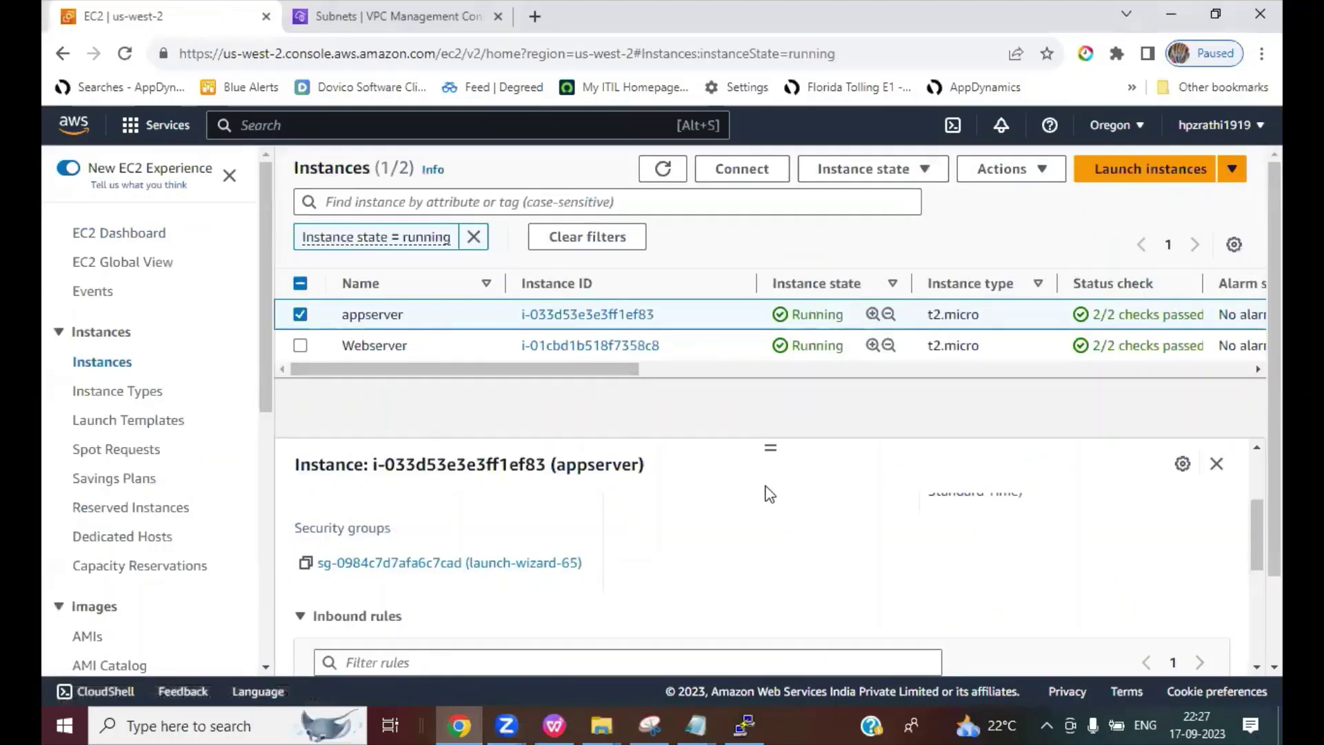
{"action": "scroll", "coordinate": [1117, 577], "scroll_direction": "up", "scroll_amount": 2}
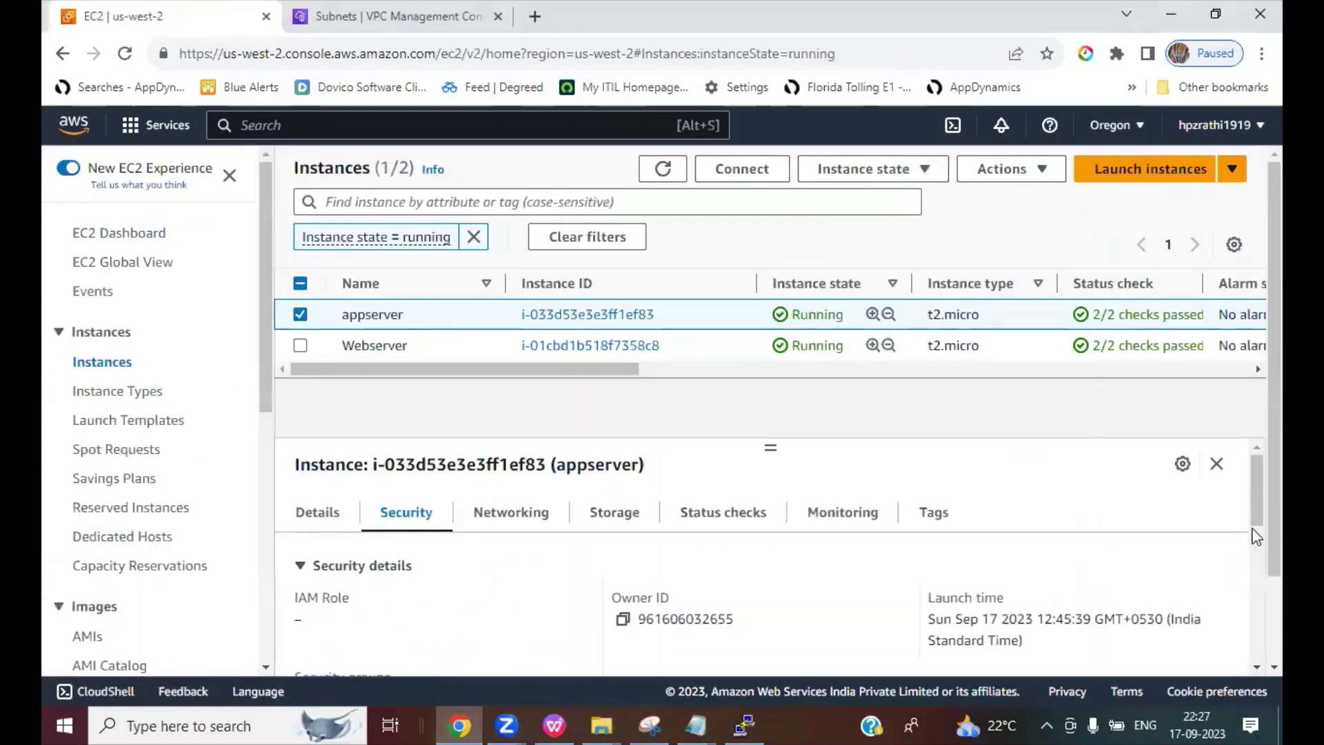
{"action": "mouse_move", "coordinate": [1252, 508]}
{"action": "left_mouse_down"}
{"action": "mouse_move", "coordinate": [1252, 538]}
{"action": "mouse_move", "coordinate": [1252, 507]}
{"action": "left_mouse_up"}
{"action": "left_click", "coordinate": [333, 525]}
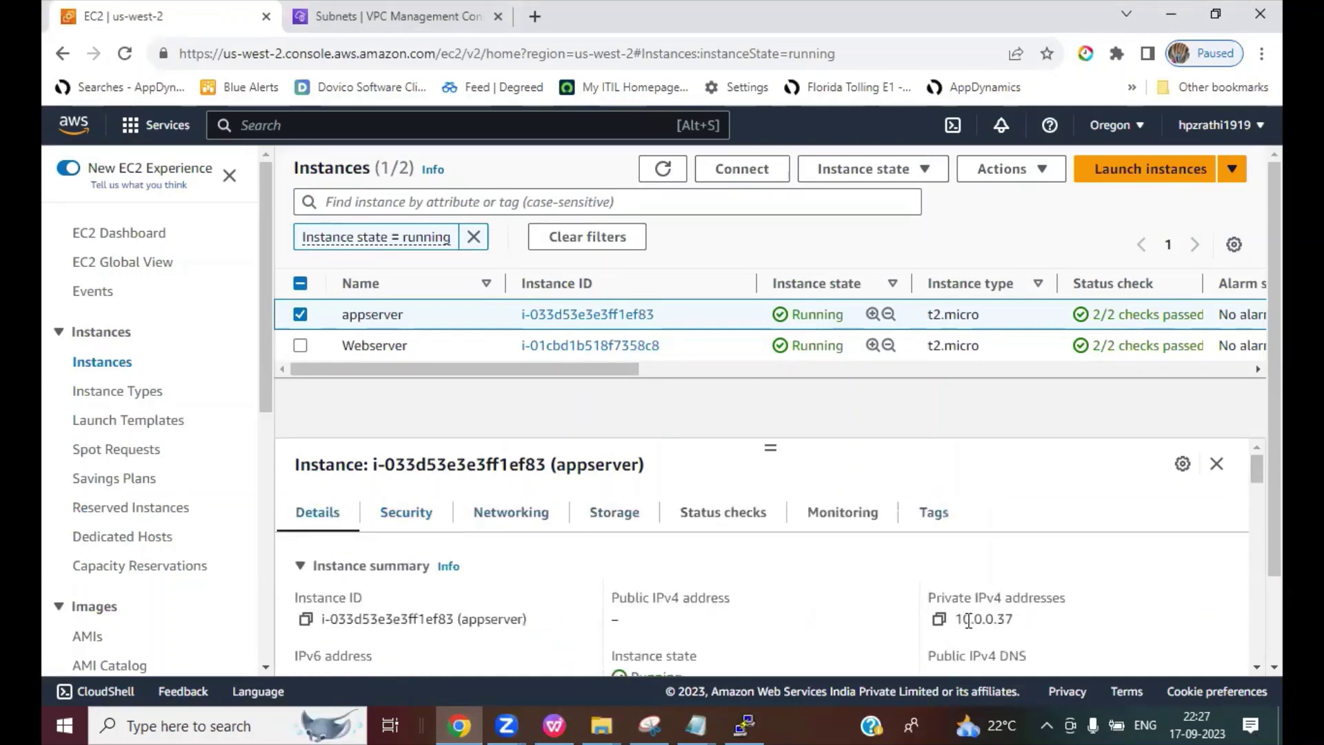
{"action": "left_click", "coordinate": [939, 619]}
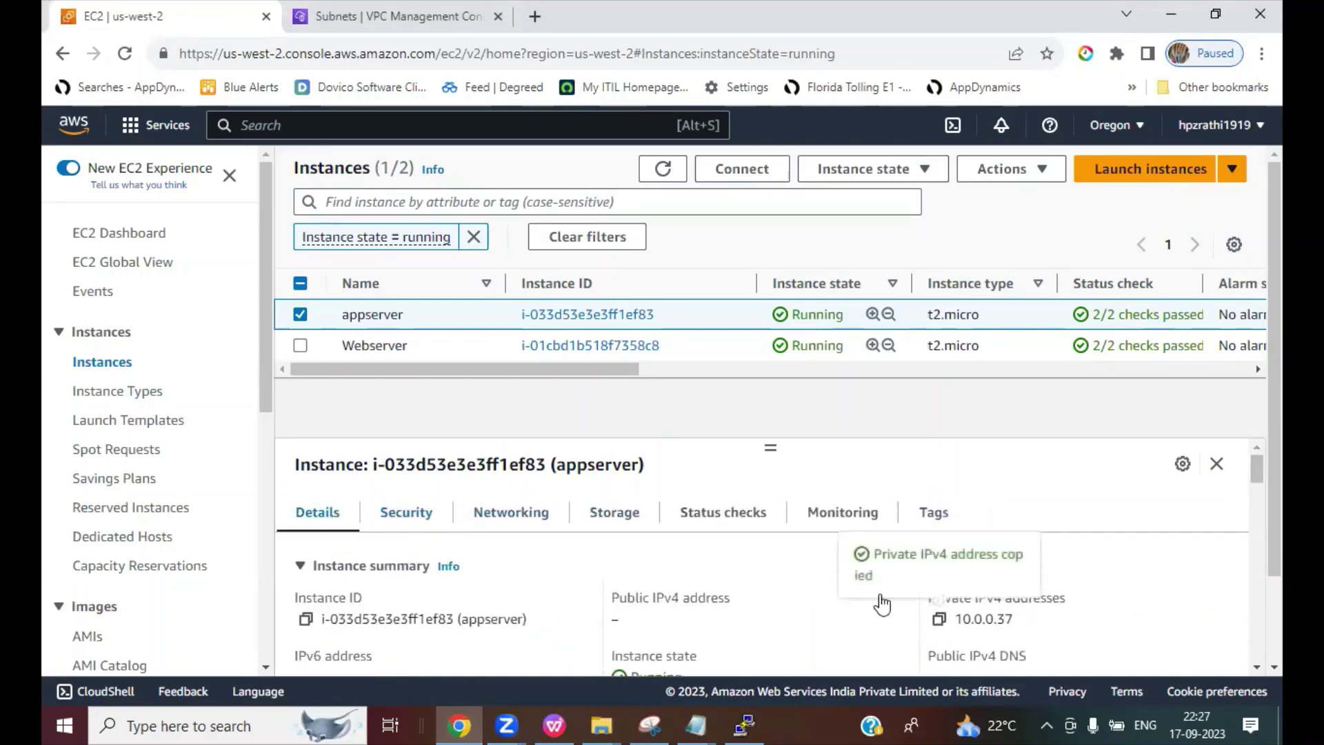
{"action": "left_click", "coordinate": [745, 725]}
{"action": "right_click", "coordinate": [1047, 305]}
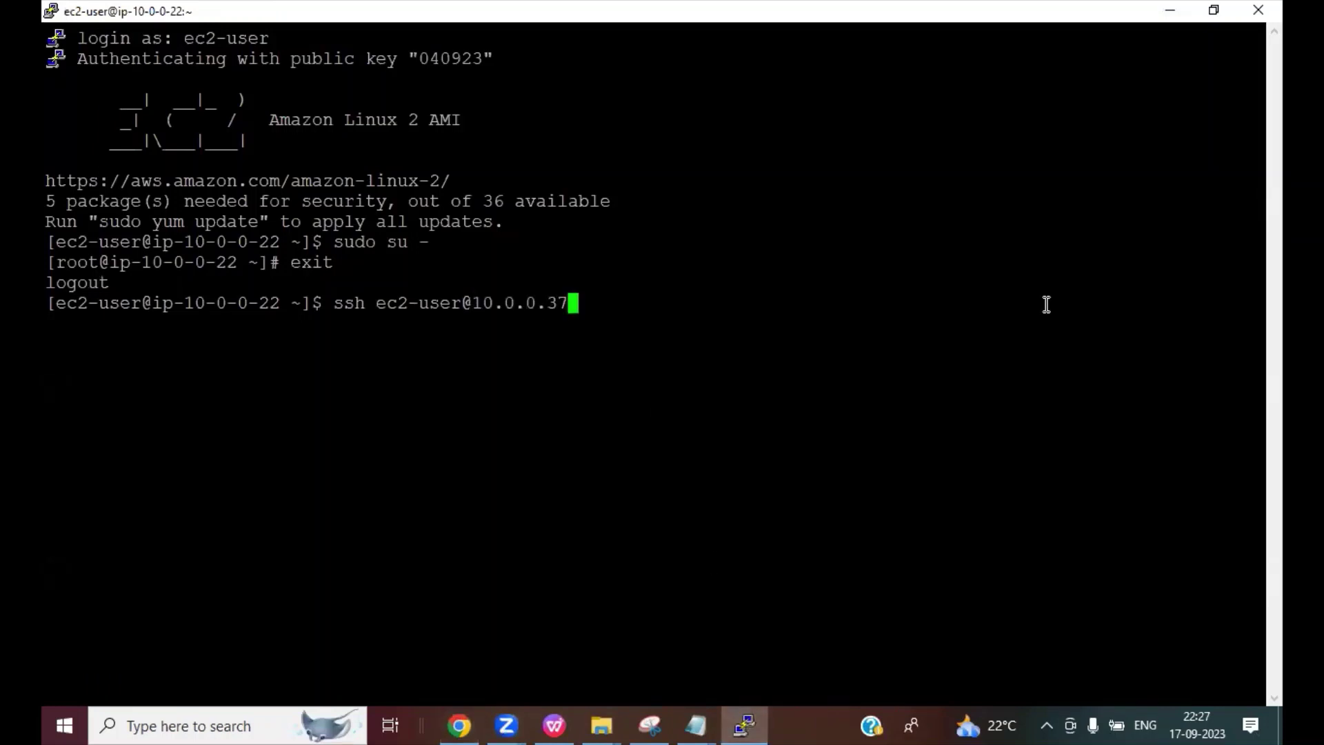
{"action": "key", "text": "Return"}
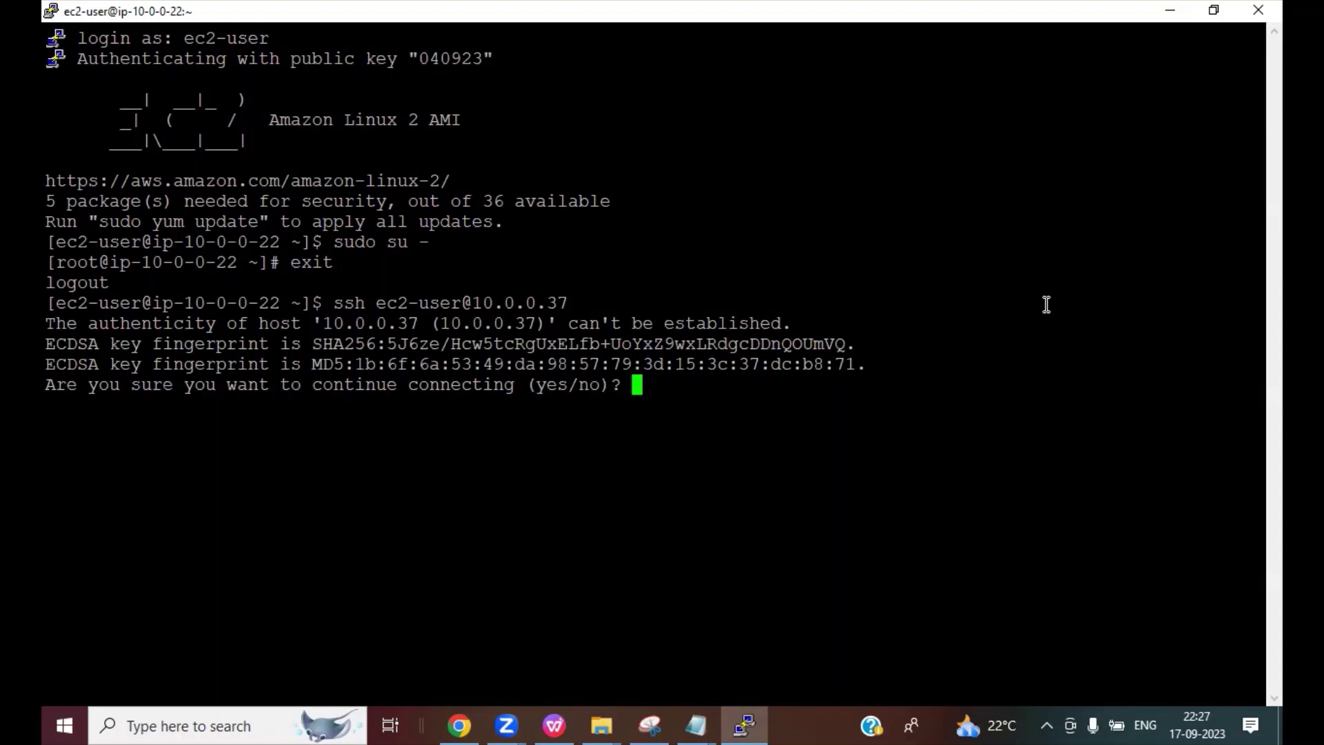
{"action": "type", "text": "yes"}
{"action": "key", "text": "Return"}
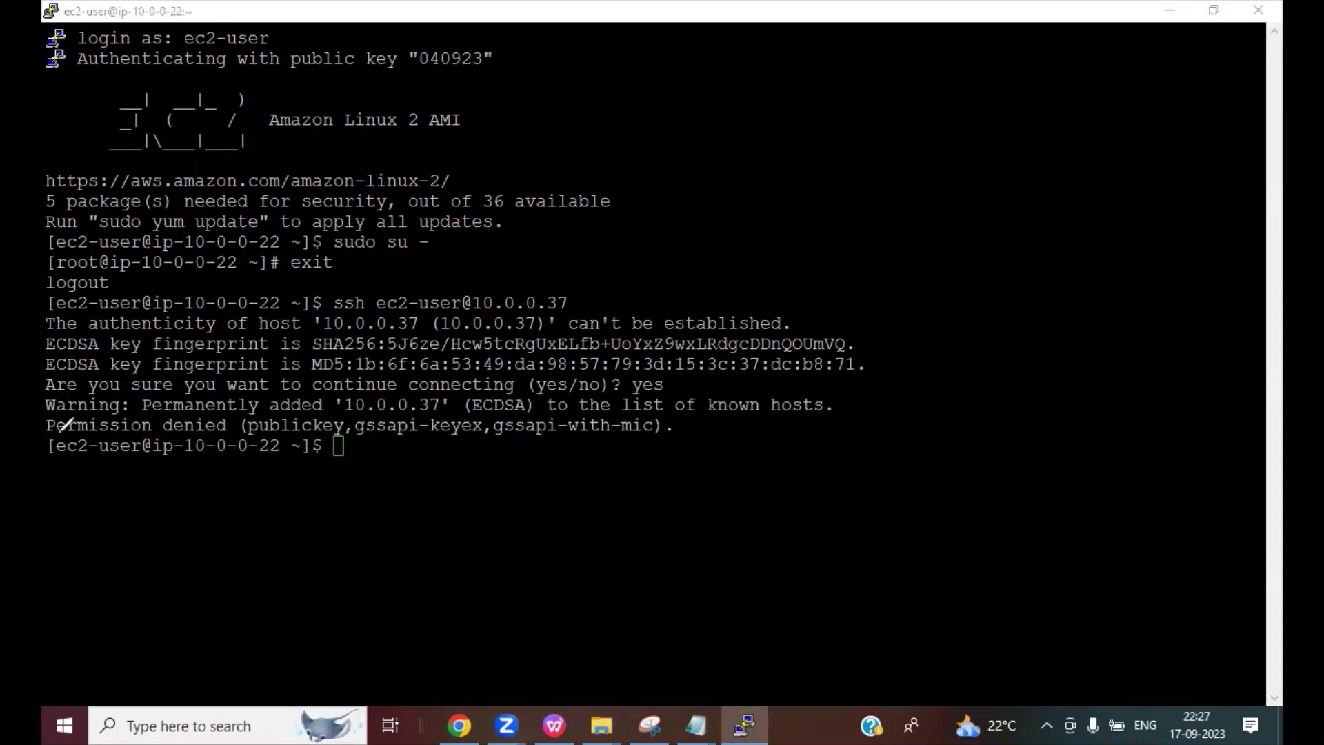
{"action": "left_click_drag", "start_coordinate": [46, 432], "coordinate": [236, 426]}
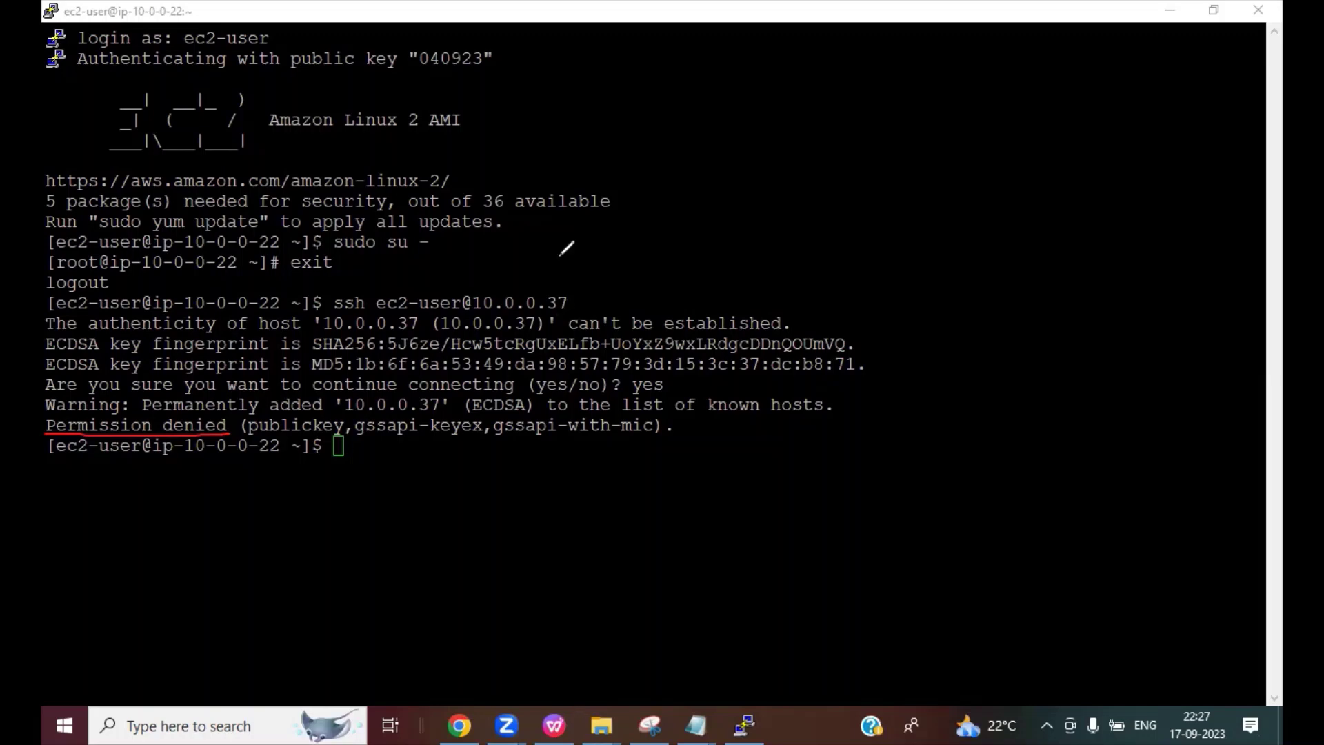
{"action": "key", "text": "Escape"}
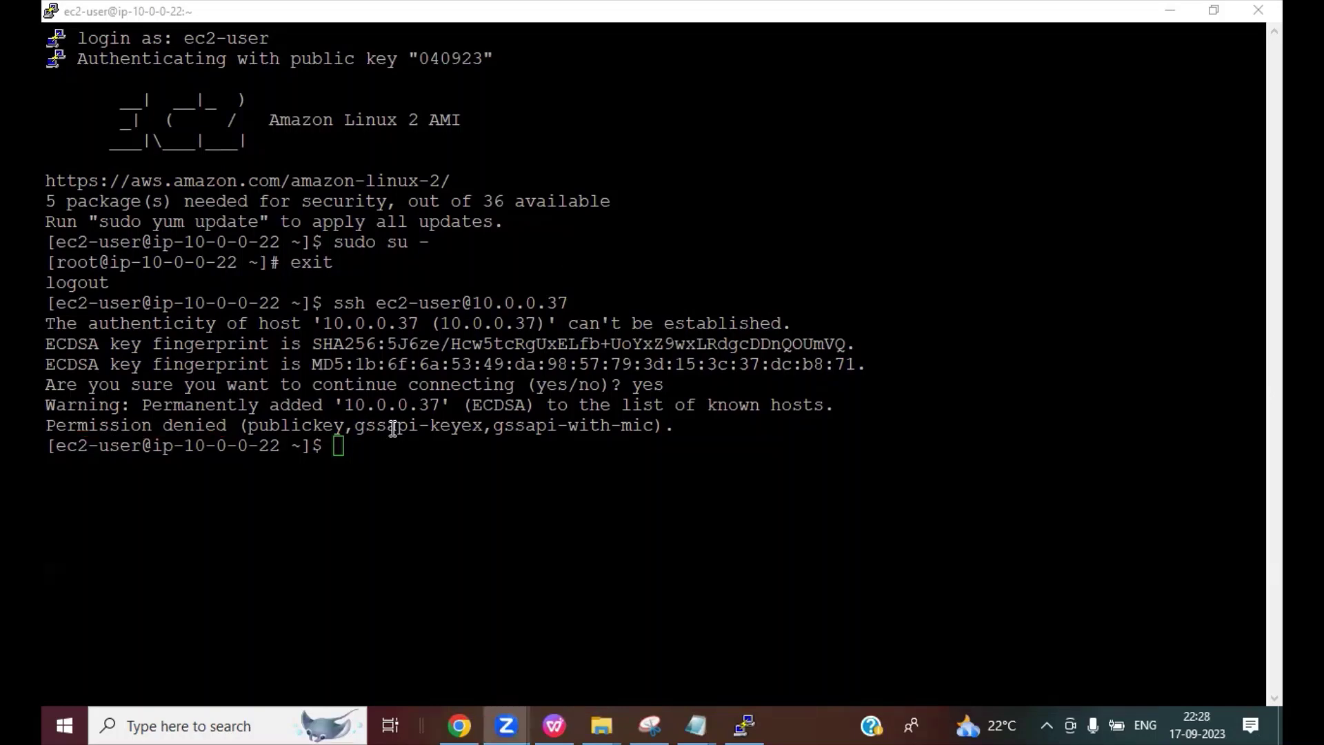
Step: Launch Pageant from the Windows search
{"action": "left_click", "coordinate": [393, 429]}
{"action": "left_click", "coordinate": [204, 724]}
{"action": "type", "text": "pai"}
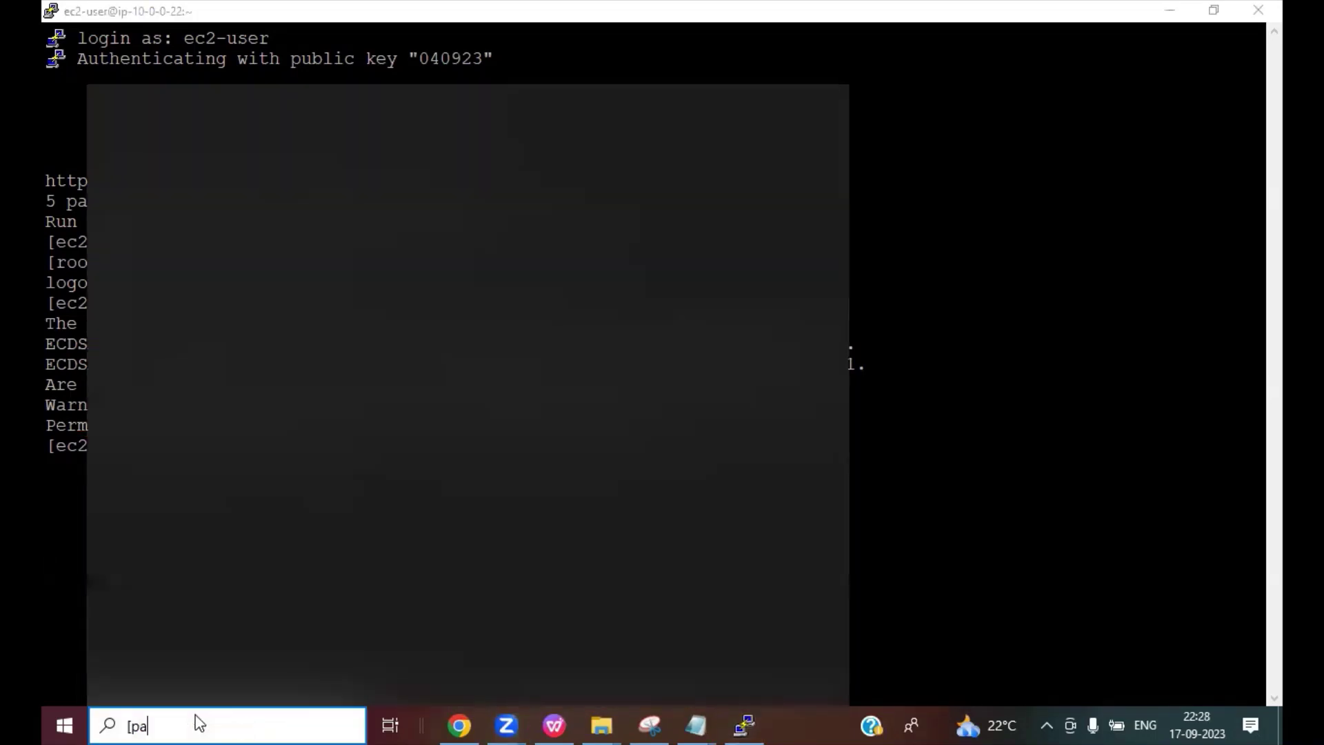
{"action": "key", "text": "BackSpace"}
{"action": "key", "text": "BackSpace"}
{"action": "key", "text": "BackSpace"}
{"action": "type", "text": "pageant"}
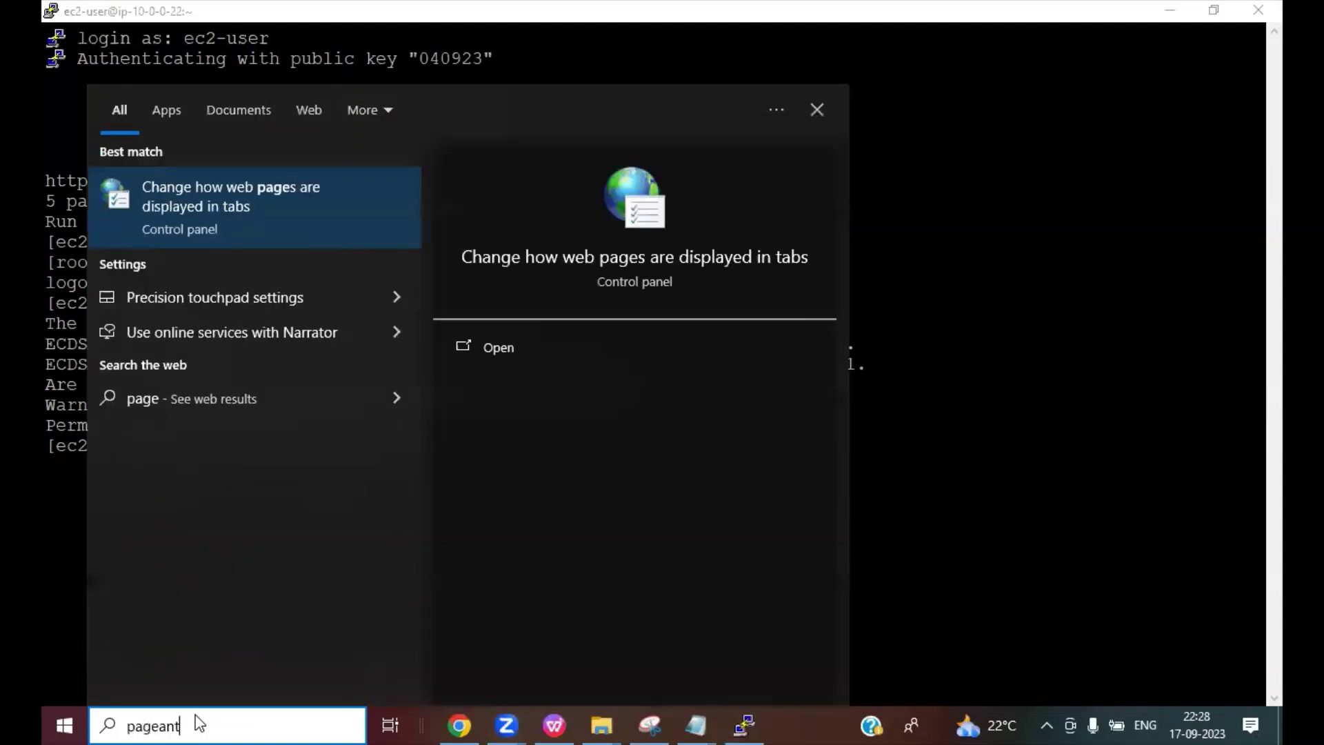
{"action": "key", "text": "Return"}
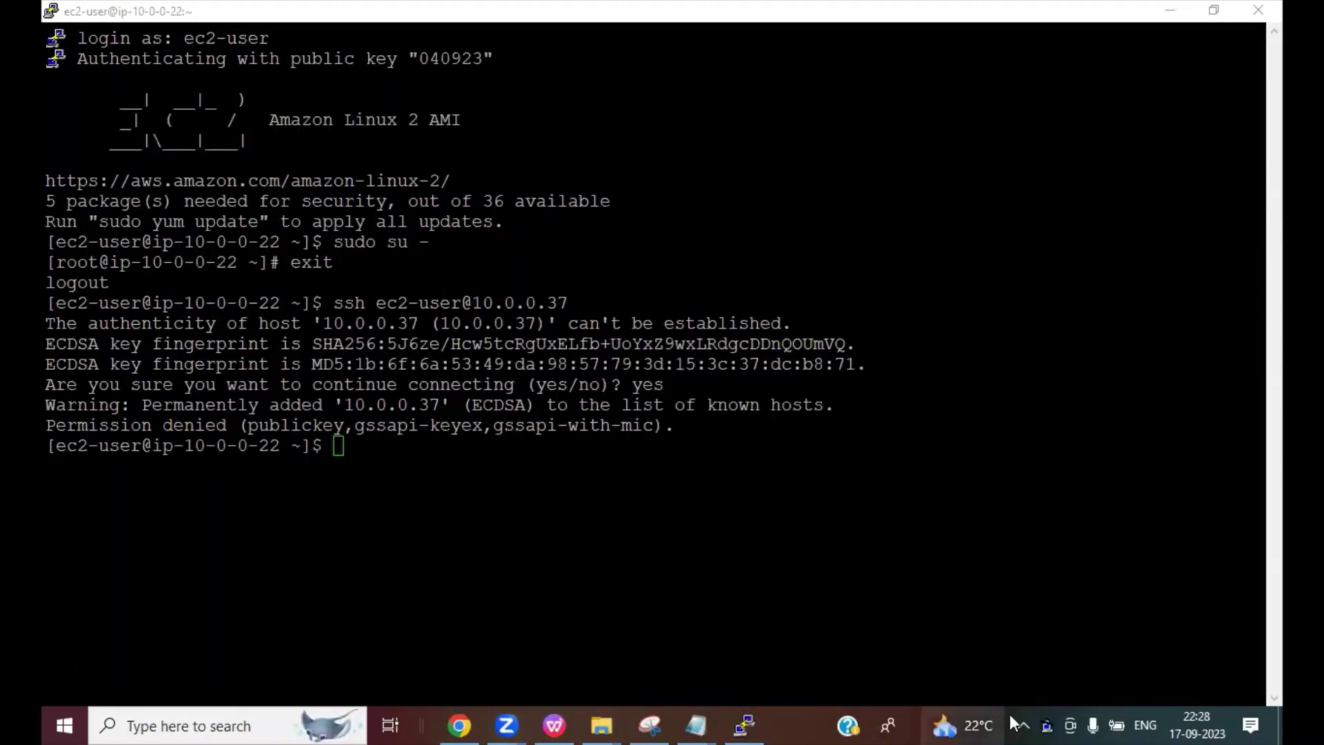
Step: Add the 040923.ppk key to Pageant and close its key list
{"action": "double_click", "coordinate": [1046, 724]}
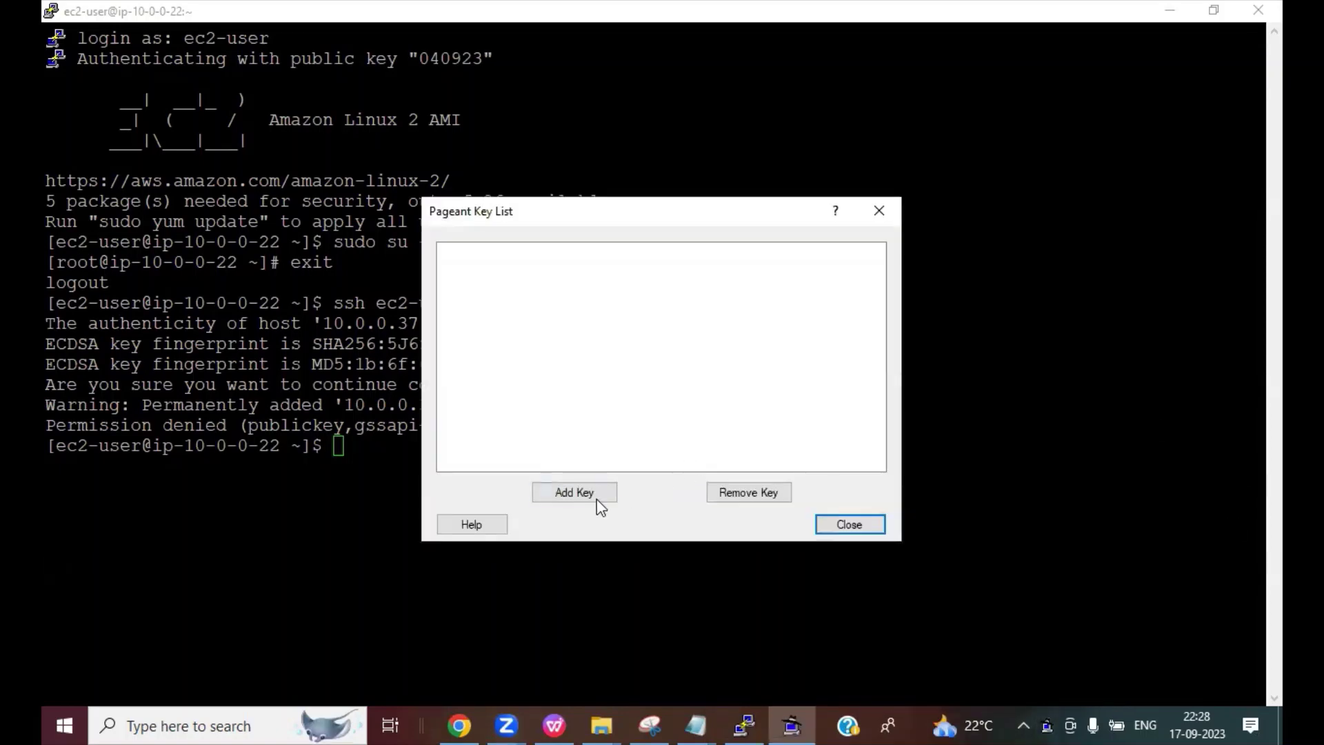
{"action": "left_click", "coordinate": [583, 498]}
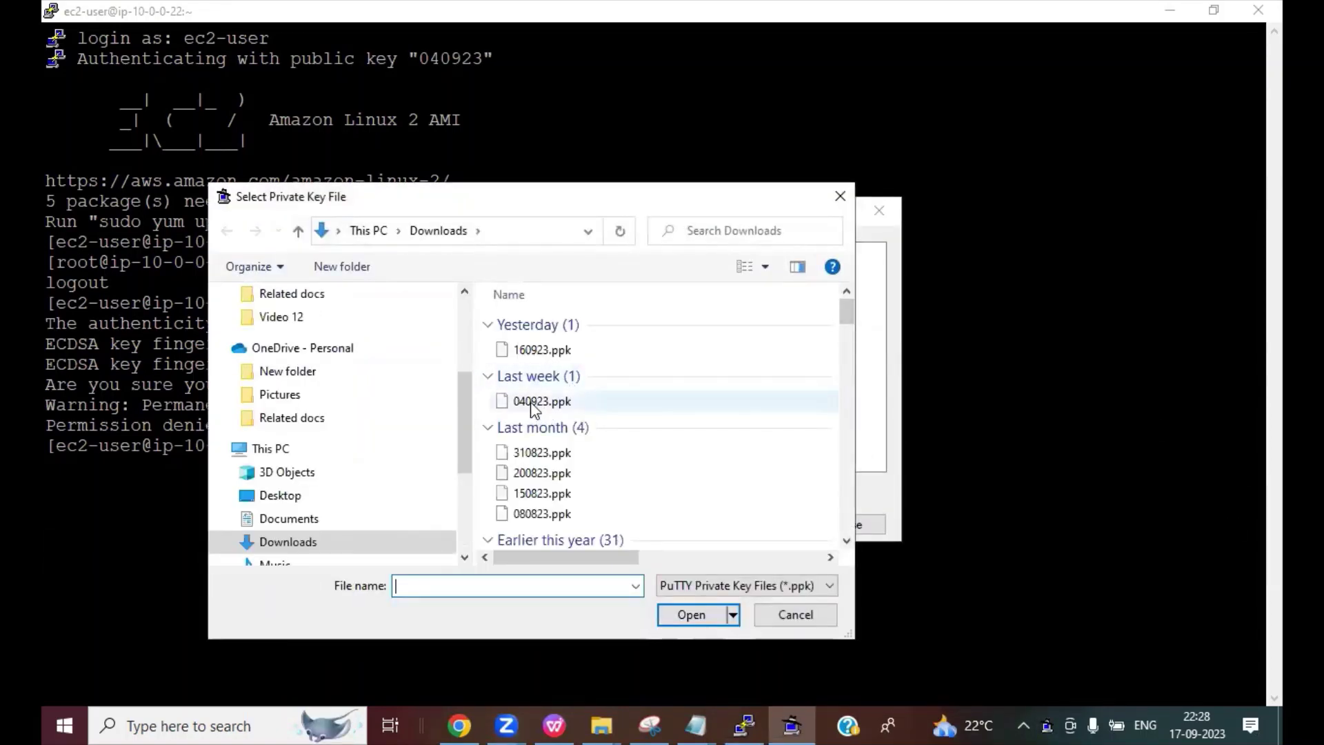
{"action": "left_click", "coordinate": [532, 402]}
{"action": "double_click", "coordinate": [531, 401]}
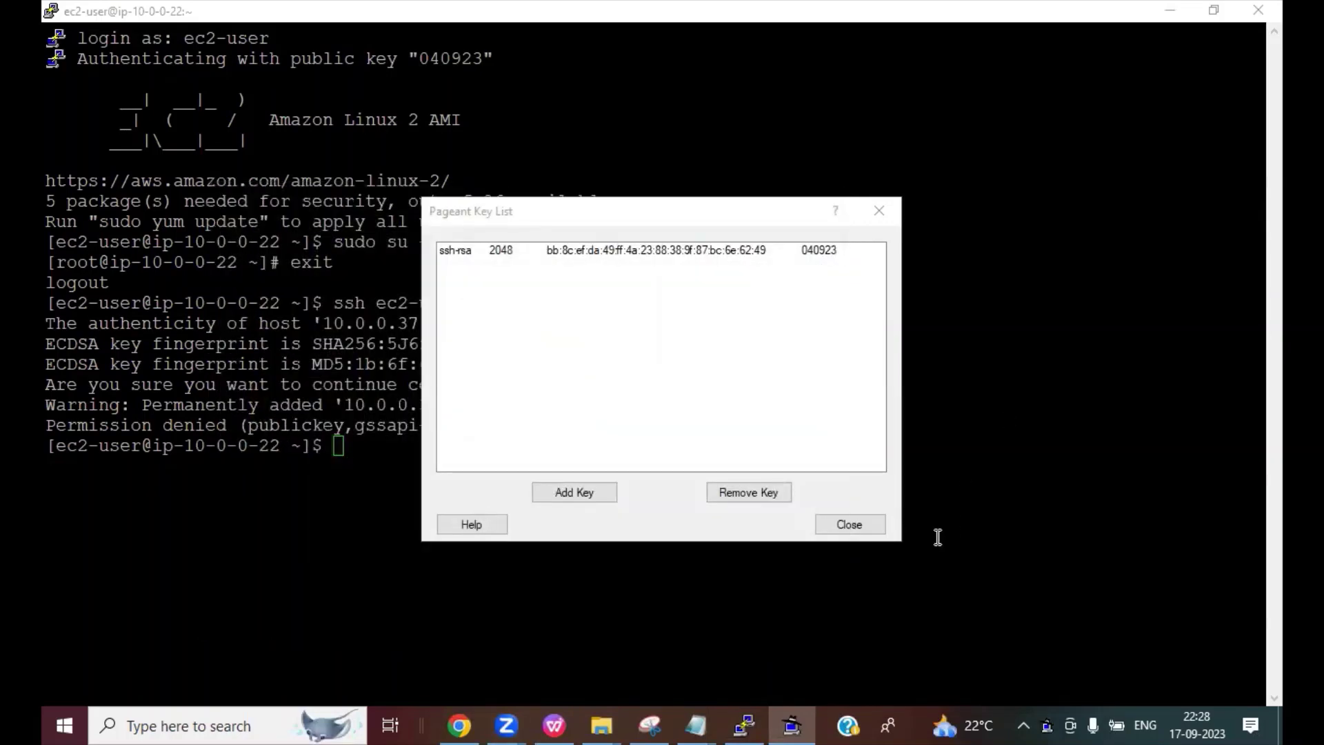
{"action": "left_click", "coordinate": [850, 525]}
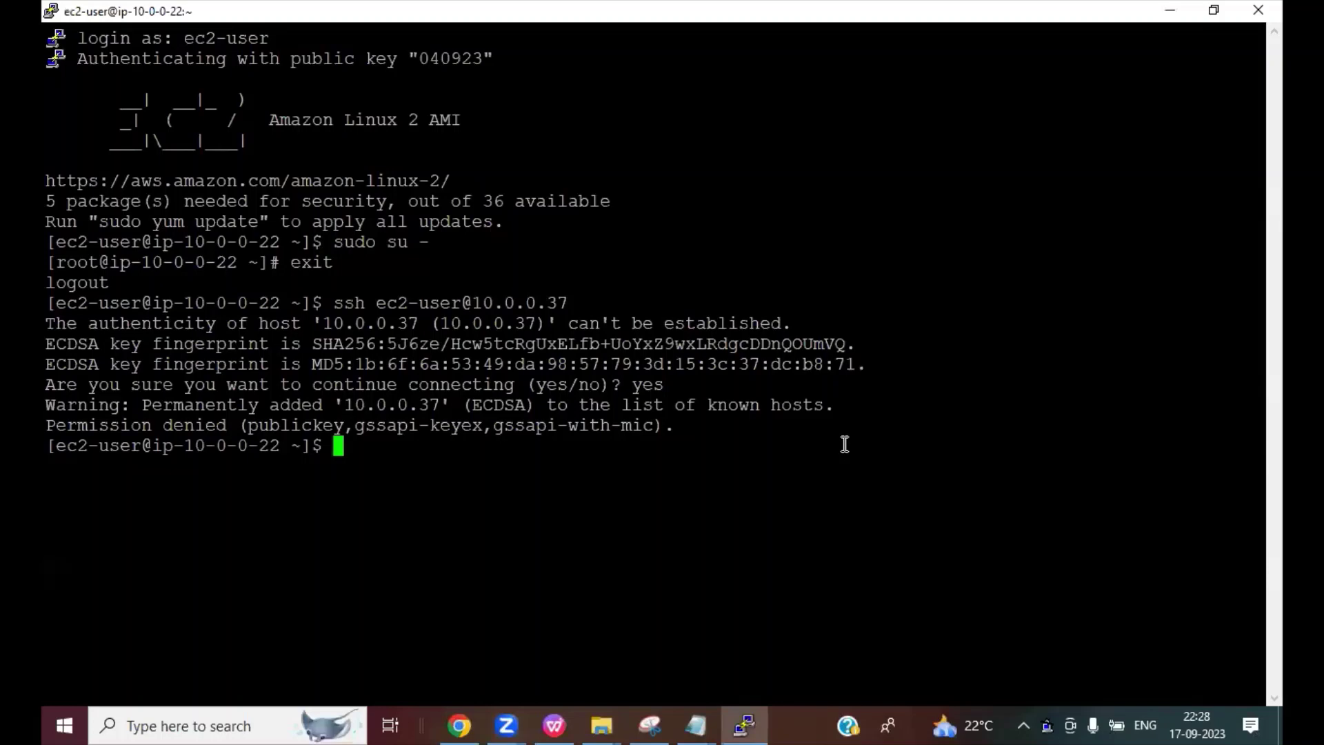
Step: Start a new PuTTY session with host 34.213.73.223, the Webserver's public IP copied from EC2
{"action": "right_click", "coordinate": [234, 15]}
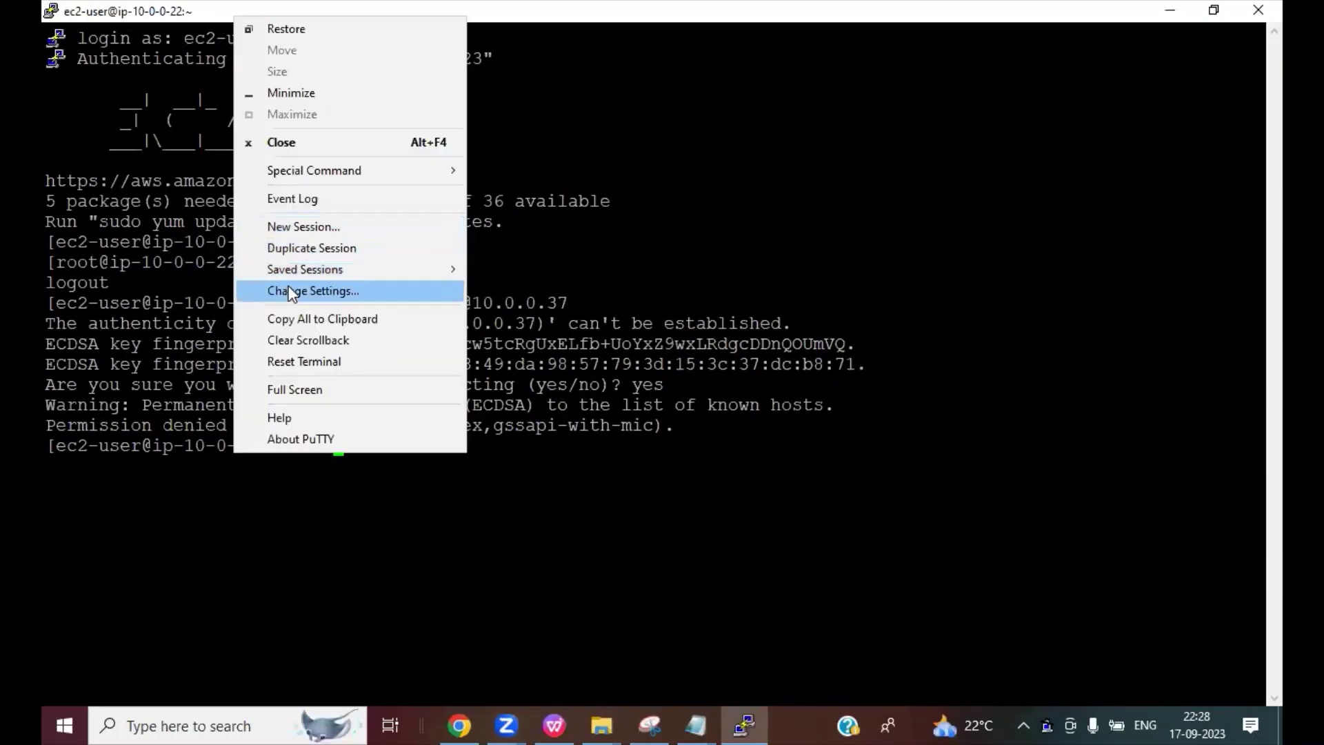
{"action": "left_click", "coordinate": [305, 227]}
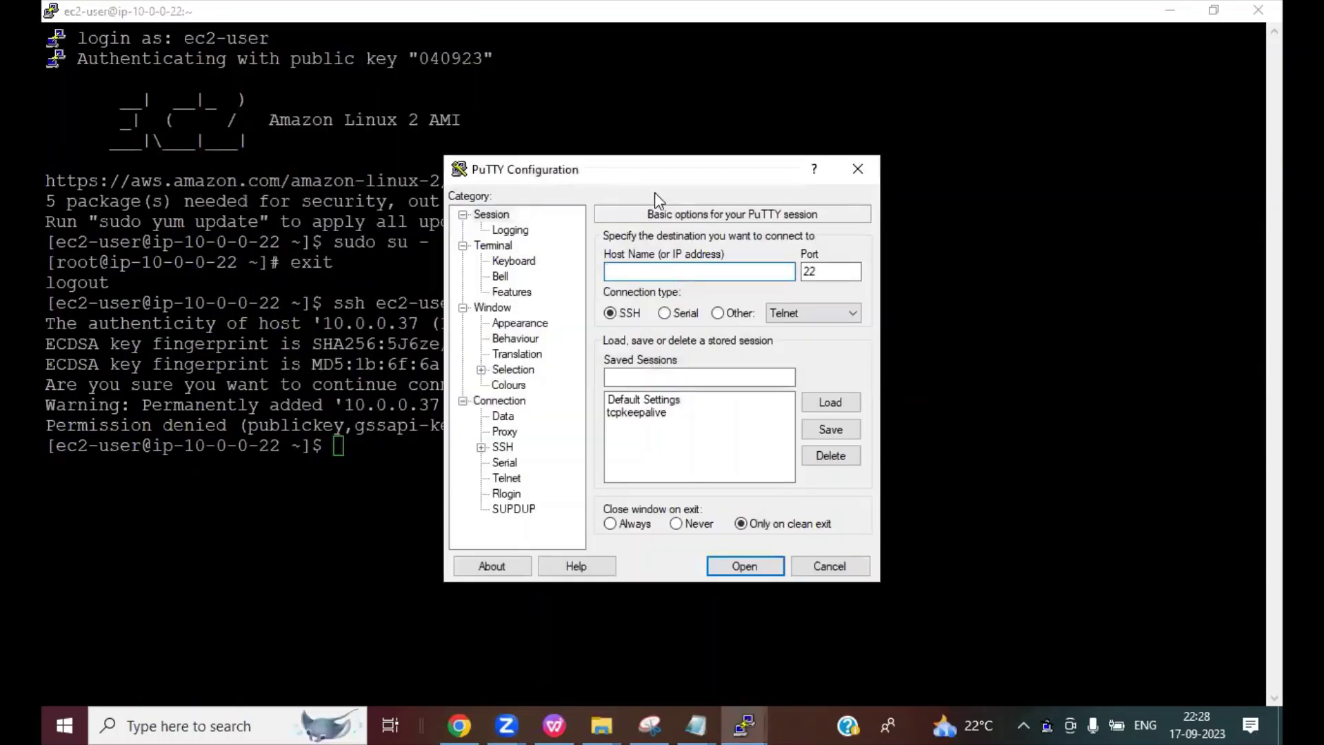
{"action": "left_click", "coordinate": [458, 725]}
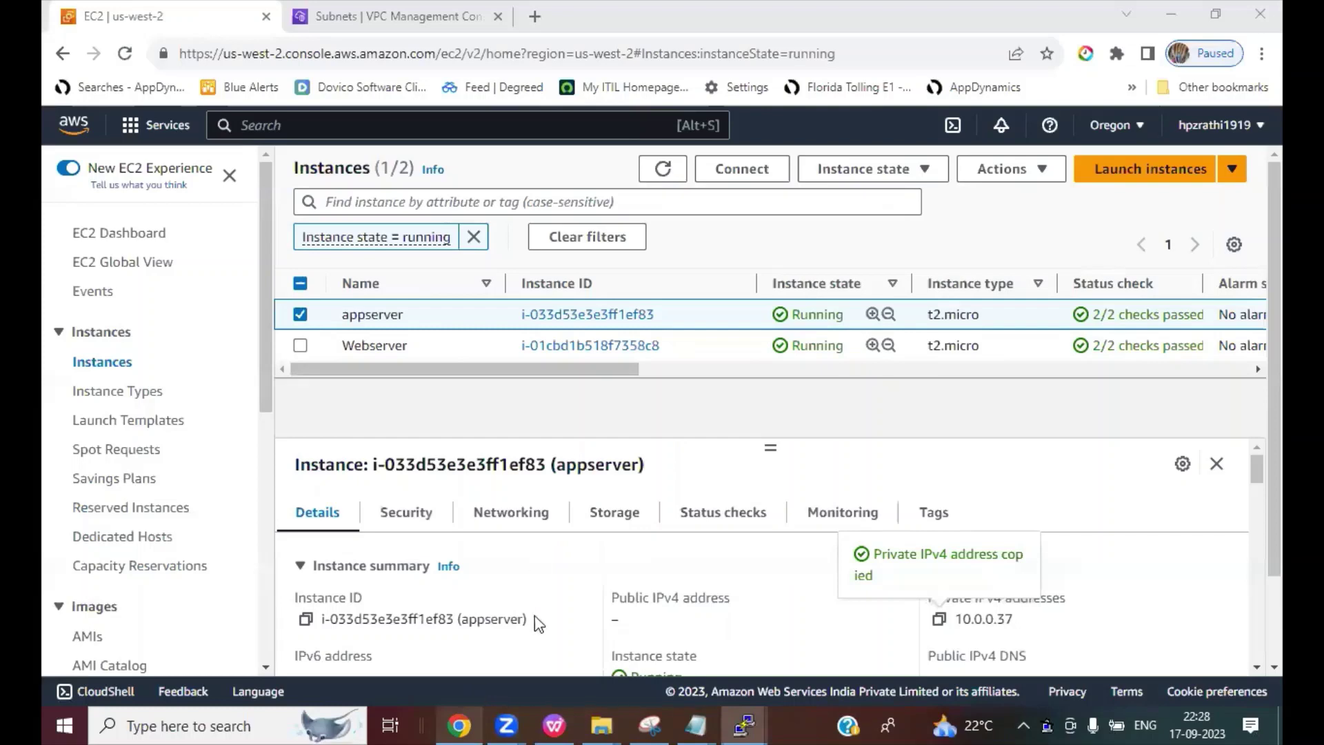
{"action": "left_click", "coordinate": [300, 315]}
{"action": "left_click", "coordinate": [300, 345]}
{"action": "left_click", "coordinate": [623, 619]}
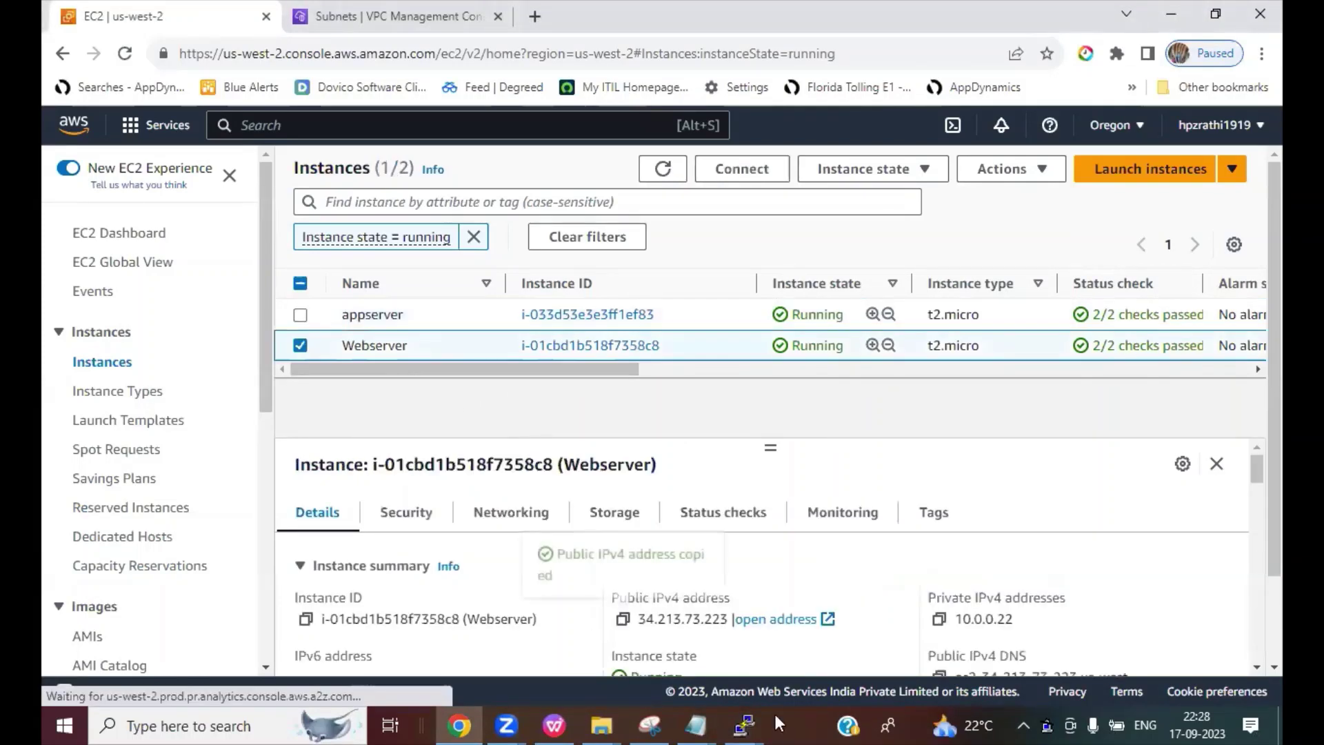
{"action": "left_click", "coordinate": [743, 726]}
{"action": "key", "text": "ctrl+v"}
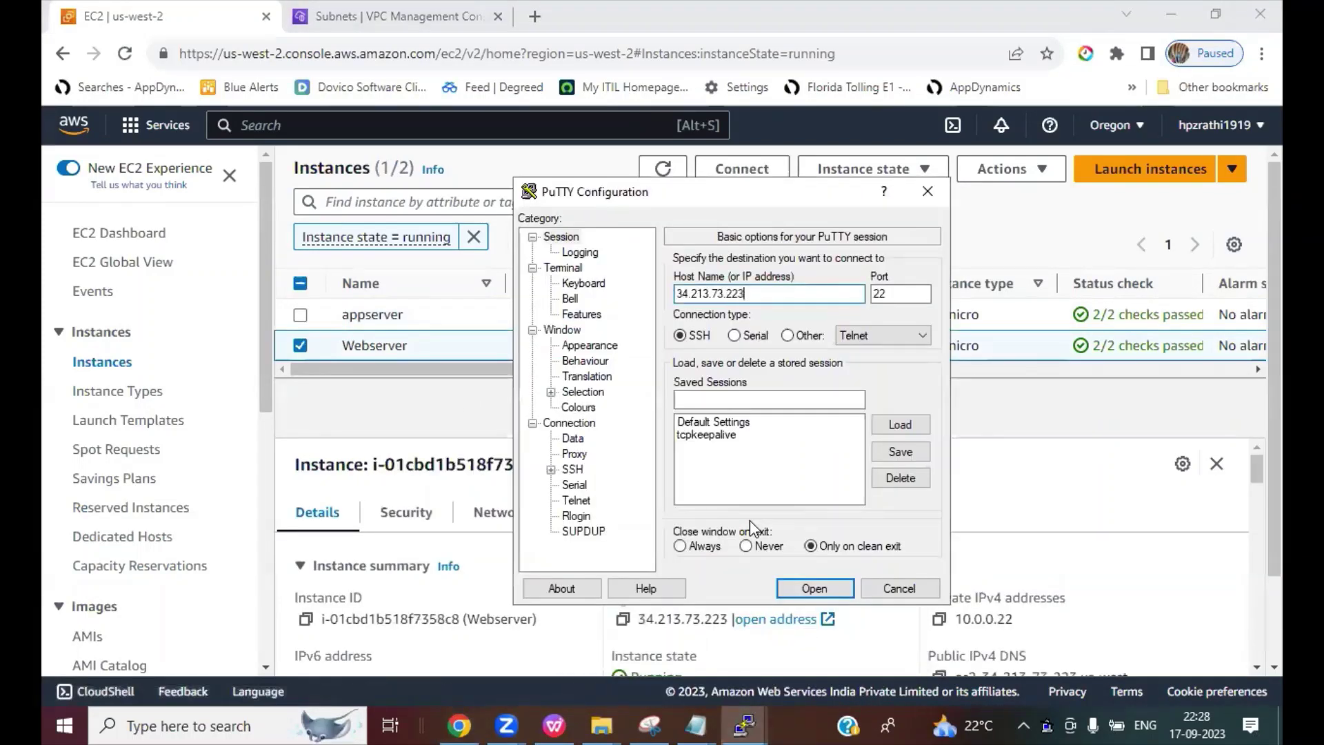
Step: Set 040923.ppk as the SSH authentication private key file
{"action": "left_click", "coordinate": [551, 469]}
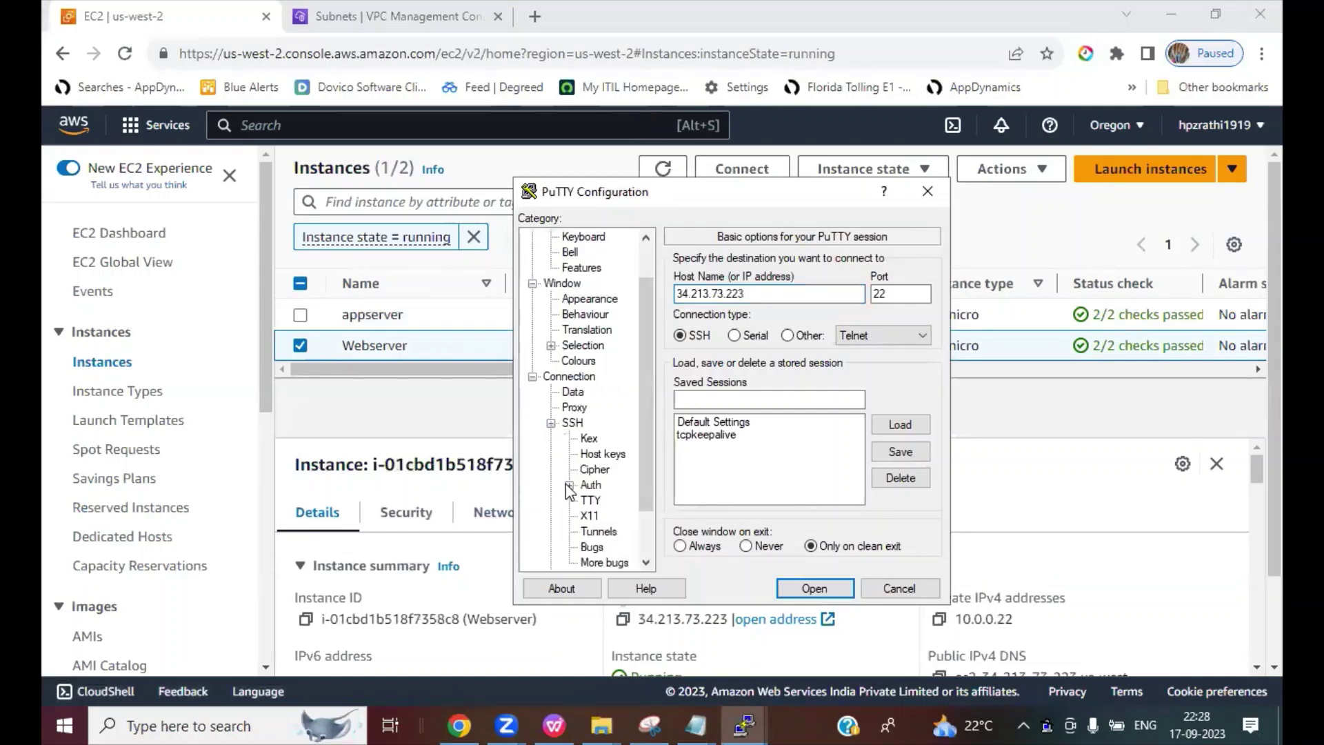
{"action": "left_click", "coordinate": [570, 485]}
{"action": "left_click", "coordinate": [618, 501]}
{"action": "left_click", "coordinate": [901, 295]}
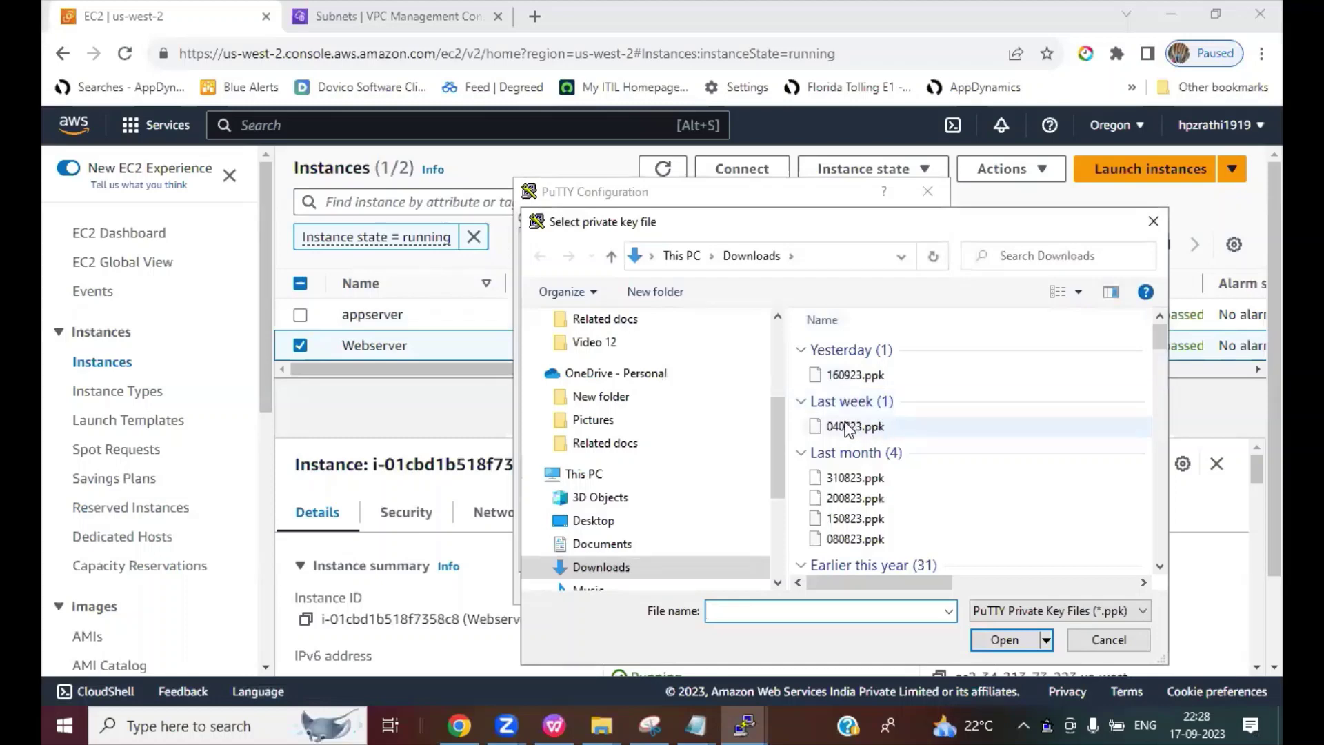
{"action": "double_click", "coordinate": [841, 427]}
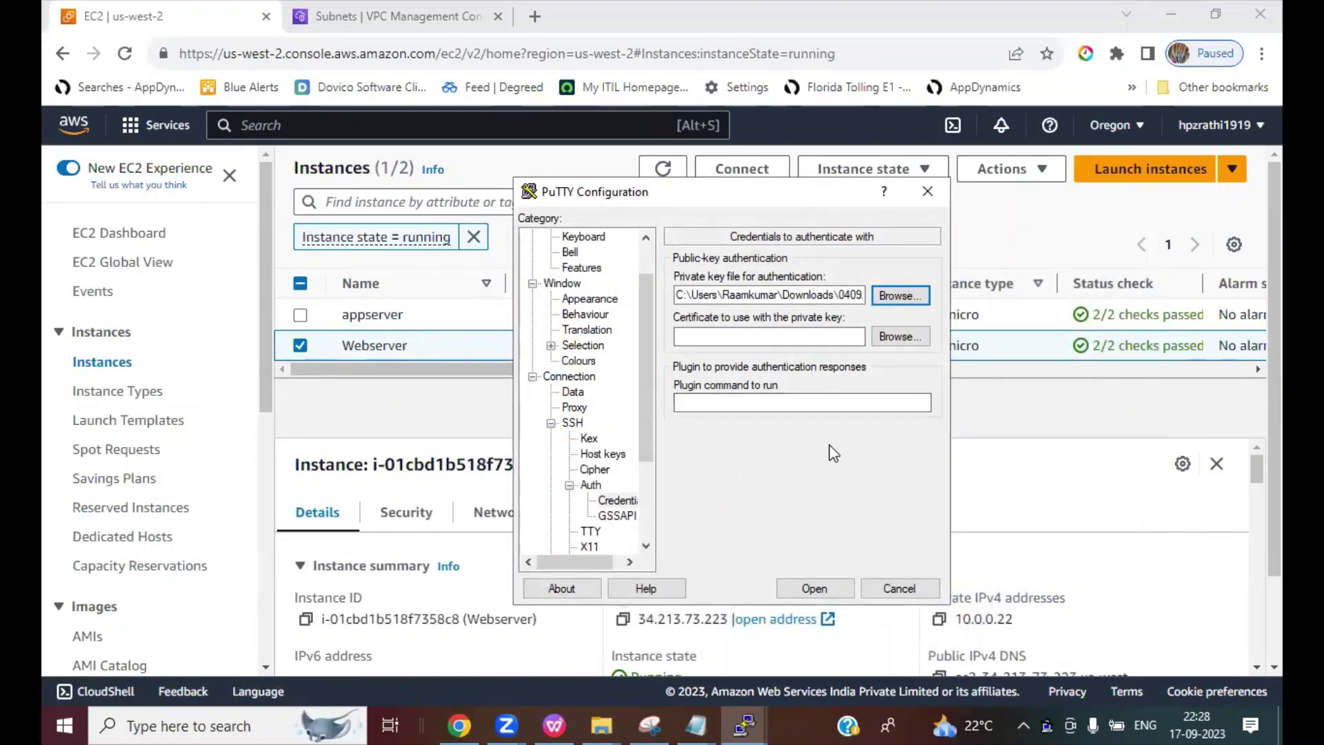
Step: Allow agent forwarding in the SSH Auth settings and open the connection to the webserver
{"action": "left_click", "coordinate": [590, 485]}
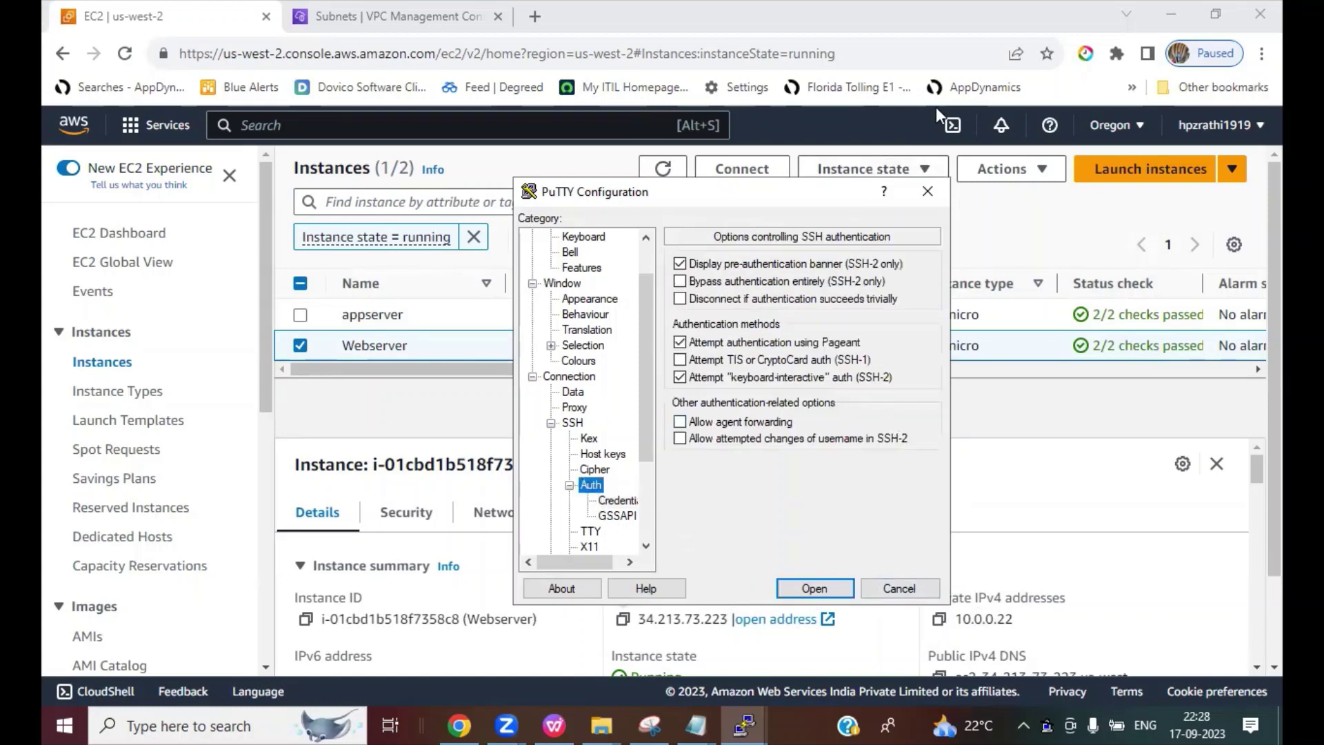
{"action": "left_click", "coordinate": [887, 134]}
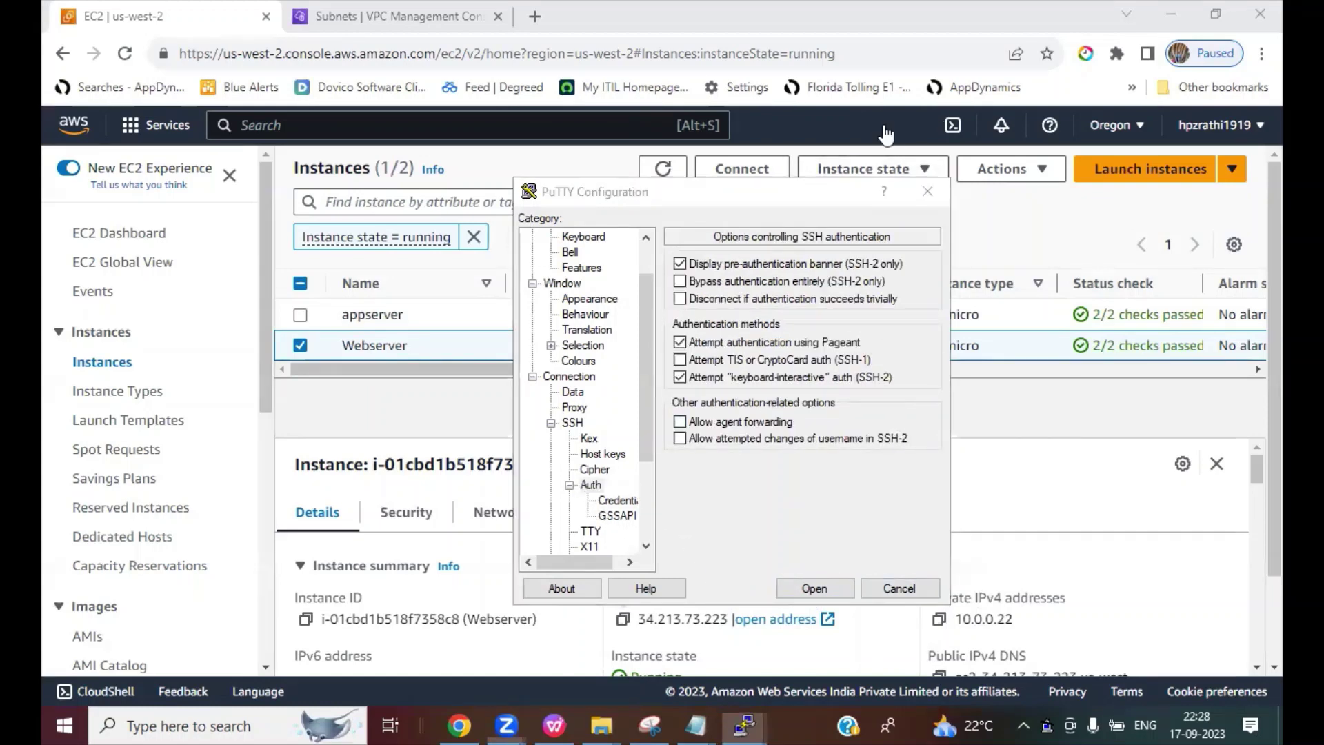
{"action": "left_click_drag", "start_coordinate": [687, 429], "coordinate": [794, 428]}
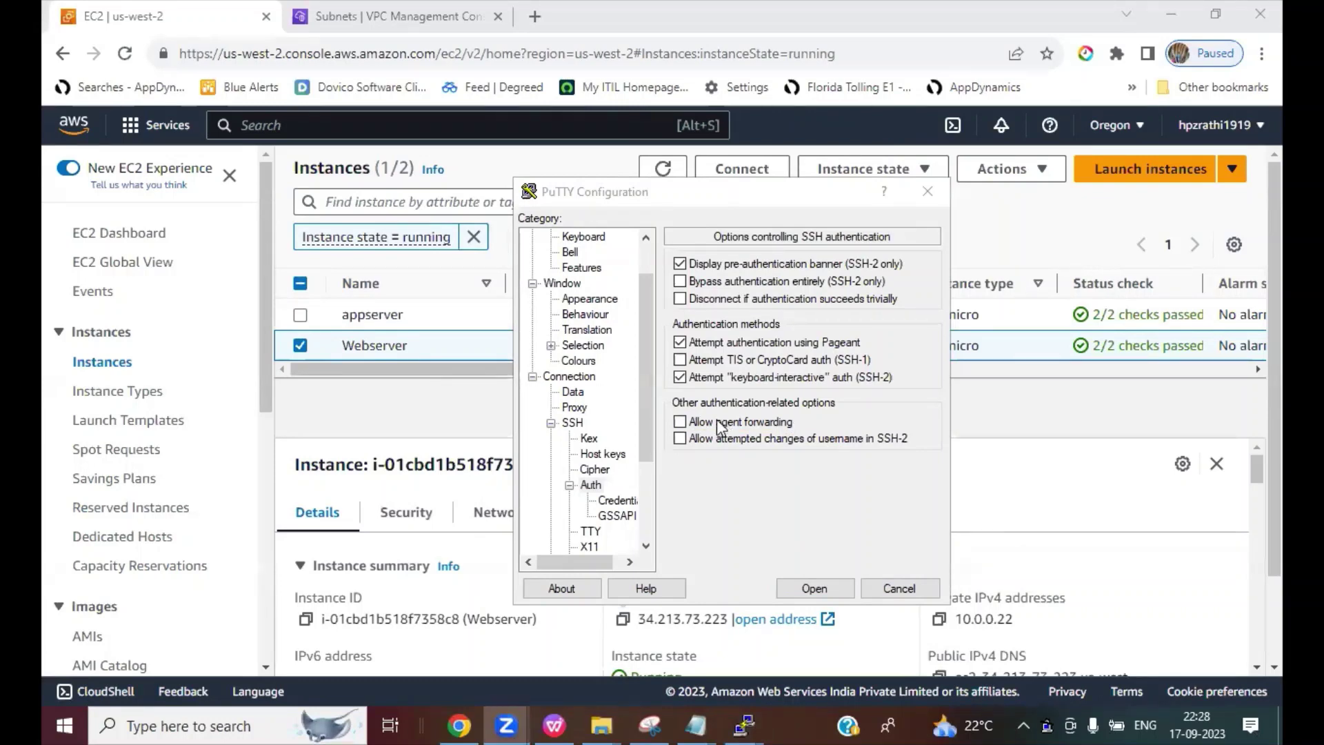
{"action": "left_click", "coordinate": [683, 422]}
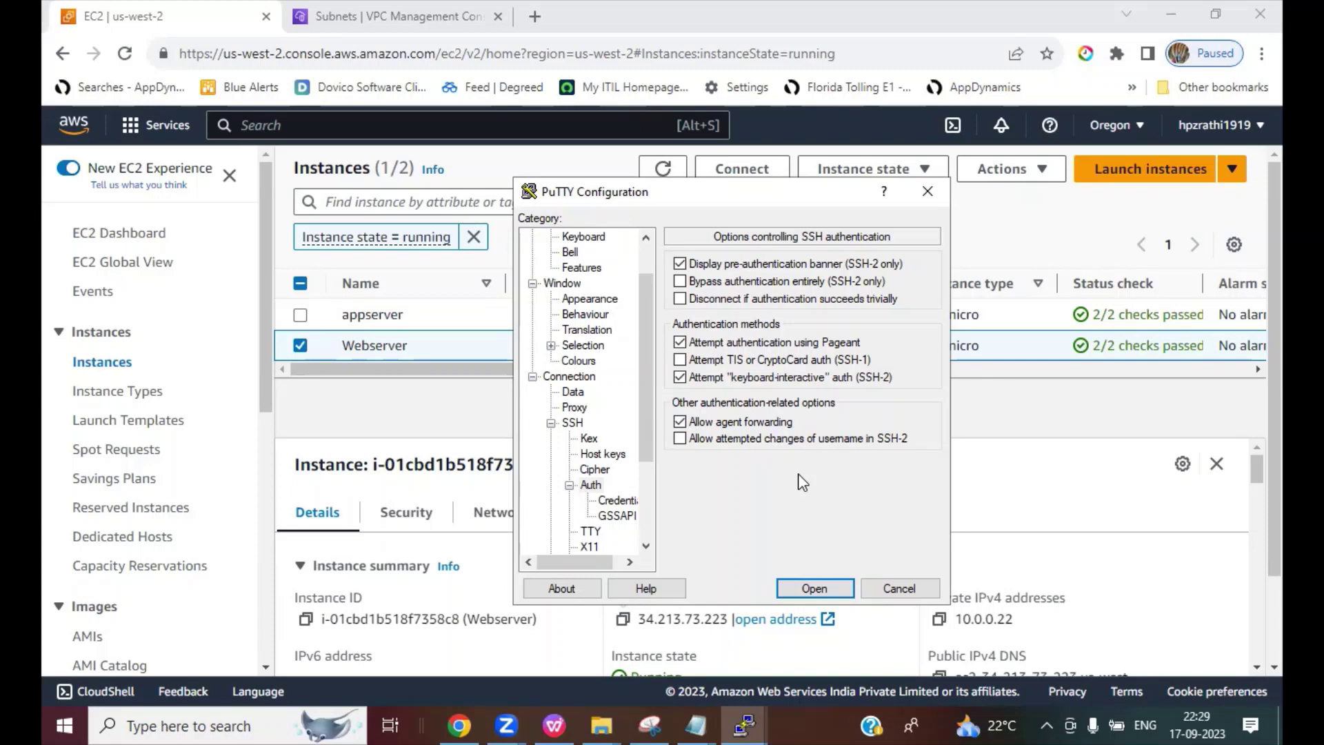
{"action": "left_click", "coordinate": [814, 587]}
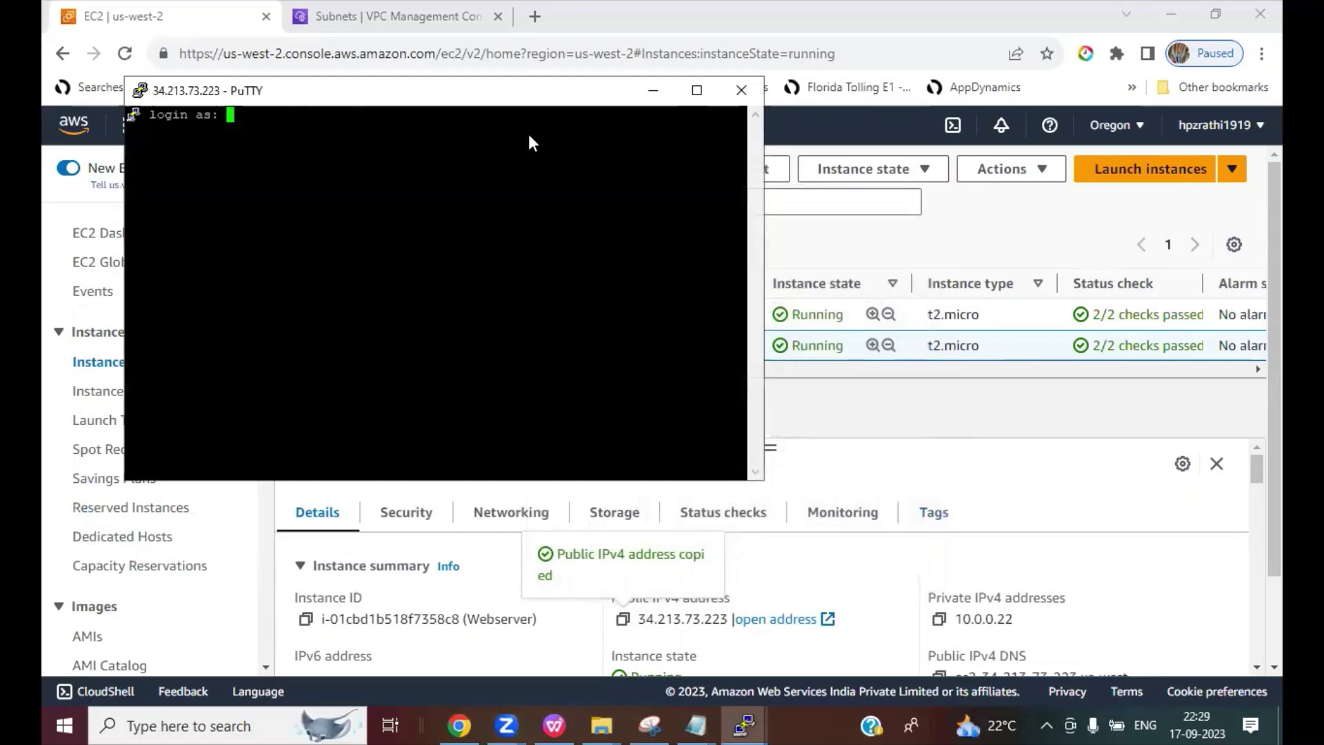
Step: Attempt a login as ec3-user, which fails, and dismiss the authentication error
{"action": "type", "text": "ec2-"}
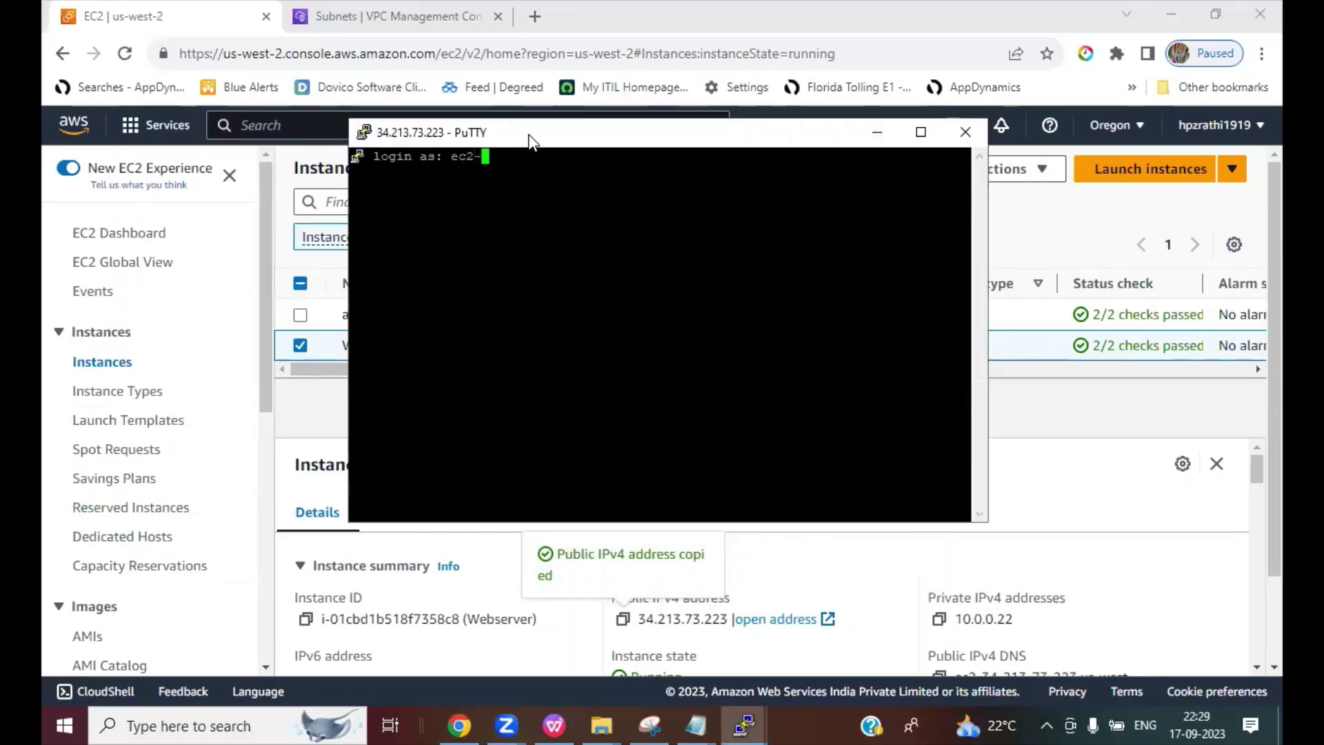
{"action": "key", "text": "BackSpace"}
{"action": "key", "text": "BackSpace"}
{"action": "type", "text": "3-user"}
{"action": "key", "text": "Return"}
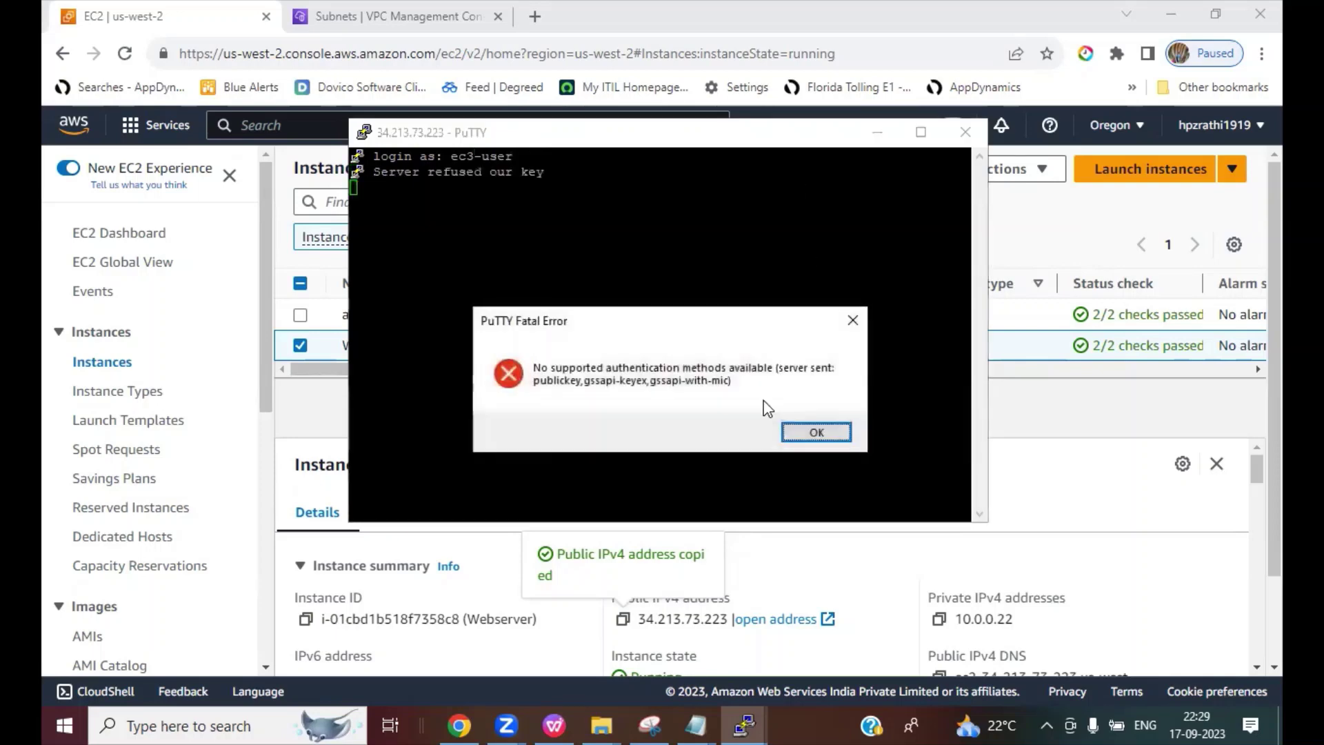
{"action": "left_click", "coordinate": [816, 432]}
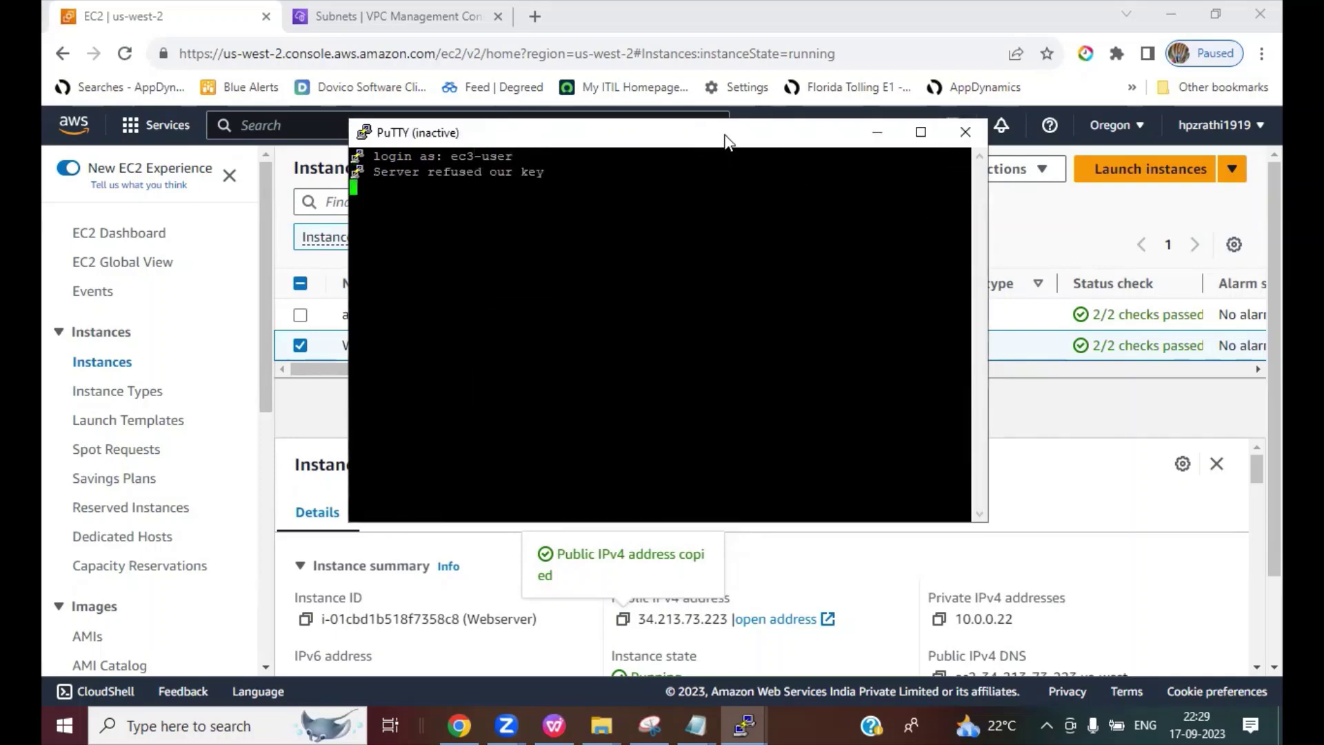
Step: Duplicate the session and log in as ec2-user
{"action": "right_click", "coordinate": [630, 132]}
{"action": "left_click", "coordinate": [847, 360]}
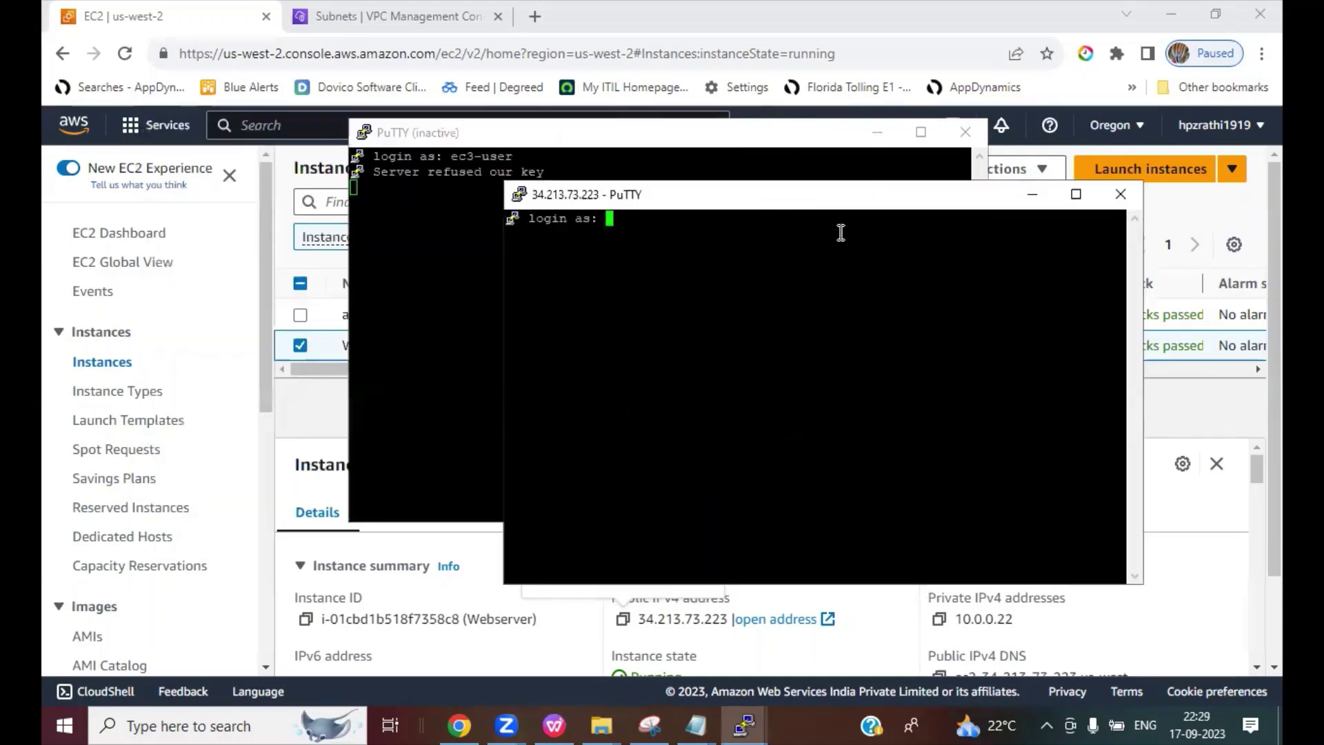
{"action": "type", "text": "ec2-us"}
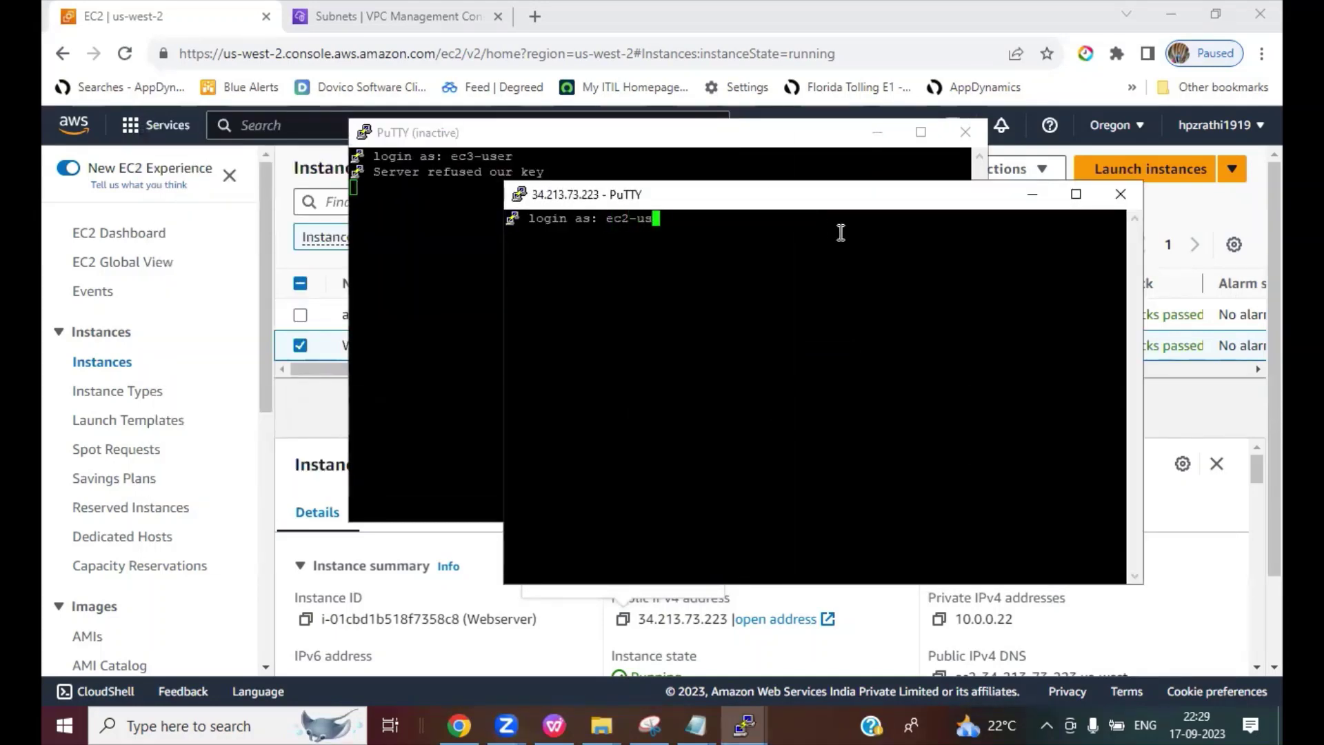
{"action": "type", "text": "er"}
{"action": "key", "text": "Return"}
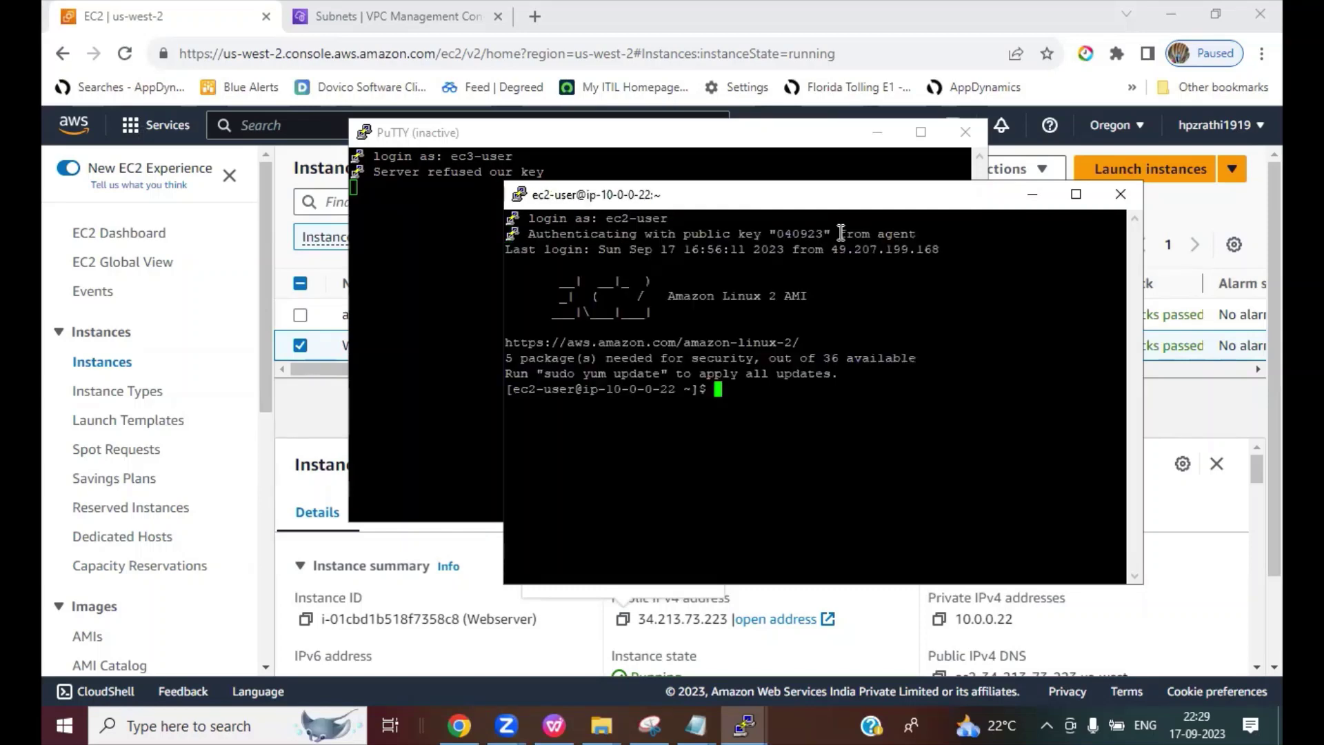
Step: Change the terminal font size to 14 and maximize the PuTTY window
{"action": "right_click", "coordinate": [660, 195]}
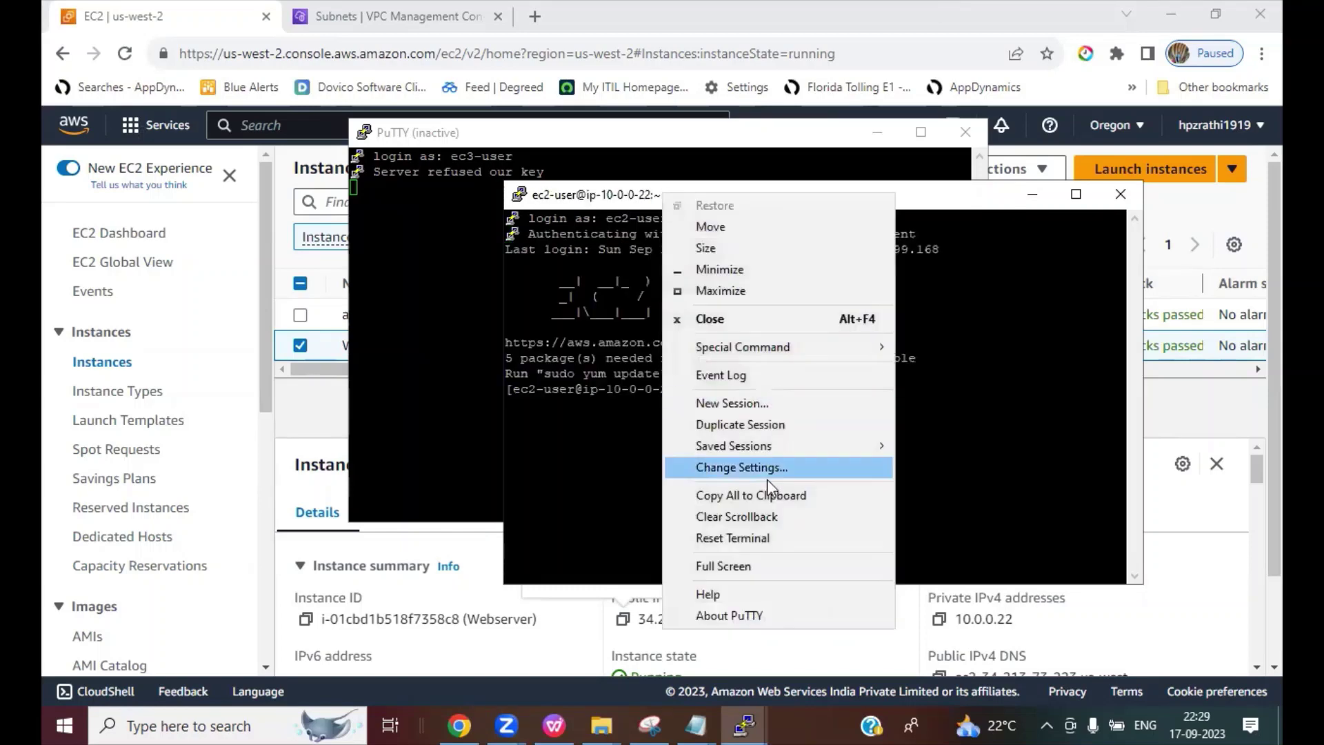
{"action": "left_click", "coordinate": [768, 470]}
{"action": "left_click", "coordinate": [521, 324]}
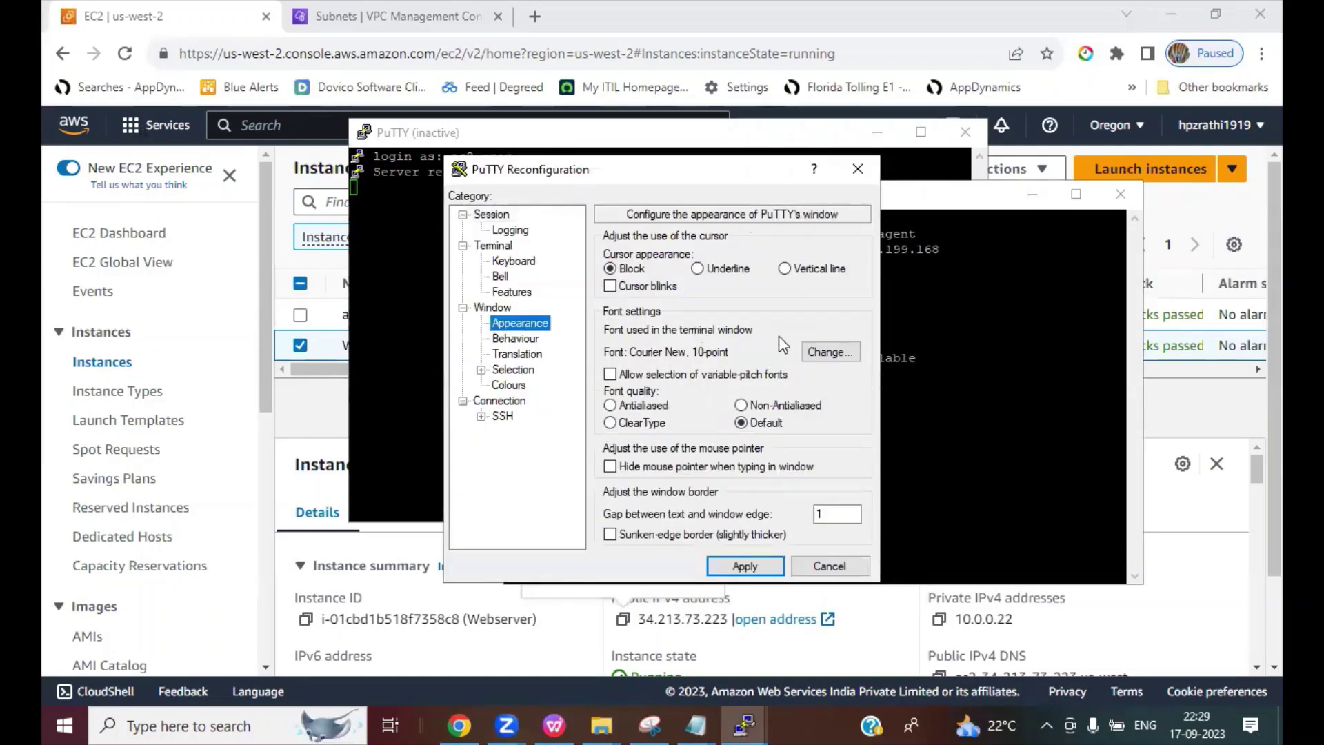
{"action": "left_click", "coordinate": [826, 351]}
{"action": "left_click", "coordinate": [819, 372]}
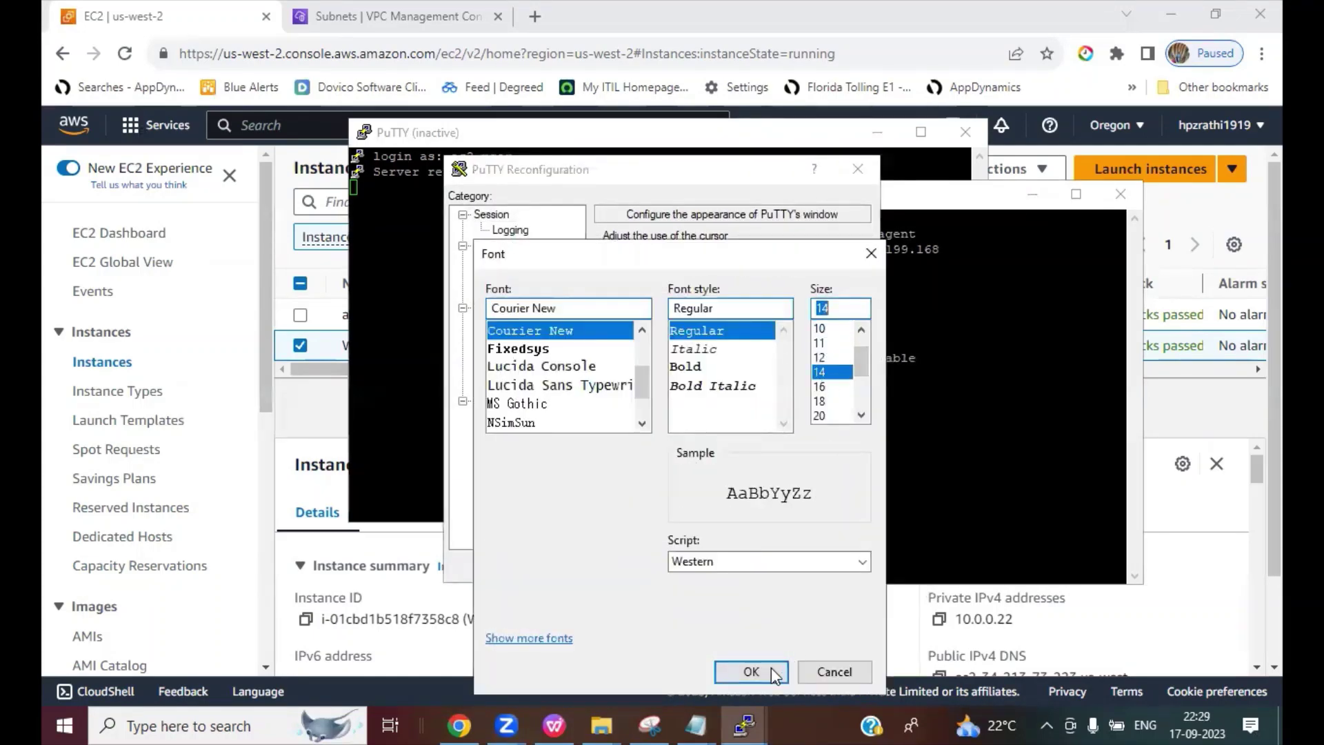
{"action": "left_click", "coordinate": [756, 671]}
{"action": "left_click", "coordinate": [745, 564]}
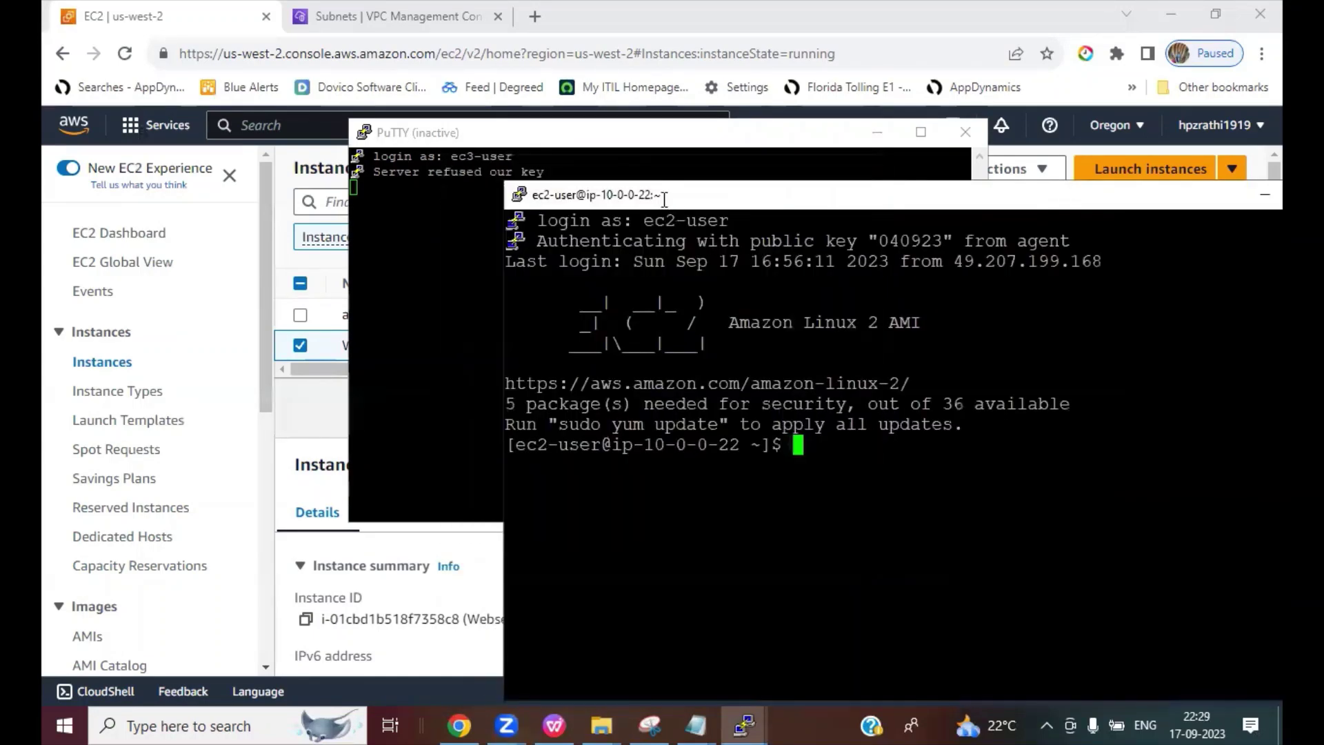
{"action": "double_click", "coordinate": [669, 196]}
{"action": "type", "text": "ssh ec"}
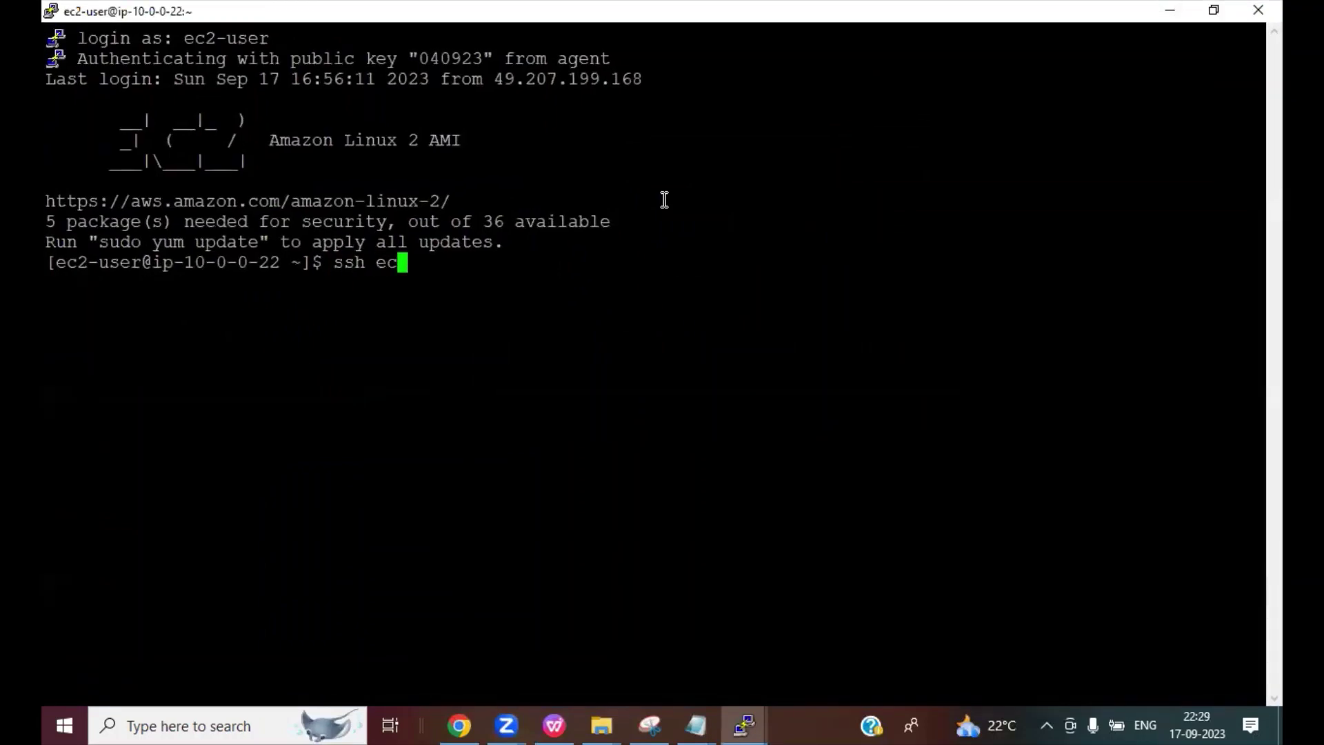
{"action": "type", "text": "2-user@"}
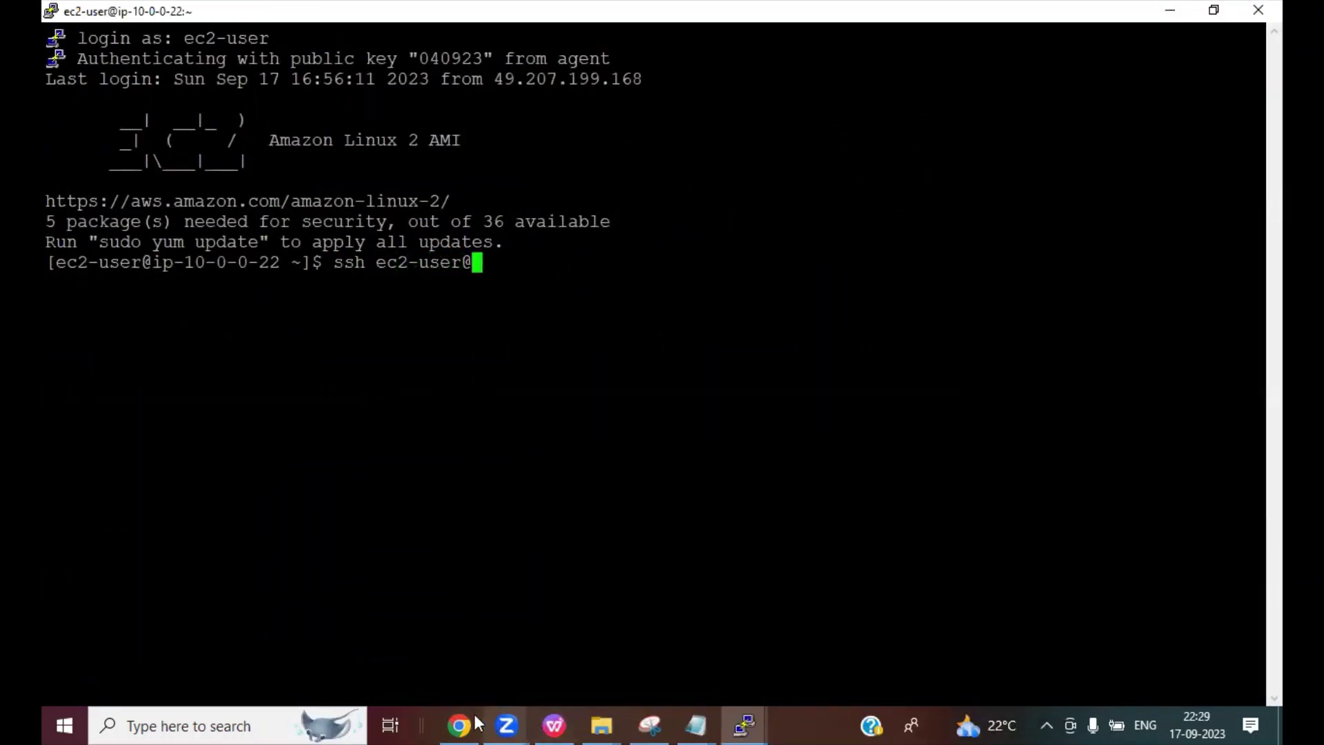
{"action": "left_click", "coordinate": [474, 714]}
{"action": "left_click", "coordinate": [300, 345]}
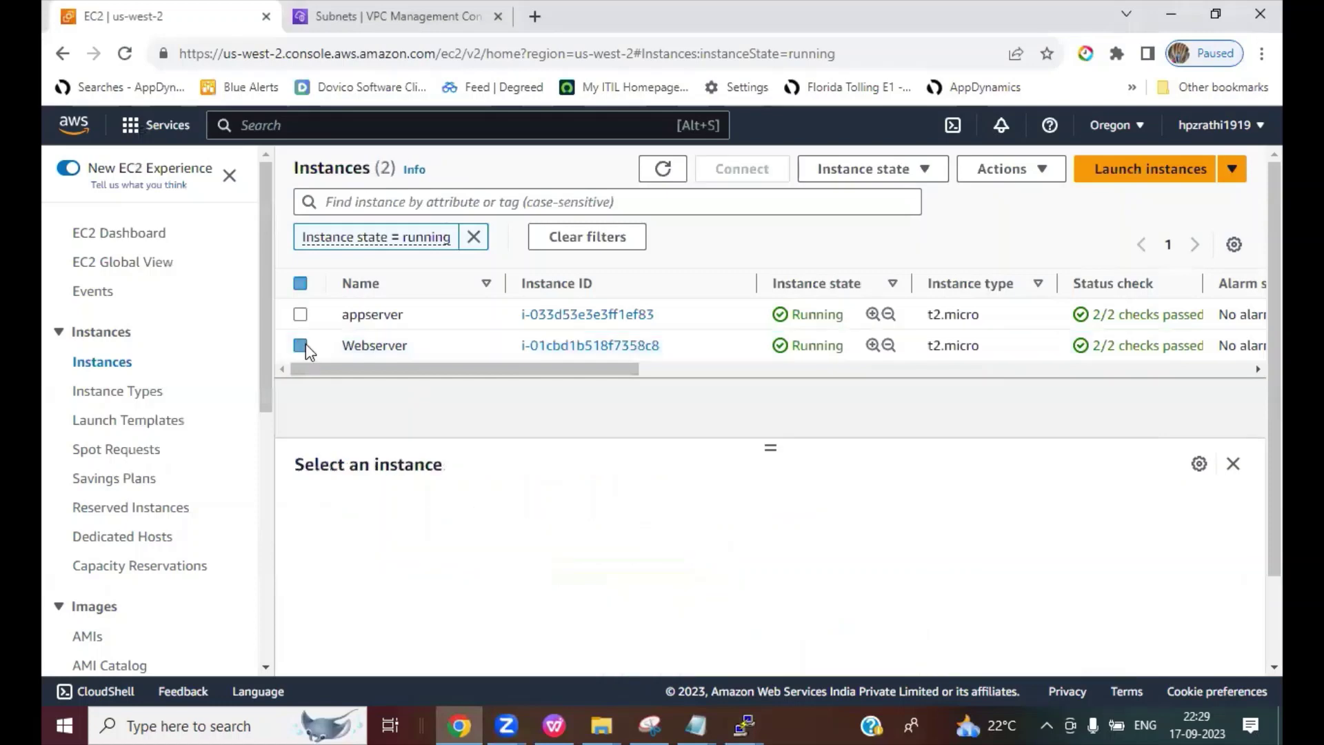
{"action": "left_click", "coordinate": [300, 315]}
{"action": "left_click", "coordinate": [939, 619]}
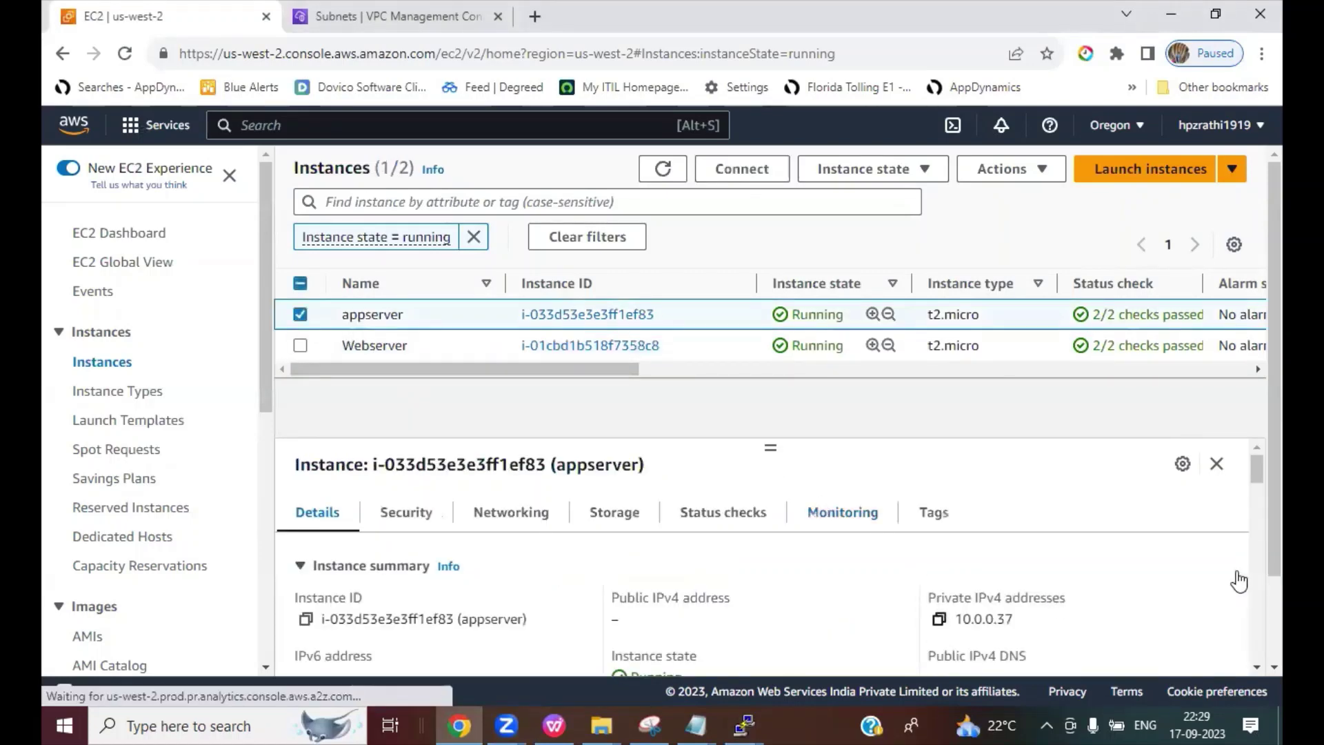
{"action": "left_click", "coordinate": [735, 717]}
{"action": "left_click", "coordinate": [820, 679]}
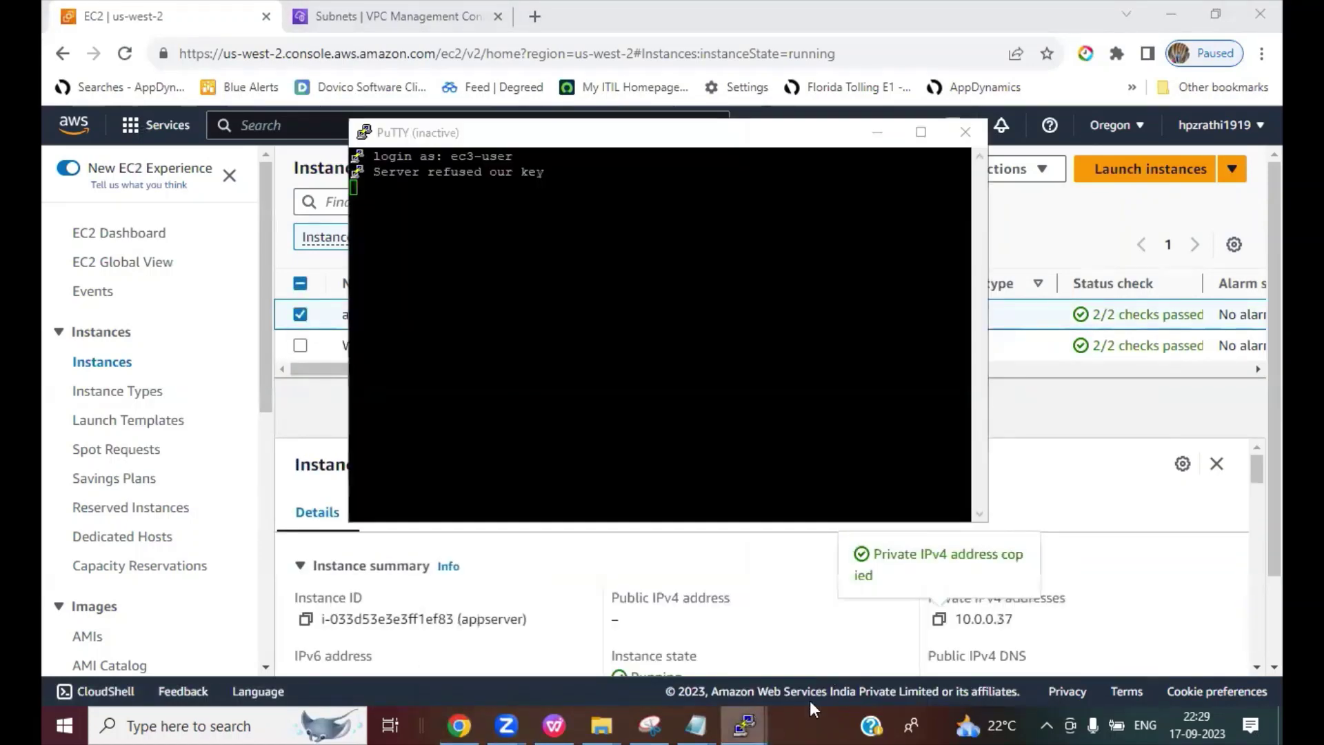
{"action": "left_click", "coordinate": [951, 641]}
{"action": "right_click", "coordinate": [1020, 262]}
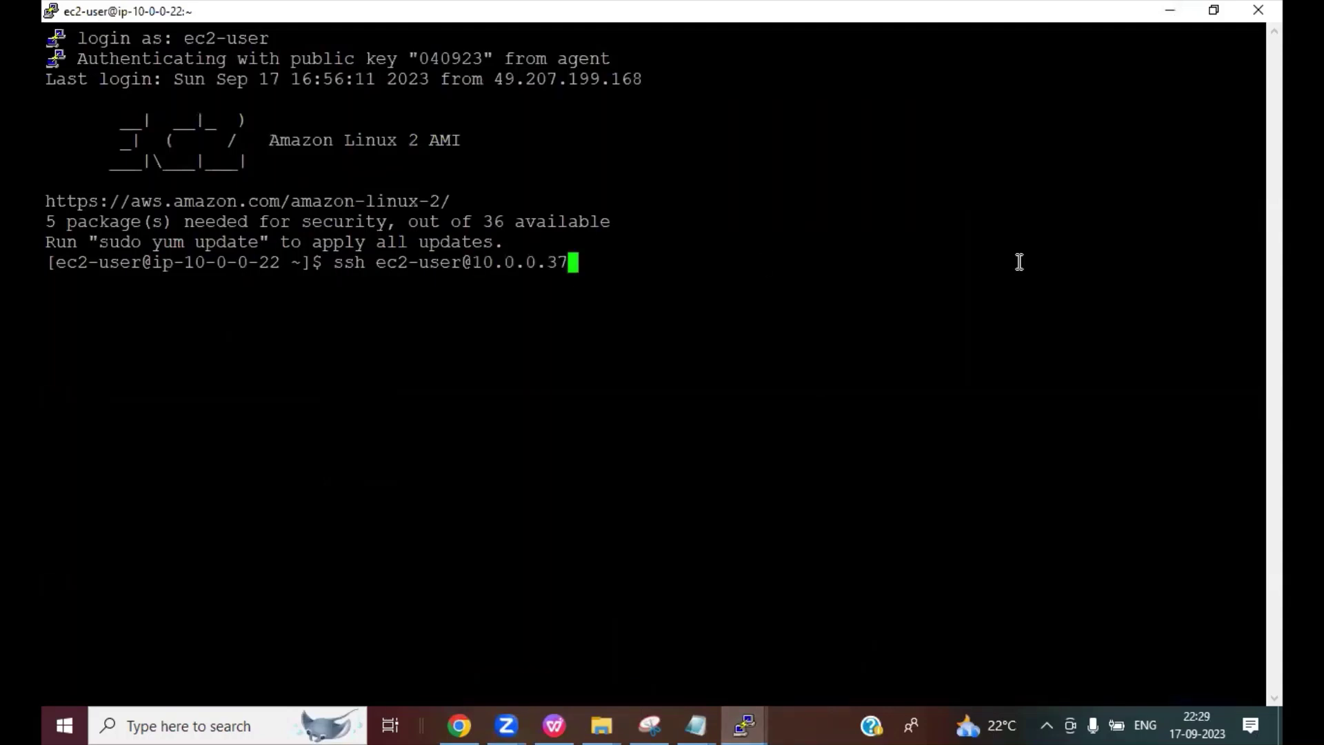
{"action": "key", "text": "Return"}
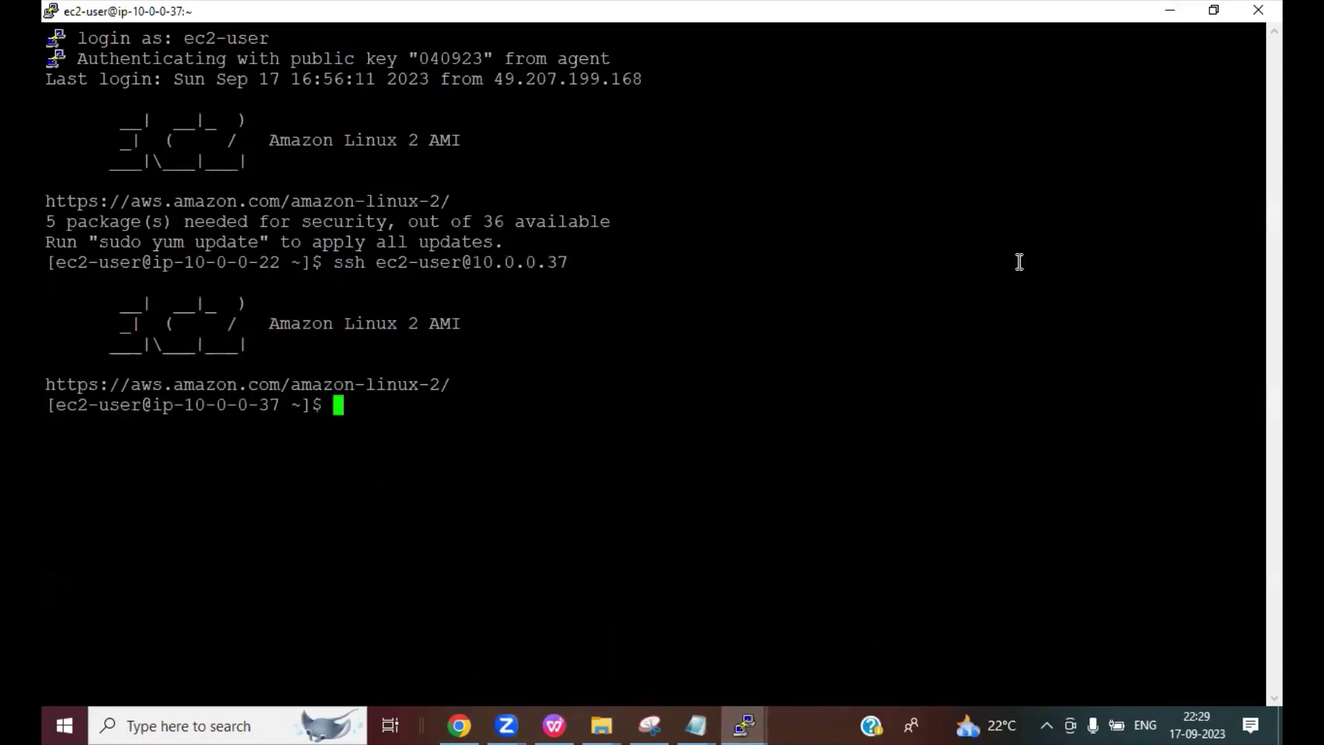
Step: Become root with sudo su - and clear the screen
{"action": "type", "text": "sudo su"}
{"action": "type", "text": " -"}
{"action": "key", "text": "Return"}
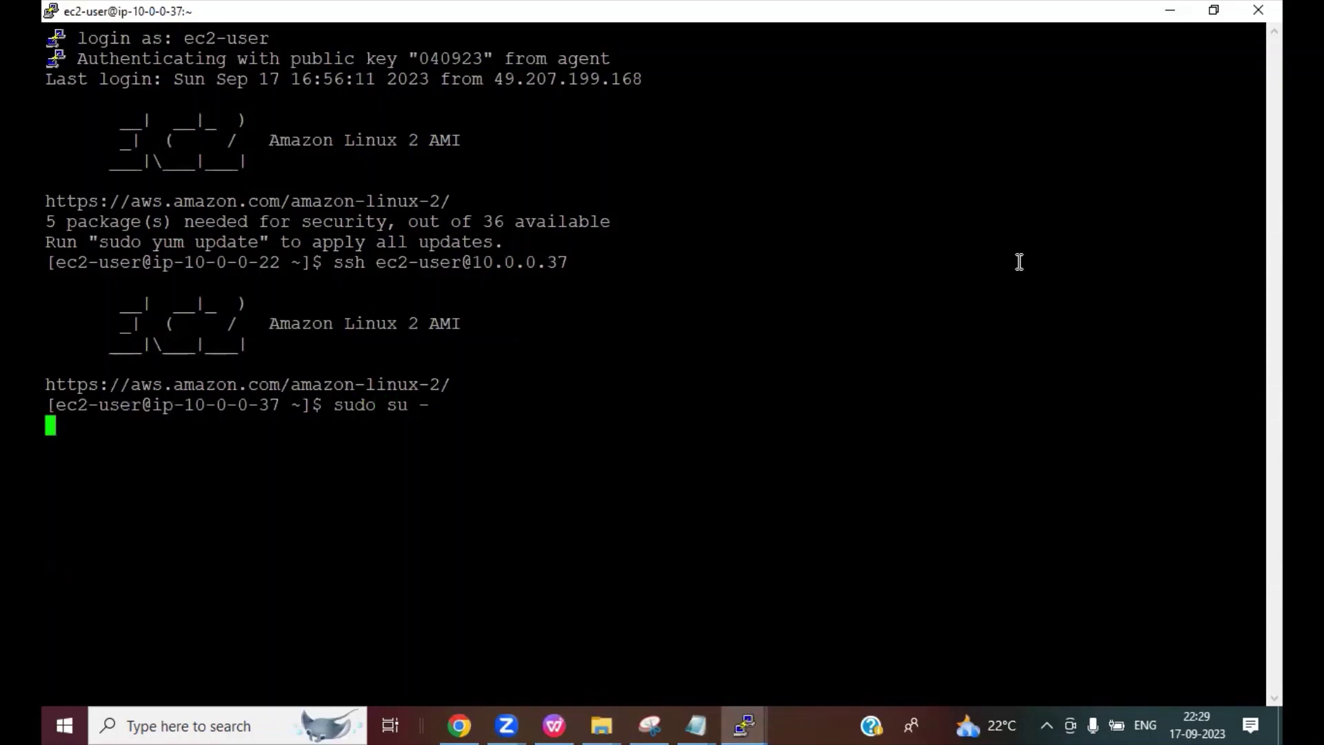
{"action": "type", "text": "clear"}
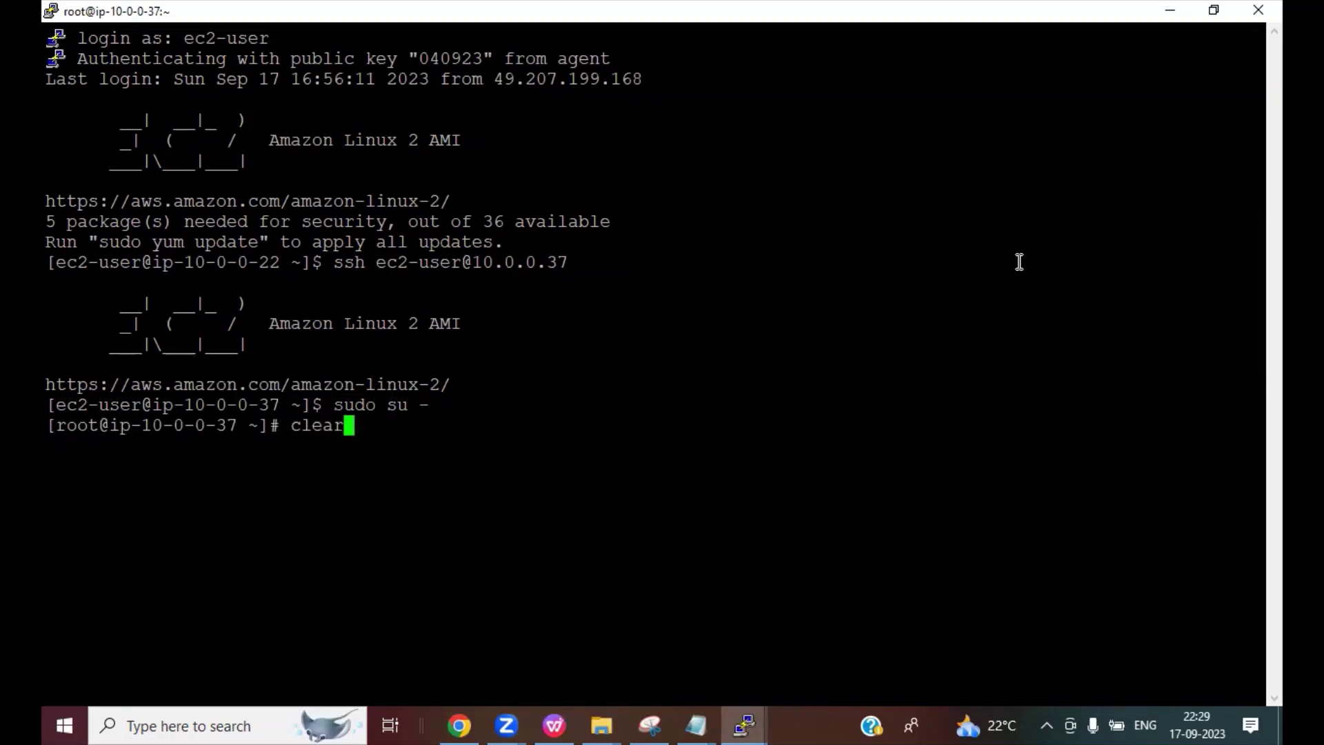
{"action": "key", "text": "Return"}
{"action": "key", "text": "Return"}
{"action": "key", "text": "Return"}
{"action": "key", "text": "Return"}
{"action": "key", "text": "Return"}
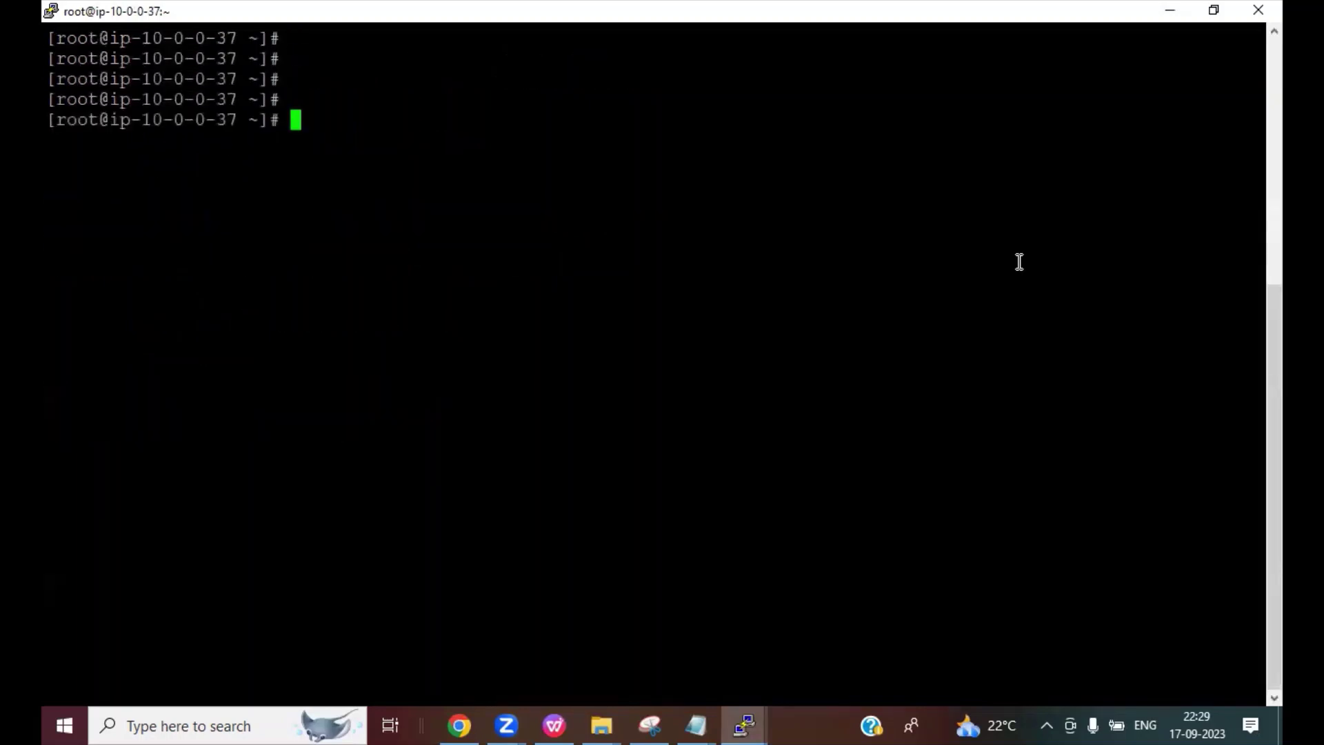
Step: Begin the telnet command in PuTTY and open the RDS service in the AWS console
{"action": "type", "text": "telnet"}
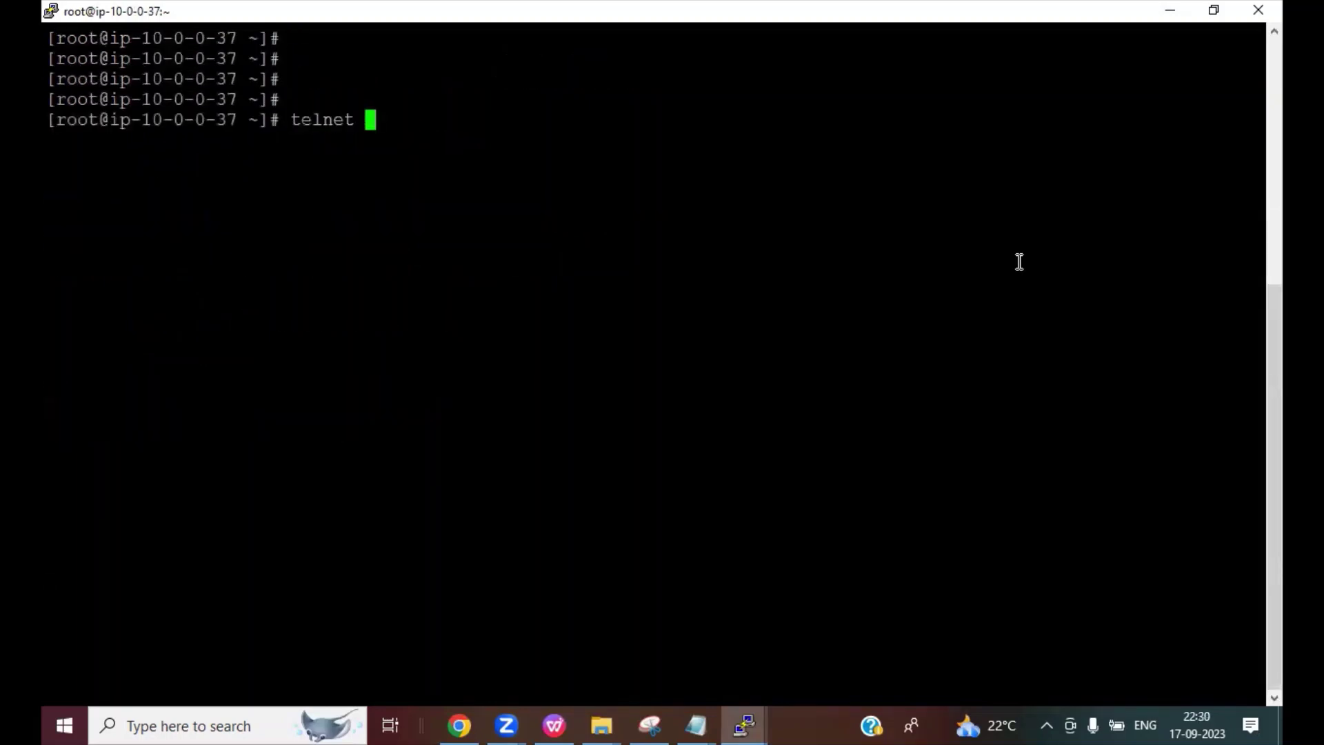
{"action": "left_click", "coordinate": [466, 723]}
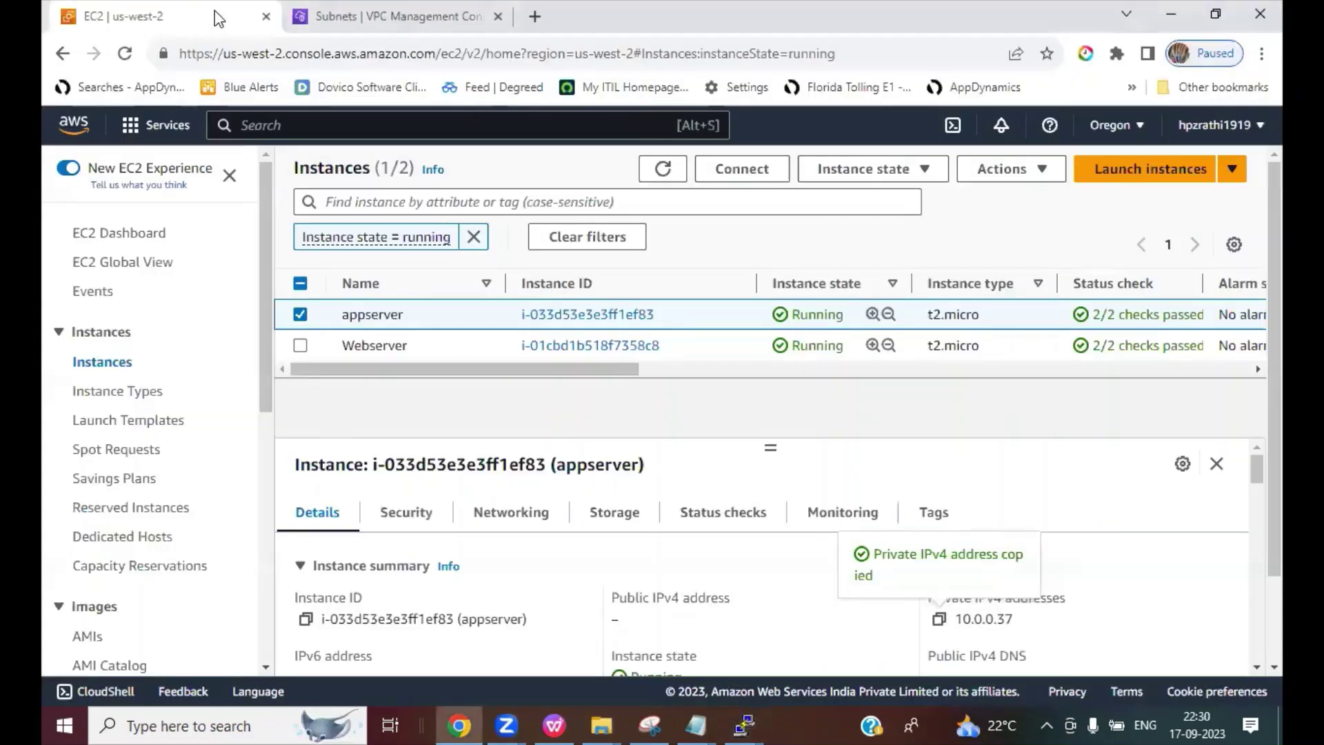
{"action": "left_click", "coordinate": [393, 17]}
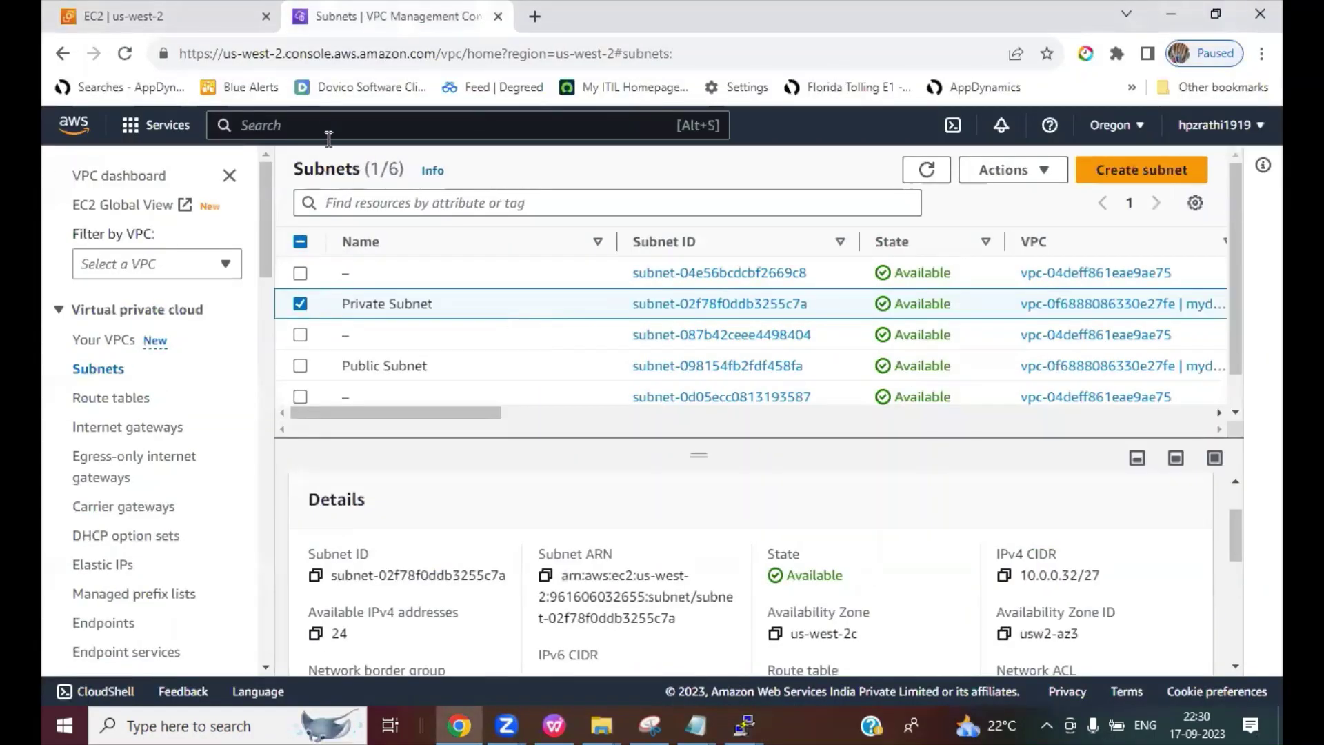
{"action": "left_click", "coordinate": [289, 124]}
{"action": "type", "text": "RDS"}
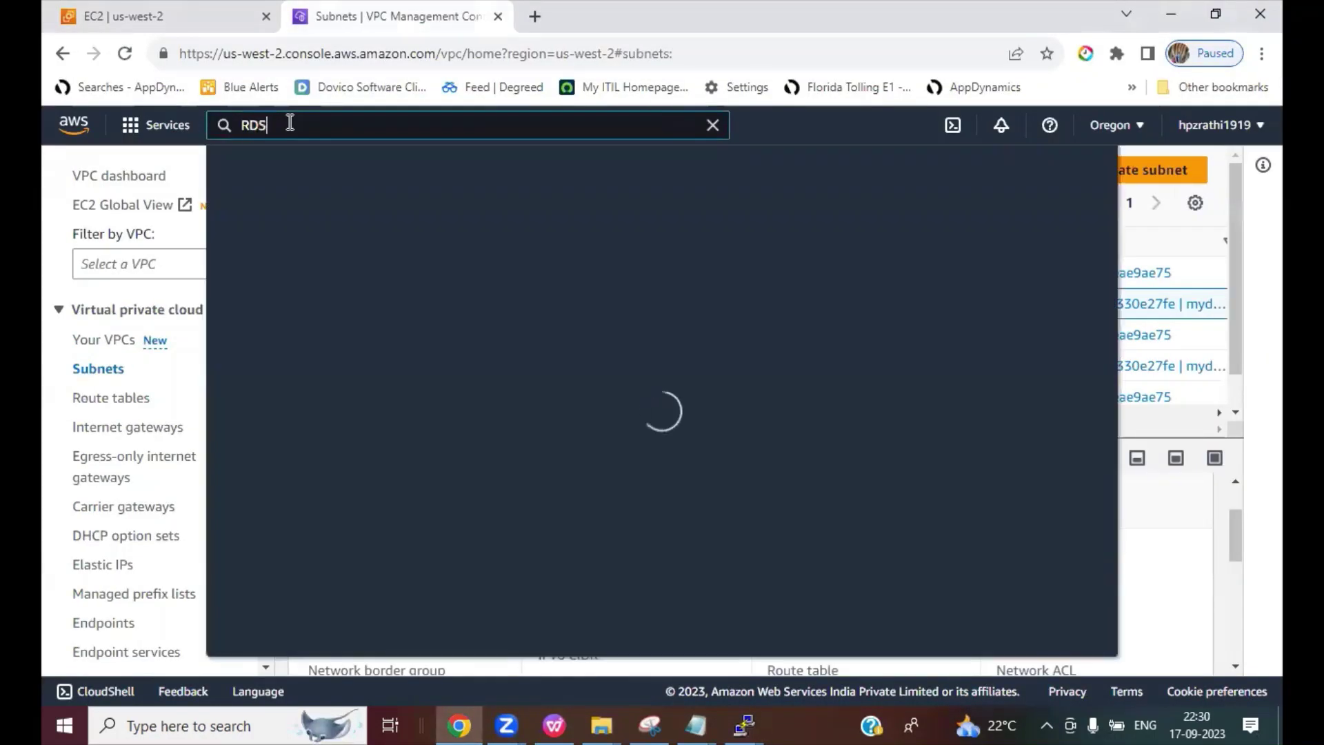
{"action": "left_click", "coordinate": [517, 313]}
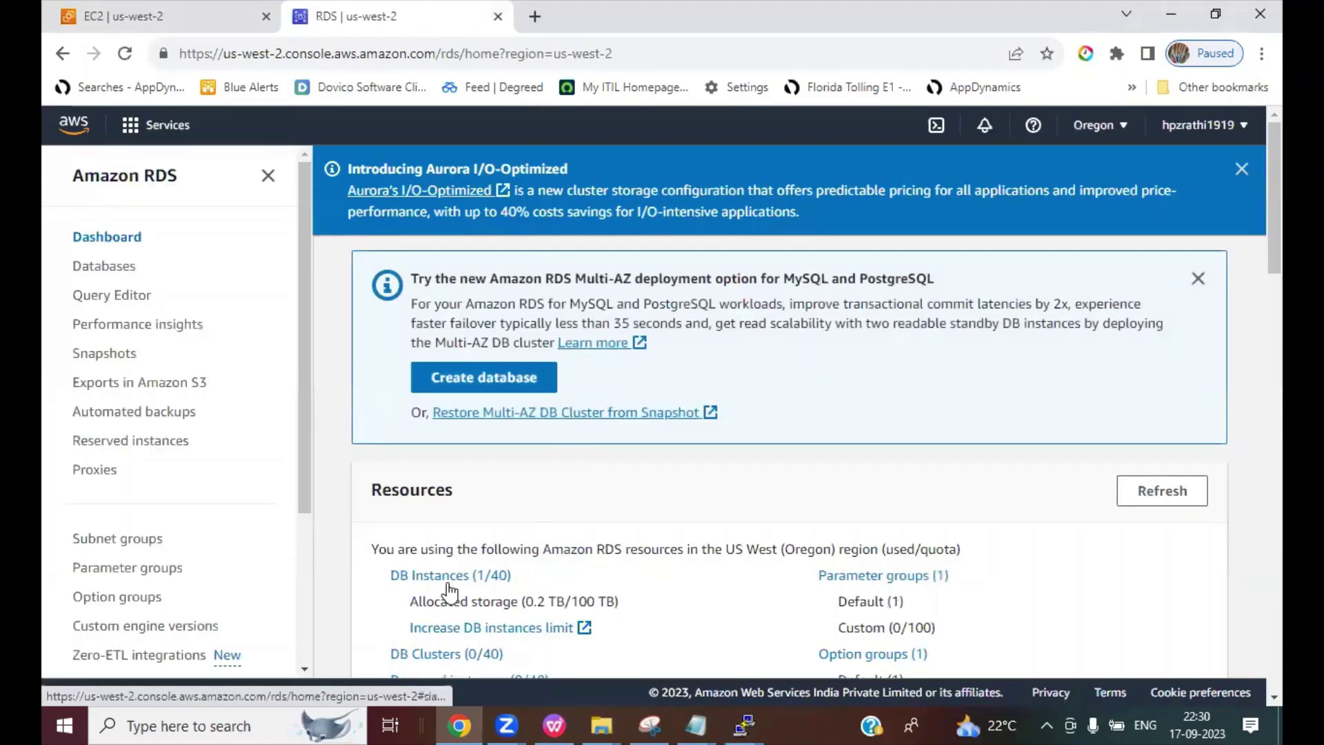
Step: Copy the database-1 instance's endpoint from its details page
{"action": "left_click", "coordinate": [448, 580]}
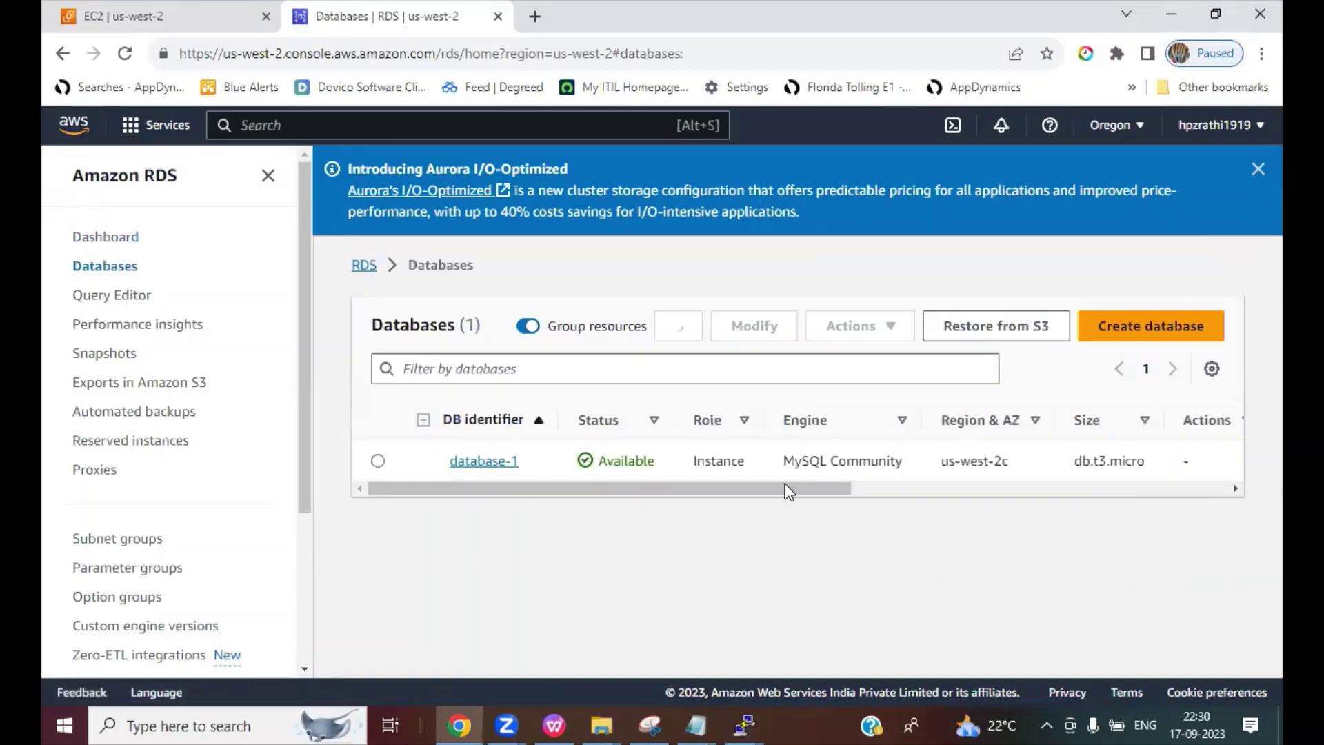
{"action": "left_click", "coordinate": [461, 462]}
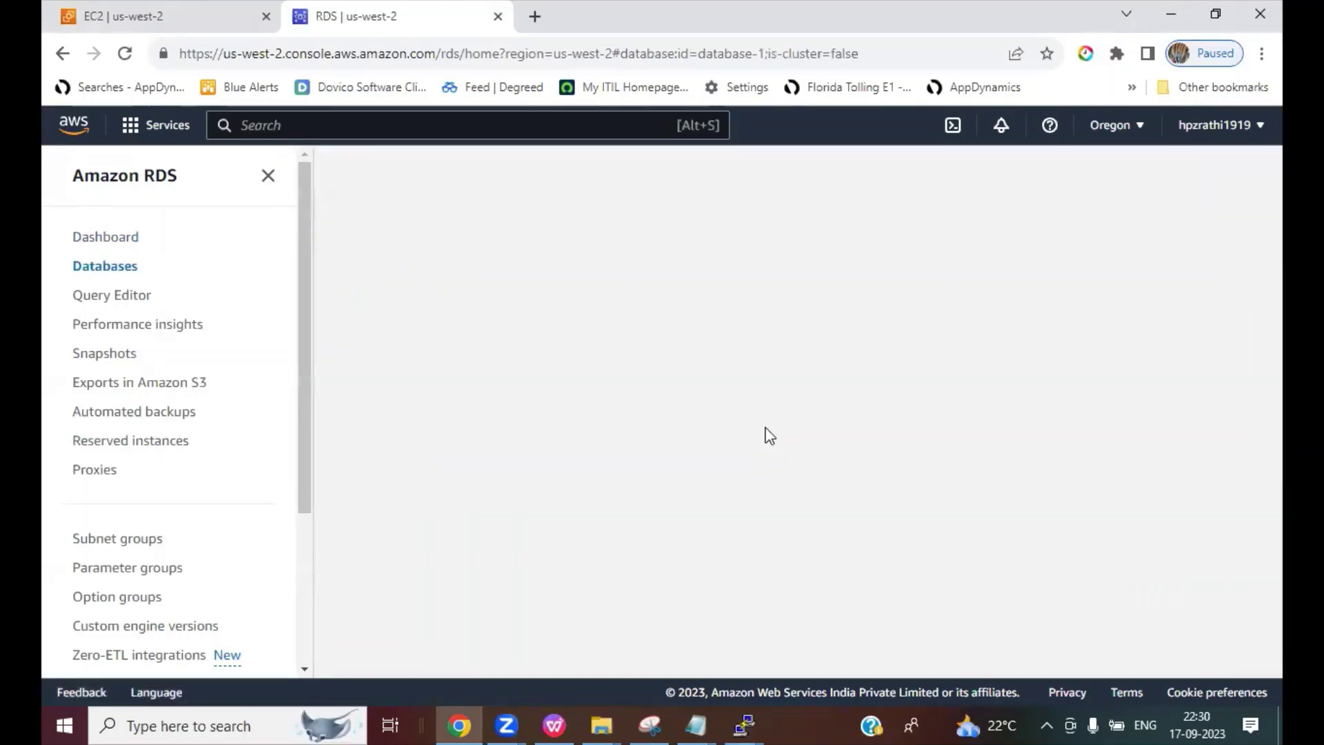
{"action": "scroll", "coordinate": [674, 556], "scroll_direction": "down", "scroll_amount": 4}
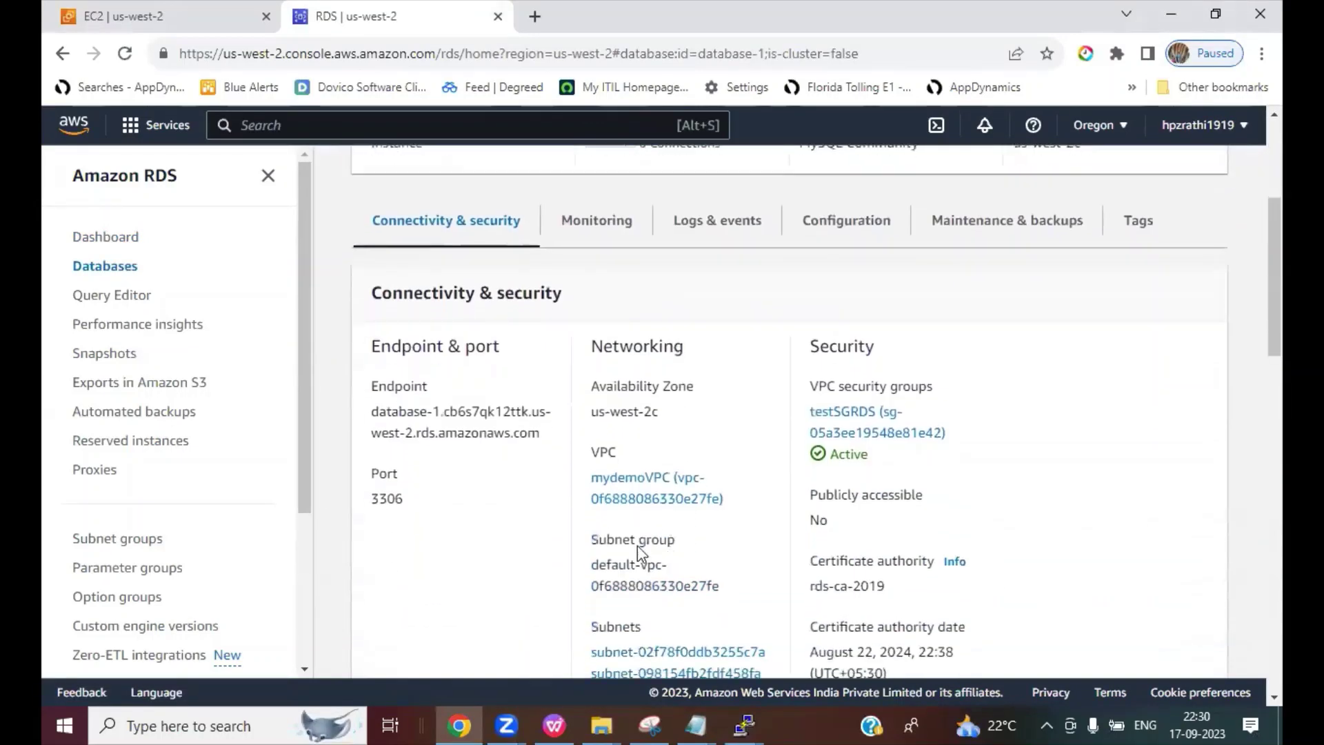
{"action": "left_click_drag", "start_coordinate": [372, 411], "coordinate": [545, 438]}
{"action": "right_click", "coordinate": [500, 442]}
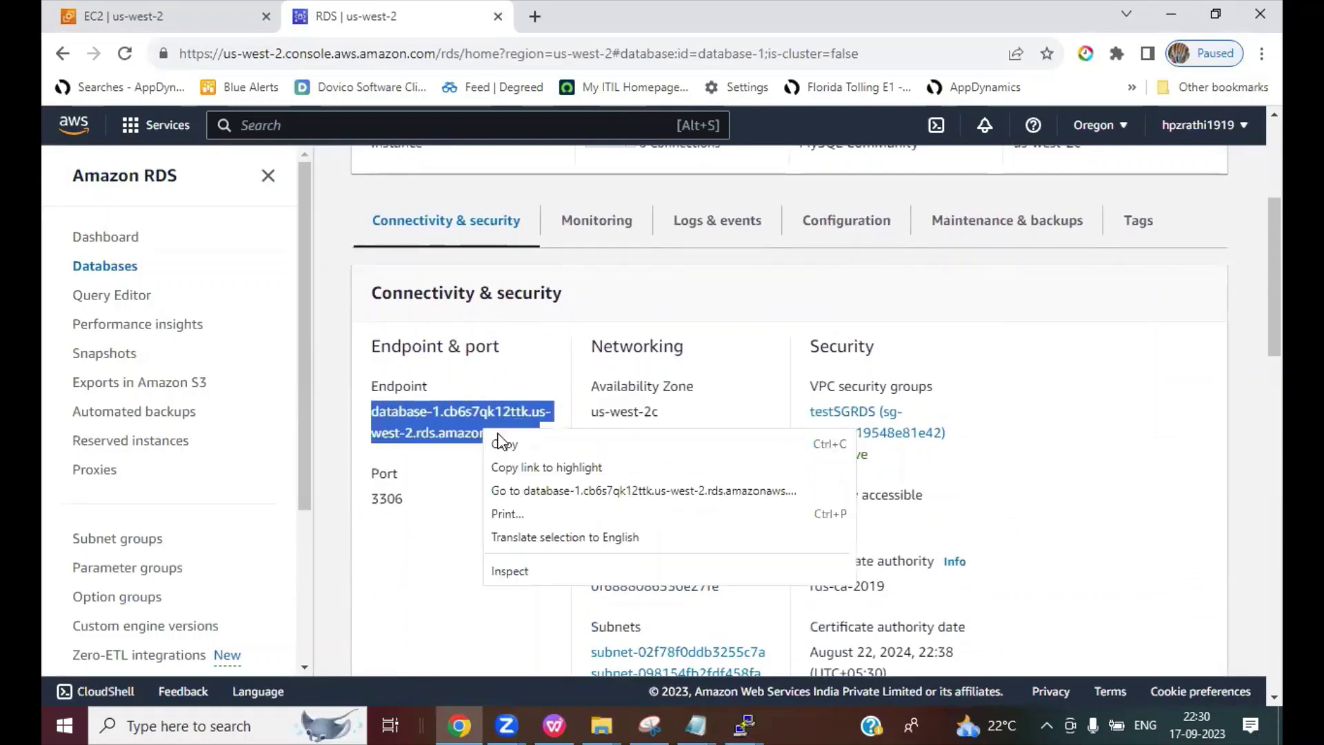
{"action": "left_click", "coordinate": [502, 443]}
Step: Run telnet to the database-1 endpoint on port 3306, which fails with command not found
{"action": "mouse_move", "coordinate": [743, 725]}
{"action": "left_click", "coordinate": [919, 649]}
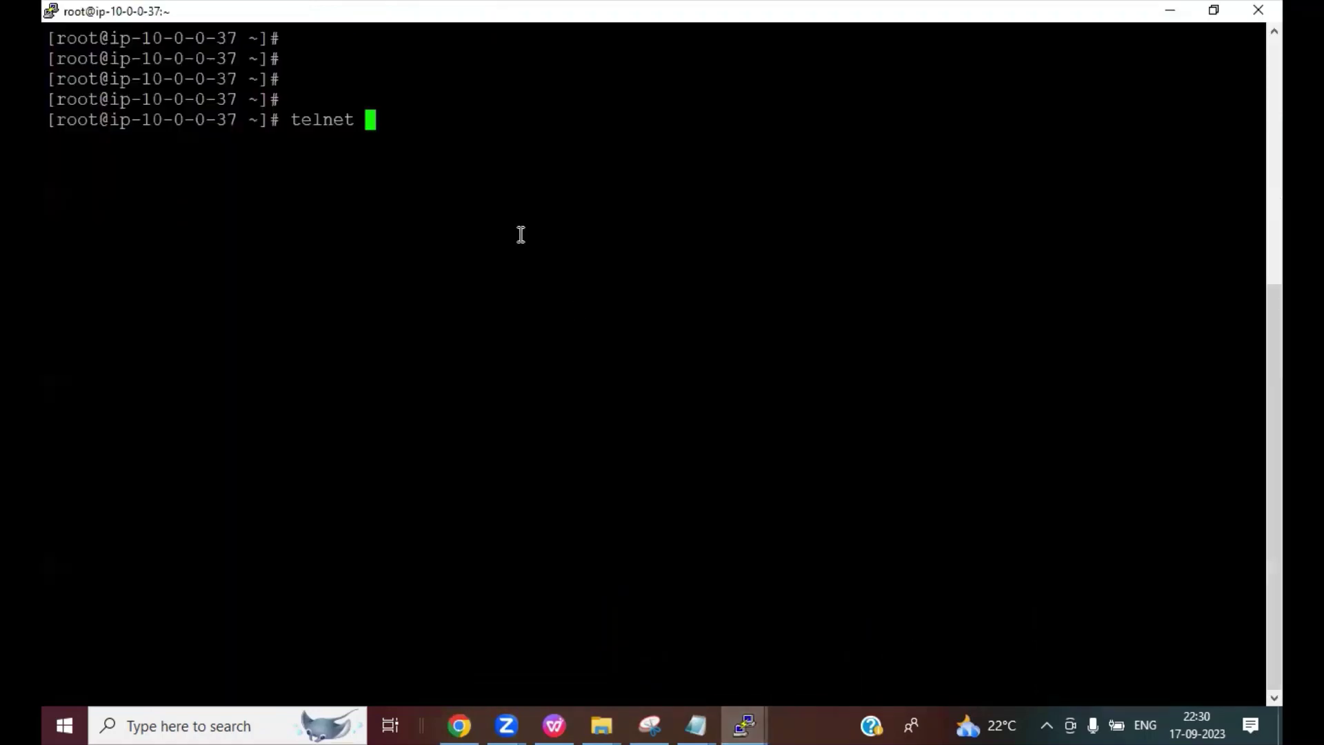
{"action": "right_click", "coordinate": [765, 207]}
{"action": "type", "text": "3306"}
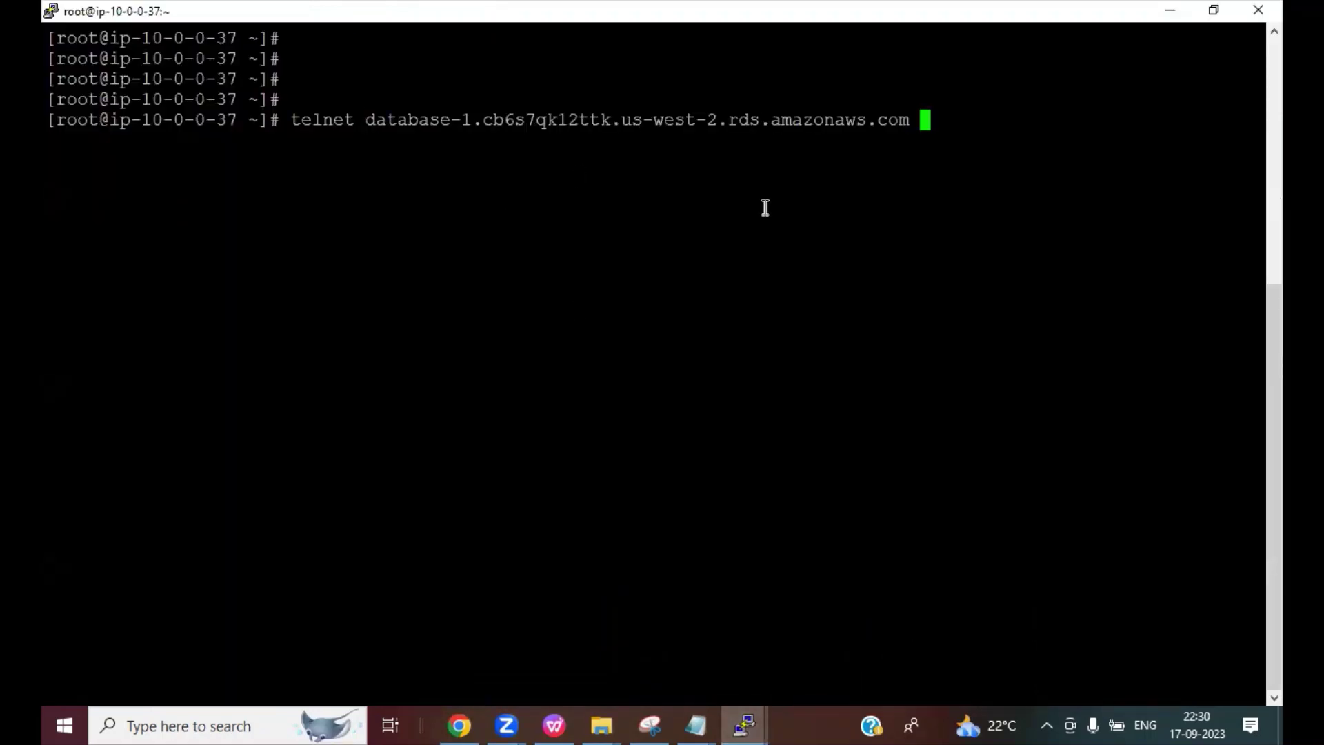
{"action": "key", "text": "Return"}
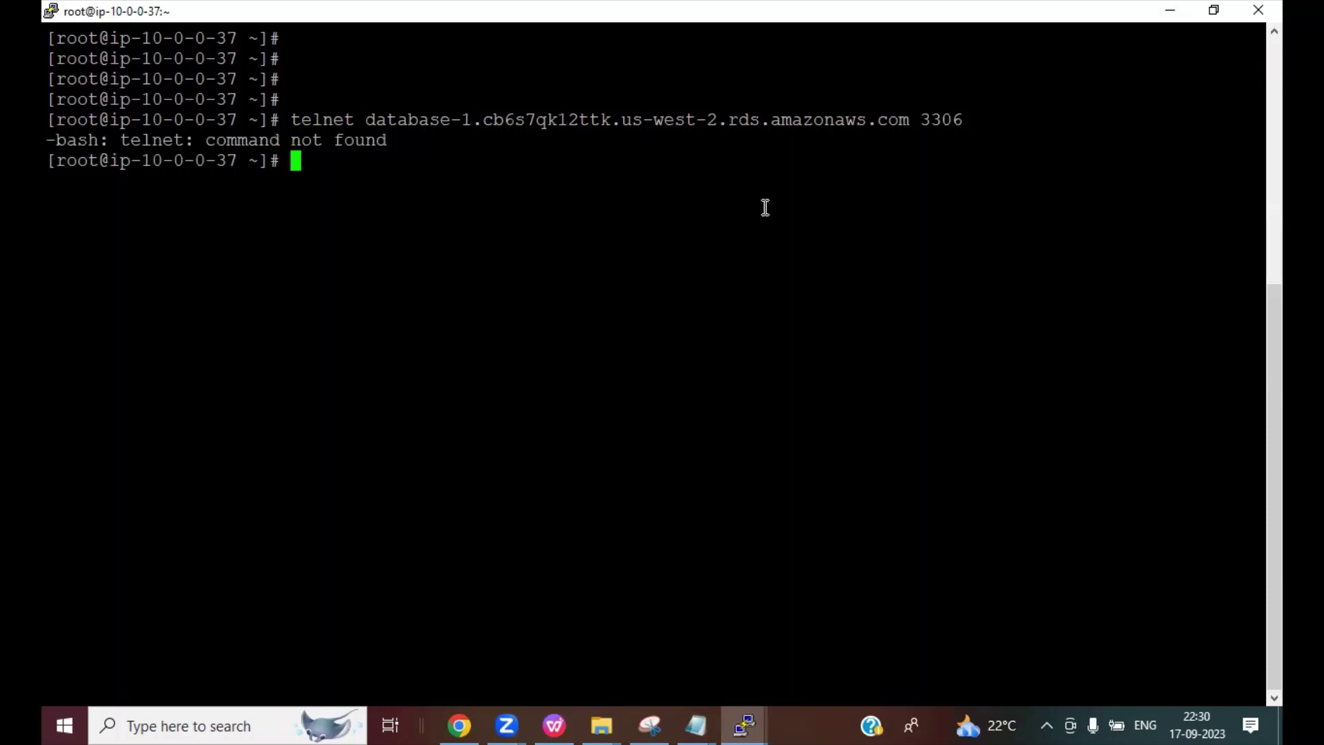
Step: Start yum install telnet -y, cancel it, and return to the database-1 summary in the browser
{"action": "type", "text": "yum install"}
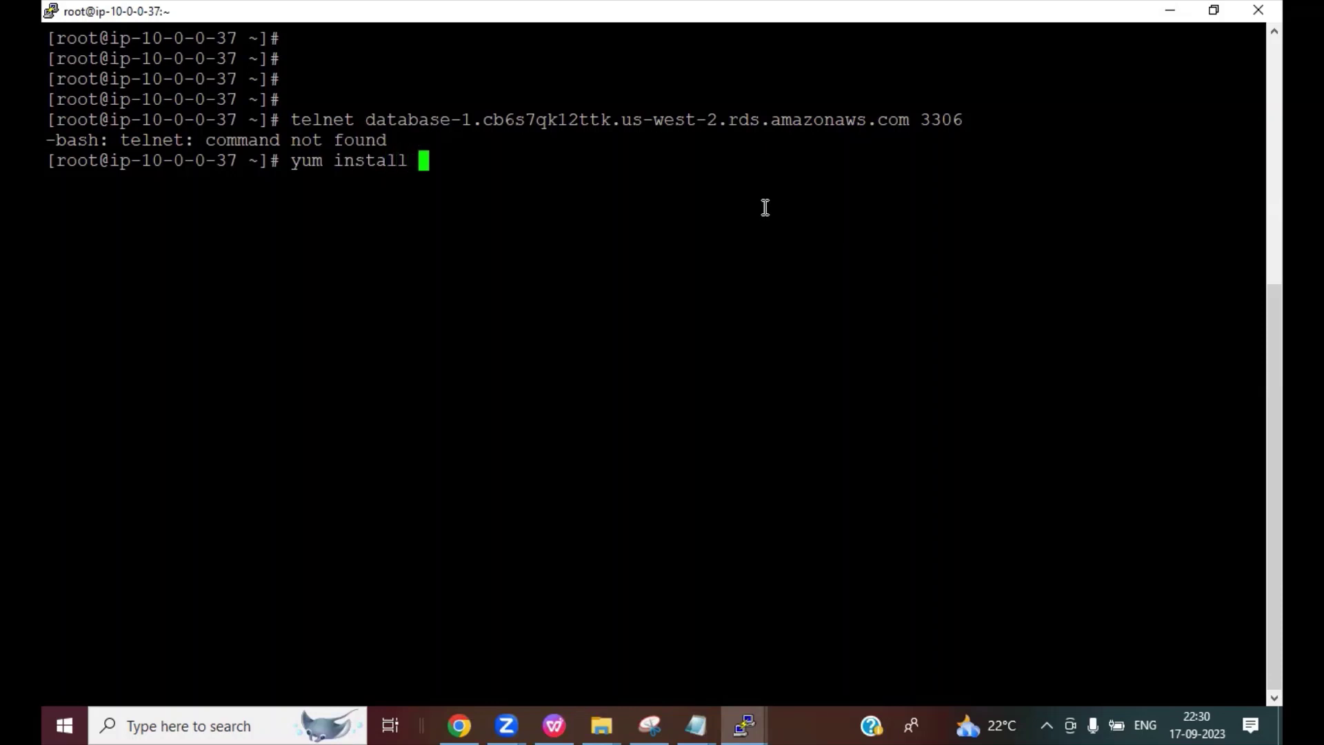
{"action": "type", "text": " telnet -y"}
{"action": "key", "text": "Return"}
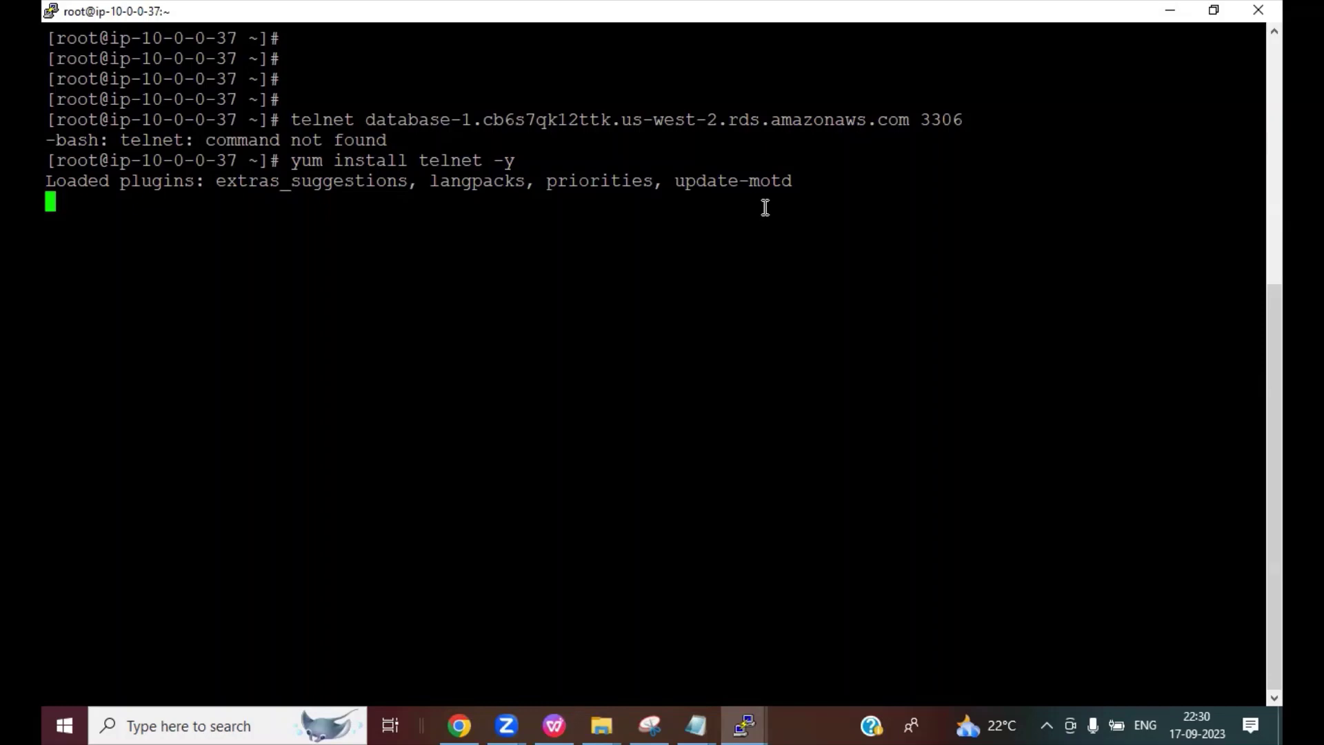
{"action": "key", "text": "ctrl+c"}
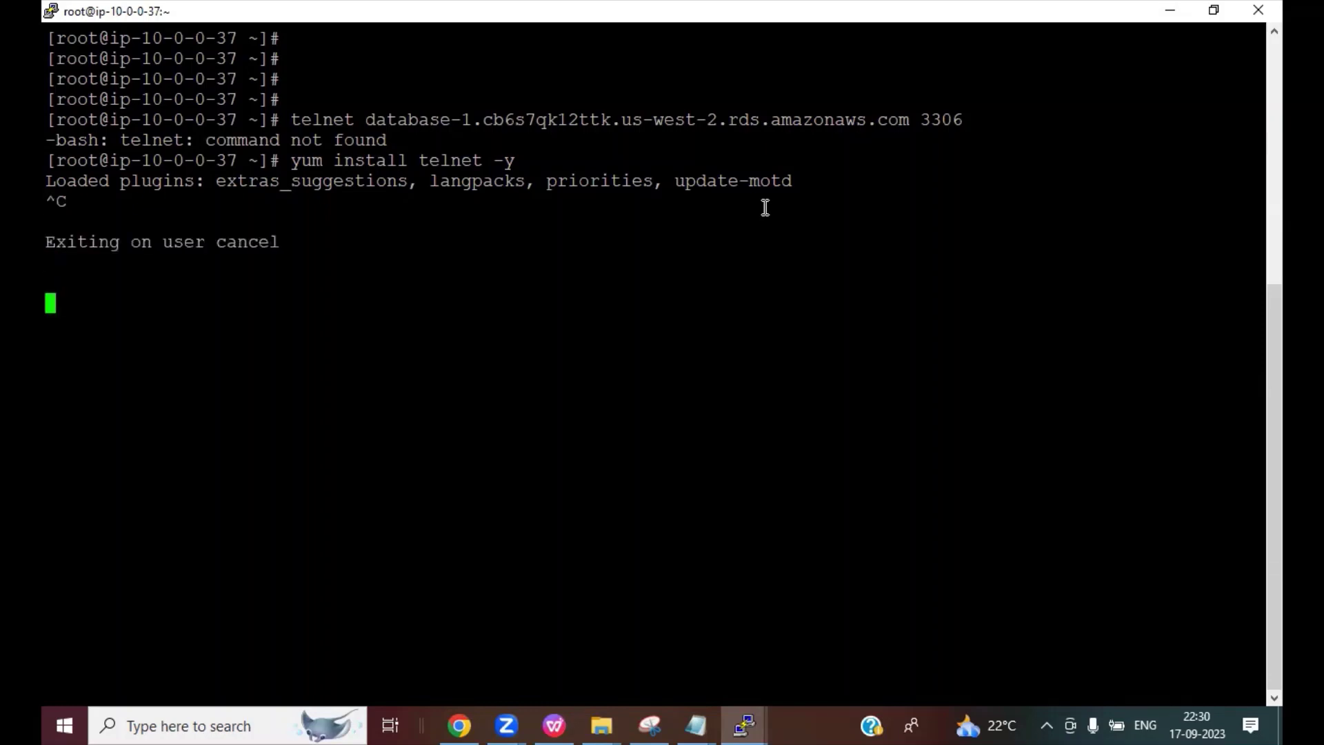
{"action": "left_click", "coordinate": [459, 726]}
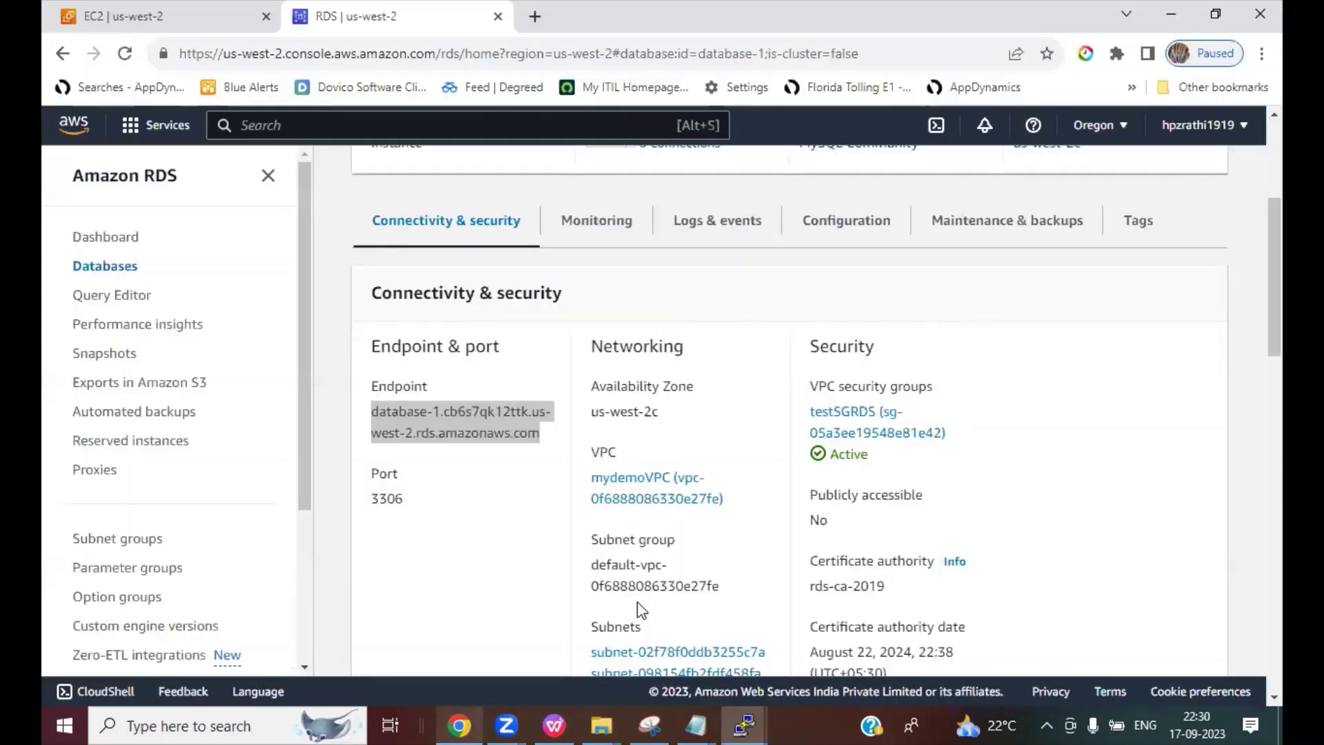
{"action": "scroll", "coordinate": [791, 403], "scroll_direction": "up", "scroll_amount": 4}
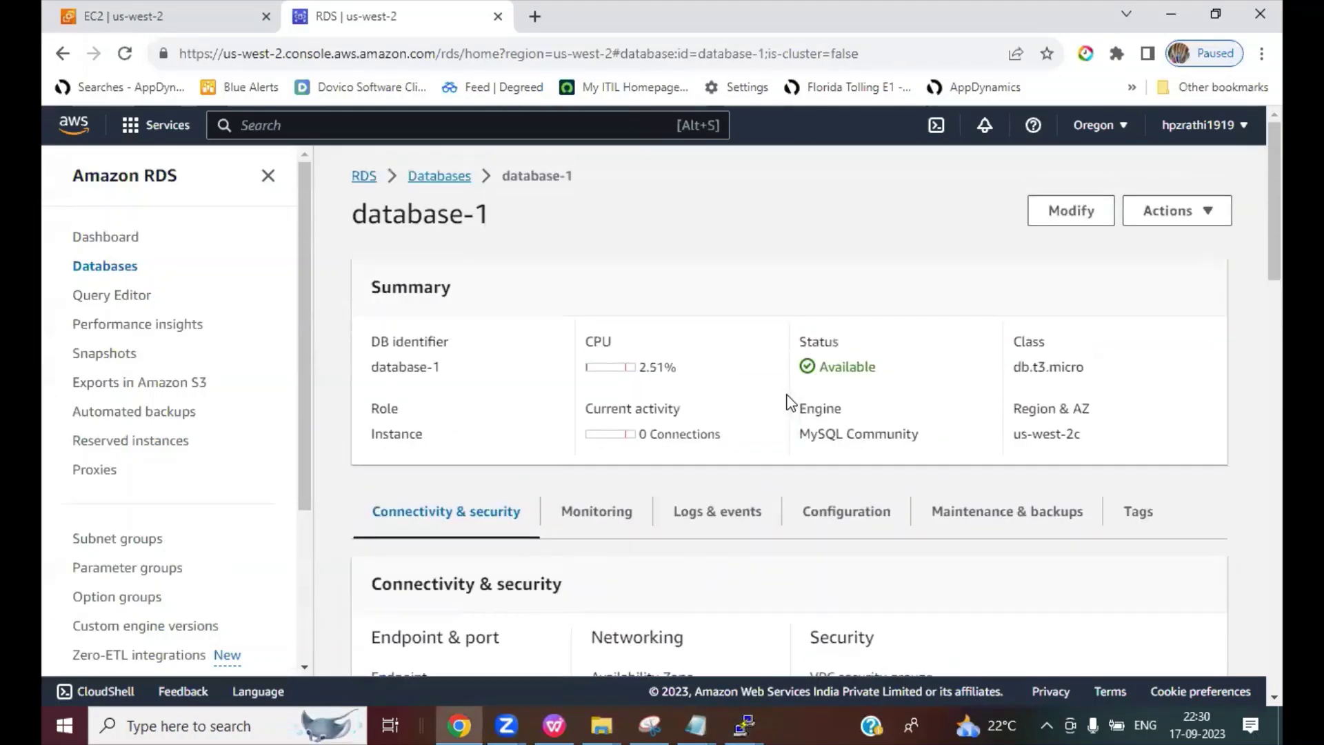
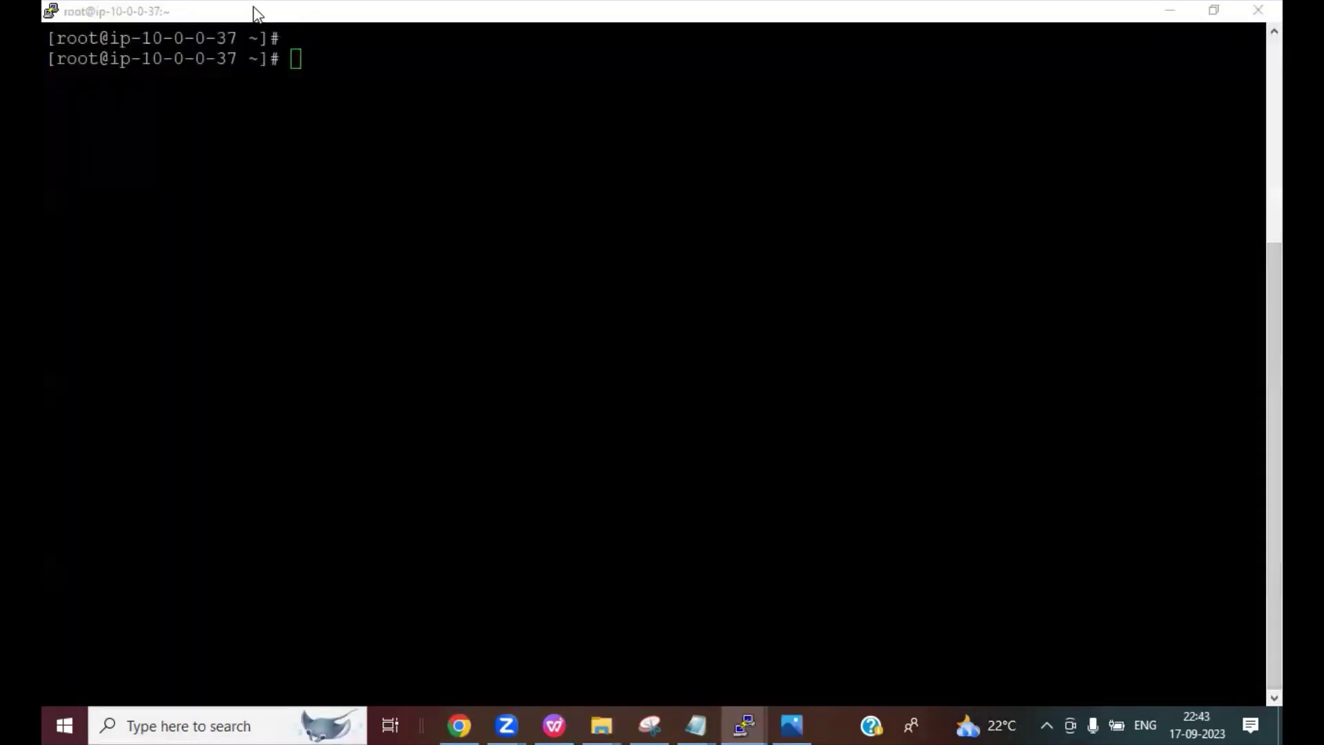
Step: Rerun telnet to the database-1 endpoint on port 3306, get the MySQL 8.0.33 reply, then close it
{"action": "left_click_drag", "start_coordinate": [253, 18], "coordinate": [338, 184]}
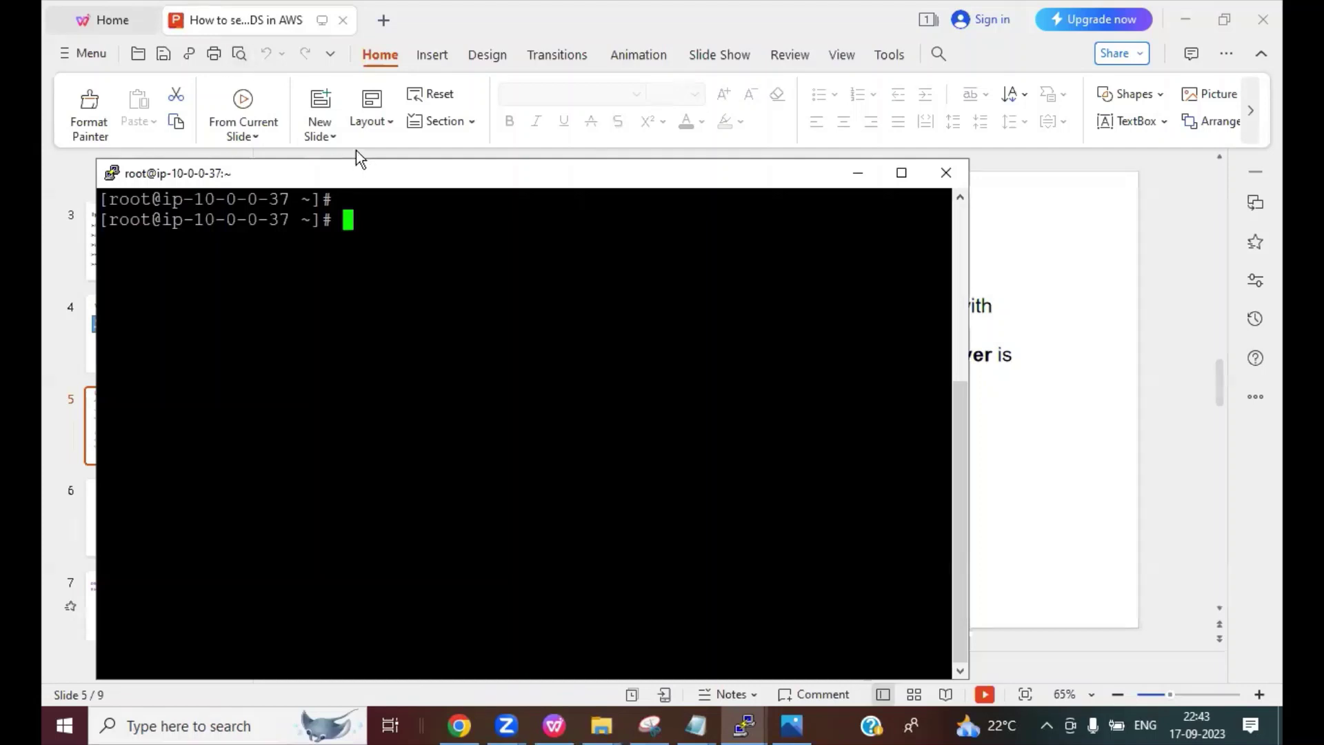
{"action": "type", "text": "clear"}
{"action": "key", "text": "Up"}
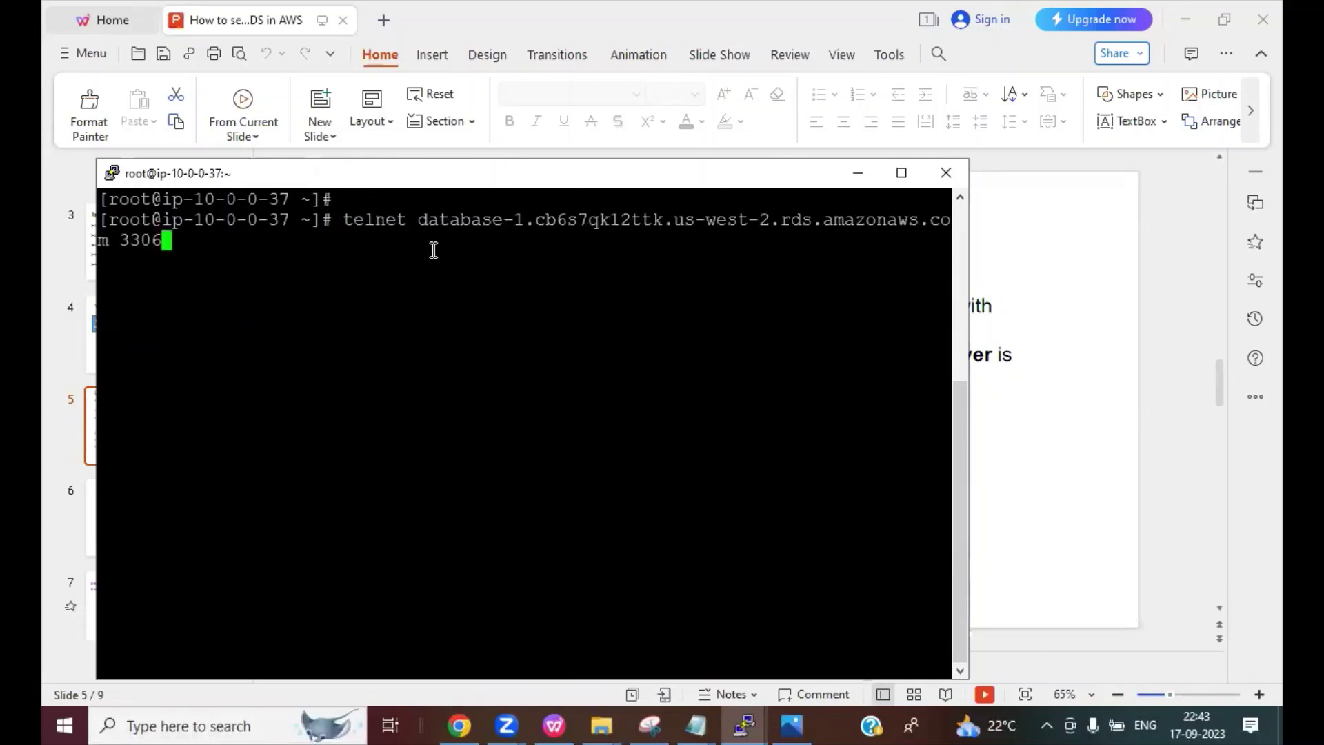
{"action": "key", "text": "Return"}
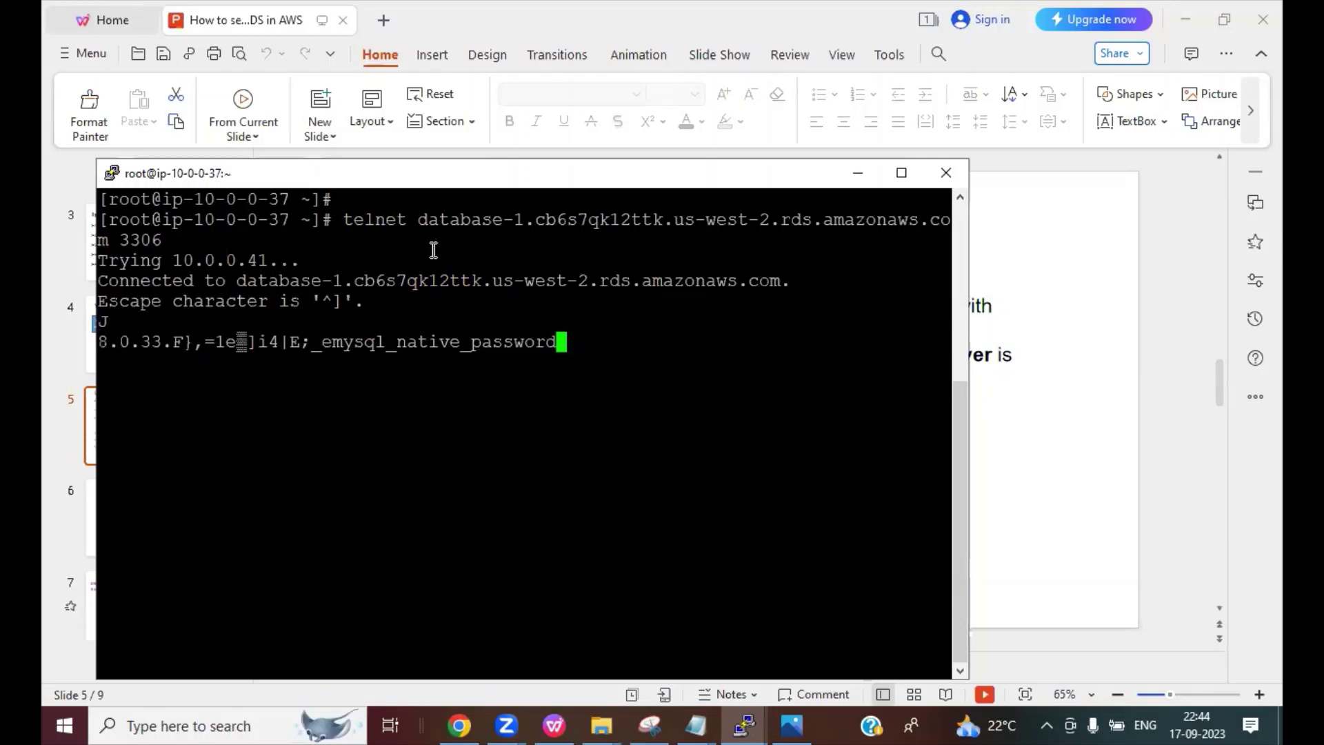
{"action": "key", "text": "ctrl+c"}
{"action": "key", "text": "Return"}
{"action": "key", "text": "Return"}
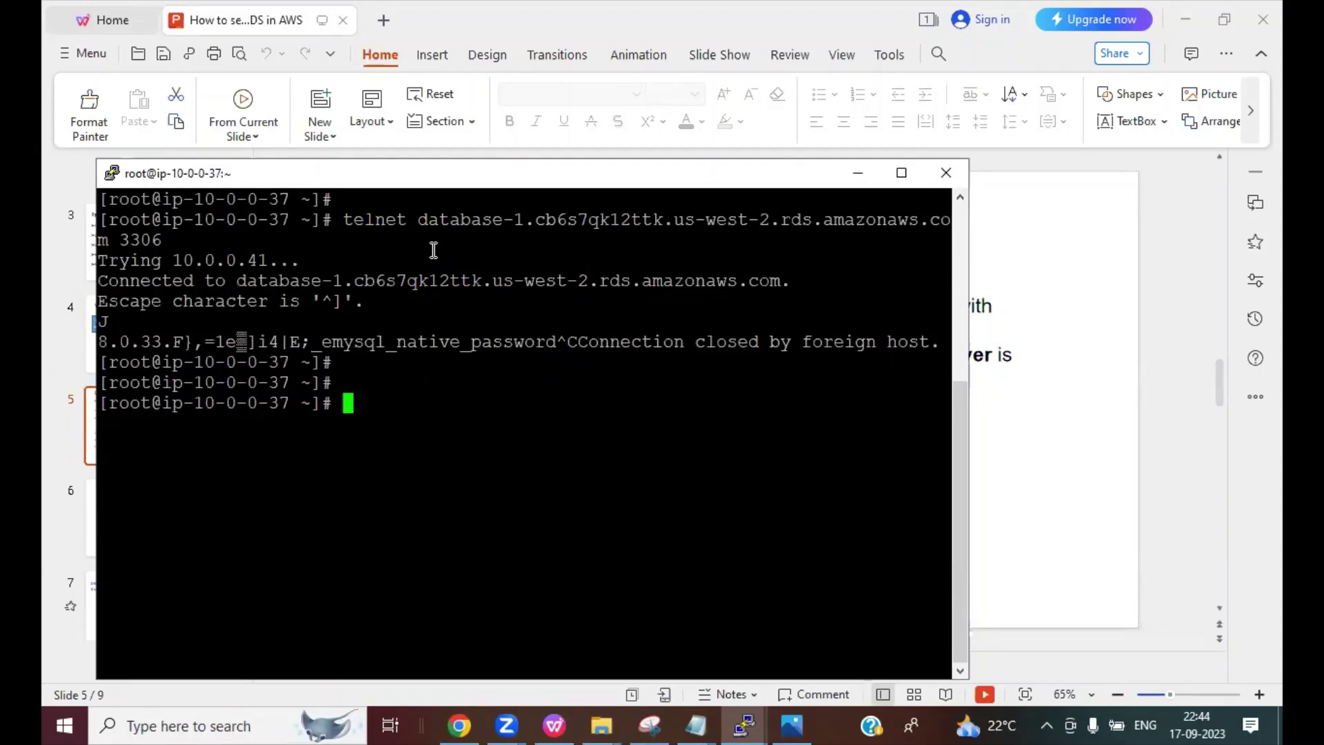
{"action": "double_click", "coordinate": [332, 173]}
Step: Install the MySQL client with 'yum install mysql -y' and clear the output
{"action": "type", "text": "yum "}
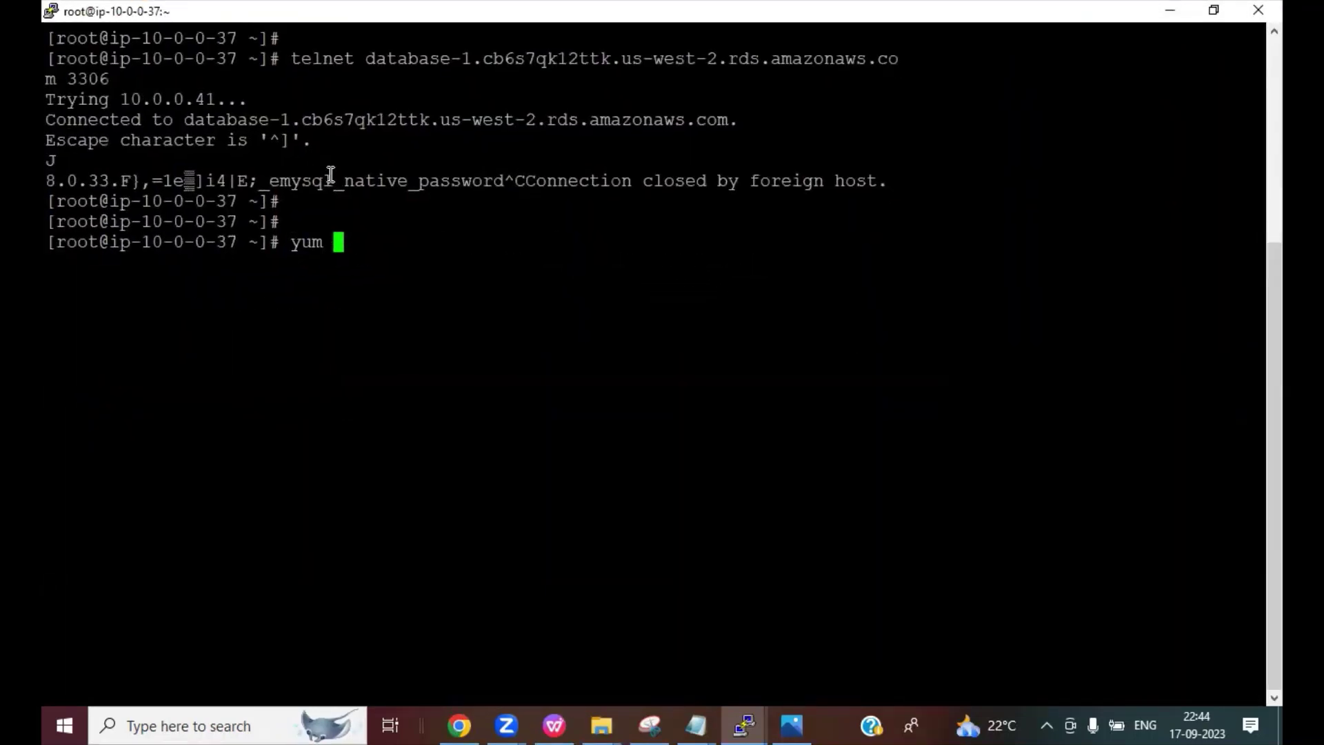
{"action": "type", "text": "install mysql -y"}
{"action": "key", "text": "Return"}
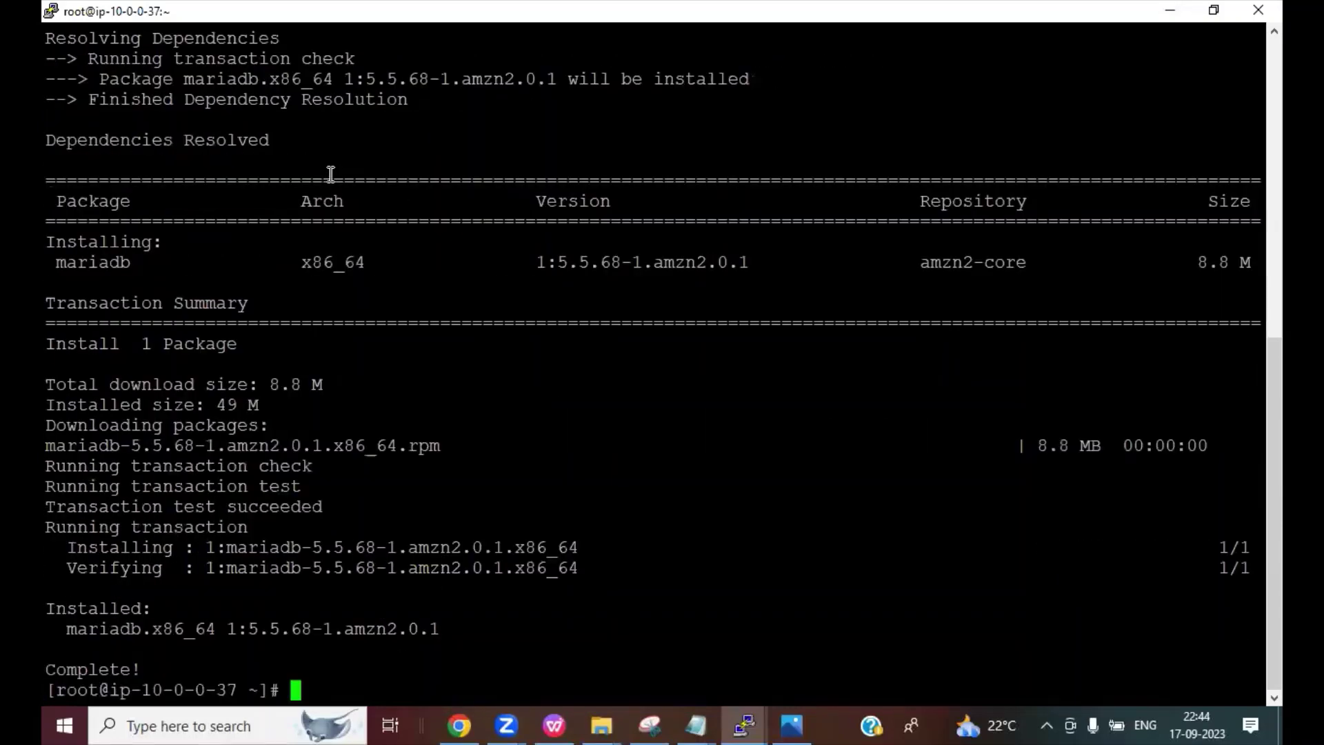
{"action": "type", "text": "clear"}
{"action": "key", "text": "Return"}
Step: Run a bare 'mysql' that fails with ERROR 2002, clear it, and start 'mysql -h'
{"action": "key", "text": "Return"}
{"action": "key", "text": "Return"}
{"action": "key", "text": "Return"}
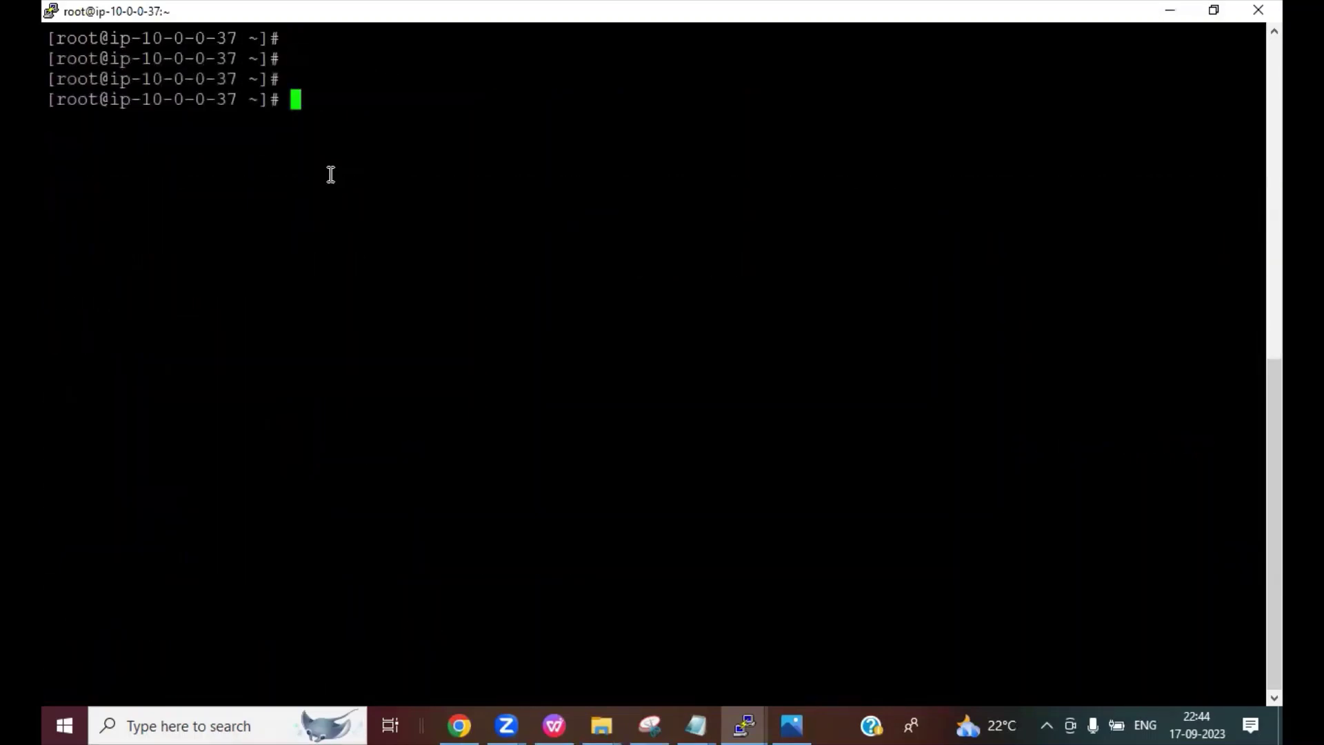
{"action": "type", "text": "mysql"}
{"action": "key", "text": "Return"}
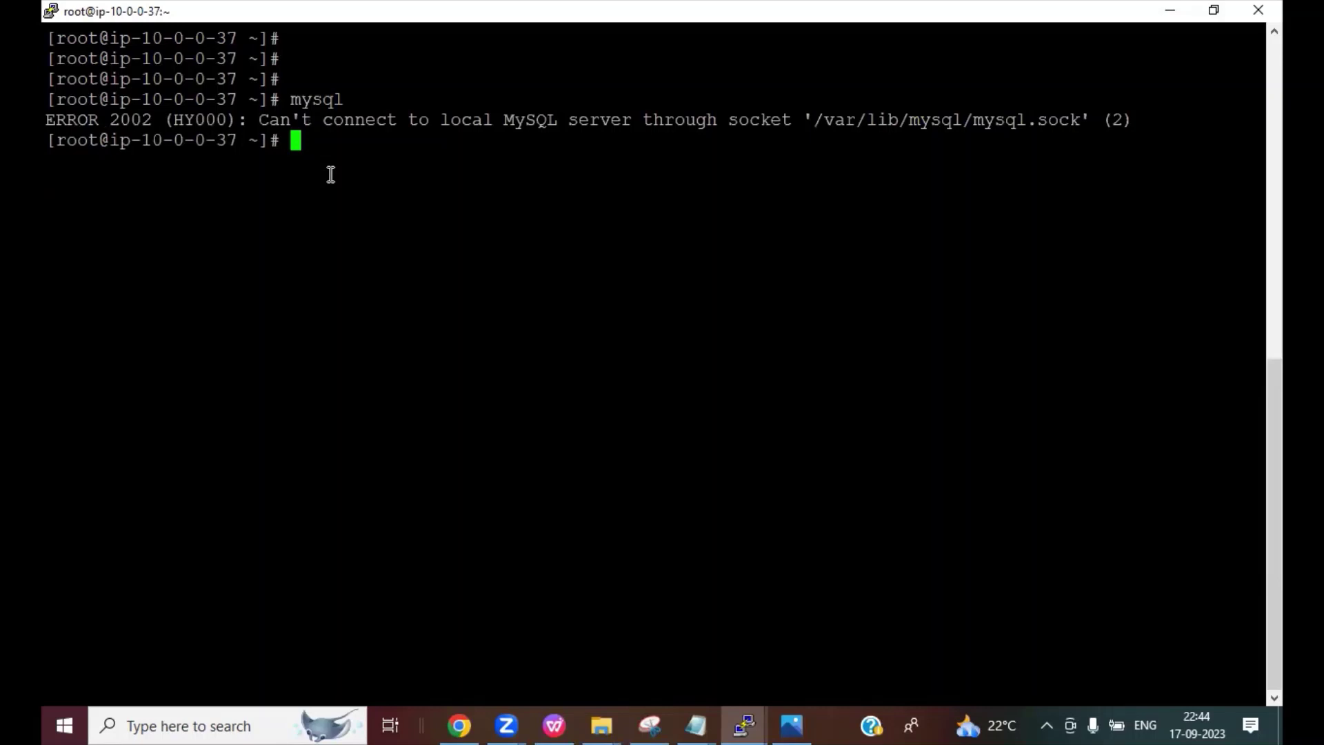
{"action": "type", "text": "clear"}
{"action": "key", "text": "Return"}
{"action": "key", "text": "Return"}
{"action": "key", "text": "Return"}
{"action": "key", "text": "Return"}
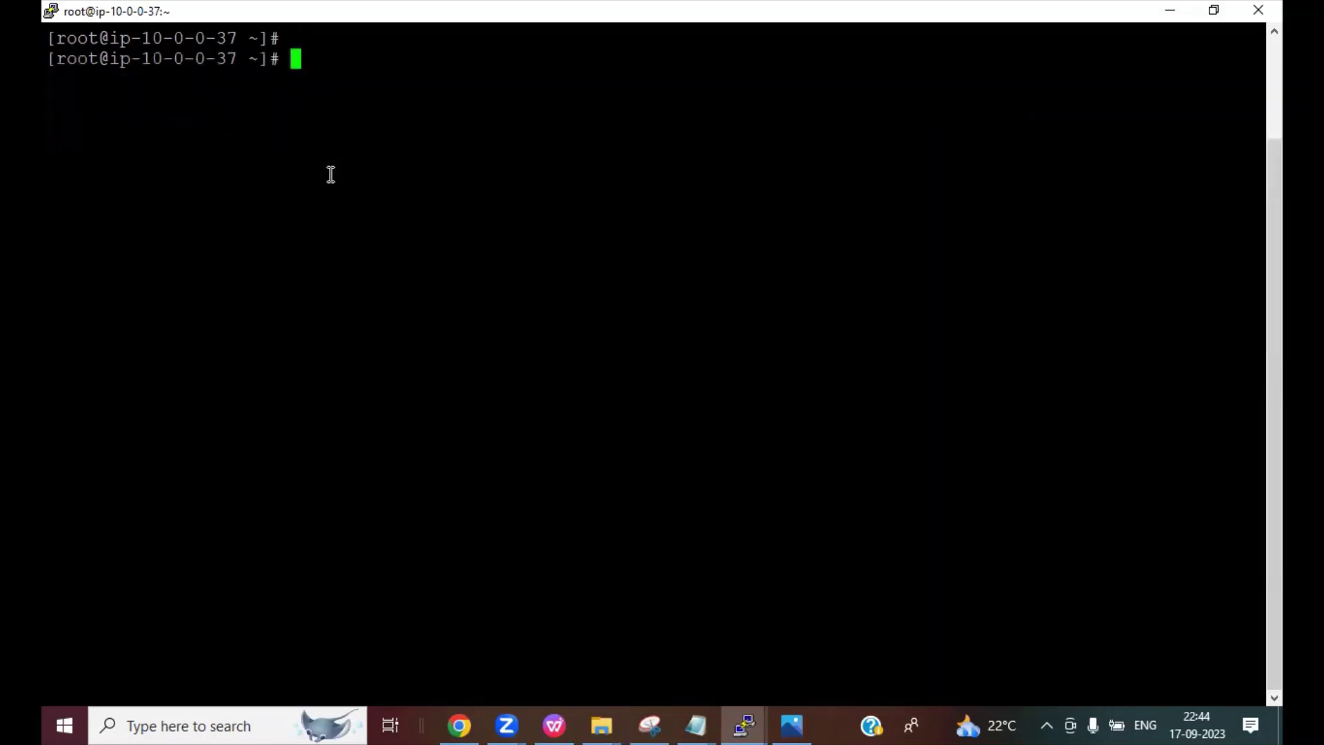
{"action": "key", "text": "Return"}
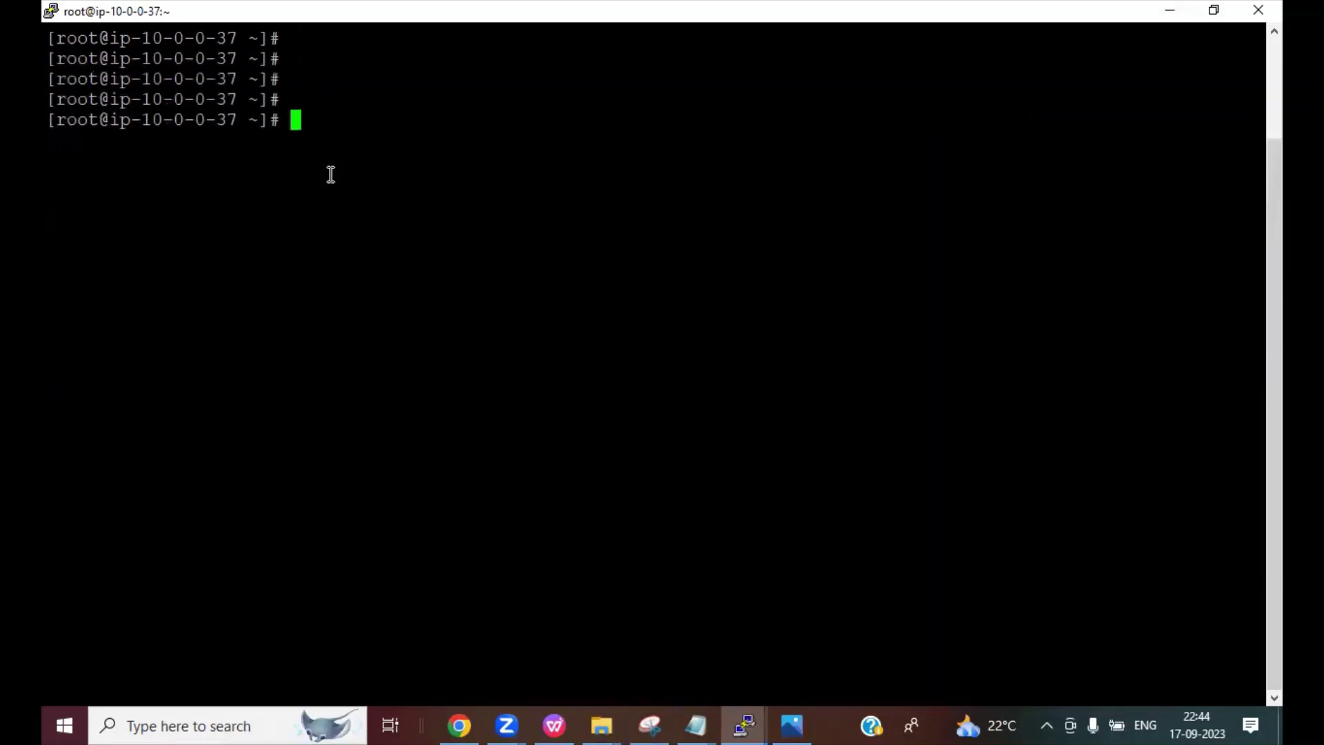
{"action": "type", "text": "mysql "}
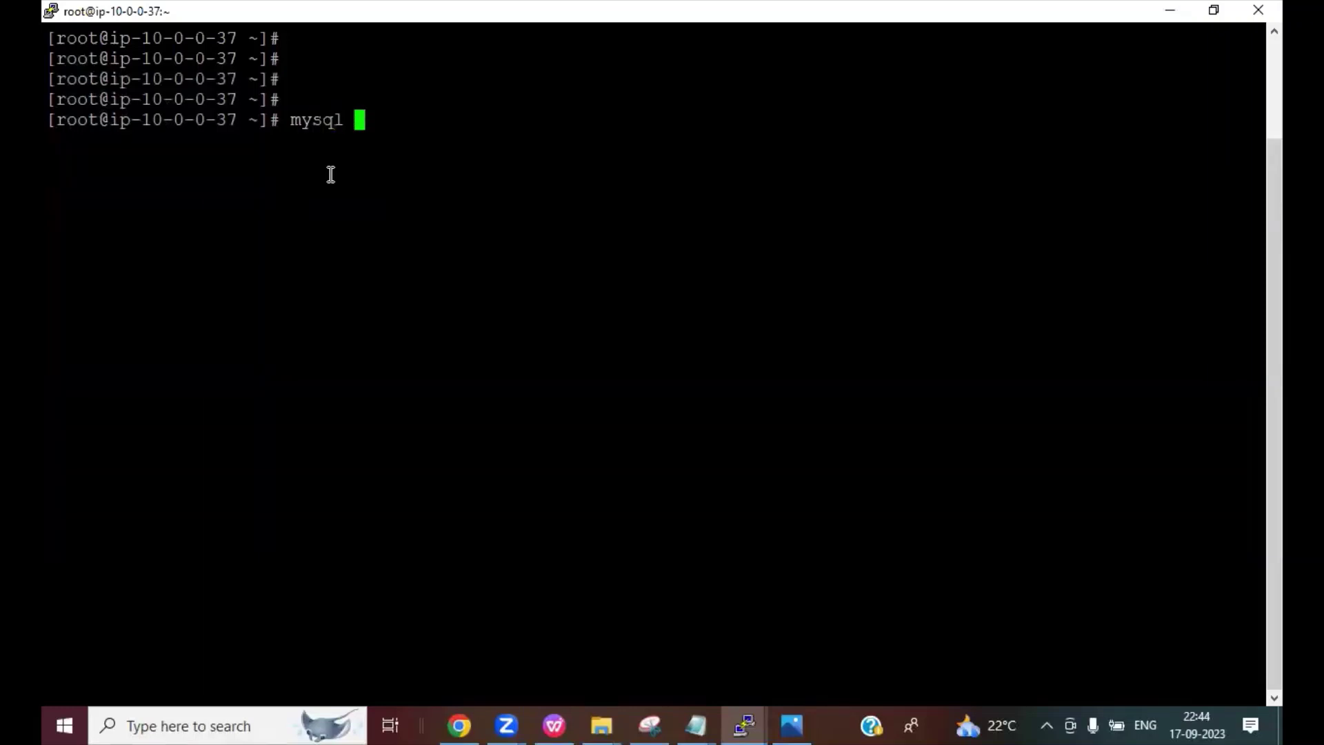
{"action": "type", "text": "-h"}
Step: Copy the database-1 endpoint from the RDS page and paste it after 'mysql -h' in PuTTY
{"action": "left_click", "coordinate": [460, 726]}
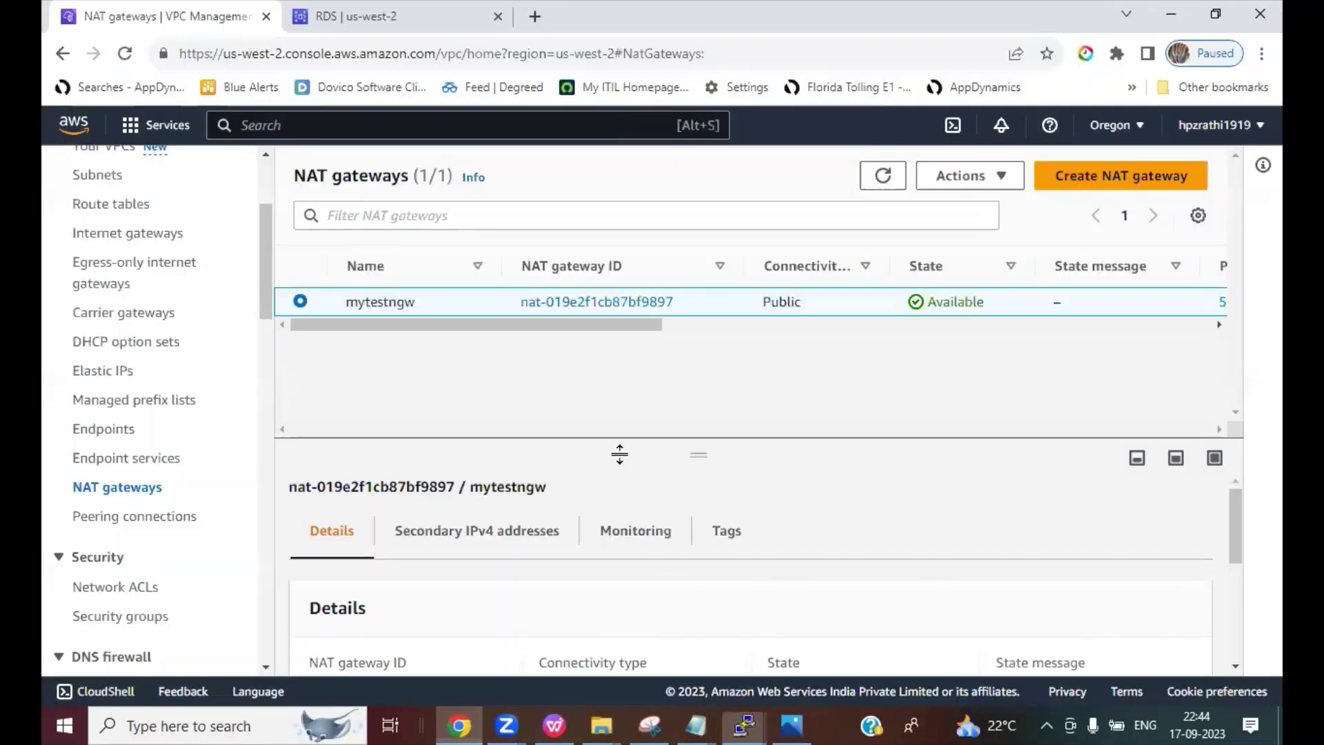
{"action": "left_click", "coordinate": [338, 16]}
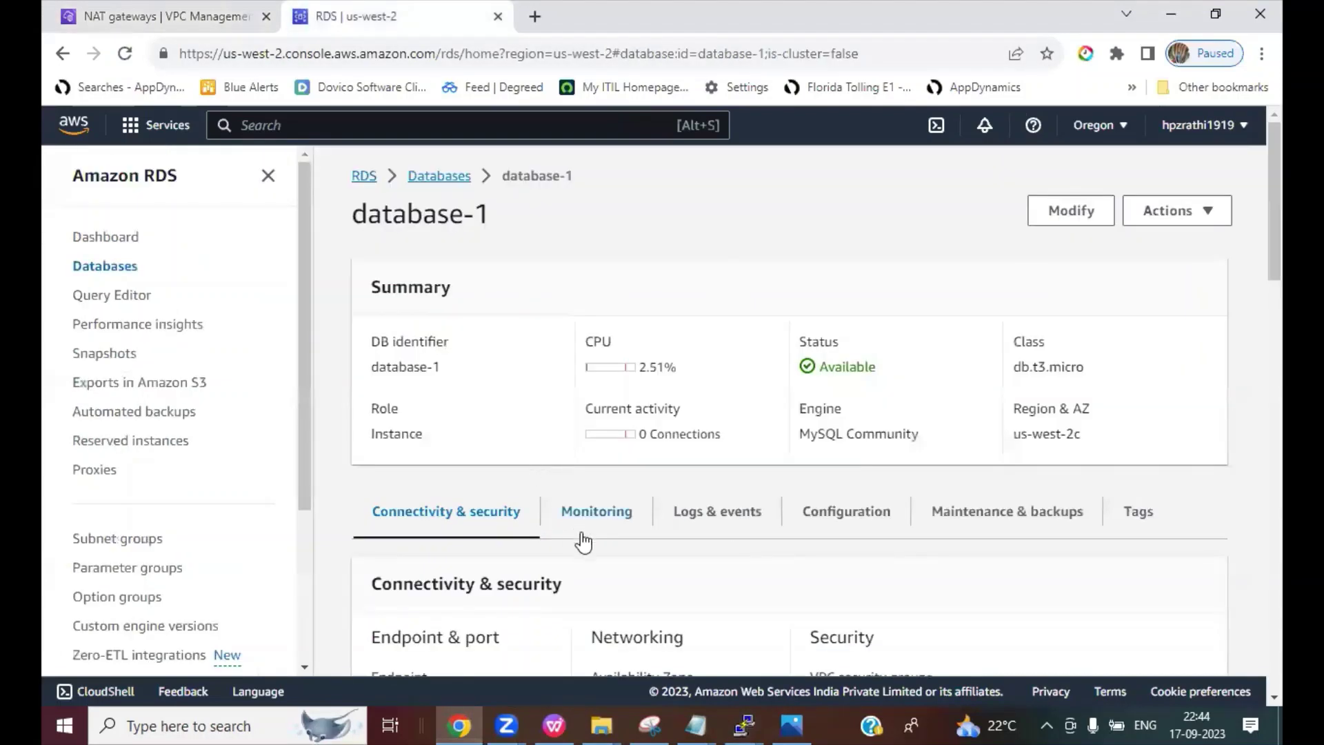
{"action": "scroll", "coordinate": [620, 551], "scroll_direction": "down", "scroll_amount": 2}
{"action": "scroll", "coordinate": [638, 574], "scroll_direction": "up", "scroll_amount": 2}
{"action": "scroll", "coordinate": [633, 582], "scroll_direction": "down", "scroll_amount": 3}
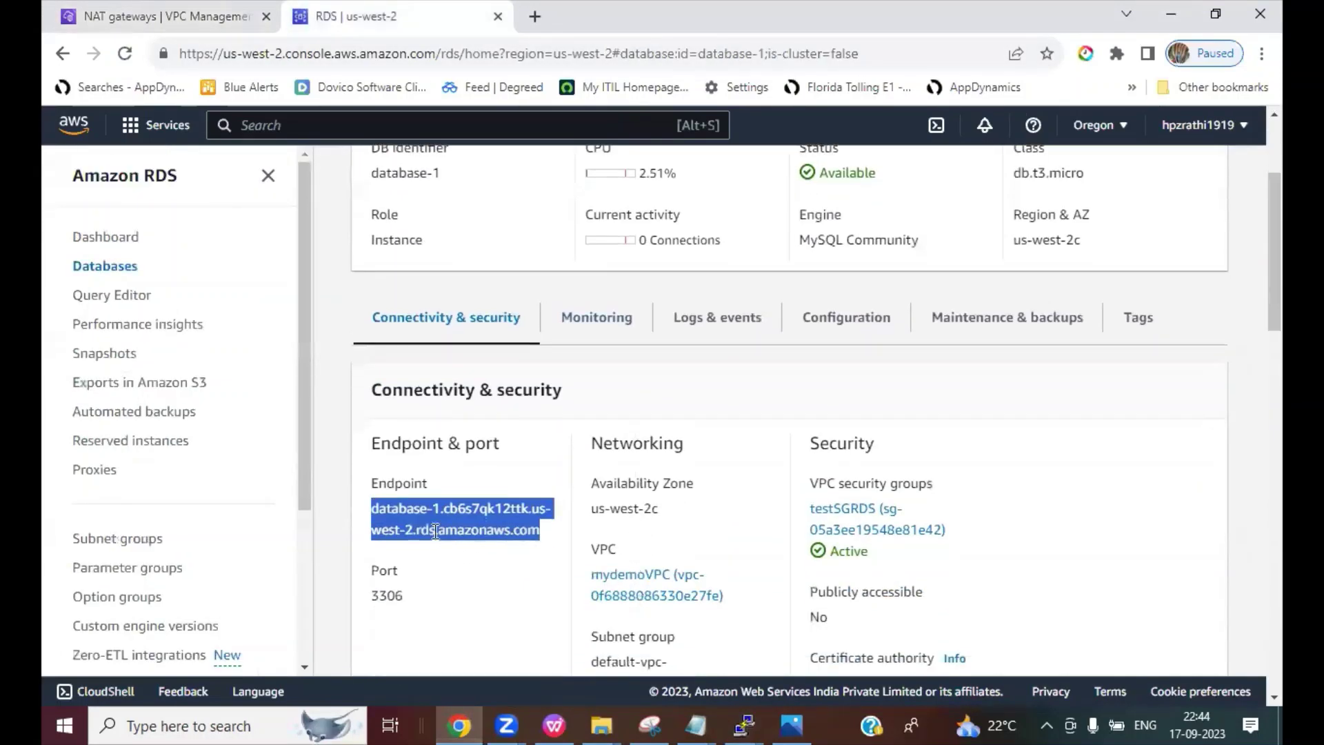
{"action": "left_click", "coordinate": [403, 514]}
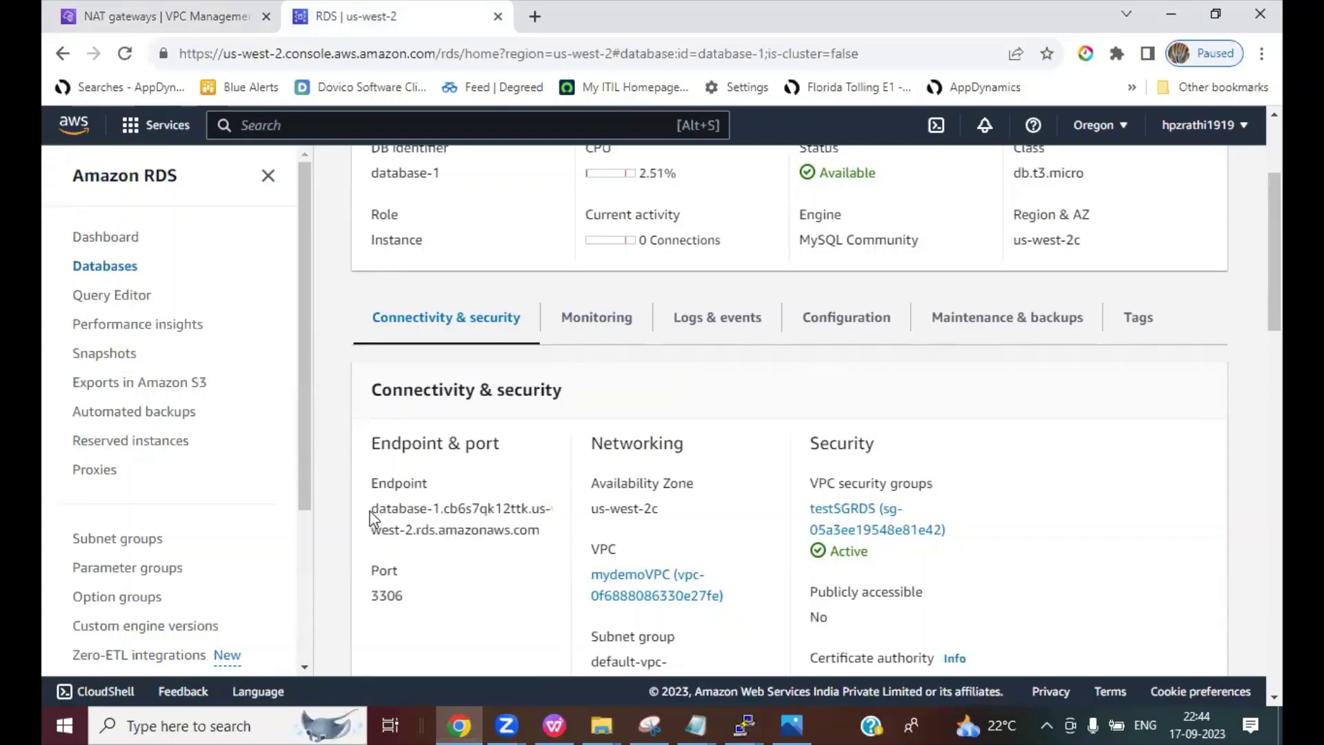
{"action": "left_click_drag", "start_coordinate": [373, 518], "coordinate": [540, 531]}
{"action": "right_click", "coordinate": [540, 532]}
{"action": "left_click", "coordinate": [566, 548]}
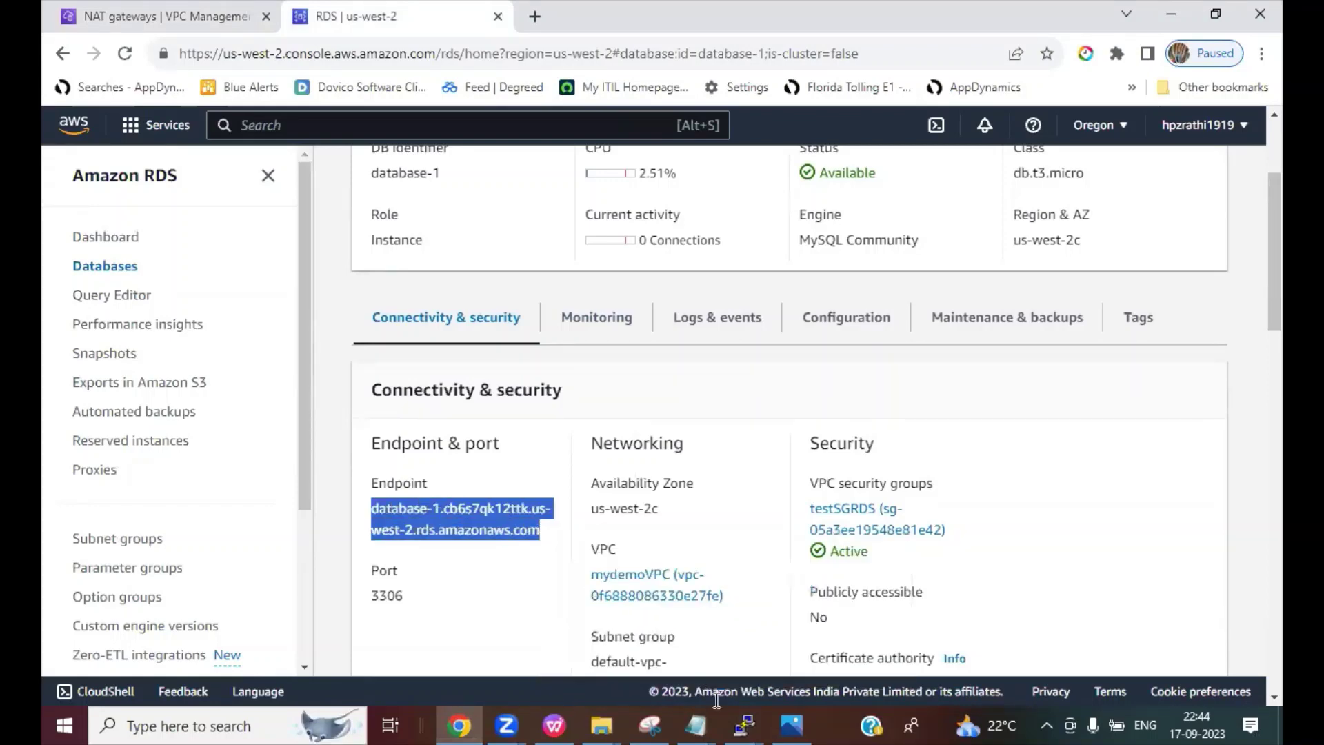
{"action": "mouse_move", "coordinate": [744, 724]}
{"action": "left_click", "coordinate": [938, 621]}
{"action": "right_click", "coordinate": [812, 213]}
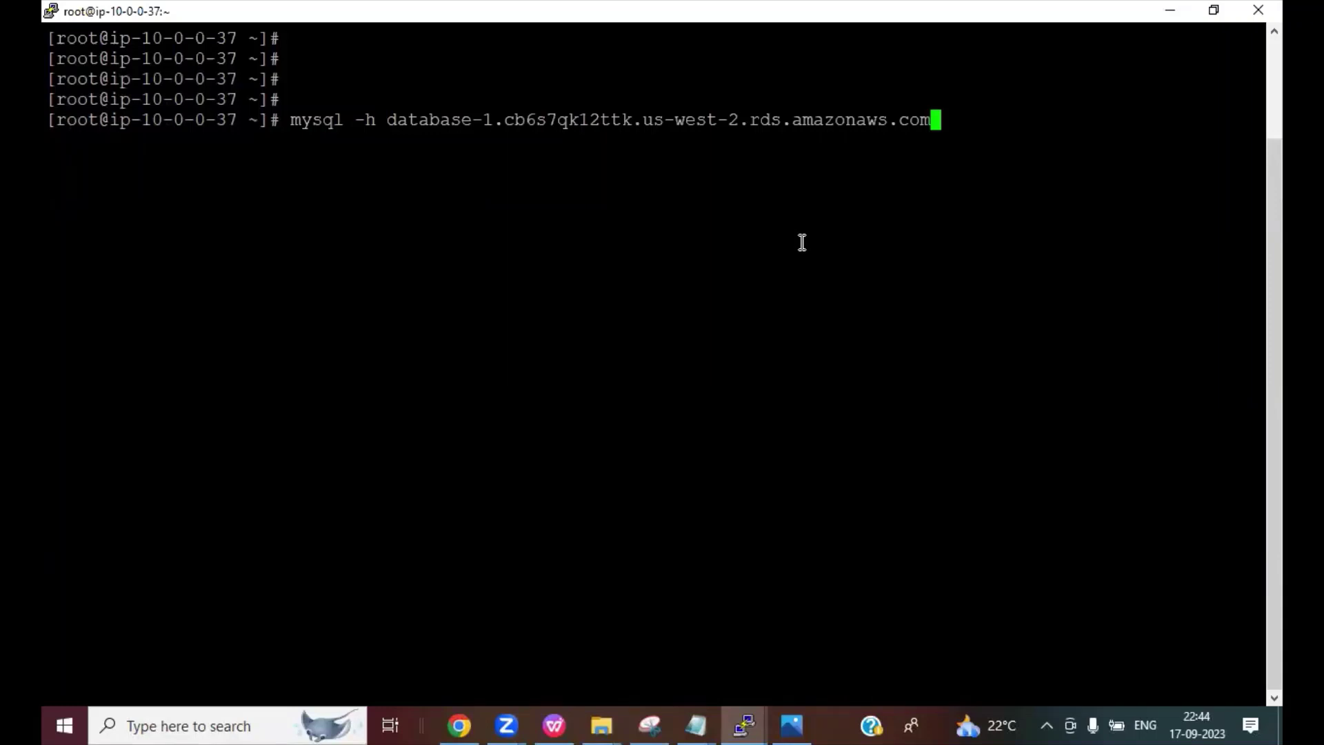
Step: Complete the command with '-P 3306 -u admin -p' and log in with the admin password
{"action": "type", "text": "-P 3306 "}
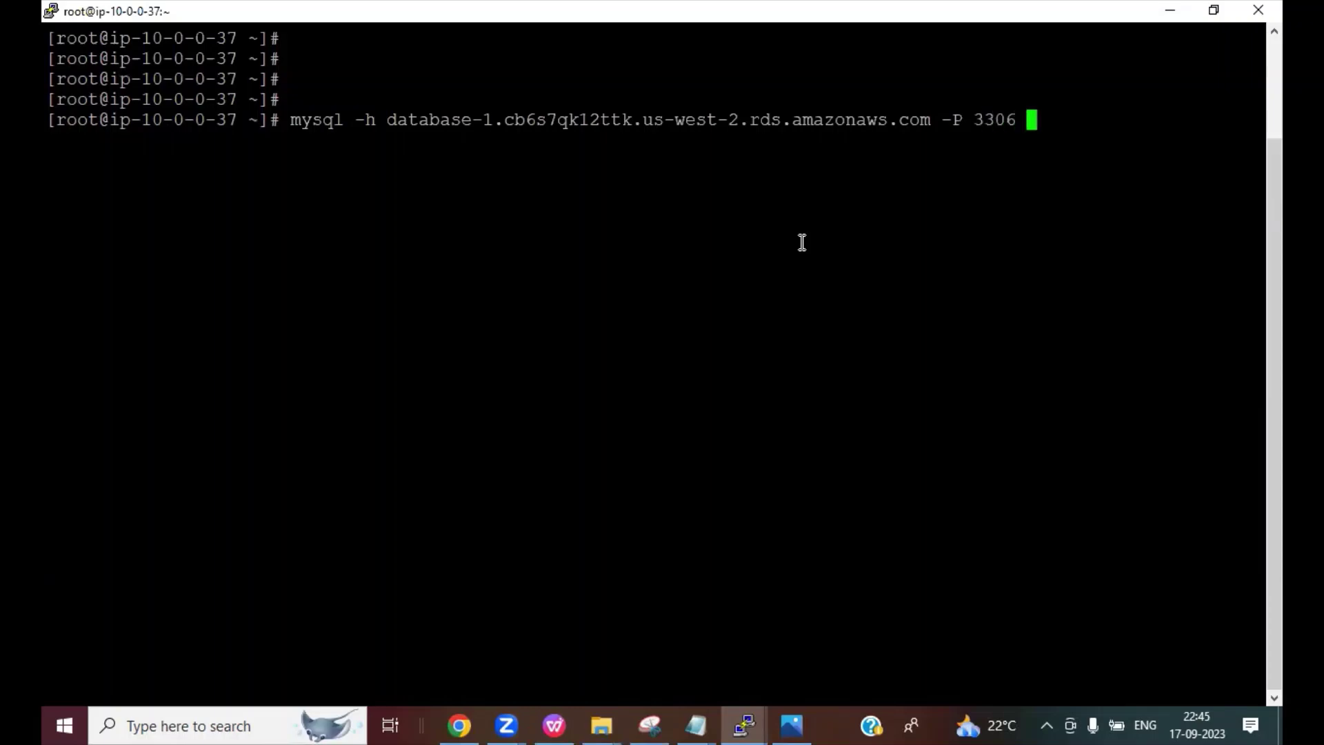
{"action": "type", "text": "-u"}
{"action": "type", "text": "admin -p"}
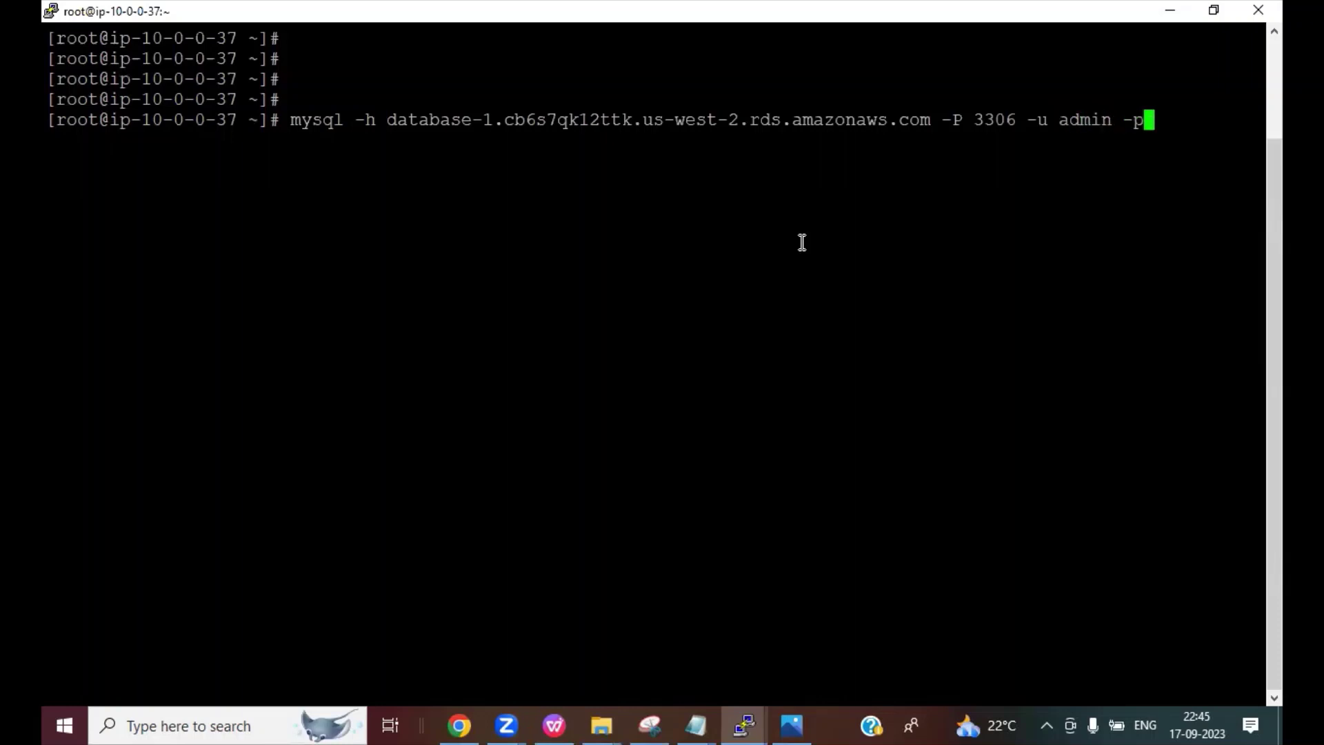
{"action": "key", "text": "Return"}
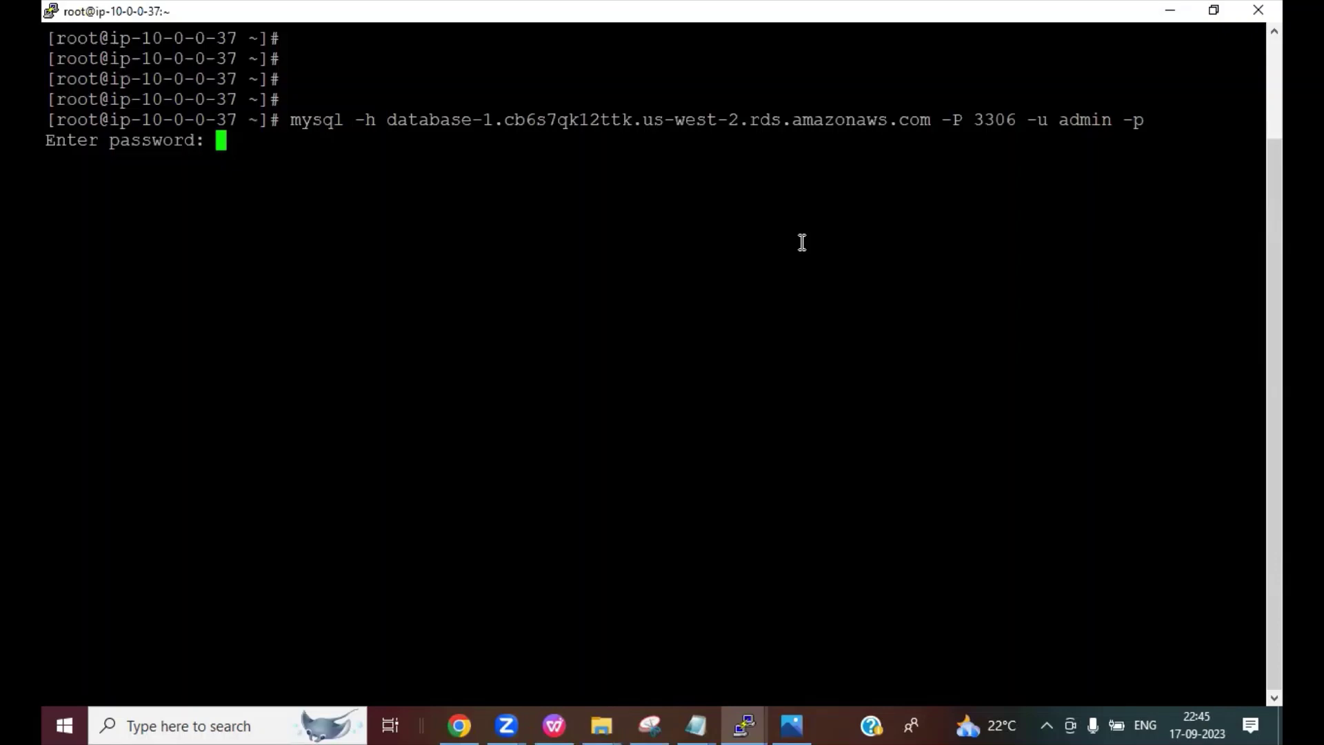
{"action": "key", "text": "Return"}
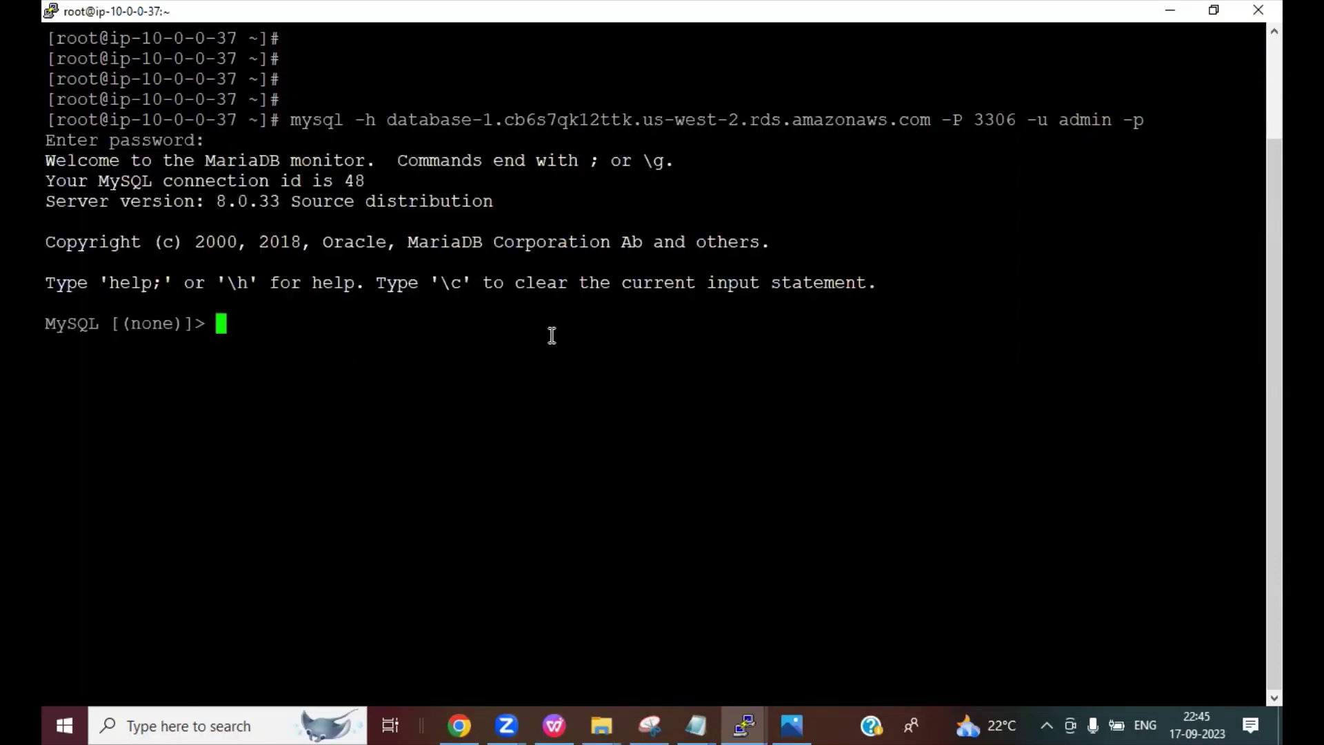
Step: Annotate the MySQL prompt, the -h endpoint, the -P port option and the password prompt
{"action": "left_click_drag", "start_coordinate": [47, 324], "coordinate": [185, 327]}
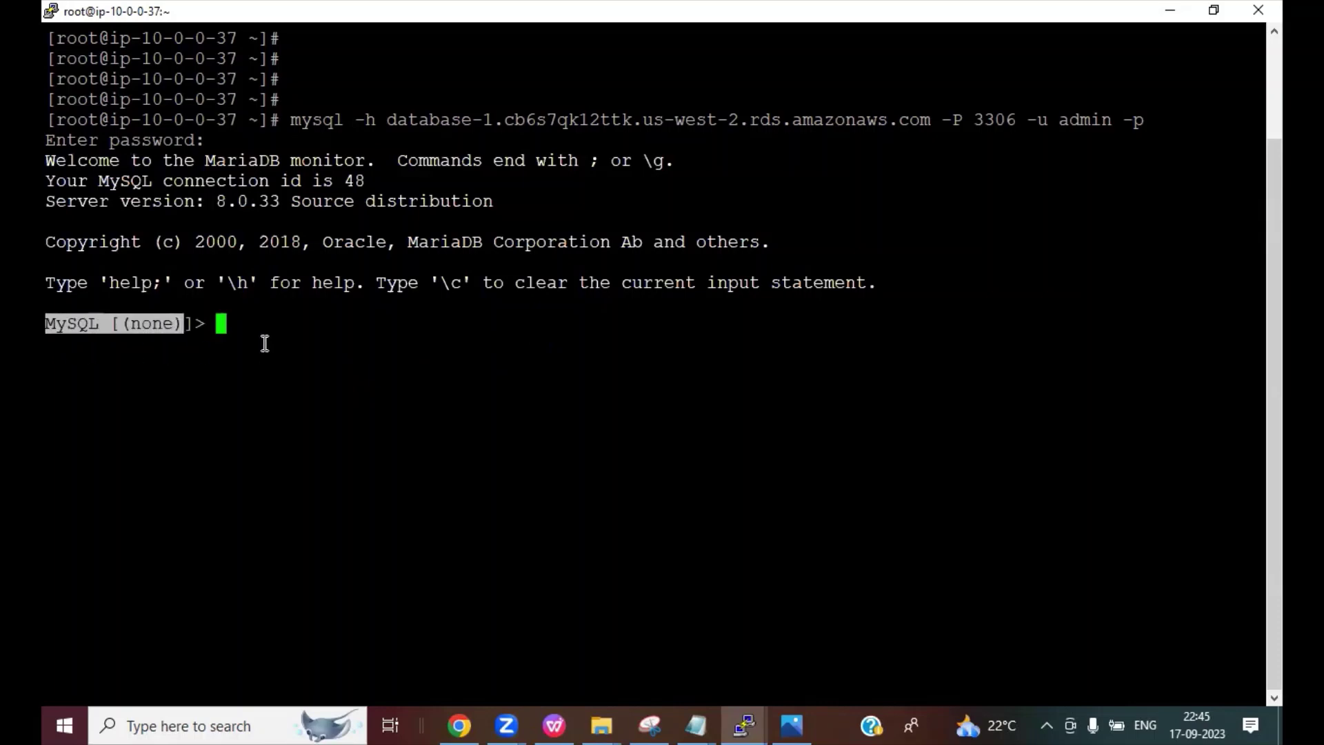
{"action": "left_click", "coordinate": [262, 343]}
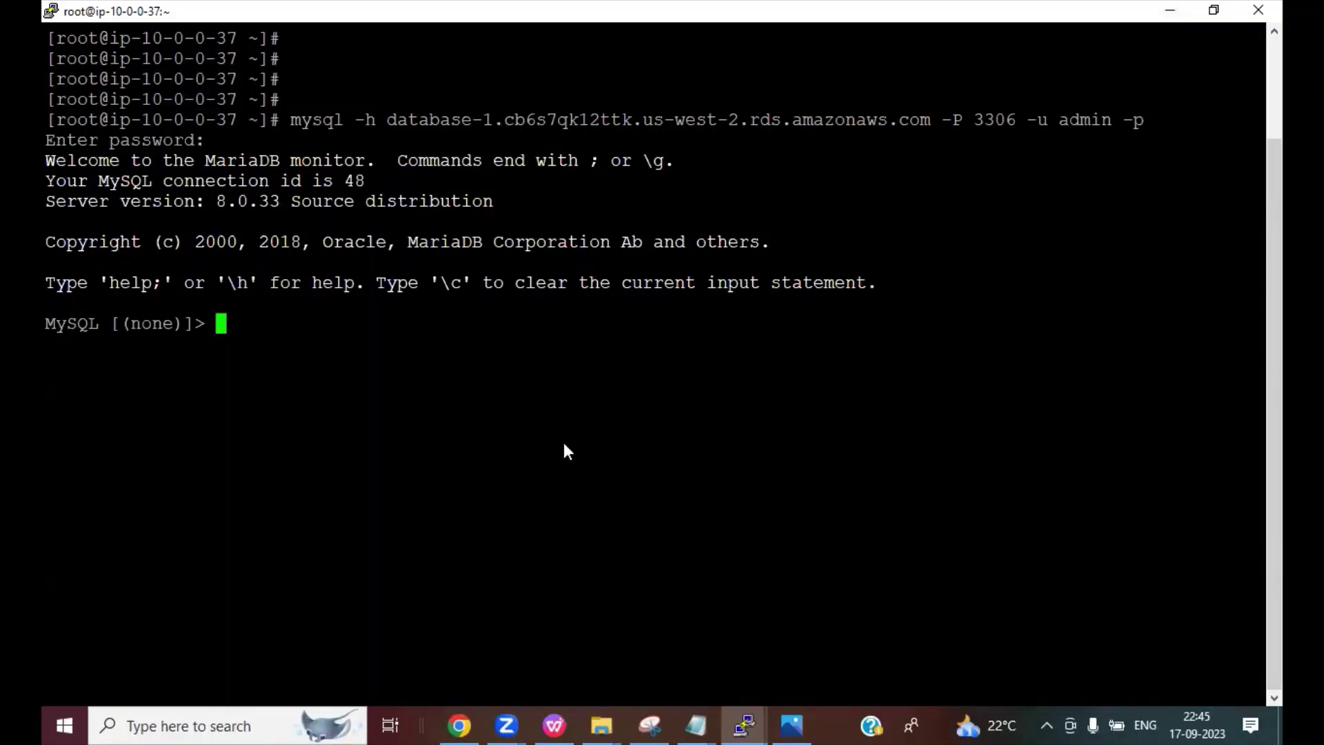
{"action": "key", "text": "ctrl+2"}
{"action": "left_click_drag", "start_coordinate": [385, 130], "coordinate": [925, 132]}
{"action": "left_click_drag", "start_coordinate": [356, 130], "coordinate": [379, 129]}
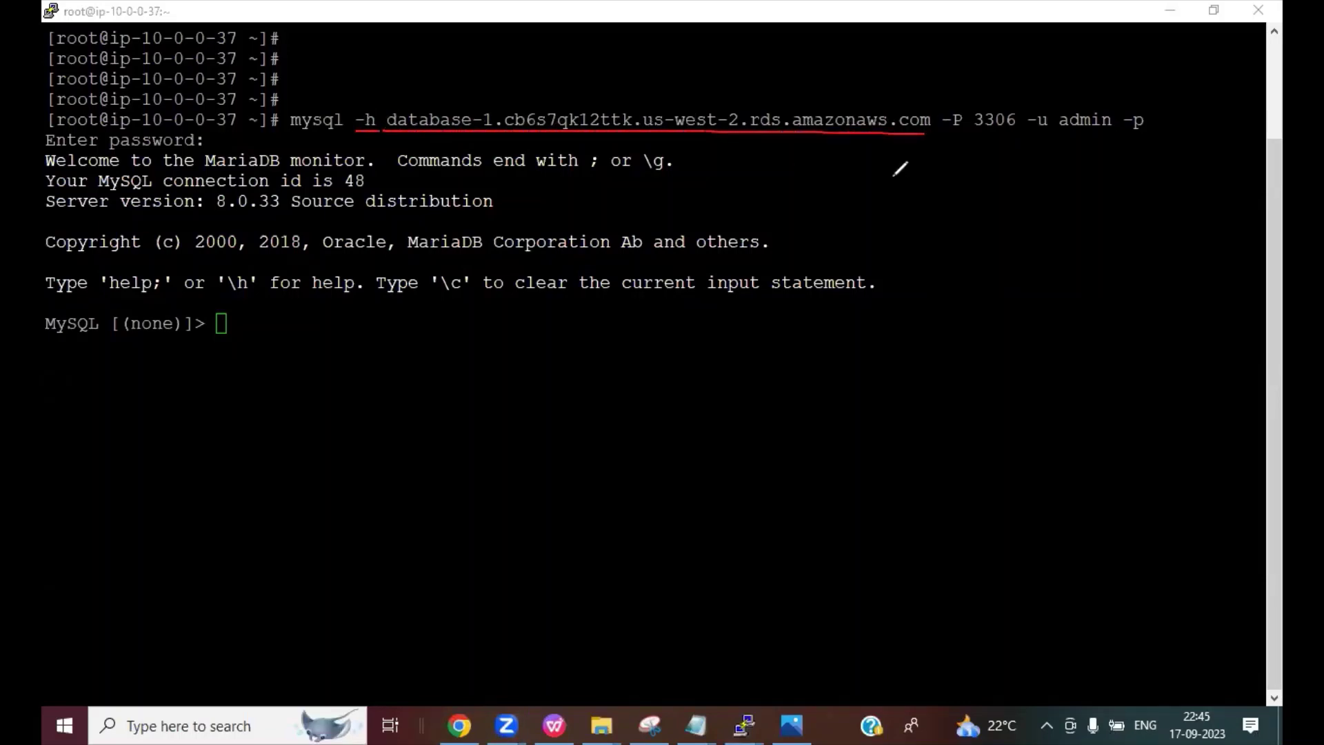
{"action": "left_click_drag", "start_coordinate": [942, 135], "coordinate": [1156, 128]}
{"action": "left_click_drag", "start_coordinate": [214, 146], "coordinate": [237, 122]}
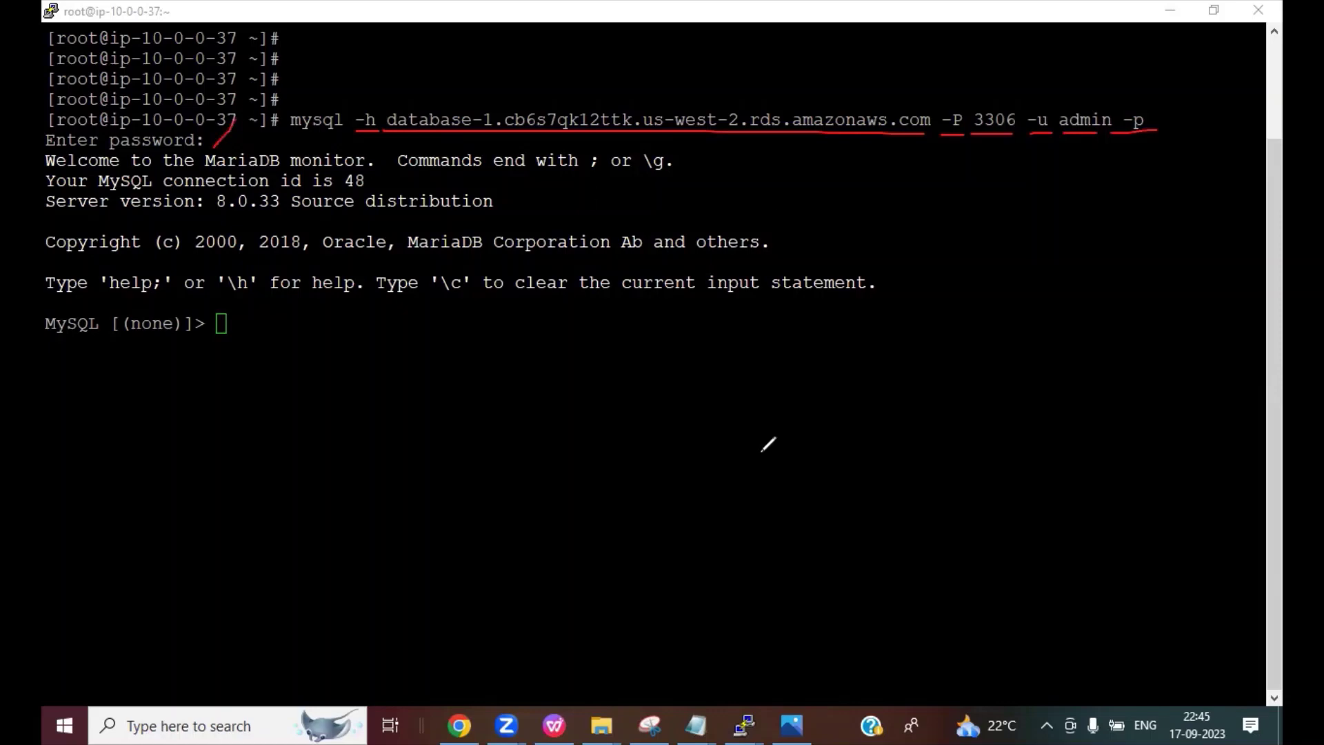
{"action": "key", "text": "Escape"}
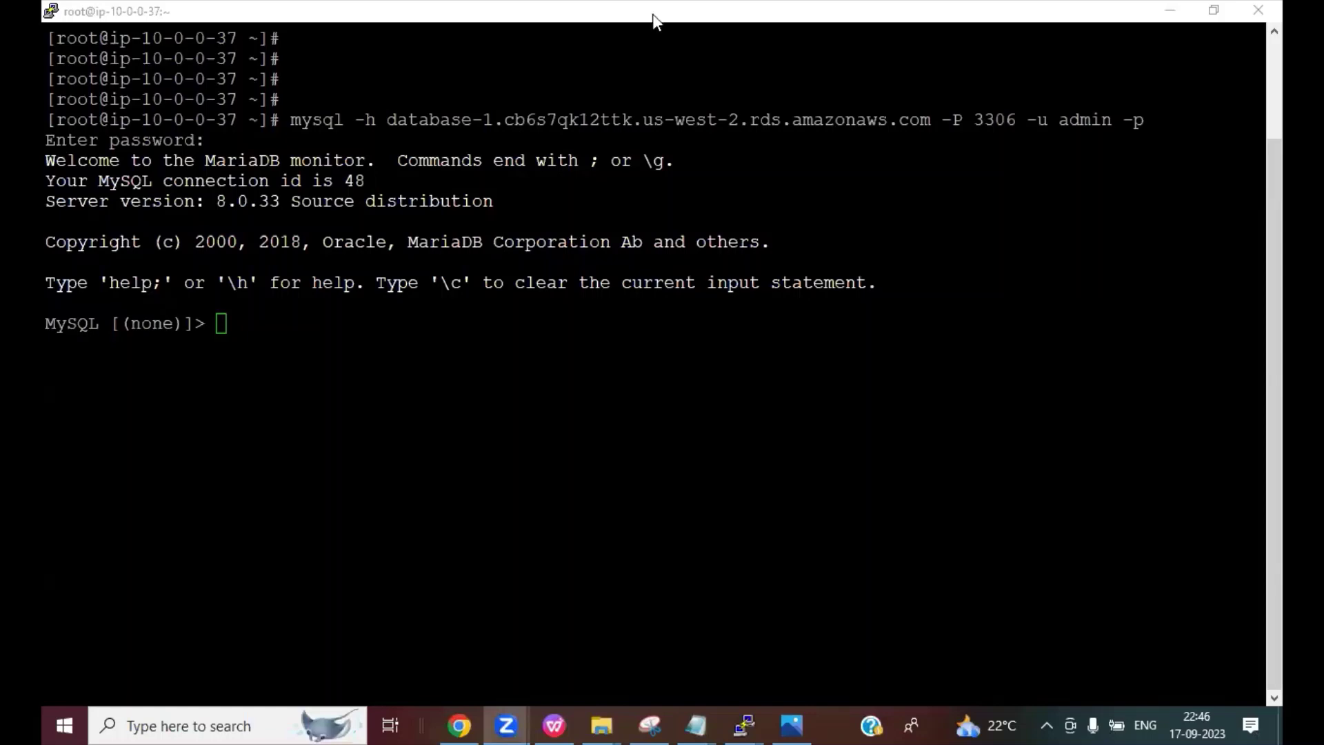
Step: List the existing databases, then create a database named test after fixing the 'databese' typo
{"action": "left_click", "coordinate": [566, 361]}
{"action": "type", "text": "show databa"}
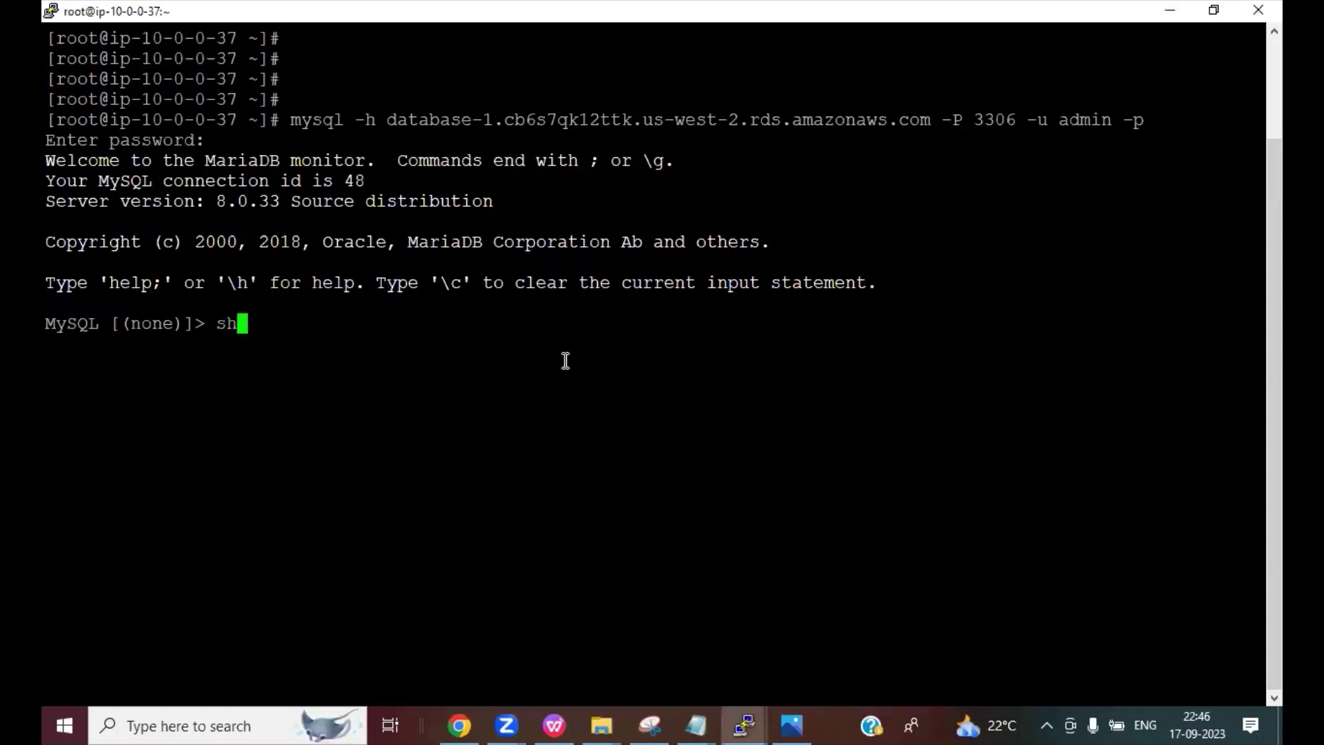
{"action": "type", "text": "ses;"}
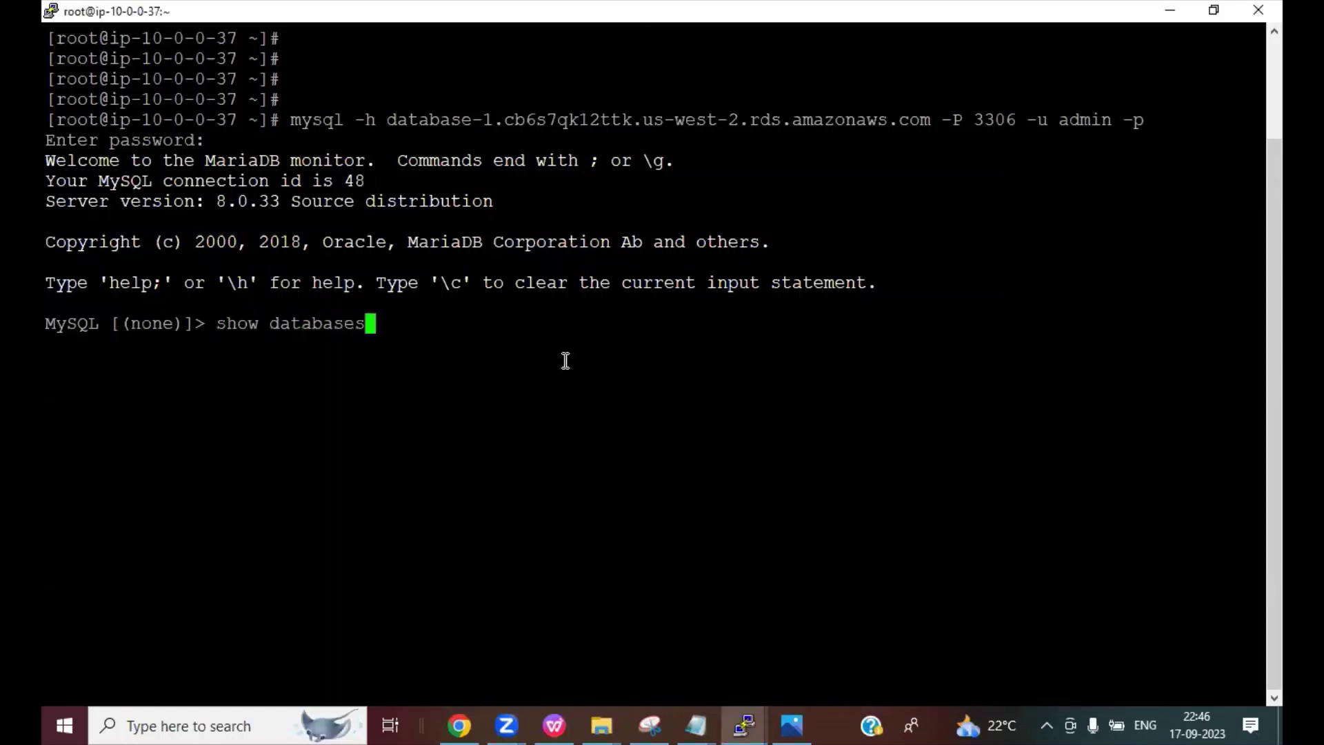
{"action": "key", "text": "Return"}
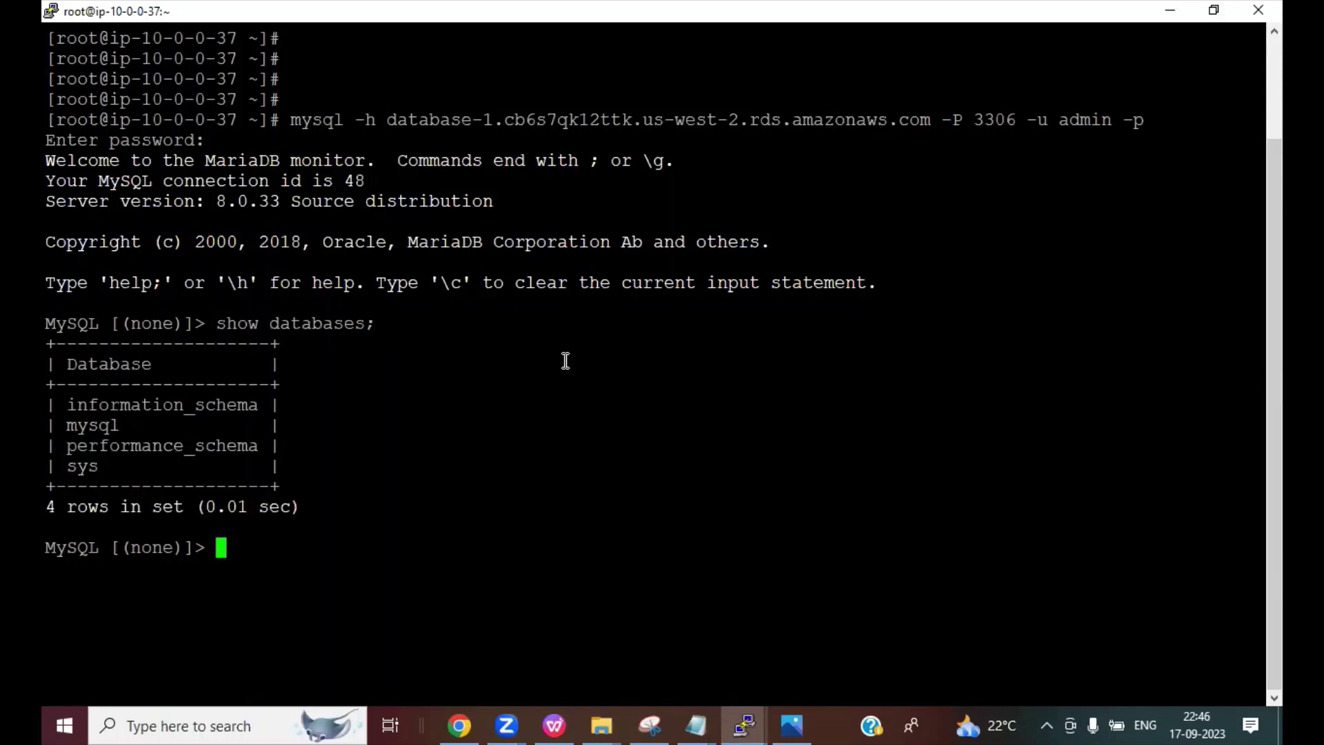
{"action": "type", "text": "create "}
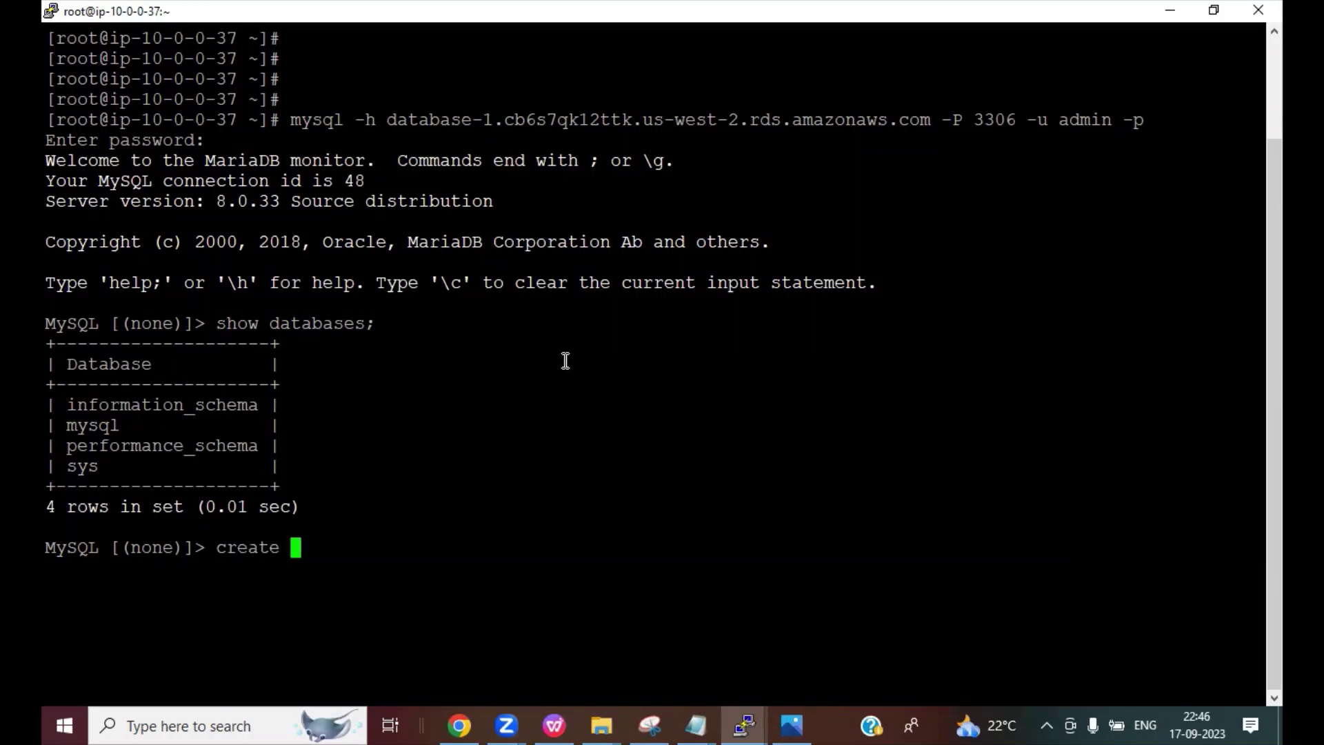
{"action": "type", "text": "databese "}
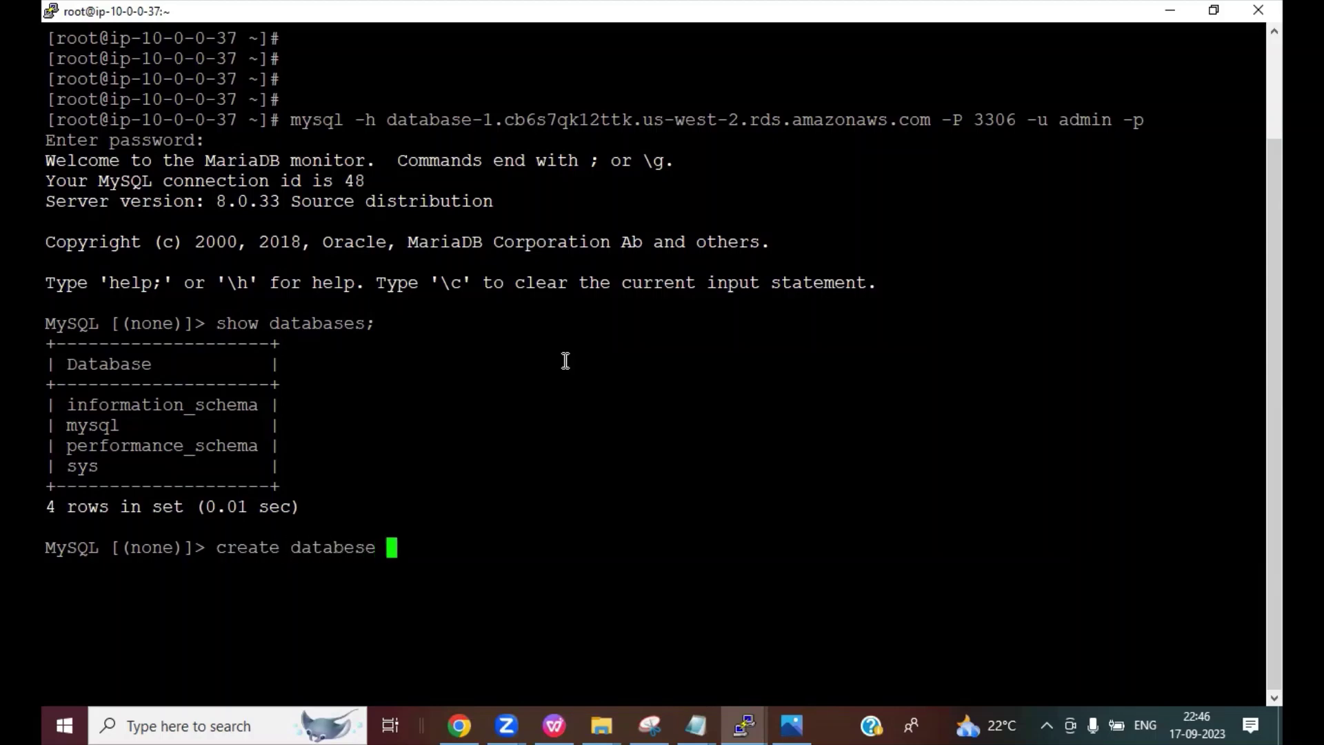
{"action": "type", "text": "test;"}
{"action": "key", "text": "Left"}
{"action": "key", "text": "Left"}
{"action": "key", "text": "Left"}
{"action": "key", "text": "Left"}
{"action": "key", "text": "Left"}
{"action": "key", "text": "Left"}
{"action": "key", "text": "Left"}
{"action": "key", "text": "Left"}
{"action": "key", "text": "BackSpace"}
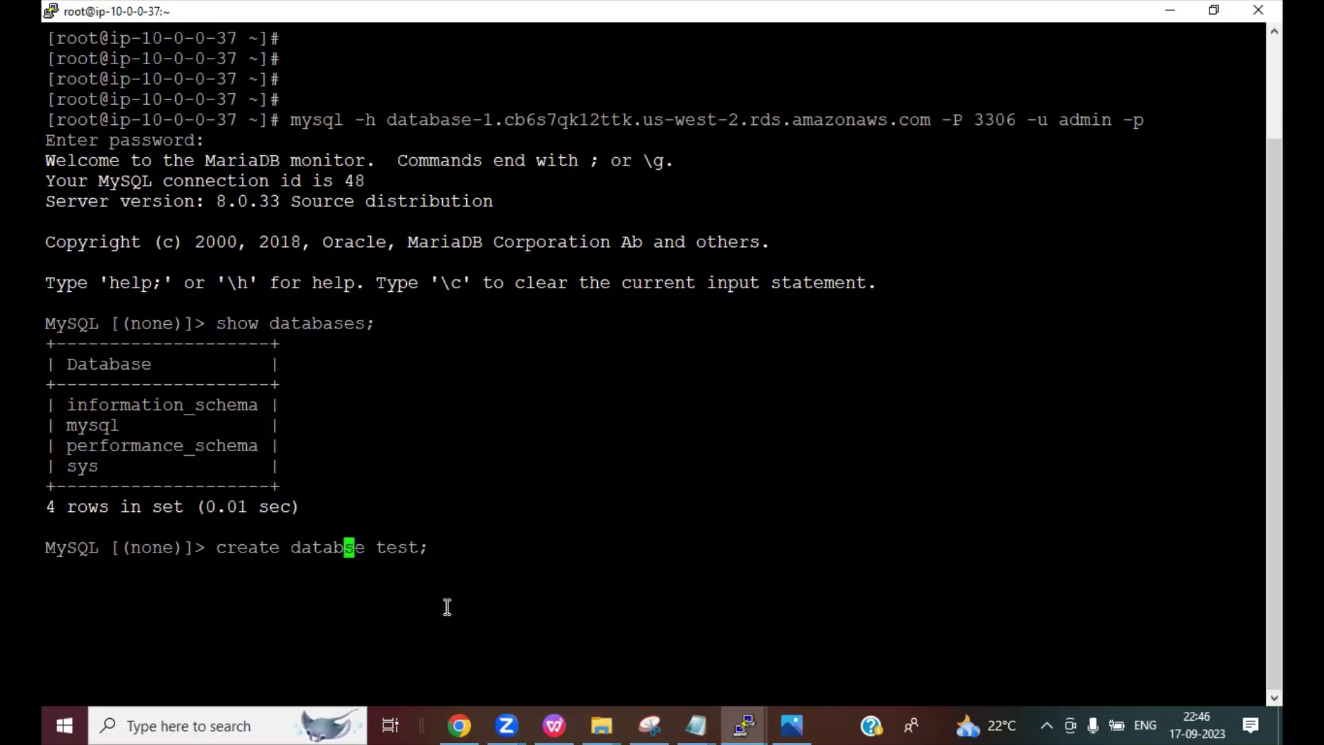
{"action": "type", "text": "aba"}
{"action": "key", "text": "Return"}
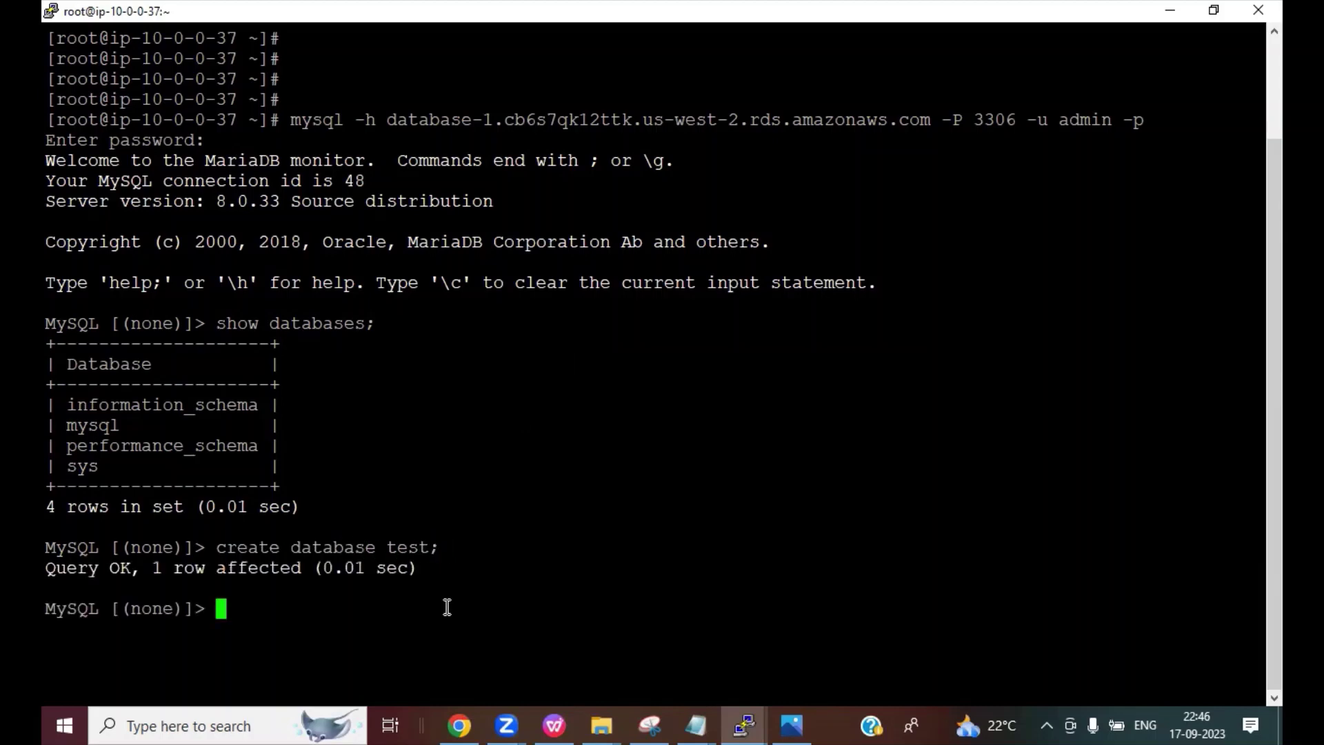
Step: Run 'show databases;' again and mark the new test row among the five databases
{"action": "type", "text": "show databases;"}
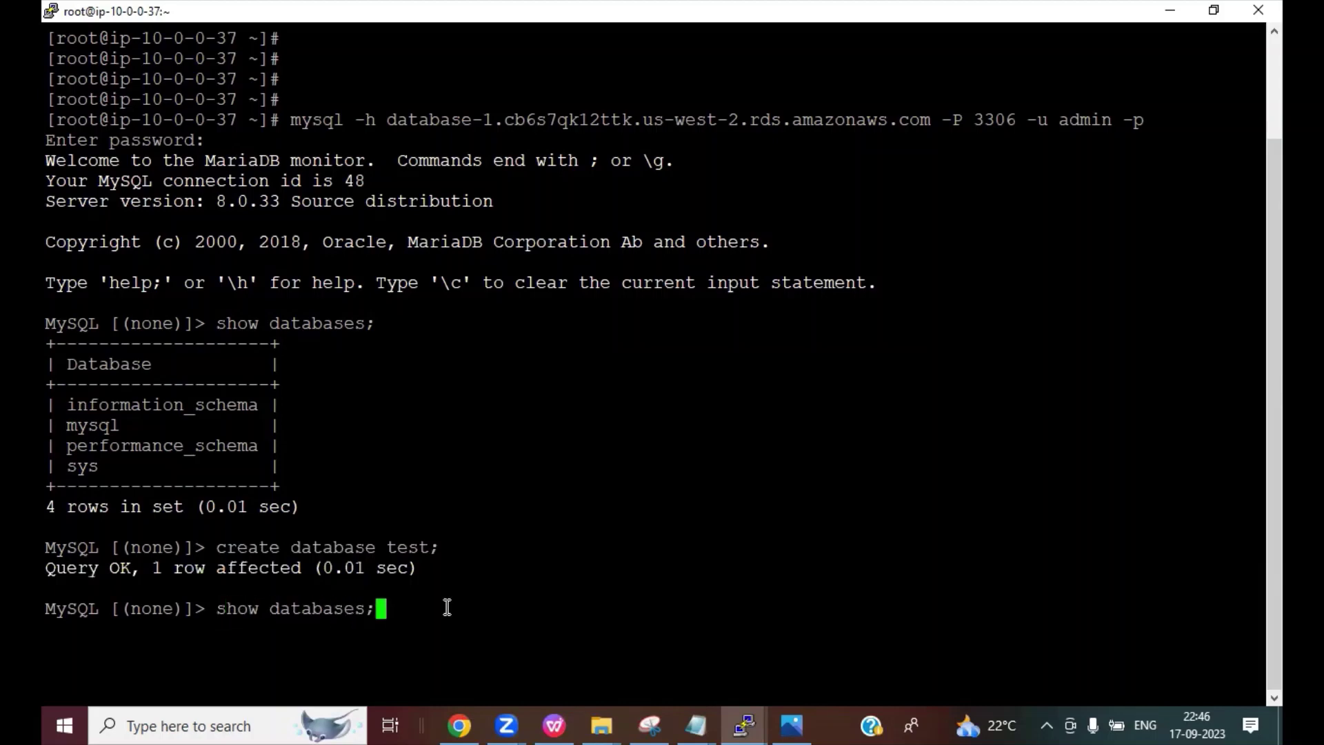
{"action": "key", "text": "Return"}
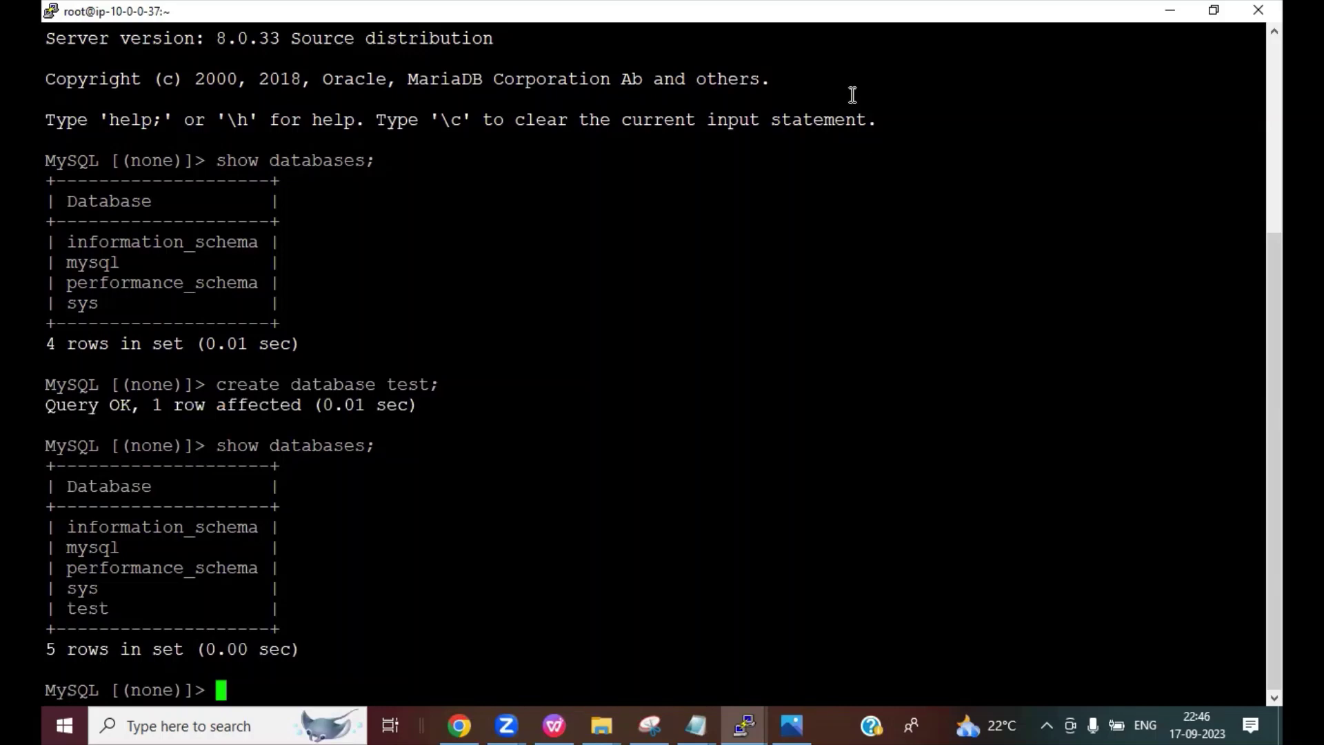
{"action": "left_click", "coordinate": [852, 95]}
{"action": "left_click_drag", "start_coordinate": [110, 613], "coordinate": [226, 530]}
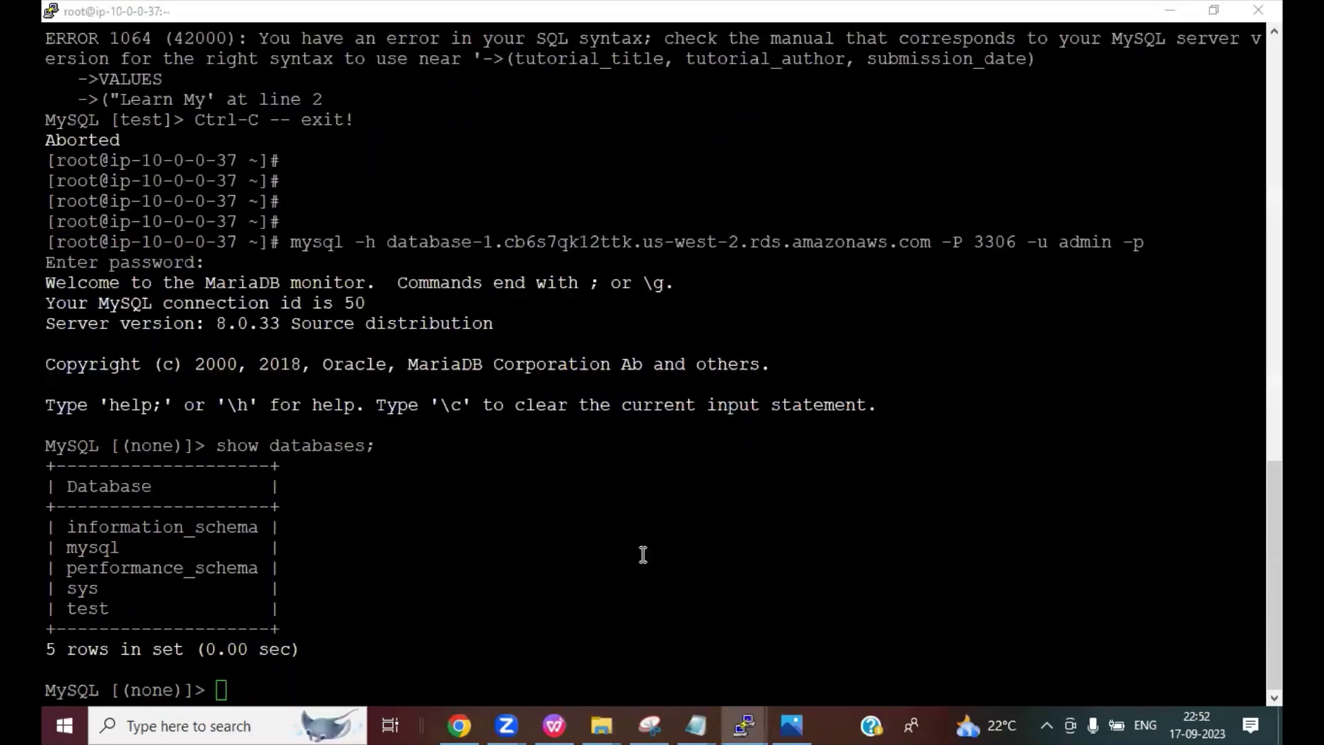
Step: Switch to WPS Presentation and start the slideshow from the current slide, slide 7
{"action": "left_click", "coordinate": [472, 618]}
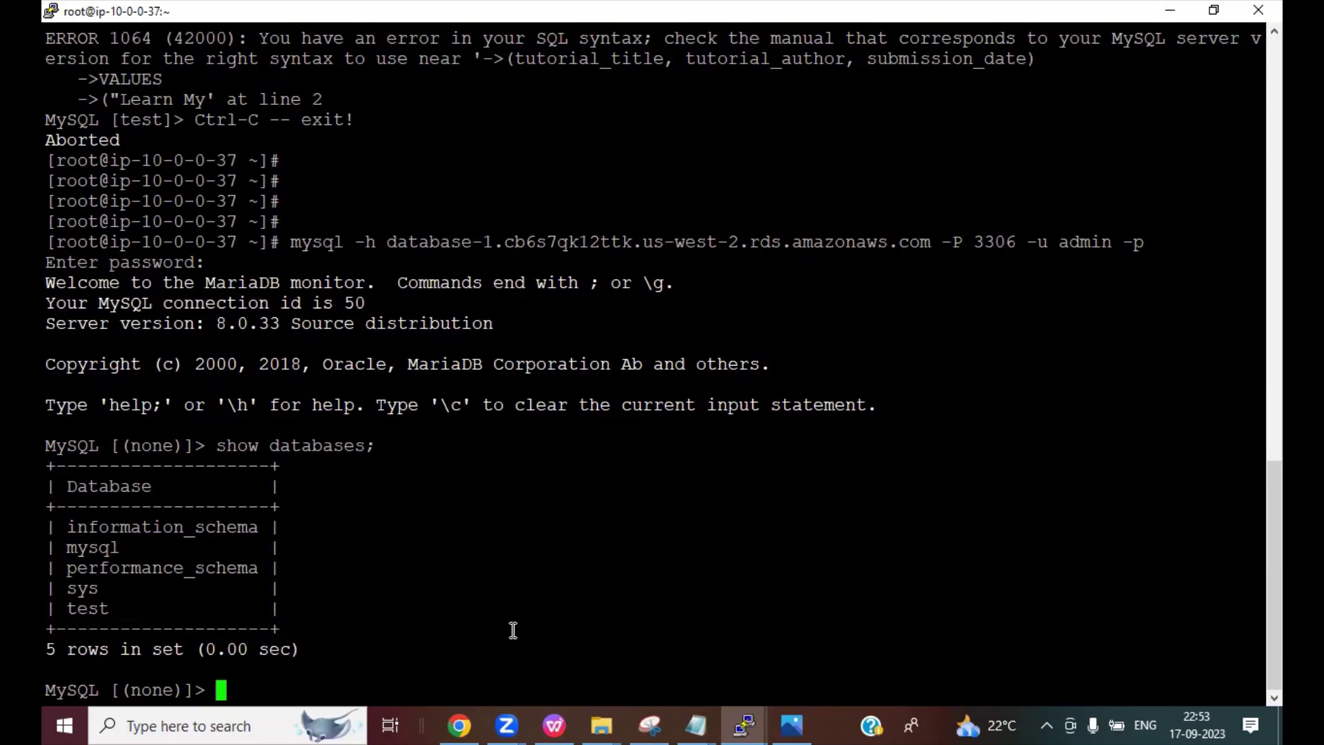
{"action": "left_click", "coordinate": [553, 725]}
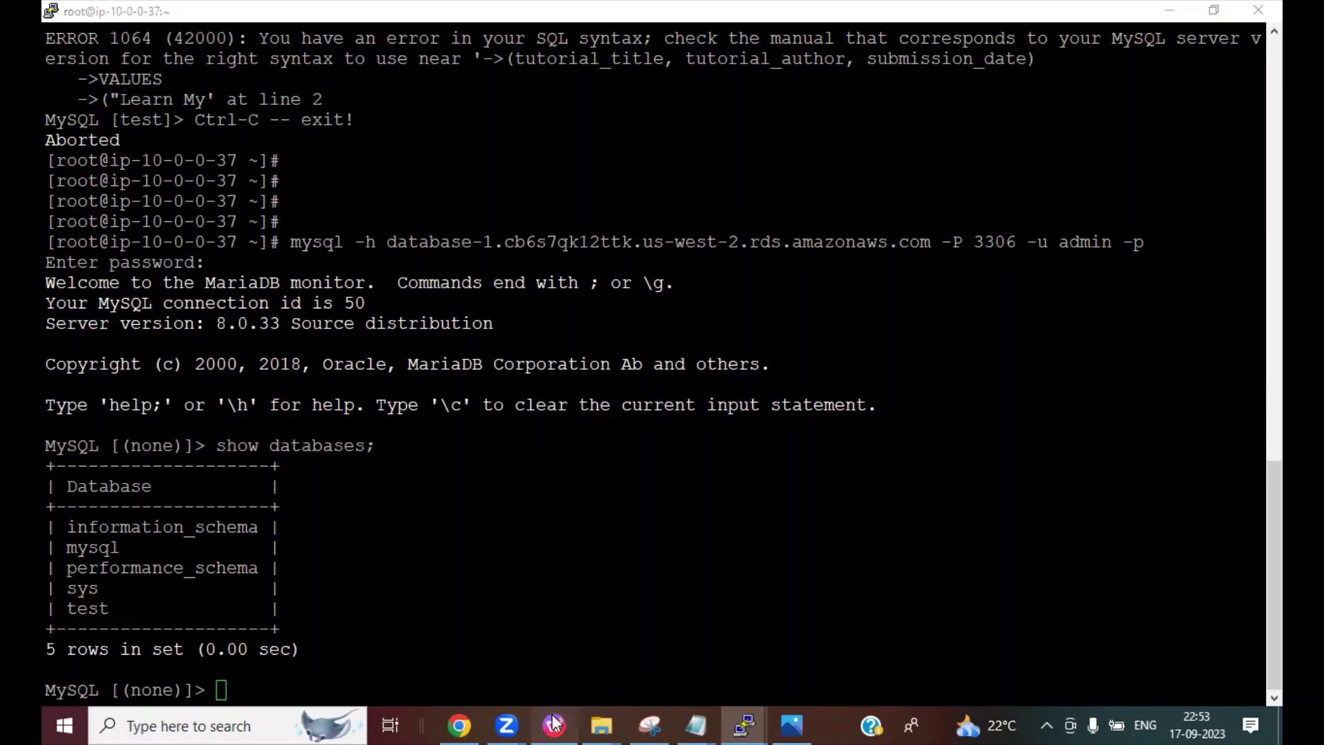
{"action": "left_click", "coordinate": [242, 98]}
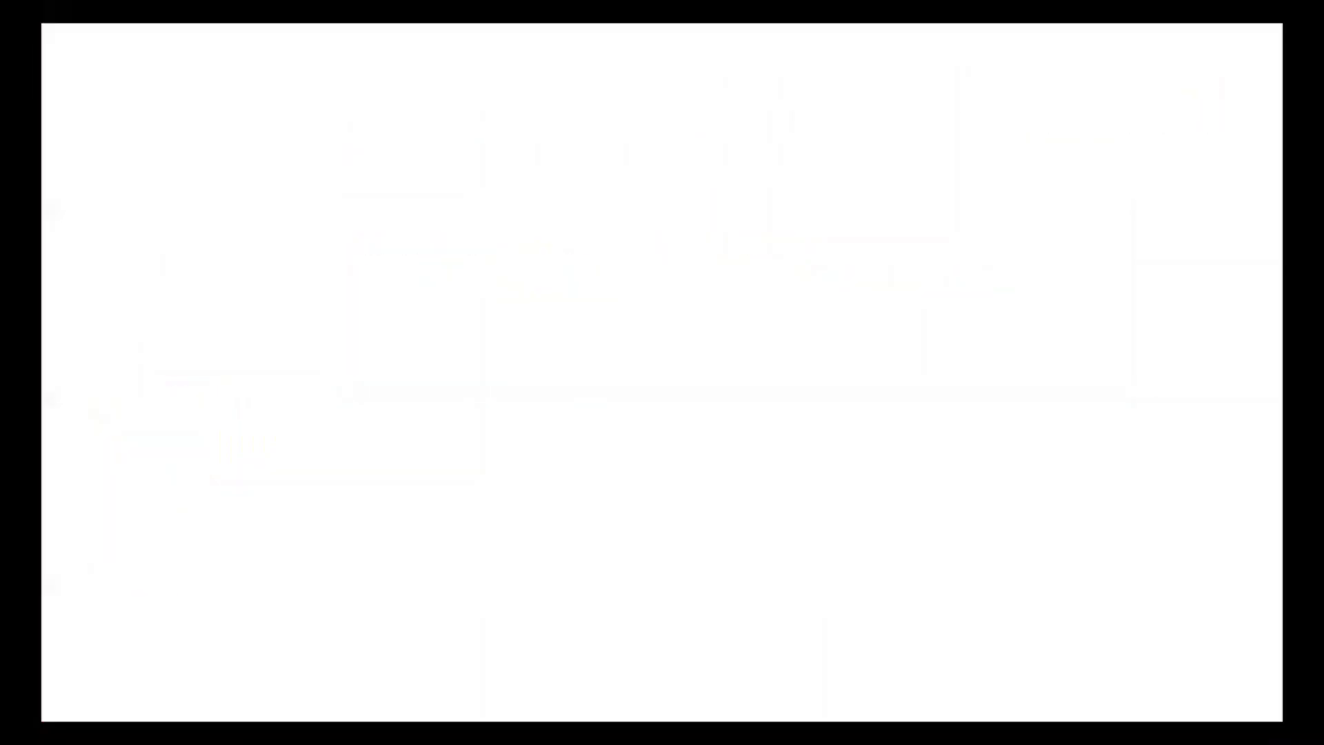